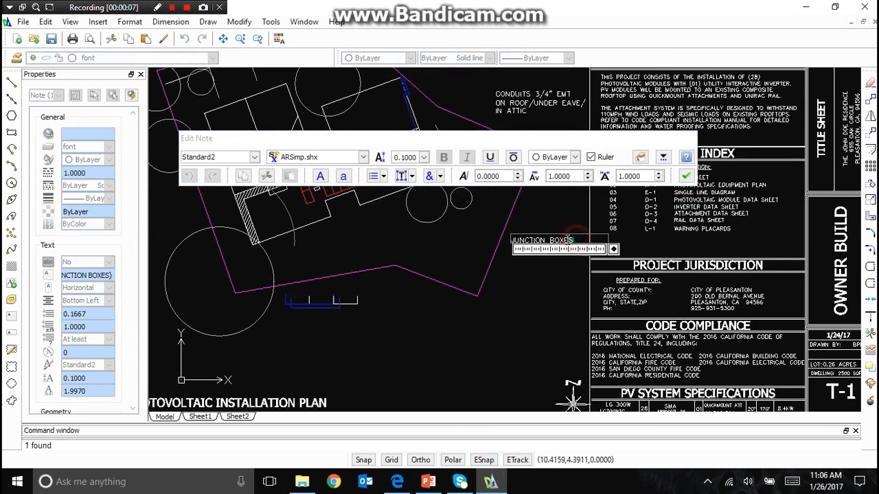
Change the JUNCTION BOXES note to read JUNCTION BOX and finish editing it
{"action": "key", "text": "BackSpace"}
{"action": "left_click", "coordinate": [569, 274]}
{"action": "scroll", "coordinate": [376, 248], "scroll_direction": "down", "scroll_amount": 5}
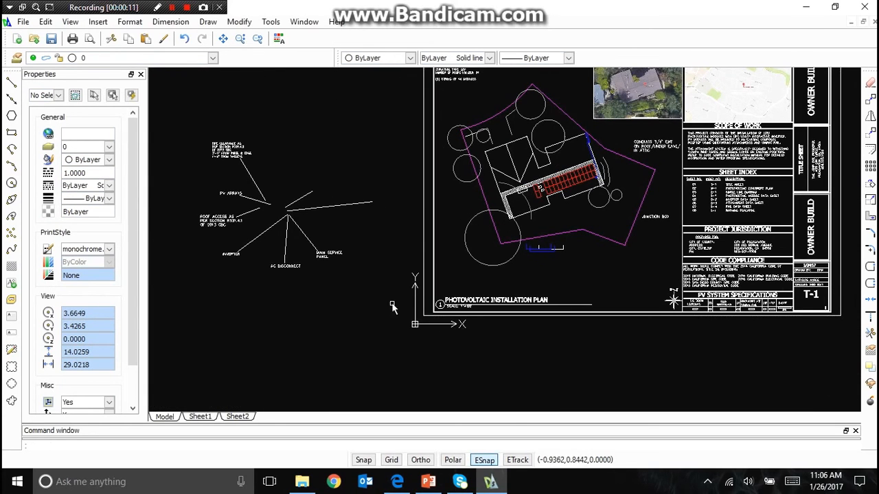
Turn off entity snapping and move the MAIN SERVICE PANEL label onto the sheet, above the house and beside the aerial photo
{"action": "left_click", "coordinate": [495, 461]}
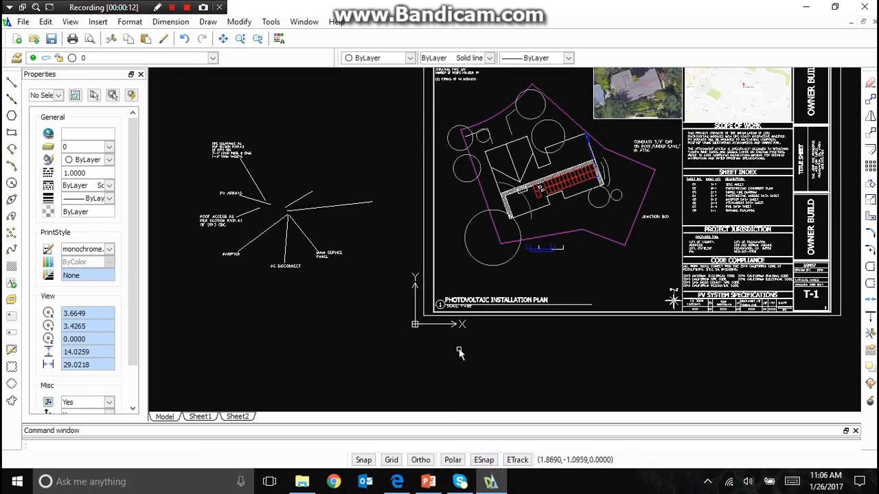
{"action": "left_click", "coordinate": [336, 255]}
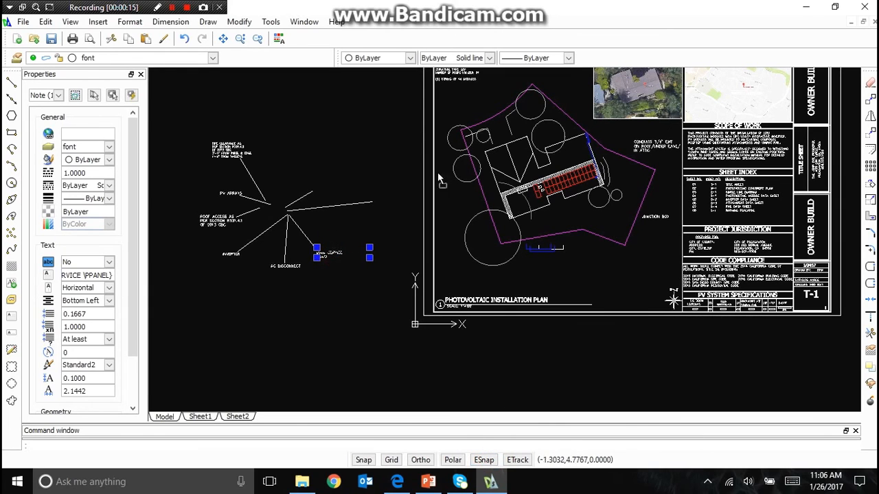
{"action": "left_click_drag", "start_coordinate": [440, 180], "coordinate": [584, 96]}
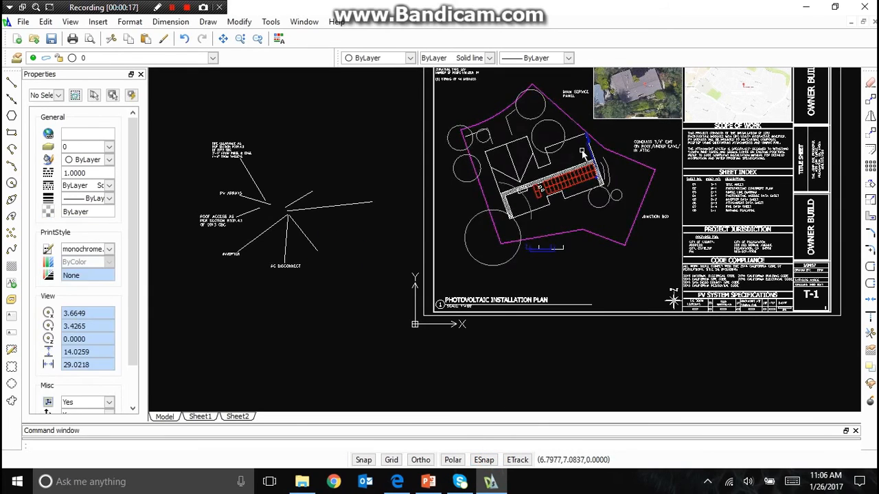
Move the AC DISCONNECT and INVERTER labels onto the sheet, between the aerial photo and the conduits note
{"action": "left_click", "coordinate": [297, 267]}
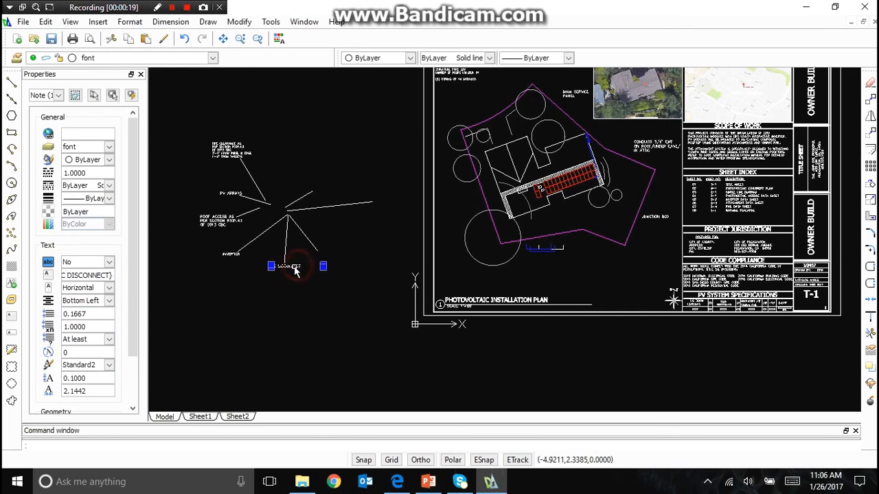
{"action": "left_click_drag", "start_coordinate": [293, 270], "coordinate": [625, 127]}
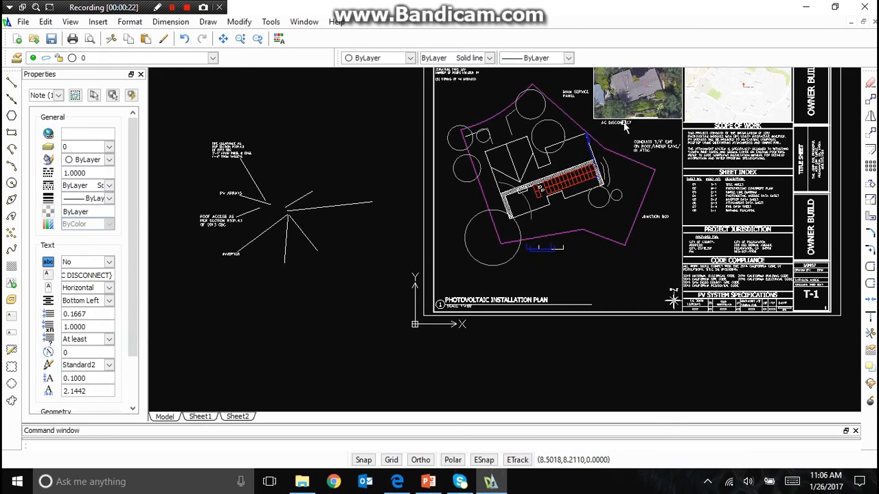
{"action": "left_click", "coordinate": [232, 256]}
{"action": "left_click_drag", "start_coordinate": [420, 237], "coordinate": [625, 134]}
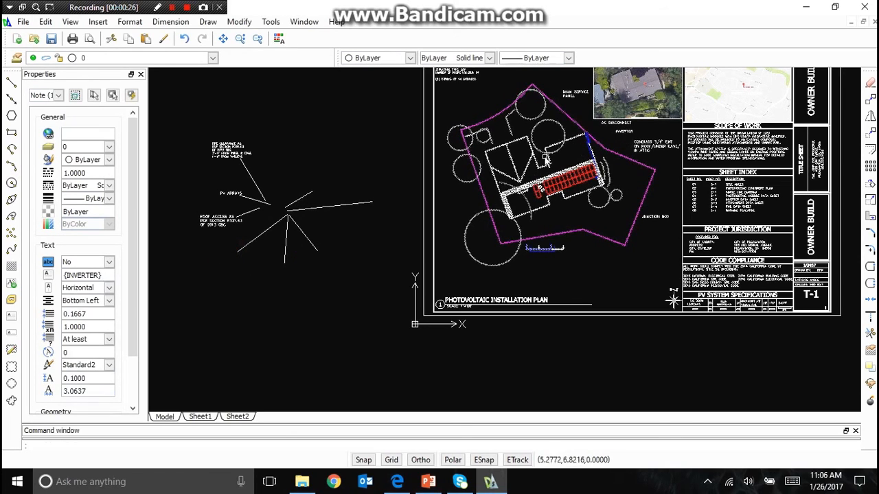
Move the ROOF ACCESS note to just below the large circle, above the PHOTOVOLTAIC INSTALLATION PLAN title
{"action": "left_click", "coordinate": [224, 221]}
{"action": "mouse_move", "coordinate": [223, 221]}
{"action": "left_mouse_down"}
{"action": "mouse_move", "coordinate": [230, 236]}
{"action": "mouse_move", "coordinate": [385, 278]}
{"action": "mouse_move", "coordinate": [491, 280]}
{"action": "left_mouse_up"}
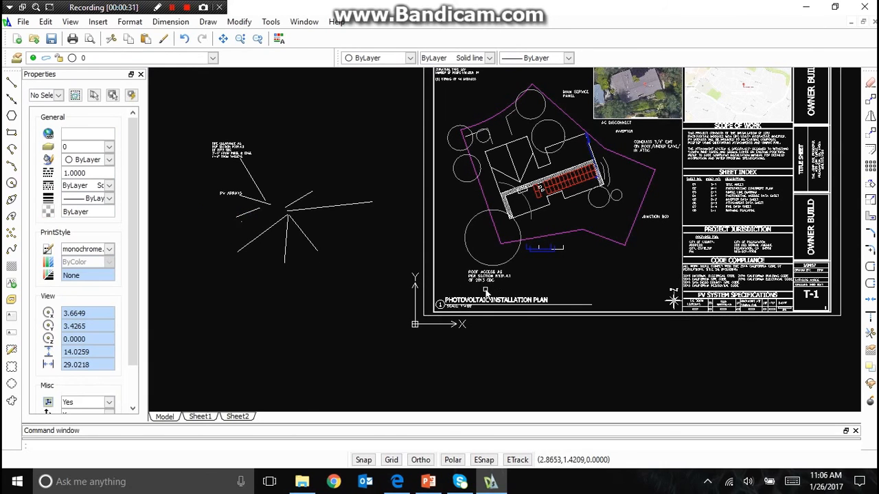
{"action": "scroll", "coordinate": [492, 289], "scroll_direction": "up", "scroll_amount": 4}
{"action": "scroll", "coordinate": [508, 275], "scroll_direction": "down", "scroll_amount": 4}
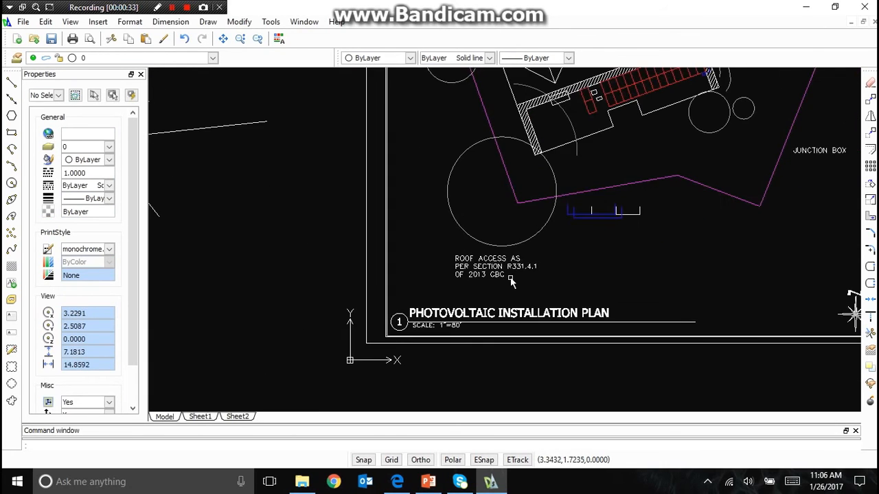
{"action": "scroll", "coordinate": [515, 273], "scroll_direction": "up", "scroll_amount": 2}
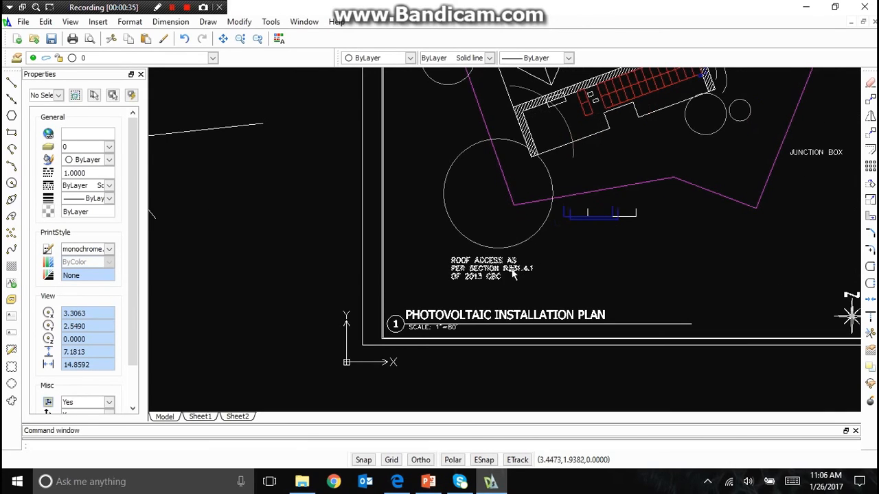
{"action": "scroll", "coordinate": [514, 274], "scroll_direction": "down", "scroll_amount": 2}
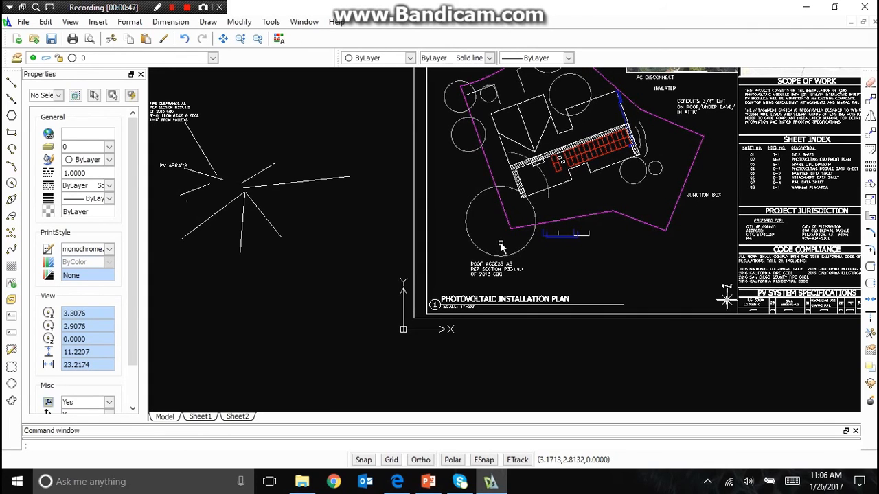
Draw a leader line from the ROOF ACCESS note to the lower-left corner of the hatched roof strip
{"action": "key", "text": "Return"}
{"action": "scroll", "coordinate": [503, 254], "scroll_direction": "up", "scroll_amount": 3}
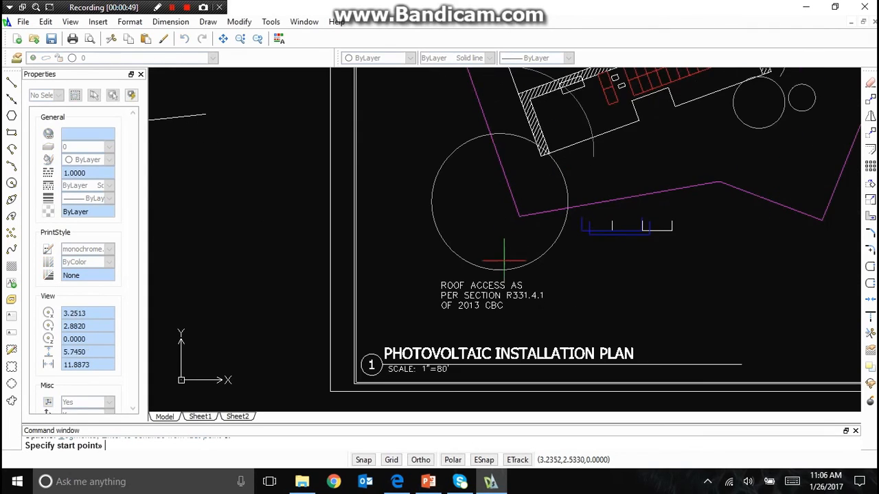
{"action": "left_click", "coordinate": [504, 273]}
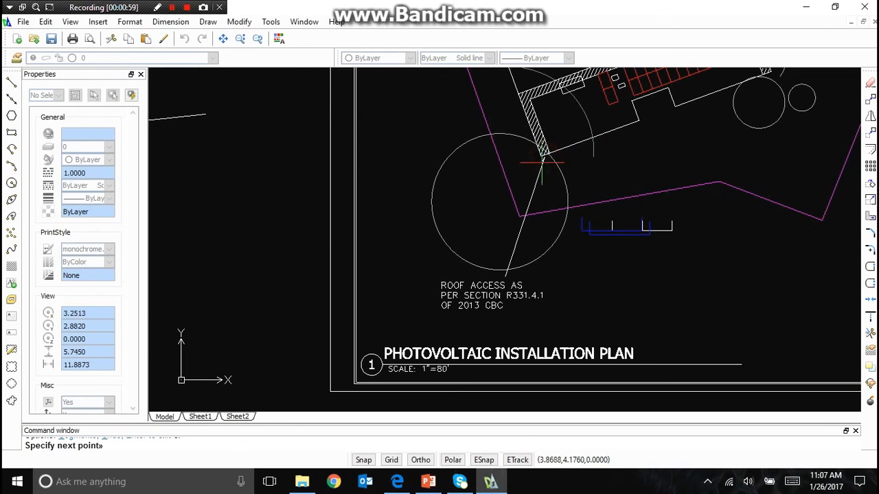
{"action": "left_click", "coordinate": [517, 179]}
{"action": "key", "text": "Return"}
{"action": "scroll", "coordinate": [569, 274], "scroll_direction": "down", "scroll_amount": 3}
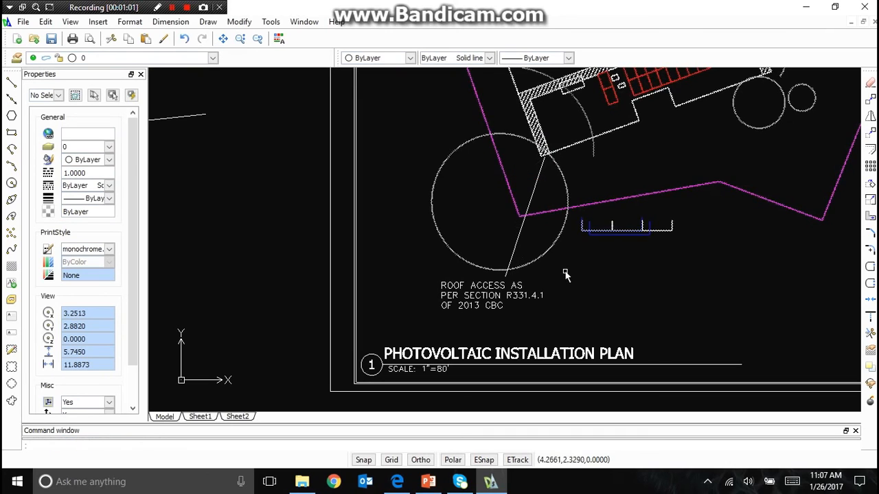
{"action": "scroll", "coordinate": [539, 287], "scroll_direction": "down", "scroll_amount": 1}
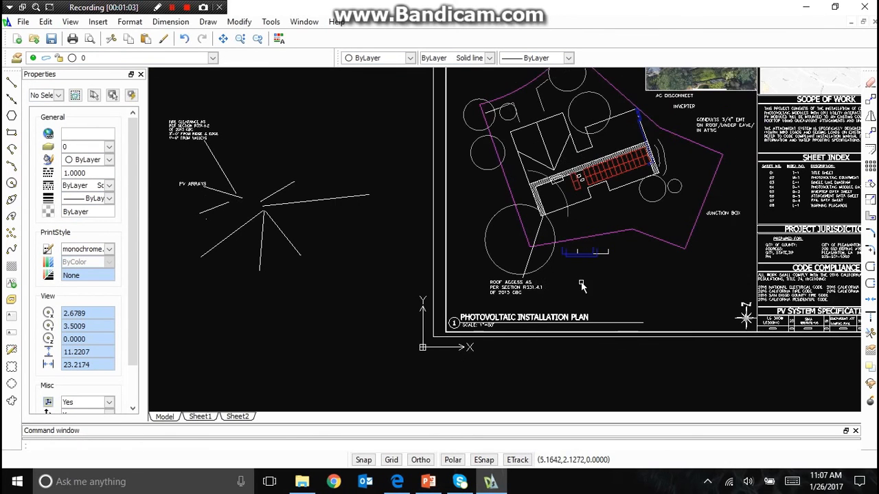
Move the PV ARRAYS label below the house and the FIRE CLEARANCE note to the left of the property line
{"action": "left_click", "coordinate": [189, 185]}
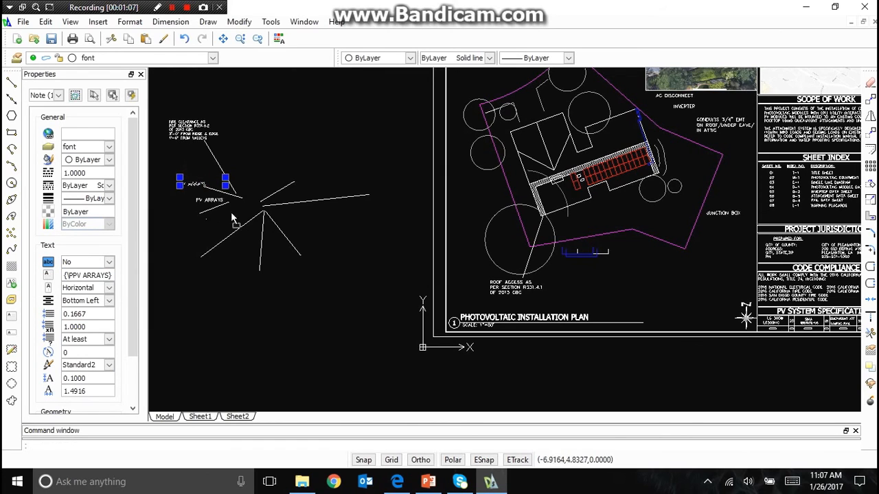
{"action": "left_click_drag", "start_coordinate": [231, 218], "coordinate": [637, 226]}
{"action": "left_click", "coordinate": [186, 134]}
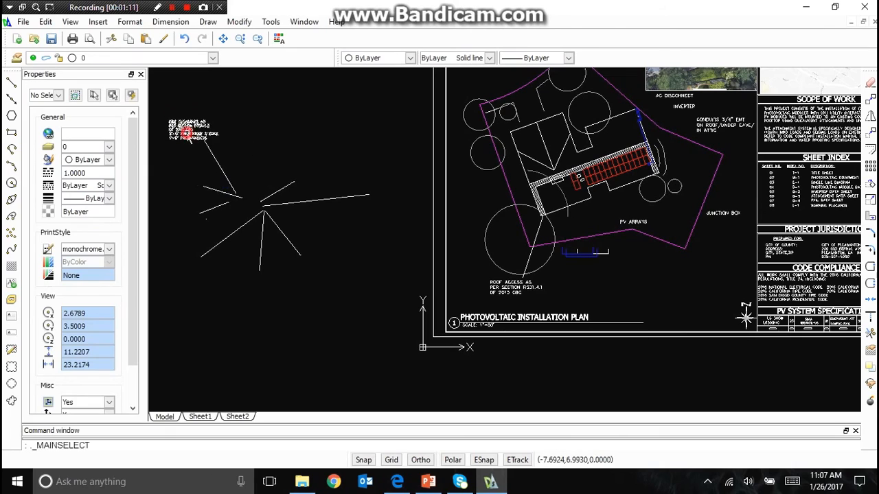
{"action": "mouse_move", "coordinate": [187, 132]}
{"action": "left_mouse_down"}
{"action": "mouse_move", "coordinate": [253, 180]}
{"action": "mouse_move", "coordinate": [472, 192]}
{"action": "left_mouse_up"}
Delete all the leftover leader lines lying outside the sheet border
{"action": "scroll", "coordinate": [396, 228], "scroll_direction": "down", "scroll_amount": 2}
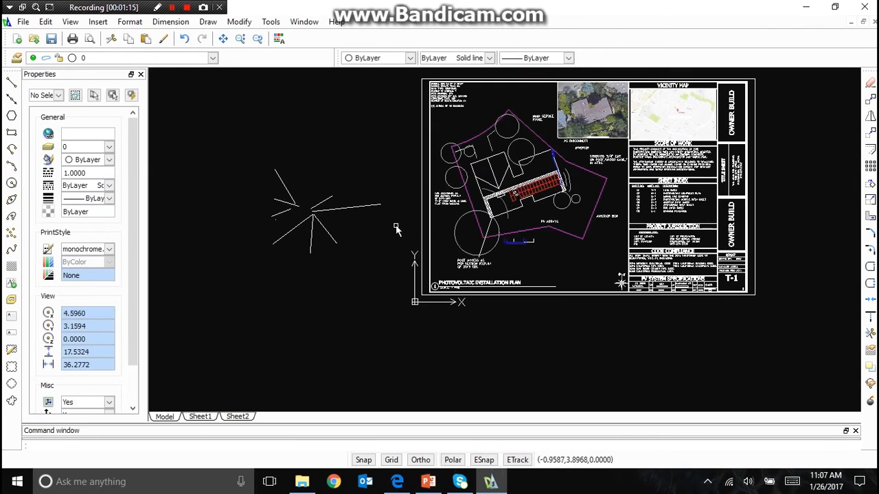
{"action": "left_click", "coordinate": [371, 258]}
{"action": "left_click", "coordinate": [275, 177]}
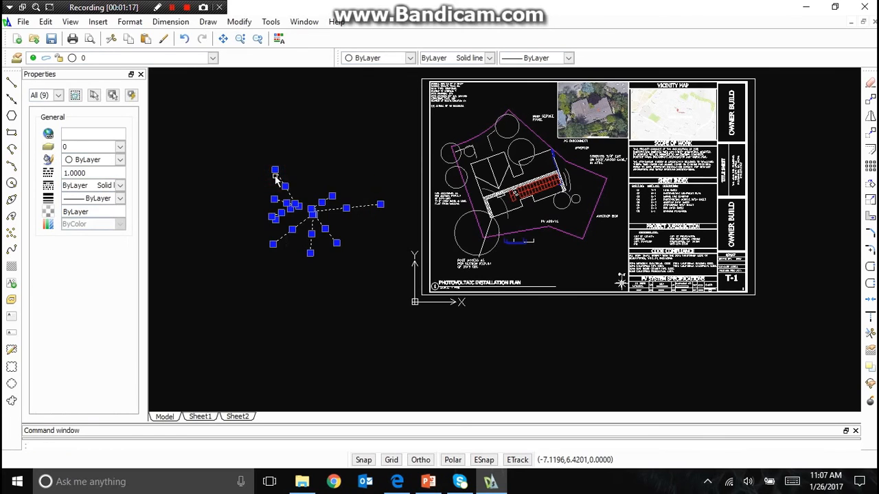
{"action": "key", "text": "Delete"}
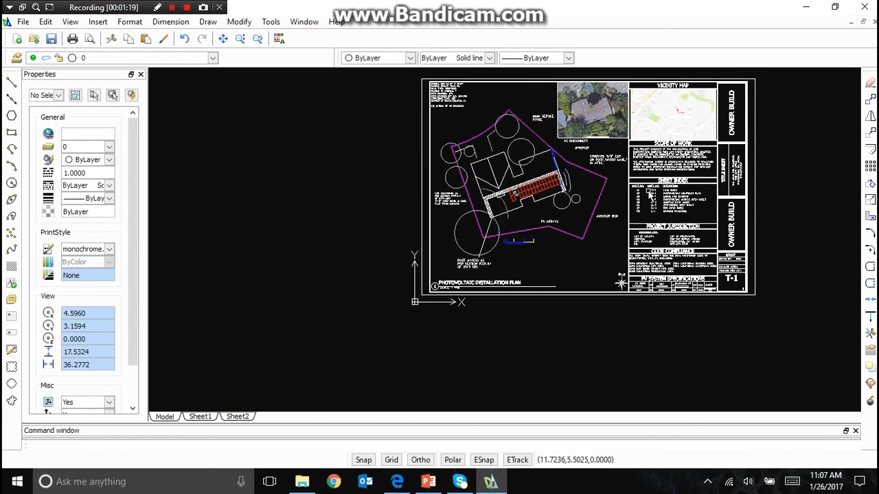
Reposition the PV ARRAYS label in the clear space between the house and the lower property line
{"action": "scroll", "coordinate": [552, 184], "scroll_direction": "up", "scroll_amount": 2}
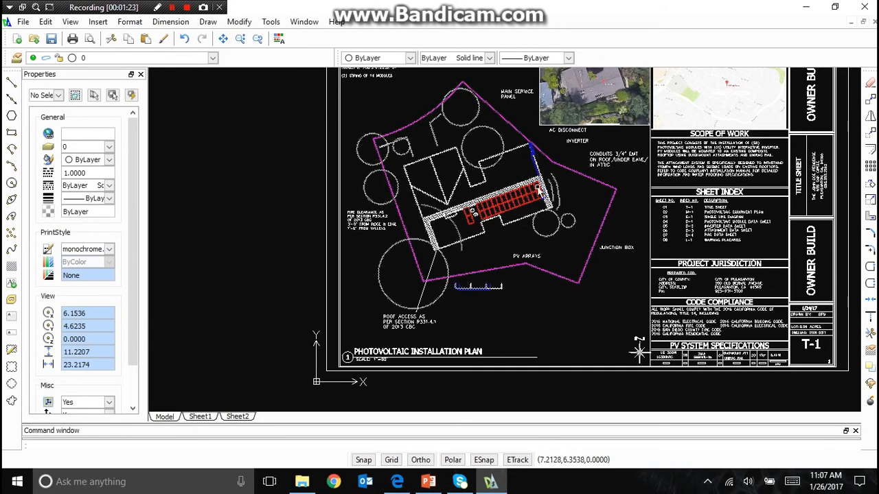
{"action": "left_click", "coordinate": [535, 258]}
{"action": "left_click_drag", "start_coordinate": [535, 258], "coordinate": [541, 233]}
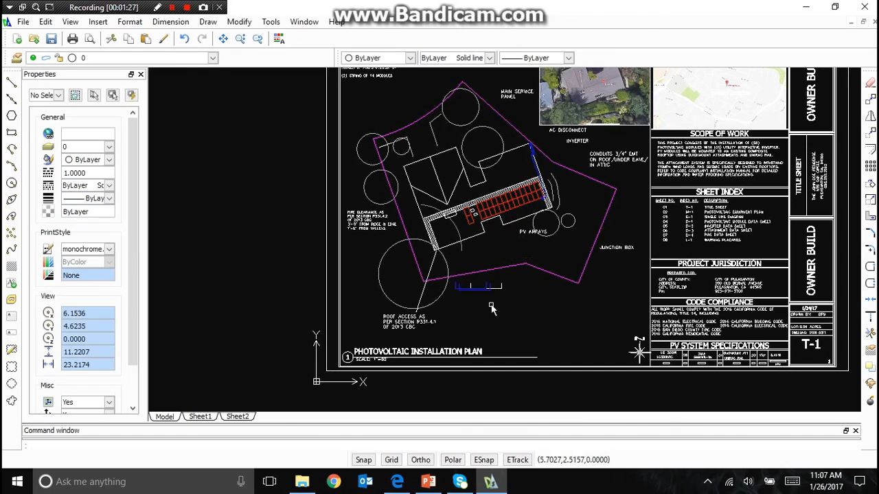
{"action": "scroll", "coordinate": [556, 234], "scroll_direction": "up", "scroll_amount": 3}
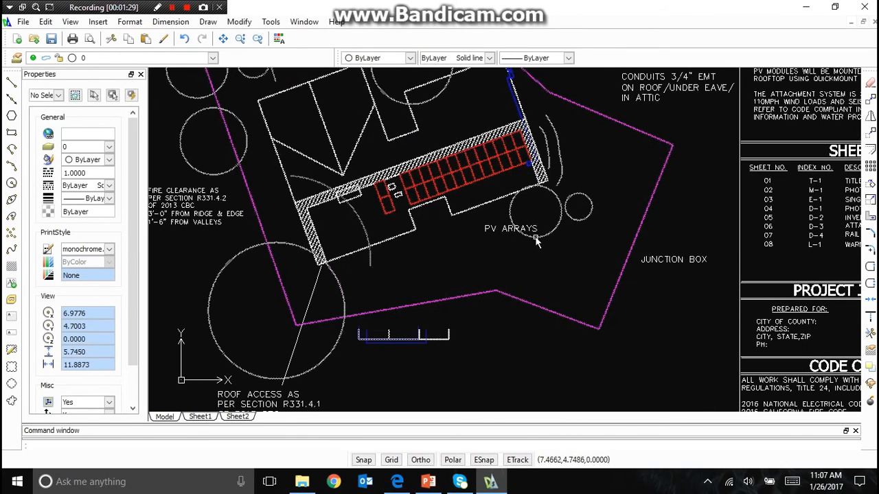
{"action": "left_click", "coordinate": [505, 230]}
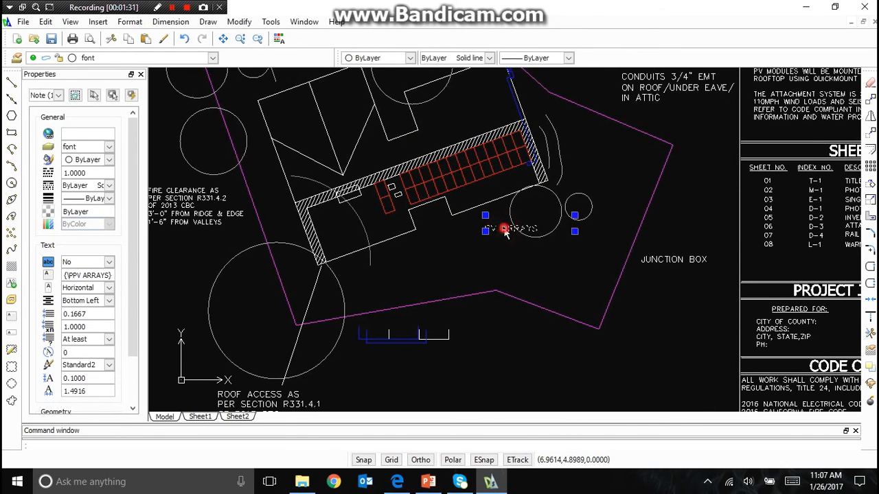
{"action": "left_click", "coordinate": [483, 275]}
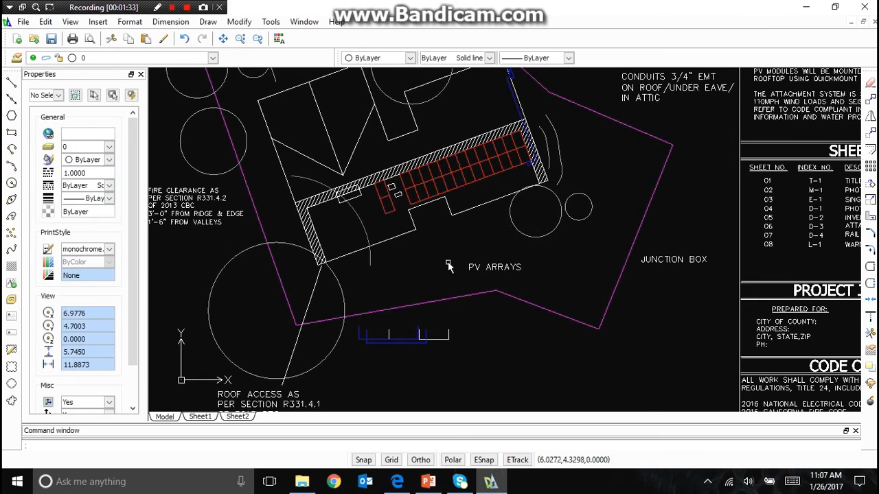
Draw a leader line from the FIRE CLEARANCE note to the left corner of the hatched roof strip
{"action": "scroll", "coordinate": [363, 278], "scroll_direction": "down", "scroll_amount": 1}
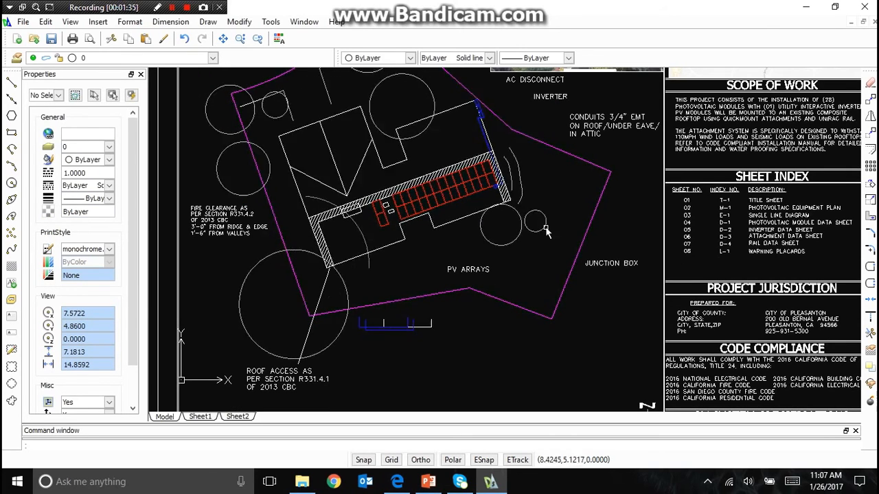
{"action": "scroll", "coordinate": [523, 307], "scroll_direction": "down", "scroll_amount": 1}
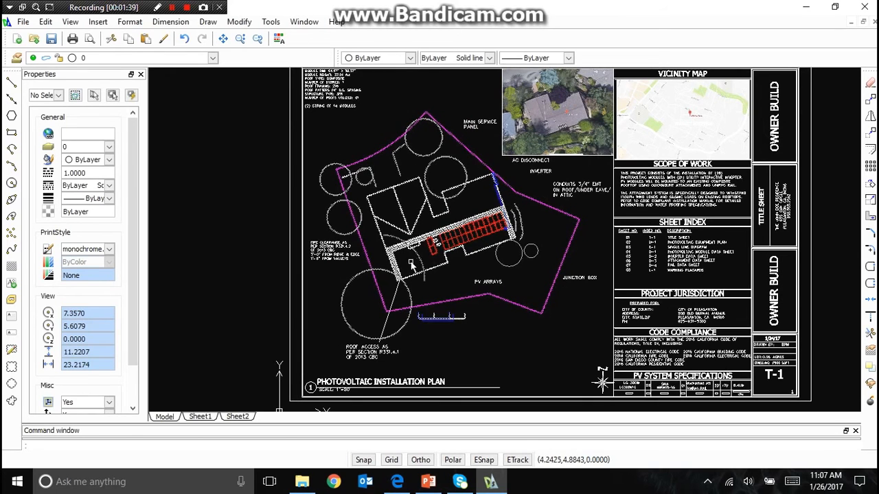
{"action": "key", "text": "Return"}
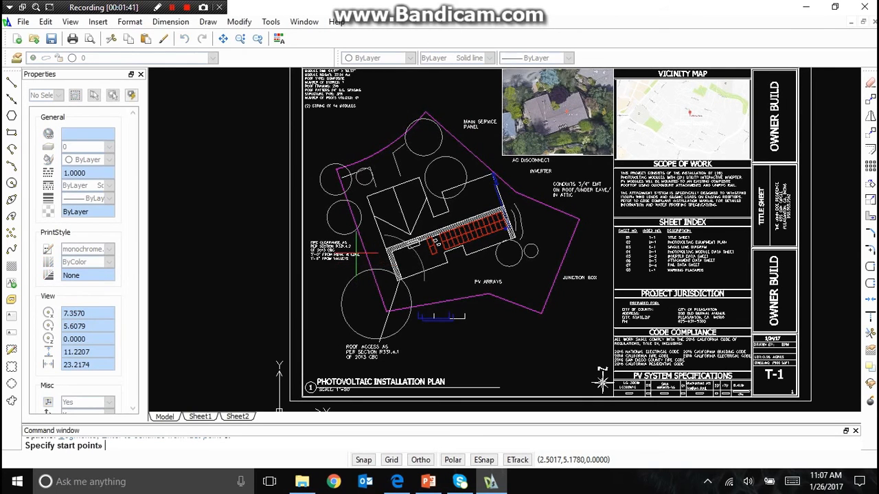
{"action": "scroll", "coordinate": [355, 254], "scroll_direction": "up", "scroll_amount": 4}
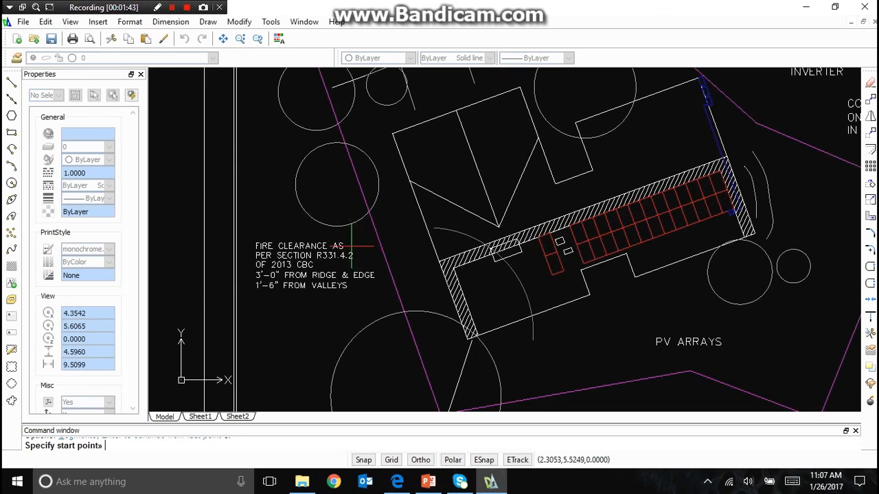
{"action": "left_click", "coordinate": [371, 254]}
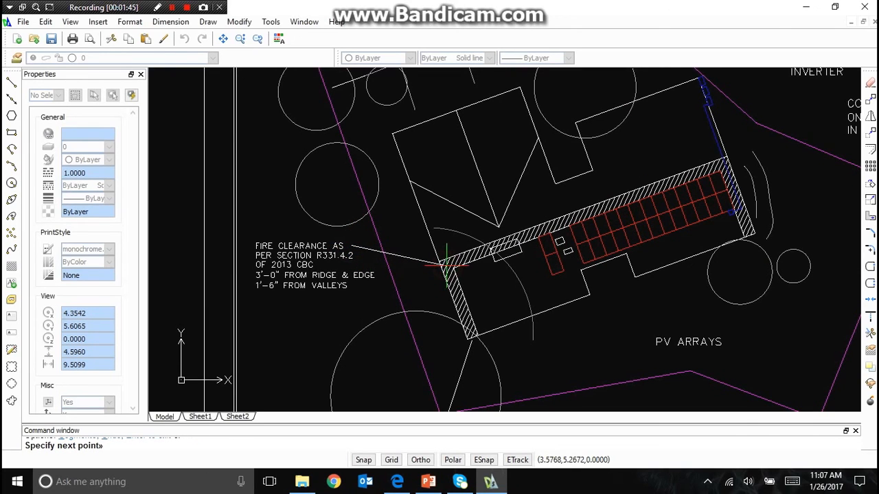
{"action": "key", "text": "Escape"}
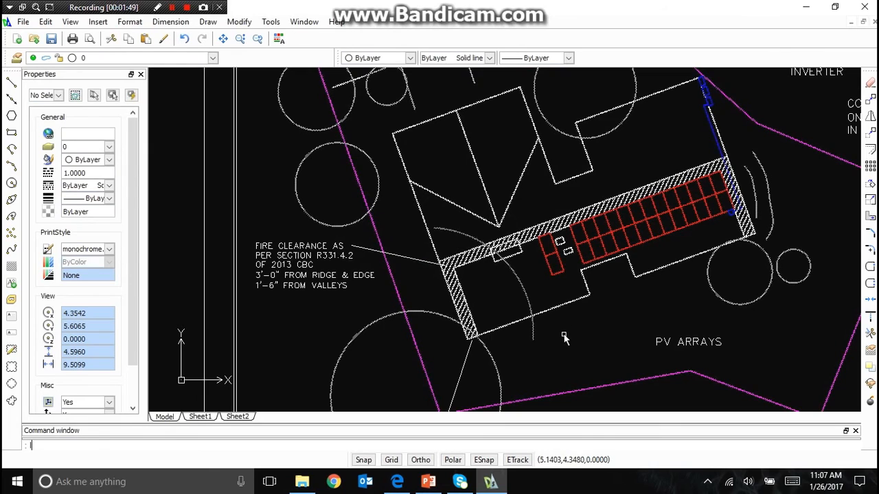
Draw a leader line from the PV ARRAYS label to the middle of the red module array
{"action": "key", "text": "Return"}
{"action": "scroll", "coordinate": [638, 302], "scroll_direction": "down", "scroll_amount": 3}
{"action": "scroll", "coordinate": [642, 329], "scroll_direction": "up", "scroll_amount": 4}
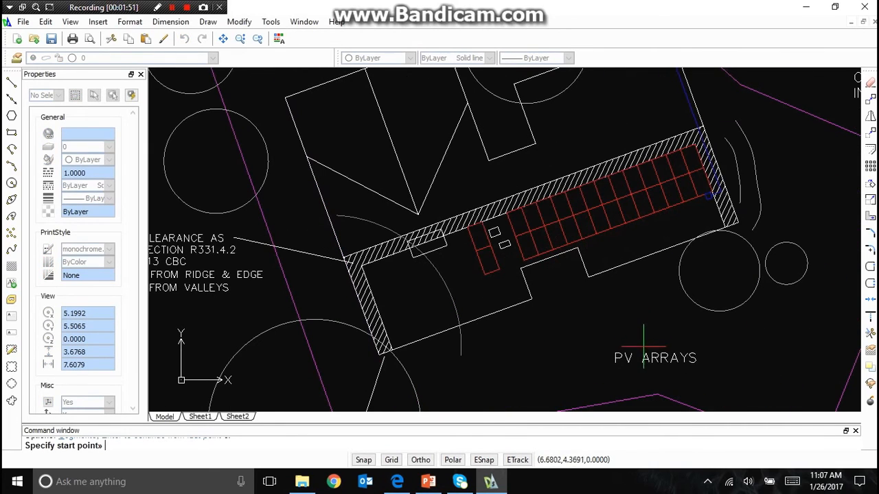
{"action": "left_click", "coordinate": [643, 347]}
{"action": "scroll", "coordinate": [559, 209], "scroll_direction": "up", "scroll_amount": 4}
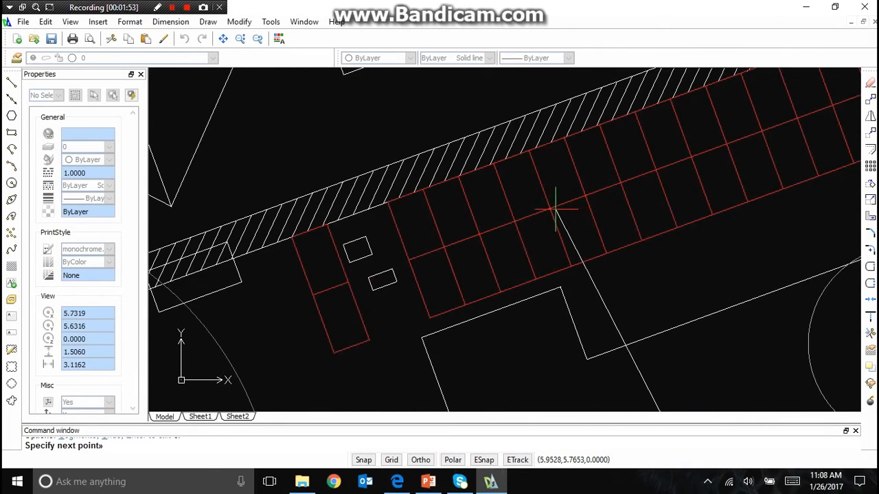
{"action": "left_click", "coordinate": [588, 197]}
{"action": "key", "text": "Escape"}
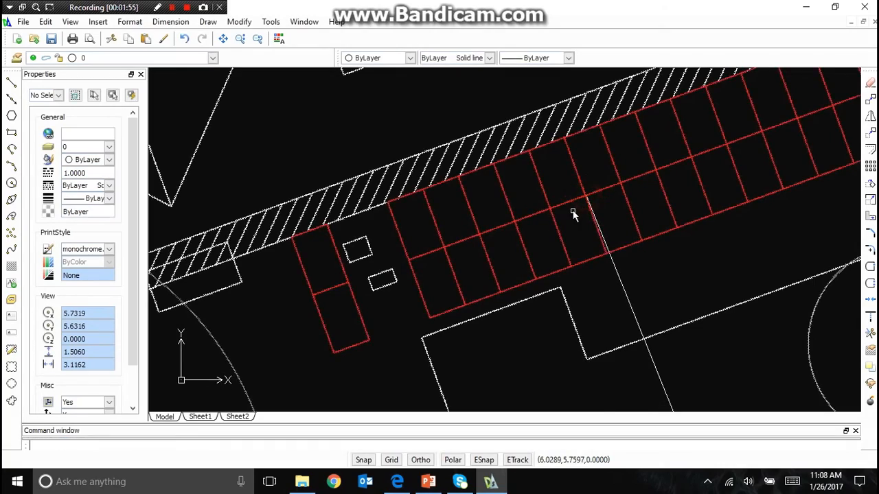
{"action": "scroll", "coordinate": [573, 215], "scroll_direction": "down", "scroll_amount": 3}
{"action": "scroll", "coordinate": [530, 229], "scroll_direction": "up", "scroll_amount": 1}
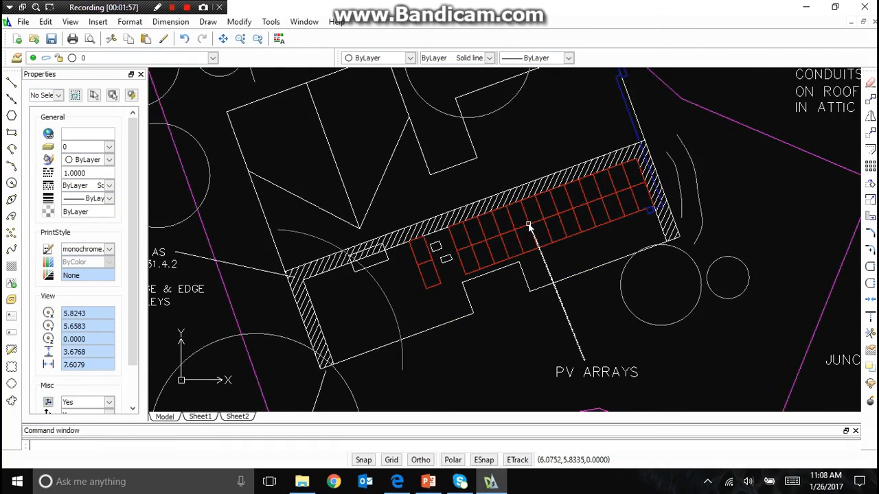
Draw a leader line from the JUNCTION BOX label to the small blue box at the lower right corner of the module array
{"action": "scroll", "coordinate": [530, 229], "scroll_direction": "down", "scroll_amount": 2}
{"action": "scroll", "coordinate": [687, 345], "scroll_direction": "up", "scroll_amount": 3}
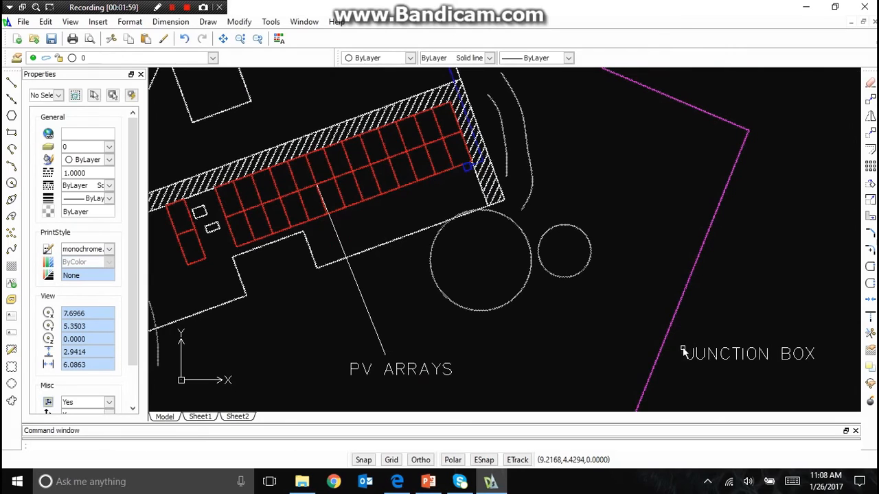
{"action": "key", "text": "Return"}
{"action": "left_click", "coordinate": [684, 353]}
{"action": "scroll", "coordinate": [480, 179], "scroll_direction": "up", "scroll_amount": 3}
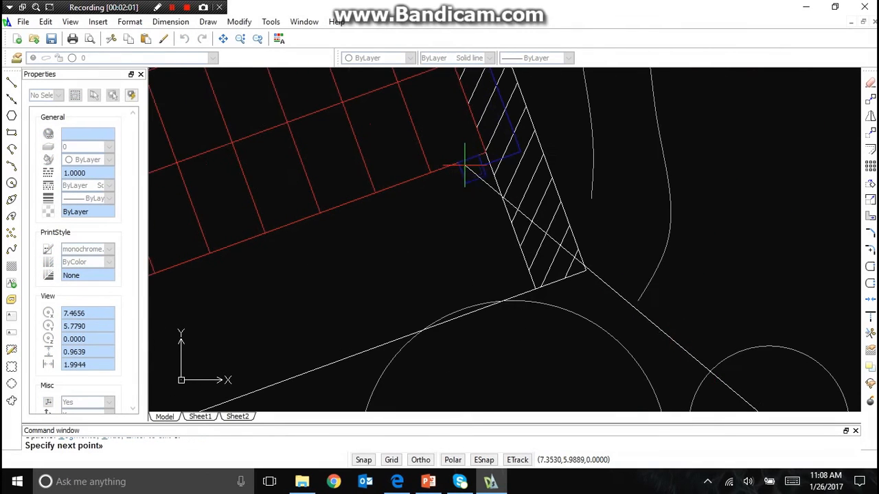
{"action": "left_click", "coordinate": [474, 179]}
{"action": "key", "text": "Return"}
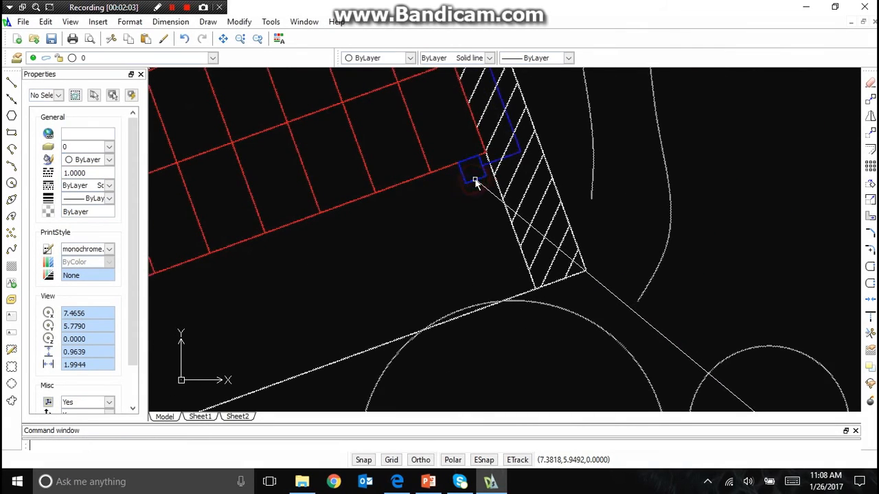
Draw a leader line from the CONDUITS 3/4" EMT note to the blue conduit run along the right wall of the house
{"action": "scroll", "coordinate": [474, 179], "scroll_direction": "down", "scroll_amount": 3}
{"action": "scroll", "coordinate": [435, 252], "scroll_direction": "down", "scroll_amount": 3}
{"action": "scroll", "coordinate": [610, 303], "scroll_direction": "up", "scroll_amount": 1}
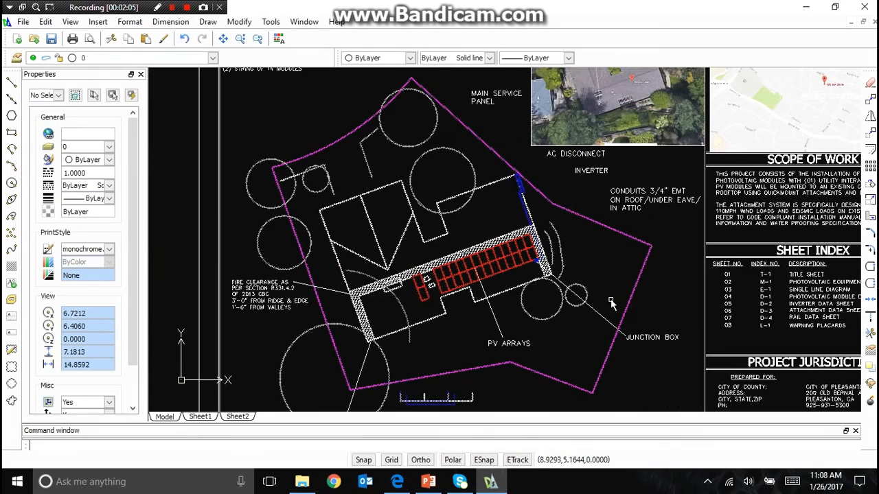
{"action": "scroll", "coordinate": [606, 233], "scroll_direction": "up", "scroll_amount": 5}
{"action": "key", "text": "Return"}
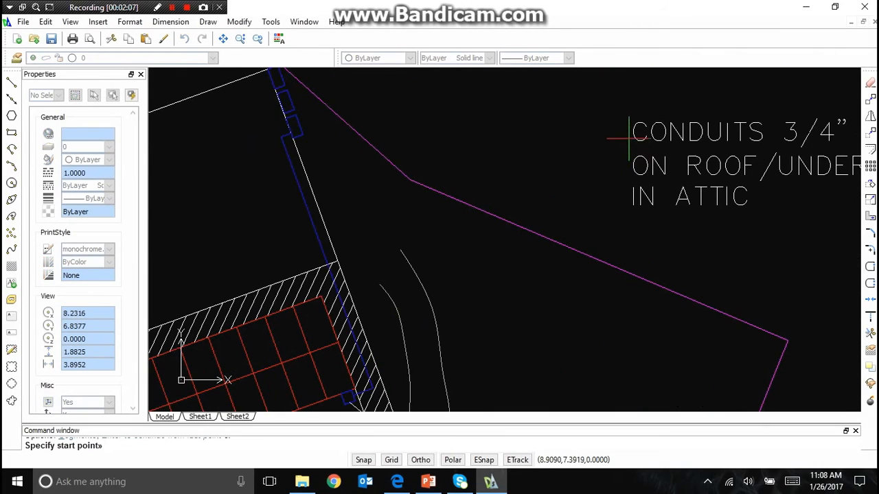
{"action": "left_click", "coordinate": [628, 138]}
{"action": "scroll", "coordinate": [618, 140], "scroll_direction": "down", "scroll_amount": 2}
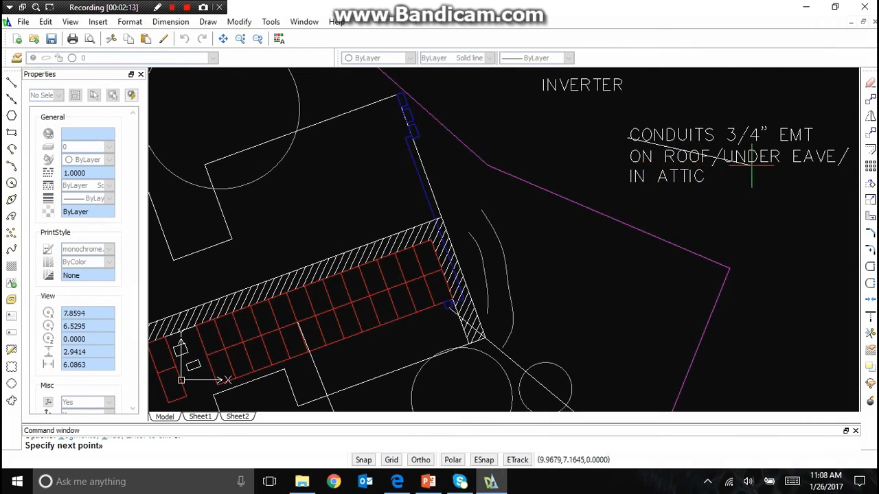
{"action": "scroll", "coordinate": [428, 172], "scroll_direction": "up", "scroll_amount": 3}
{"action": "left_click", "coordinate": [420, 176]}
{"action": "key", "text": "Return"}
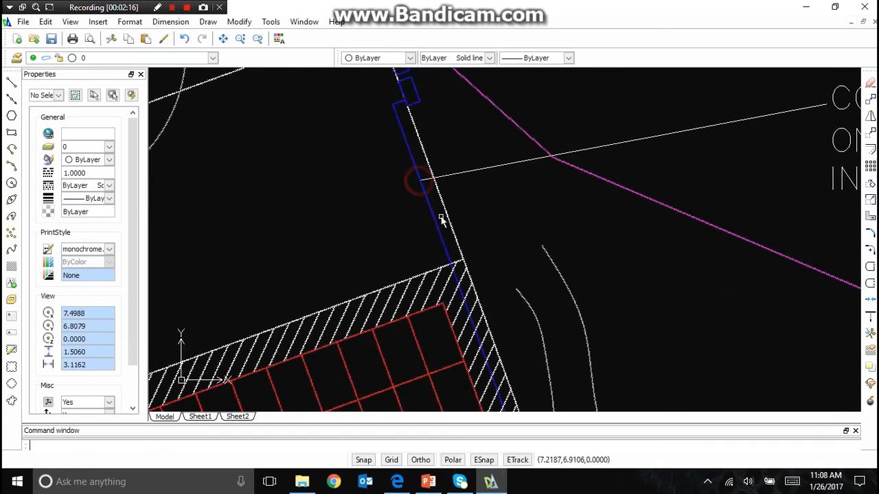
Draw a leader line connecting the lowest of the three blue equipment boxes on the house wall to the INVERTER label
{"action": "scroll", "coordinate": [570, 271], "scroll_direction": "down", "scroll_amount": 5}
{"action": "key", "text": "Return"}
{"action": "scroll", "coordinate": [528, 202], "scroll_direction": "up", "scroll_amount": 4}
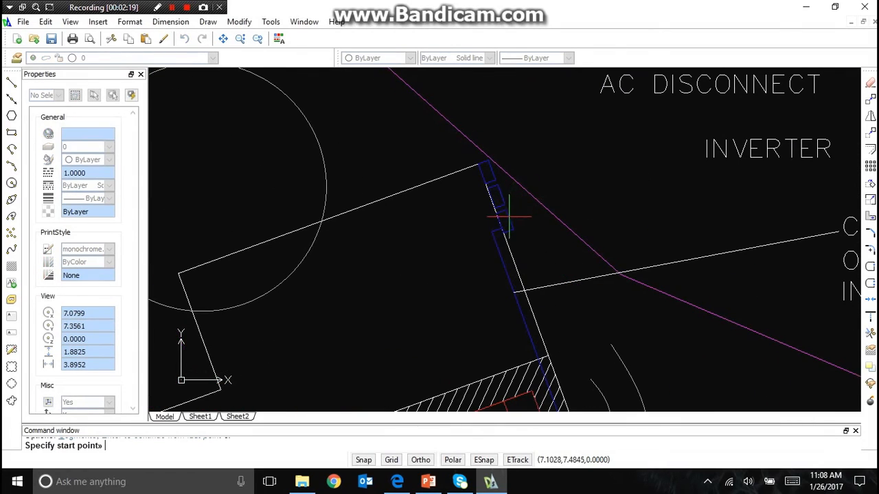
{"action": "left_click", "coordinate": [509, 217]}
{"action": "left_click", "coordinate": [701, 153]}
{"action": "key", "text": "Return"}
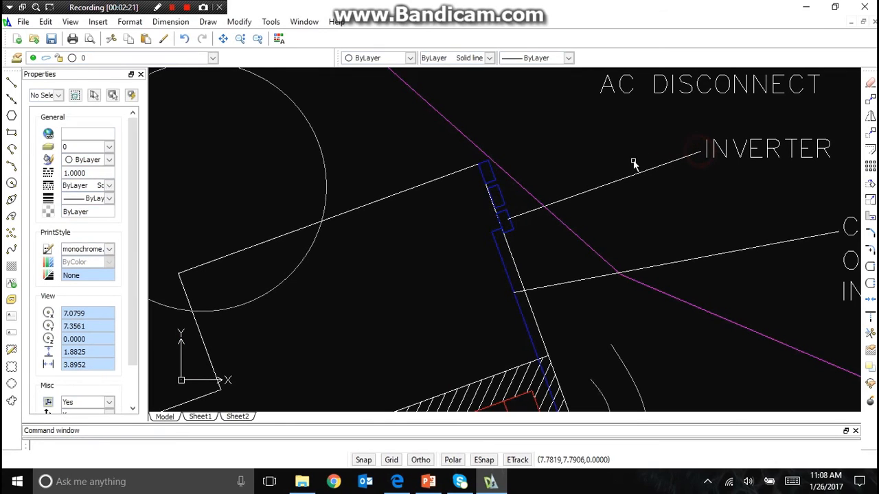
Draw a leader line connecting the middle blue equipment box to the AC DISCONNECT label
{"action": "key", "text": "Return"}
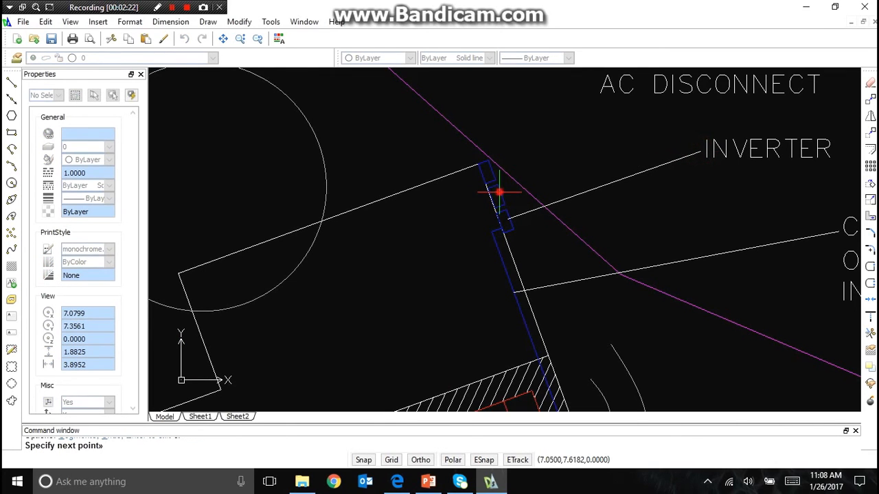
{"action": "left_click", "coordinate": [617, 99]}
{"action": "key", "text": "Return"}
Draw a leader line from the uppermost blue equipment box at the house corner to the MAIN SERVICE PANEL label
{"action": "scroll", "coordinate": [633, 147], "scroll_direction": "down", "scroll_amount": 5}
{"action": "scroll", "coordinate": [598, 192], "scroll_direction": "up", "scroll_amount": 4}
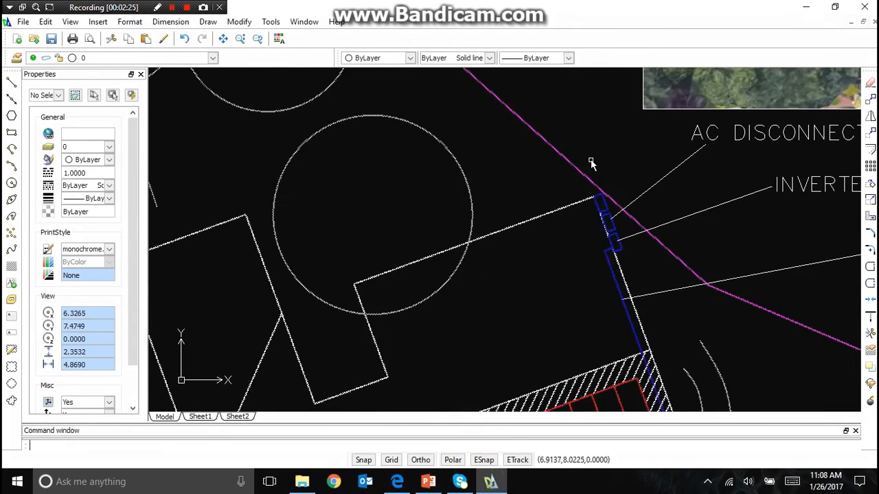
{"action": "key", "text": "Return"}
{"action": "left_click", "coordinate": [599, 197]}
{"action": "scroll", "coordinate": [598, 192], "scroll_direction": "down", "scroll_amount": 4}
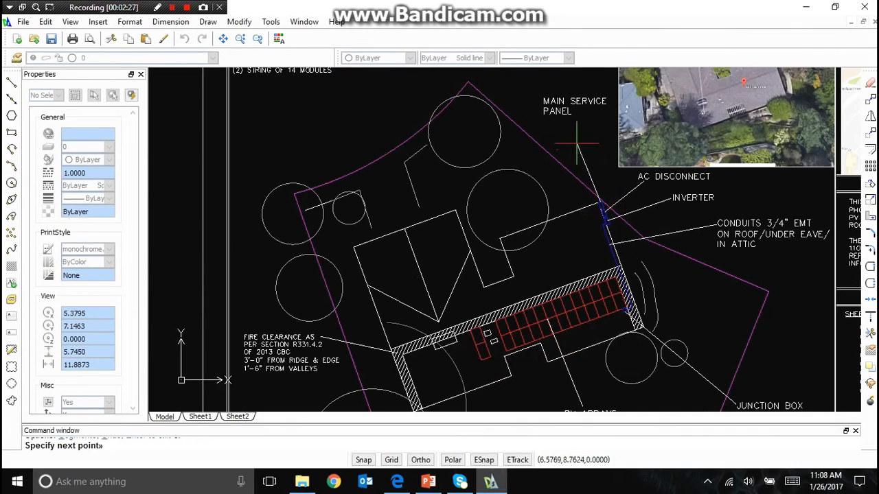
{"action": "key", "text": "Escape"}
{"action": "scroll", "coordinate": [547, 172], "scroll_direction": "down", "scroll_amount": 4}
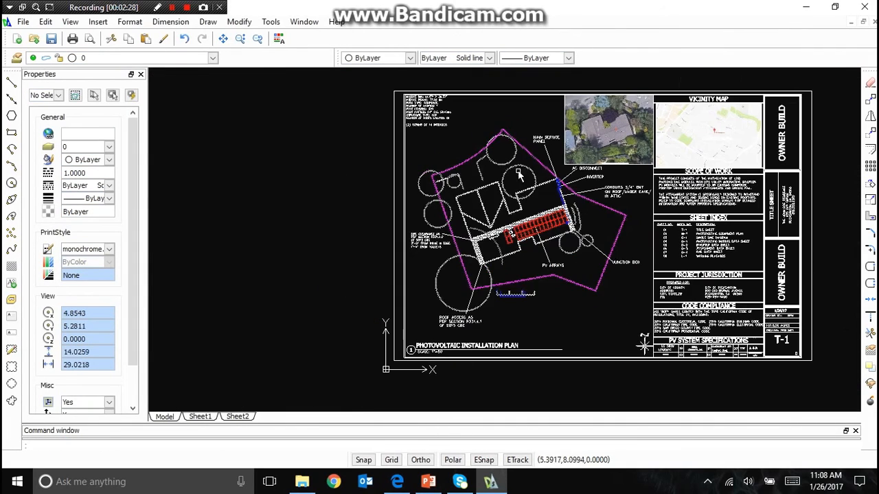
Copy the JUNCTION BOX label into the large tree circle at the lower left of the plan and change its text to TREES
{"action": "left_click", "coordinate": [632, 262]}
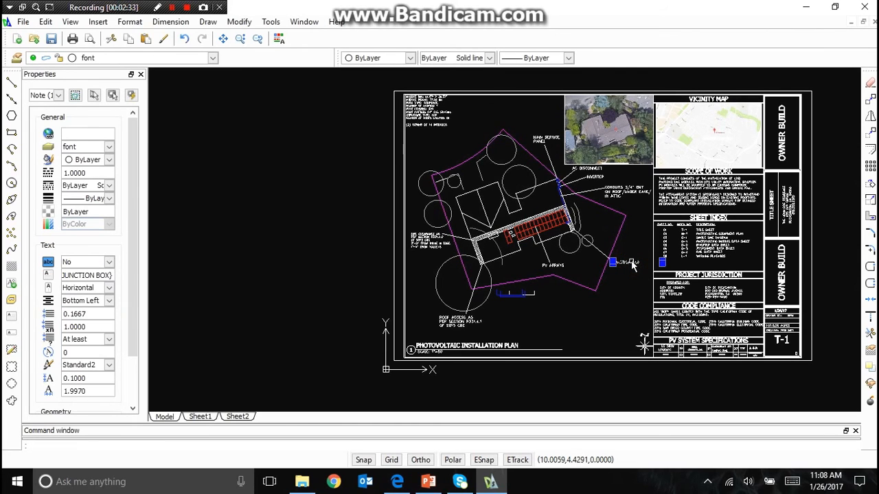
{"action": "key", "text": "ctrl+c"}
{"action": "key", "text": "ctrl+v"}
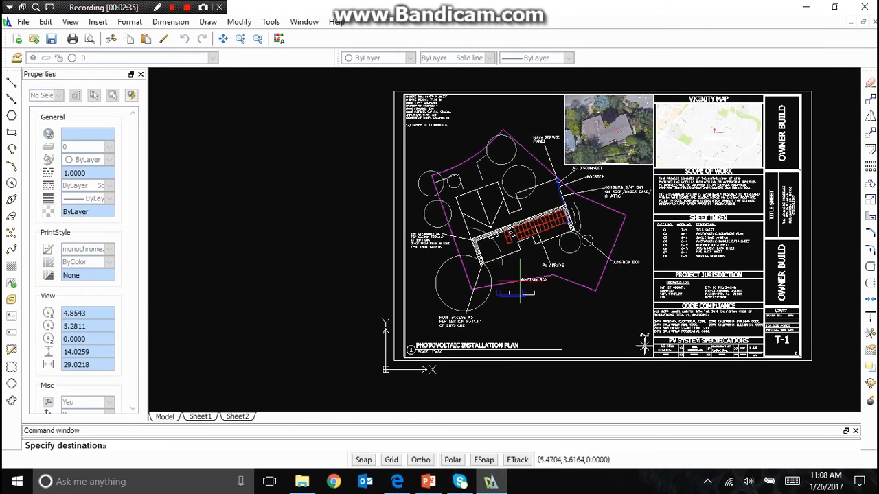
{"action": "scroll", "coordinate": [451, 285], "scroll_direction": "up", "scroll_amount": 3}
{"action": "left_click", "coordinate": [433, 287]}
{"action": "double_click", "coordinate": [439, 285]}
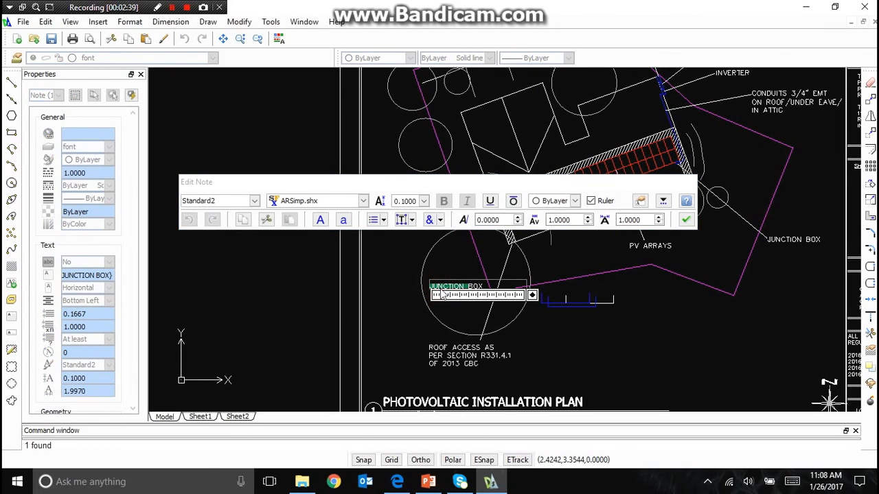
{"action": "type", "text": "TRF1"}
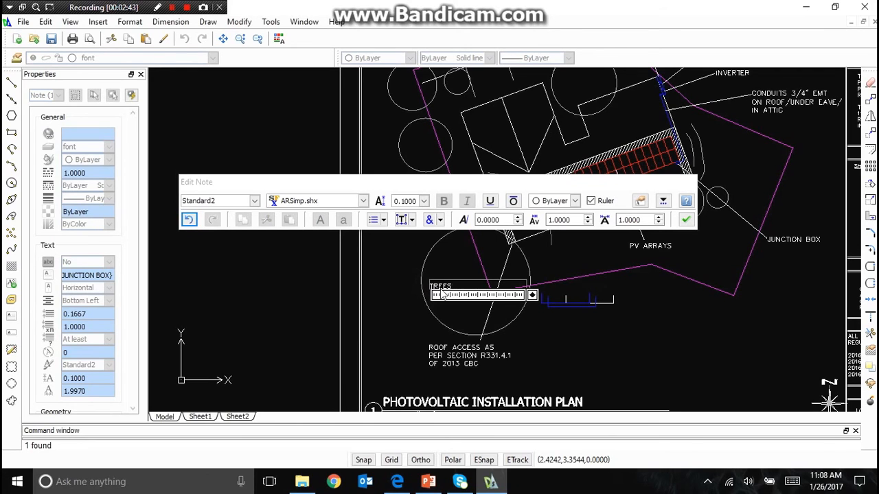
{"action": "left_click", "coordinate": [404, 300]}
Shift the TREES label nearer the middle of its large circle and set its line color to gray Color 252
{"action": "left_click", "coordinate": [443, 287]}
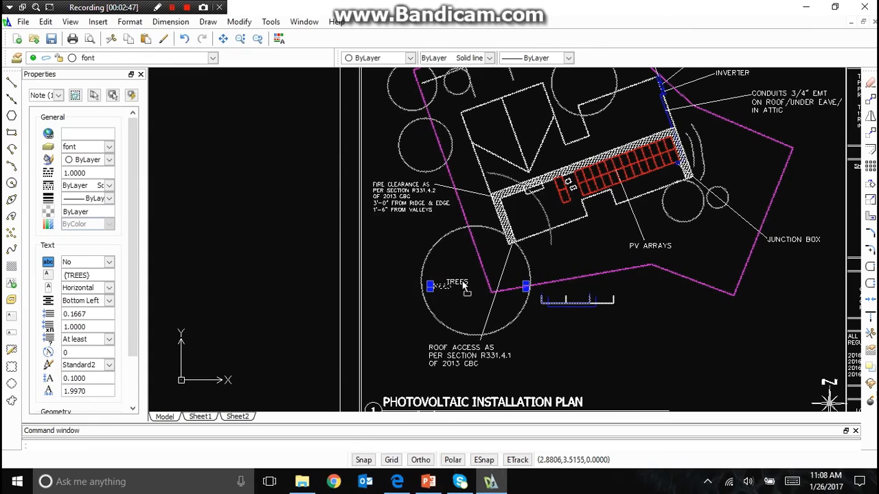
{"action": "left_click_drag", "start_coordinate": [465, 289], "coordinate": [482, 286]}
{"action": "left_click", "coordinate": [100, 163]}
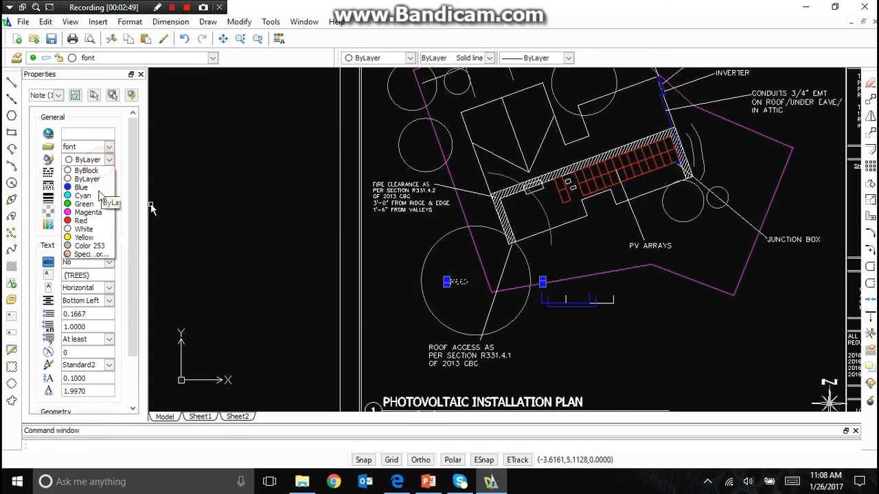
{"action": "left_click", "coordinate": [94, 255]}
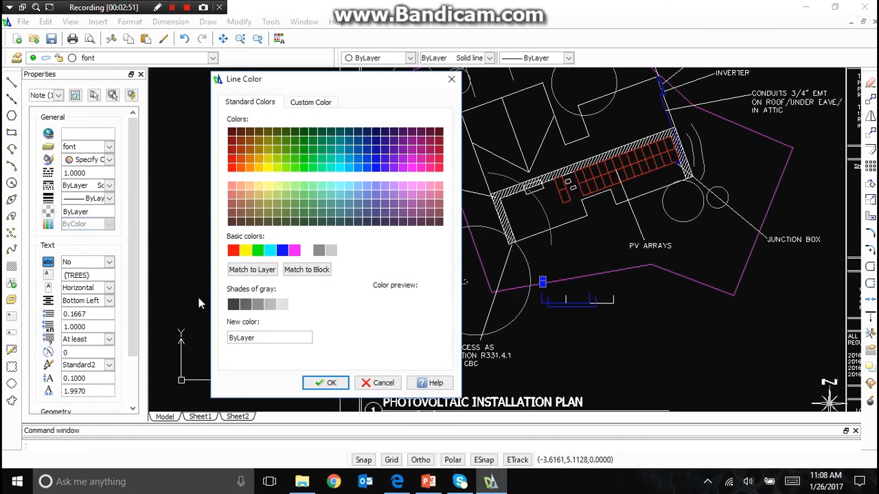
{"action": "left_click", "coordinate": [257, 304]}
{"action": "left_click", "coordinate": [326, 384]}
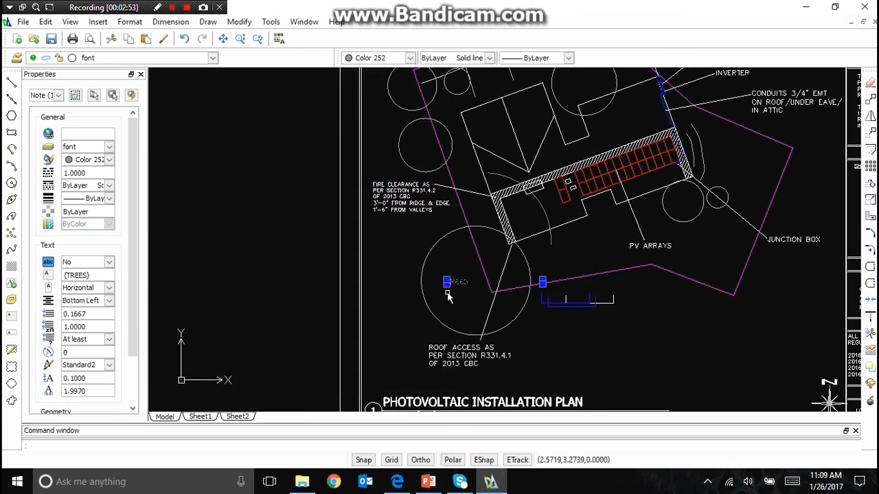
Copy the gray TREES label into the three circles near the left property line and the large circle behind the house
{"action": "key", "text": "ctrl+c"}
{"action": "key", "text": "ctrl+v"}
{"action": "scroll", "coordinate": [401, 136], "scroll_direction": "up", "scroll_amount": 1}
{"action": "scroll", "coordinate": [401, 136], "scroll_direction": "up", "scroll_amount": 4}
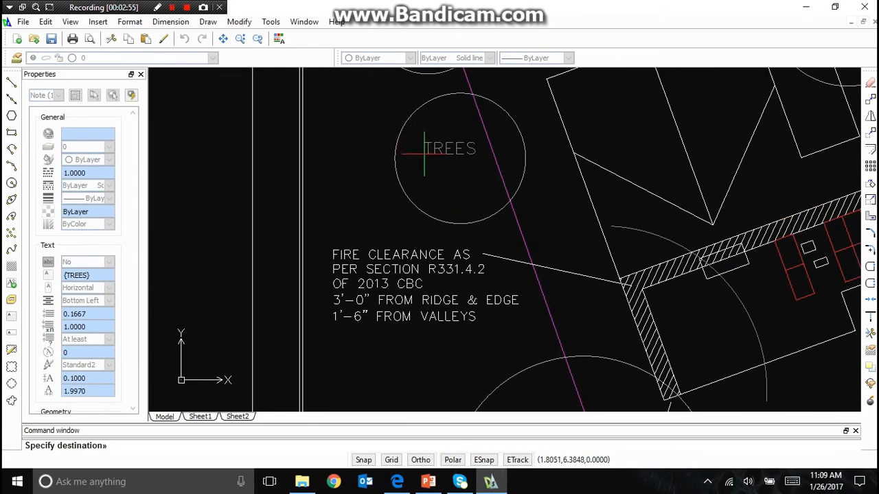
{"action": "scroll", "coordinate": [425, 151], "scroll_direction": "down", "scroll_amount": 5}
{"action": "scroll", "coordinate": [415, 131], "scroll_direction": "up", "scroll_amount": 2}
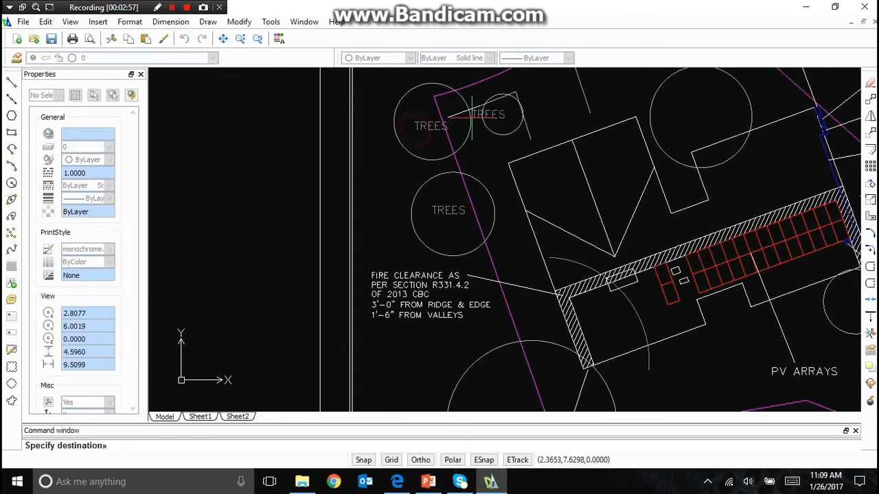
{"action": "left_click", "coordinate": [484, 116]}
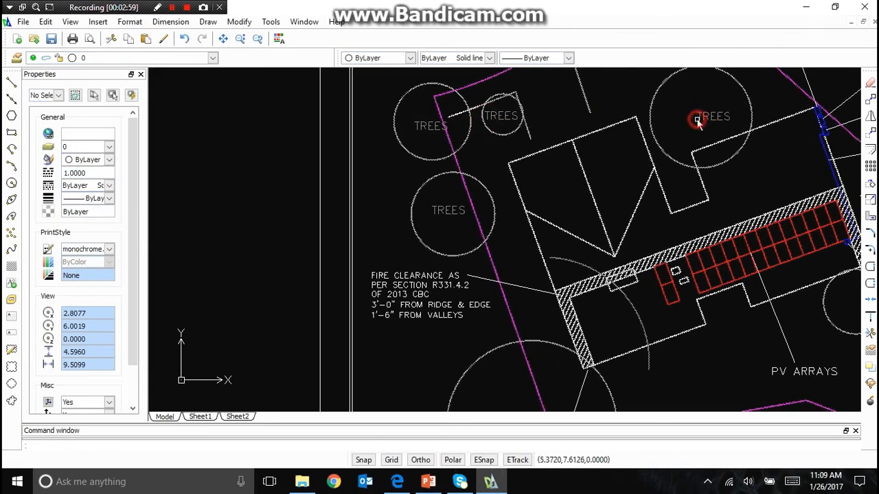
Place copies of the TREES label in the two circles below the right corner of the house
{"action": "scroll", "coordinate": [697, 117], "scroll_direction": "down", "scroll_amount": 3}
{"action": "scroll", "coordinate": [633, 205], "scroll_direction": "up", "scroll_amount": 3}
{"action": "left_click", "coordinate": [633, 204]}
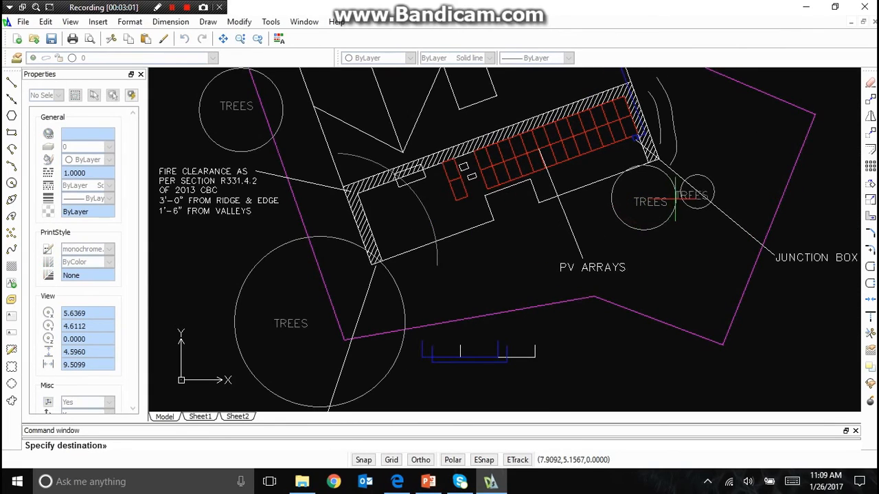
{"action": "left_click", "coordinate": [683, 197]}
Copy the TREES label into the clear space below the house, just left of the PV ARRAYS label
{"action": "scroll", "coordinate": [596, 228], "scroll_direction": "down", "scroll_amount": 3}
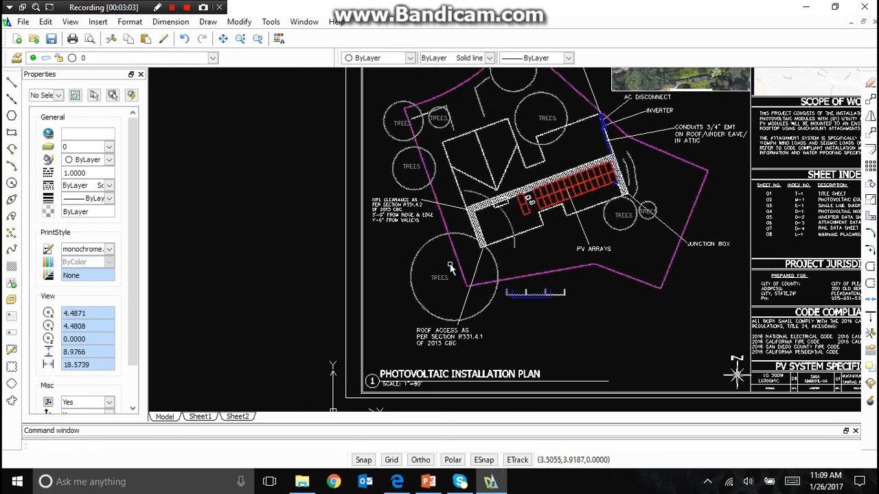
{"action": "left_click", "coordinate": [437, 277]}
{"action": "key", "text": "ctrl+c"}
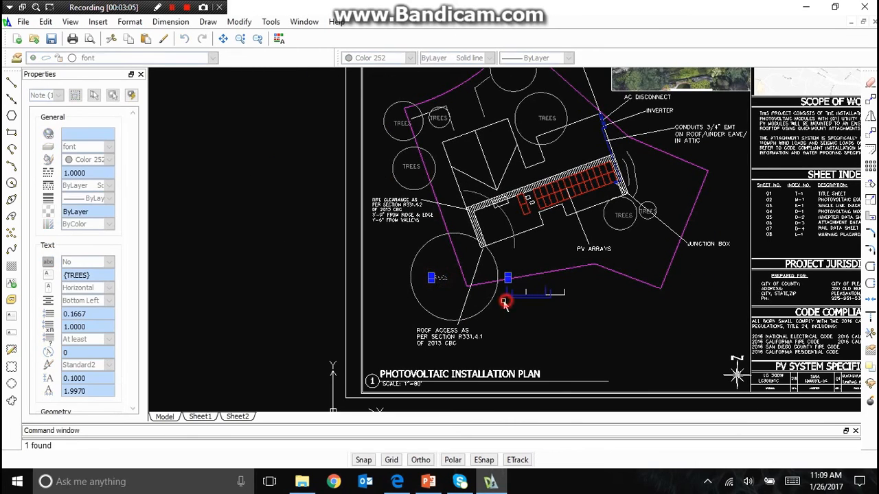
{"action": "key", "text": "ctrl+v"}
{"action": "scroll", "coordinate": [482, 190], "scroll_direction": "up", "scroll_amount": 1}
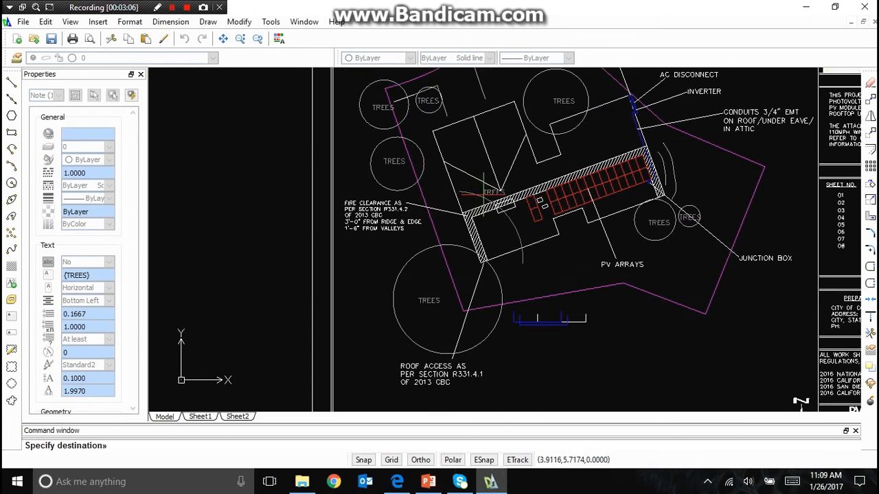
{"action": "left_click", "coordinate": [536, 274]}
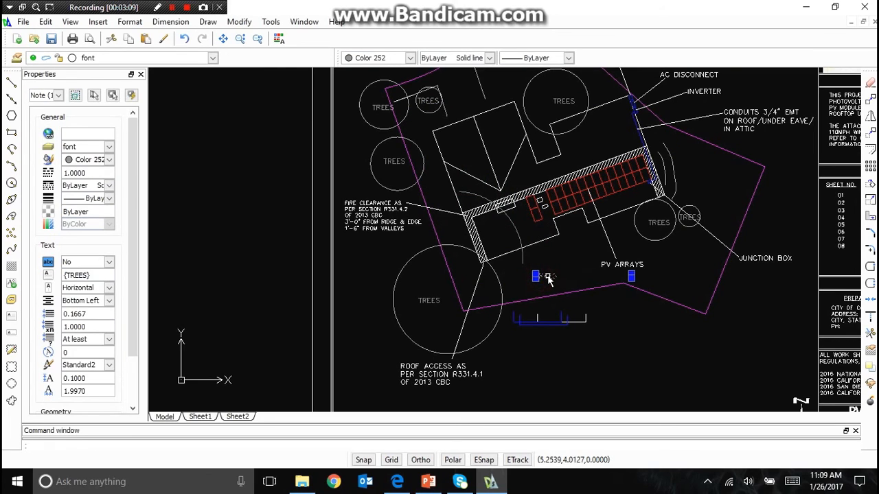
Change the copied label below the house to read POSSIBLE SHADING on two lines
{"action": "double_click", "coordinate": [548, 276]}
{"action": "type", "text": "SSIBLESHADING"}
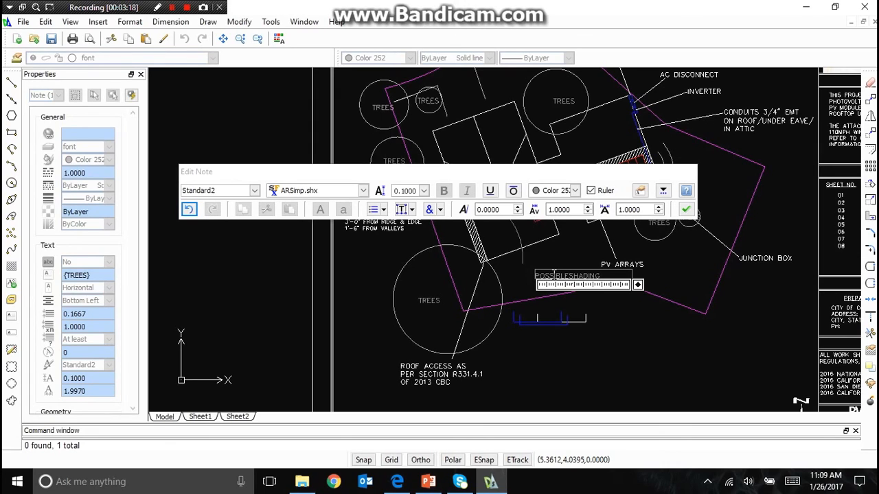
{"action": "key", "text": "Return"}
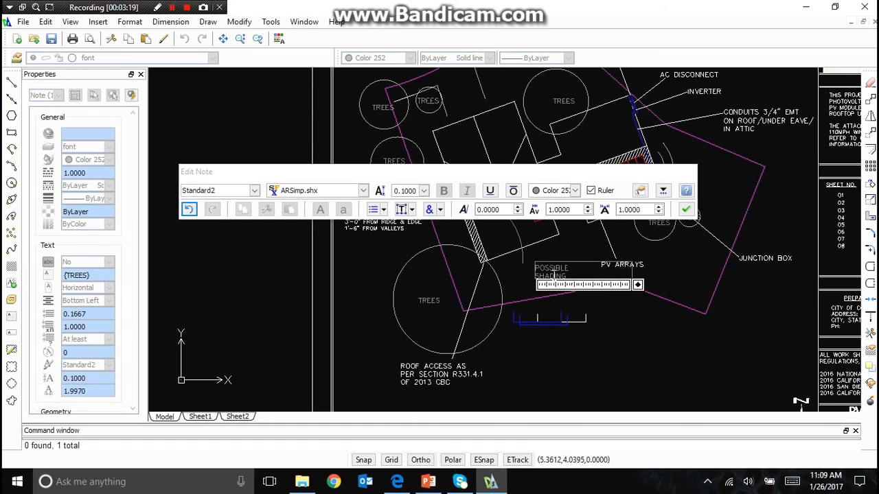
{"action": "left_click", "coordinate": [520, 297]}
Draw a leader line from the POSSIBLE SHADING label to the curved shading arc crossing the lower house wall
{"action": "scroll", "coordinate": [535, 296], "scroll_direction": "up", "scroll_amount": 5}
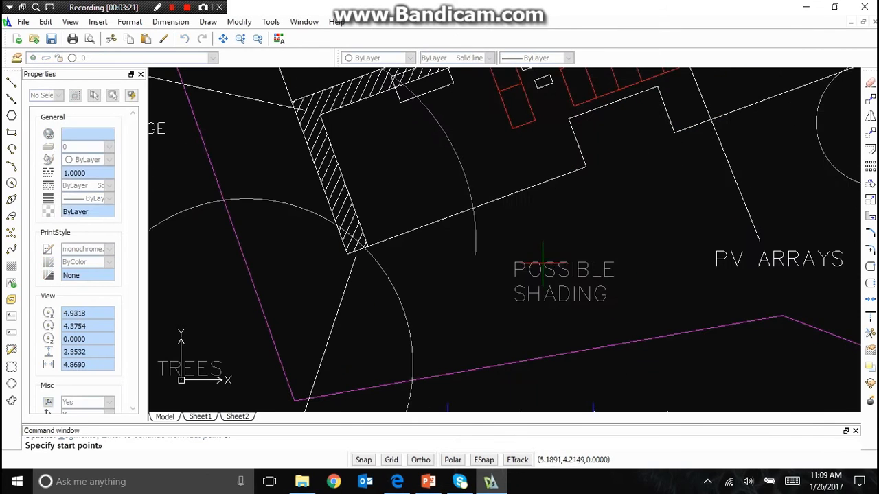
{"action": "left_click", "coordinate": [515, 255]}
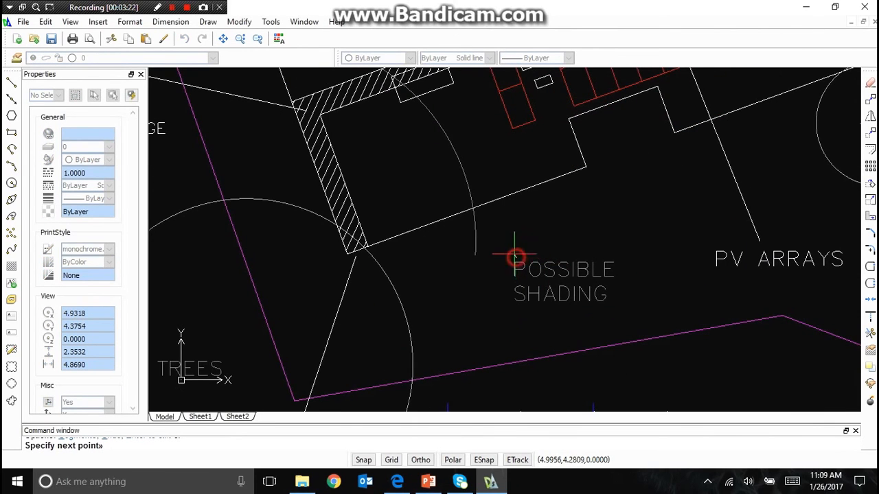
{"action": "left_click", "coordinate": [475, 224]}
Copy the TREES label into the driveway opening above the house's upper left corner
{"action": "scroll", "coordinate": [526, 315], "scroll_direction": "down", "scroll_amount": 5}
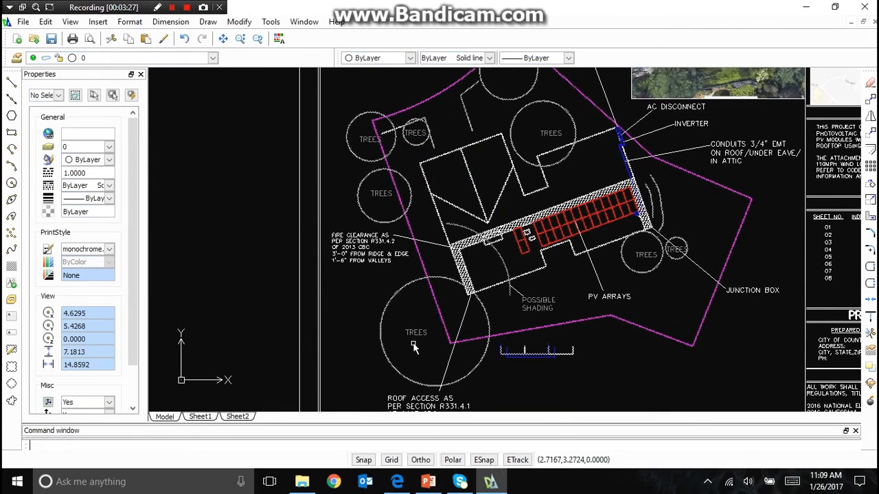
{"action": "left_click", "coordinate": [414, 335]}
{"action": "left_click", "coordinate": [407, 336]}
{"action": "scroll", "coordinate": [432, 121], "scroll_direction": "up", "scroll_amount": 3}
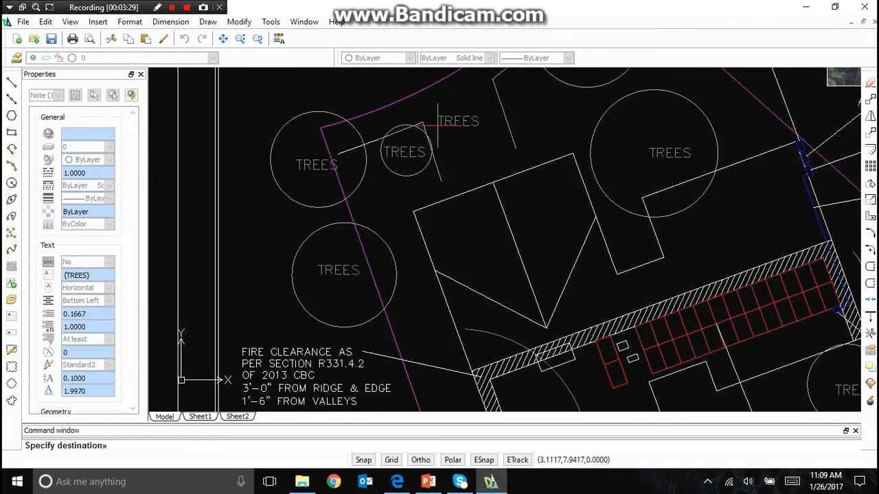
{"action": "left_click", "coordinate": [448, 135]}
Change the copied label to DRIVEWAY and shift it slightly so it sits between the two driveway edge lines
{"action": "double_click", "coordinate": [459, 134]}
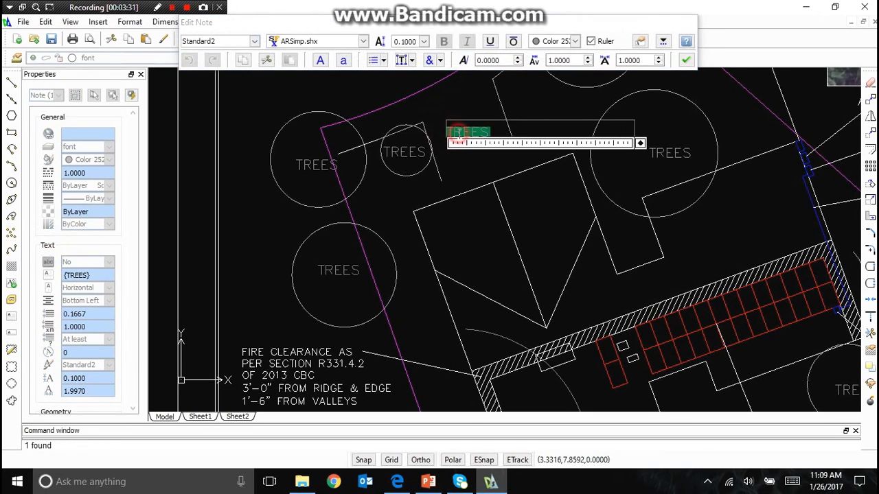
{"action": "type", "text": "DRIVEWAY"}
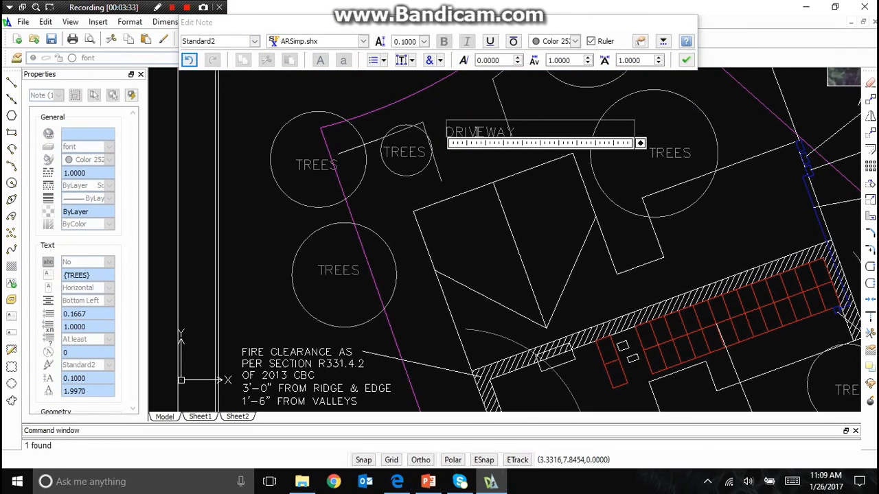
{"action": "left_click", "coordinate": [555, 101]}
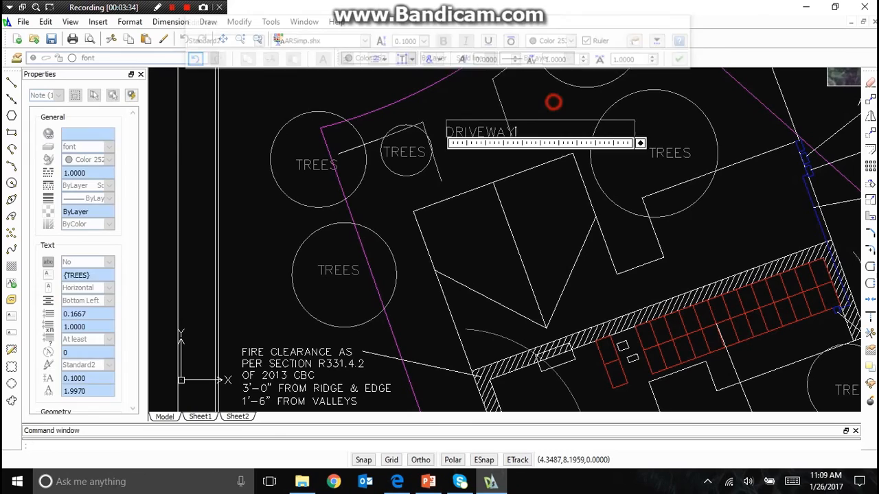
{"action": "left_click", "coordinate": [491, 133]}
{"action": "key", "text": "Escape"}
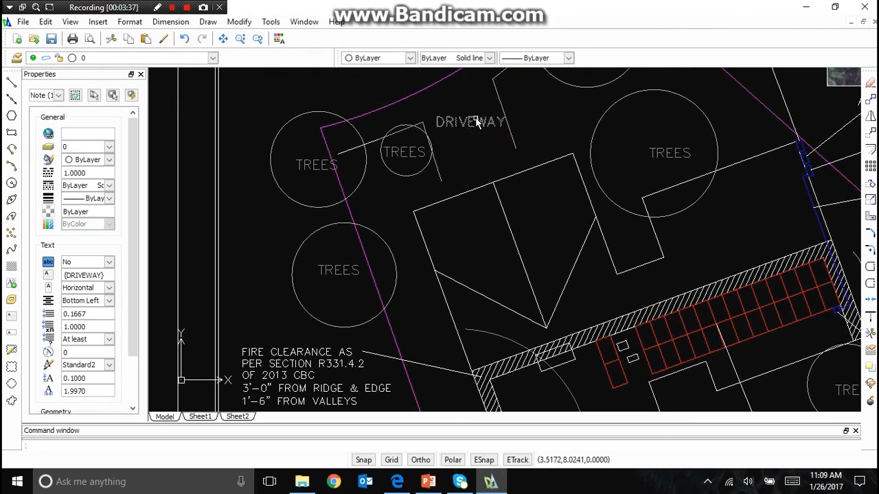
Copy the PHOTOVOLTAIC INSTALLATION PLAN title to the street side, just above the curved property line
{"action": "scroll", "coordinate": [460, 169], "scroll_direction": "down", "scroll_amount": 8}
{"action": "left_click", "coordinate": [526, 304]}
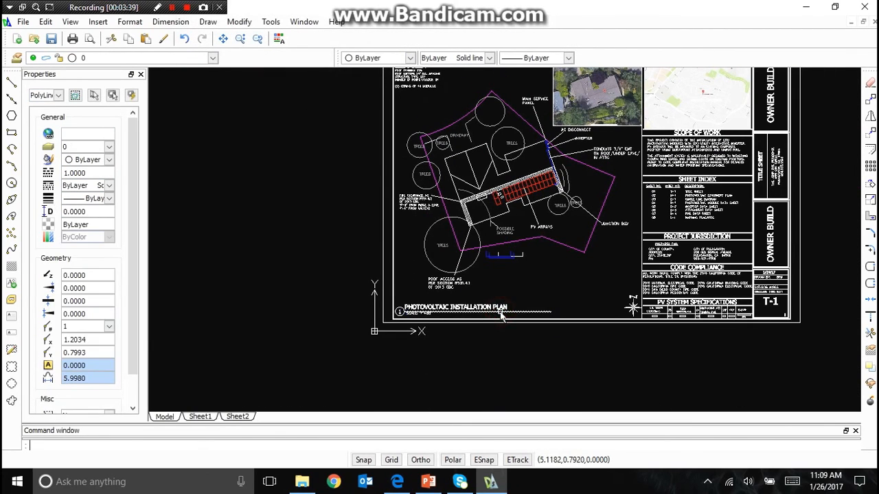
{"action": "key", "text": "Escape"}
{"action": "left_click", "coordinate": [501, 309]}
{"action": "key", "text": "ctrl+c"}
{"action": "key", "text": "ctrl+v"}
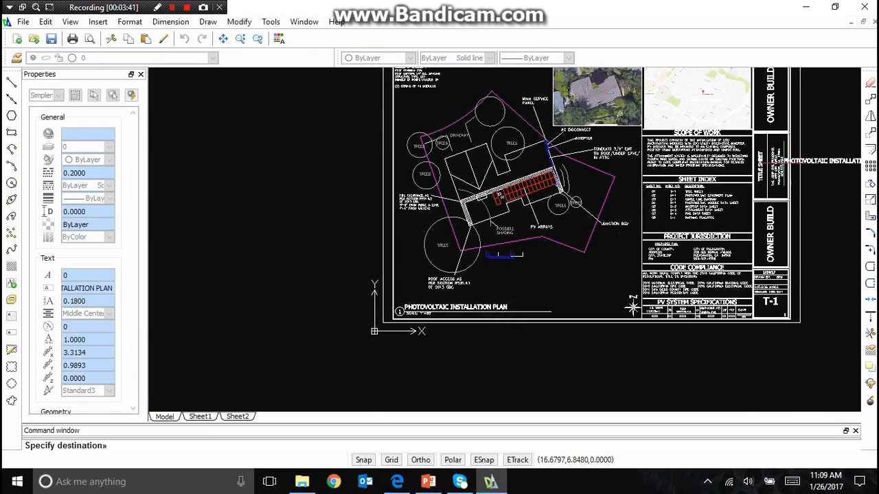
{"action": "scroll", "coordinate": [785, 162], "scroll_direction": "up", "scroll_amount": 5}
{"action": "scroll", "coordinate": [786, 198], "scroll_direction": "down", "scroll_amount": 6}
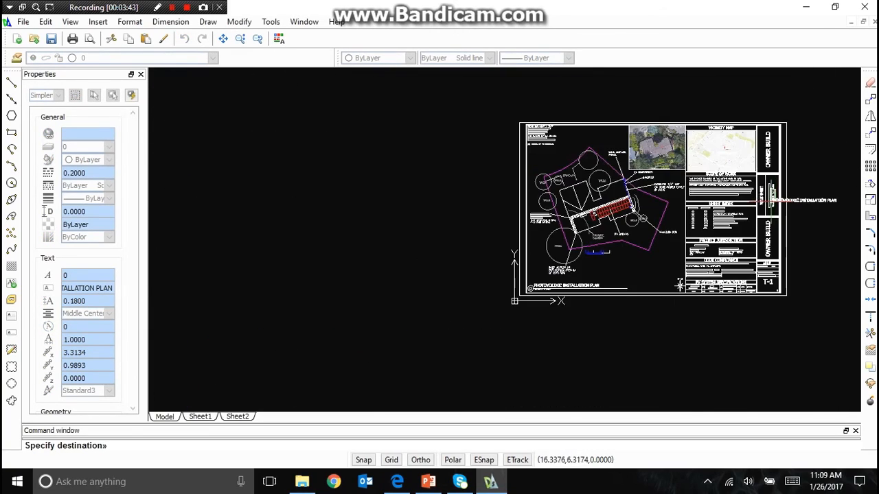
{"action": "scroll", "coordinate": [506, 117], "scroll_direction": "up", "scroll_amount": 3}
{"action": "left_click", "coordinate": [602, 206]}
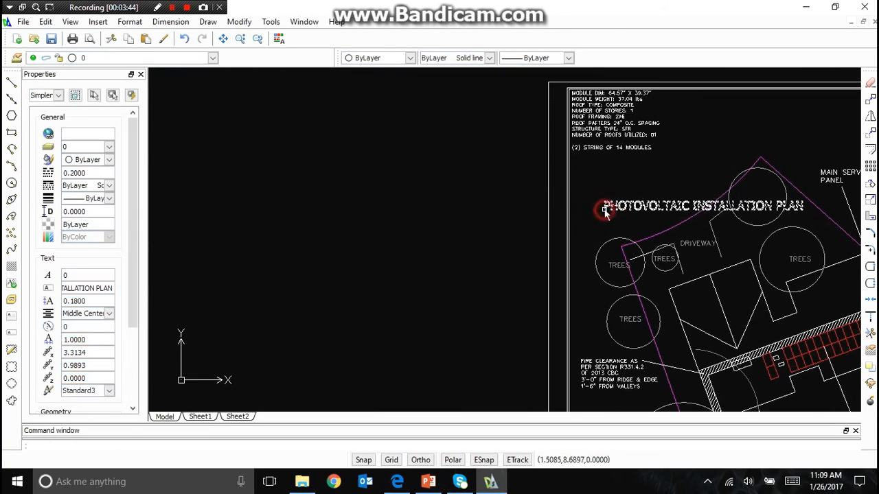
Change the copied title above the property line to read OAK CIRCLE
{"action": "left_click", "coordinate": [638, 201]}
{"action": "type", "text": "OAK"}
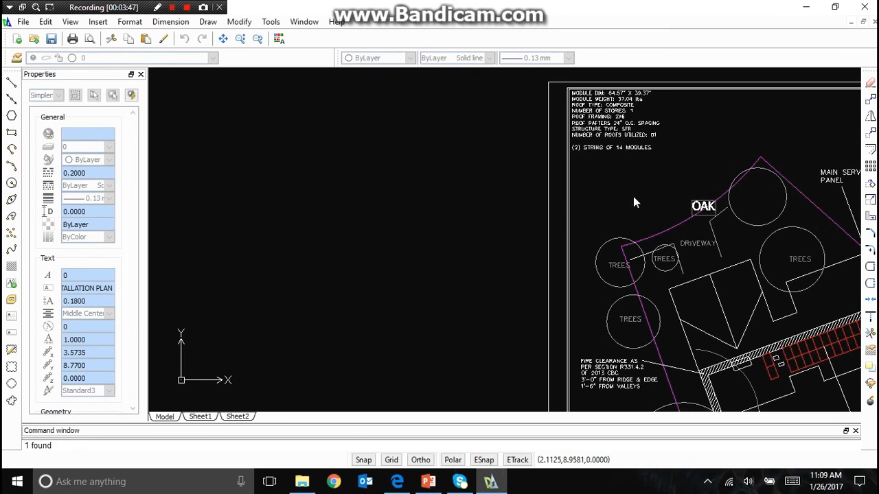
{"action": "type", "text": " CIRCLE"}
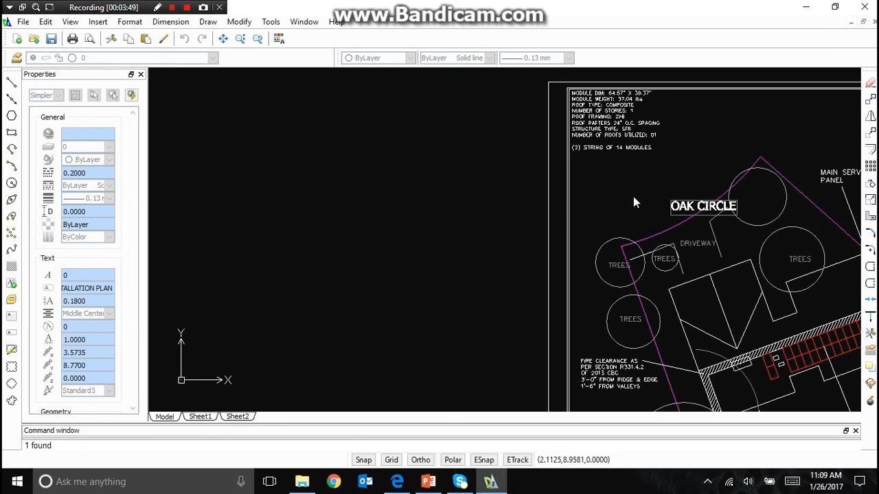
{"action": "left_click", "coordinate": [682, 186]}
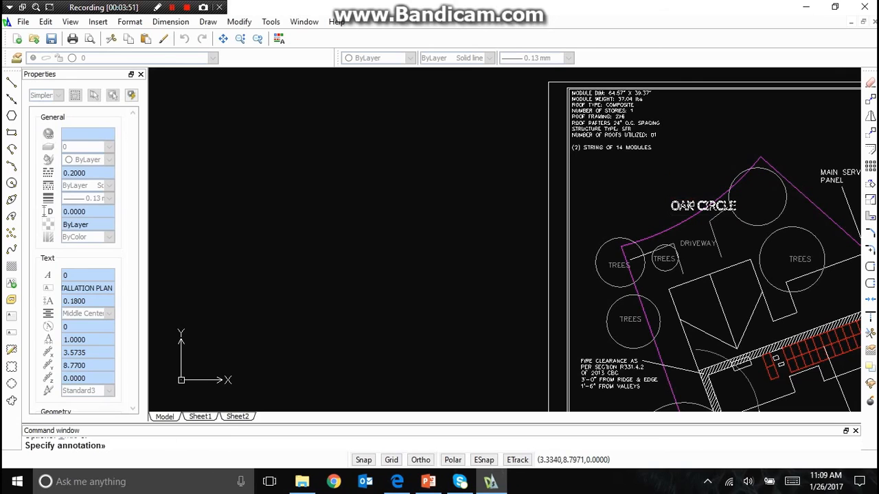
Set the color of the OAK CIRCLE text to Color 252
{"action": "left_click", "coordinate": [684, 206]}
{"action": "right_click", "coordinate": [687, 204]}
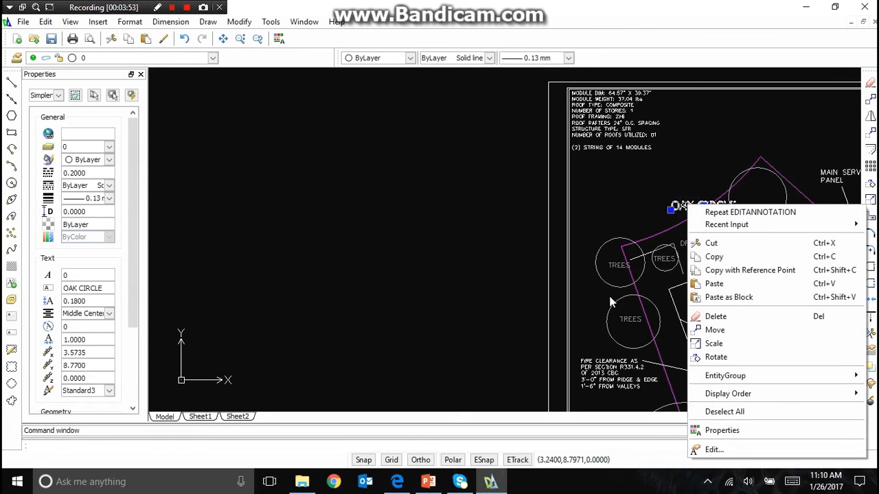
{"action": "left_click", "coordinate": [102, 161]}
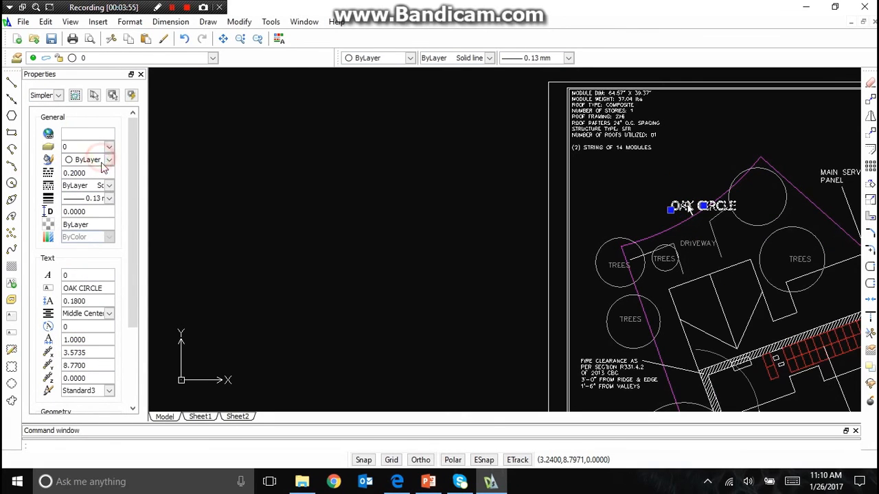
{"action": "left_click", "coordinate": [107, 159]}
{"action": "left_click", "coordinate": [92, 253]}
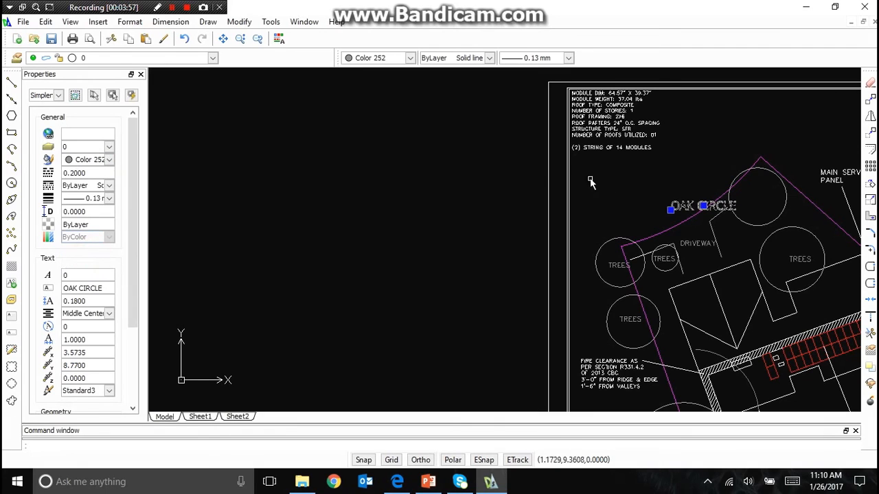
Rotate the OAK CIRCLE text about 36 degrees and position it along the curved street-side property line
{"action": "right_click", "coordinate": [639, 192]}
{"action": "left_click", "coordinate": [687, 345]}
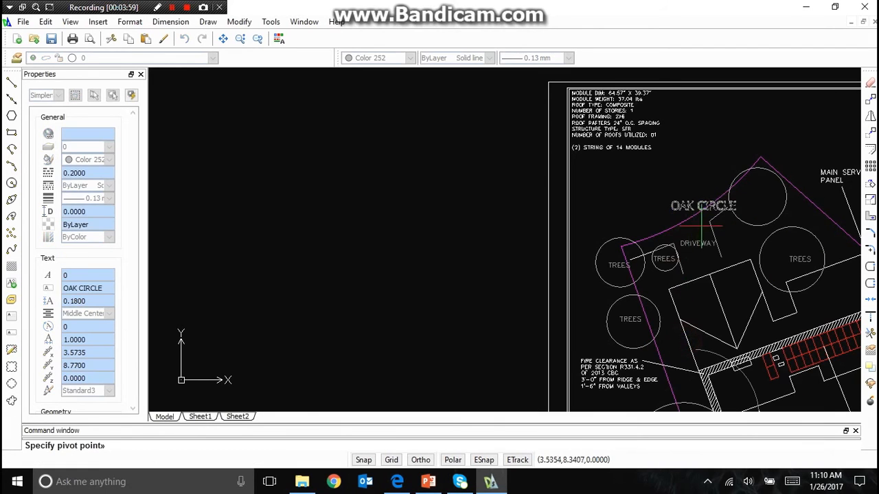
{"action": "left_click", "coordinate": [703, 206]}
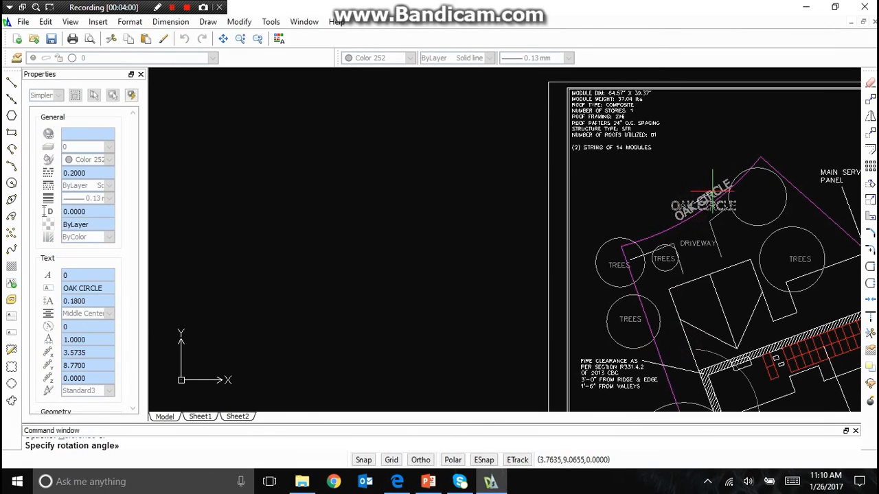
{"action": "left_click", "coordinate": [712, 193]}
{"action": "left_click", "coordinate": [712, 193]}
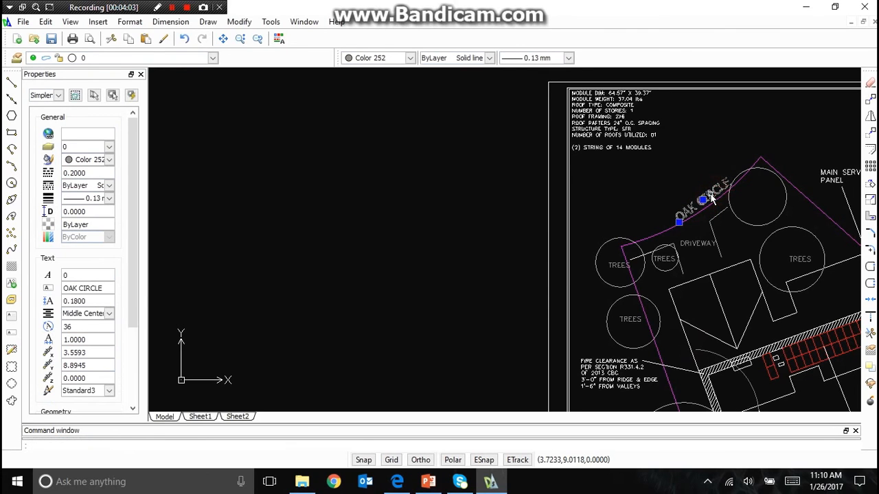
{"action": "key", "text": "Escape"}
{"action": "scroll", "coordinate": [693, 197], "scroll_direction": "down", "scroll_amount": 5}
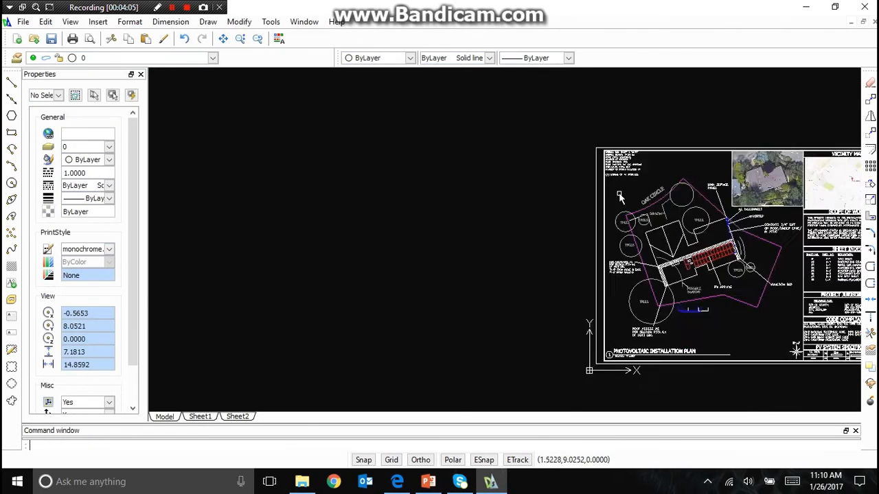
{"action": "scroll", "coordinate": [618, 192], "scroll_direction": "up", "scroll_amount": 3}
{"action": "scroll", "coordinate": [568, 319], "scroll_direction": "down", "scroll_amount": 3}
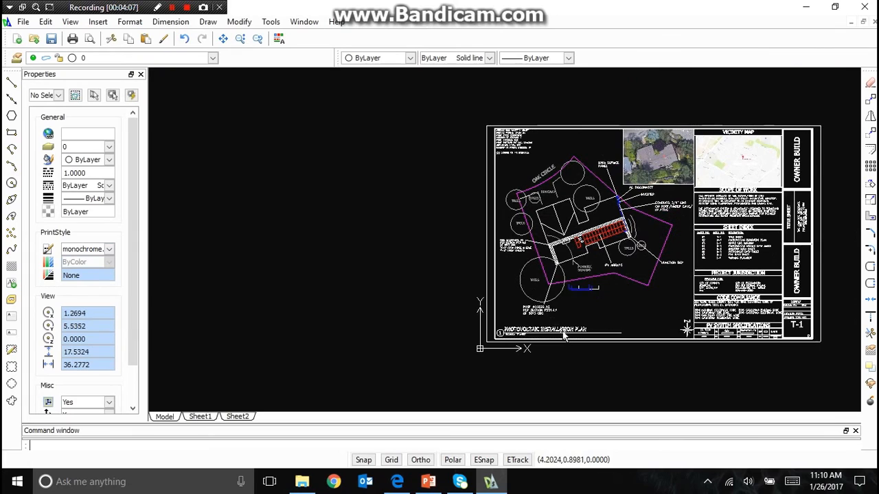
{"action": "left_click", "coordinate": [562, 330]}
{"action": "left_click_drag", "start_coordinate": [561, 331], "coordinate": [609, 310]}
{"action": "scroll", "coordinate": [631, 309], "scroll_direction": "up", "scroll_amount": 4}
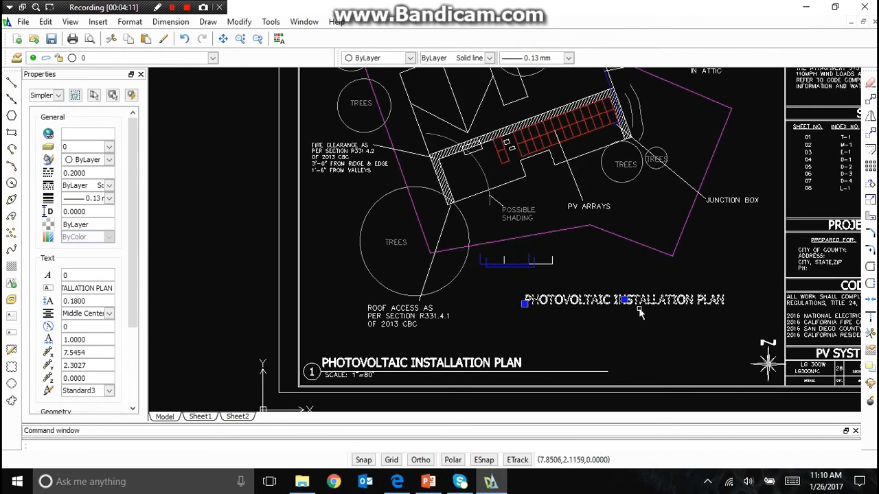
{"action": "key", "text": "Escape"}
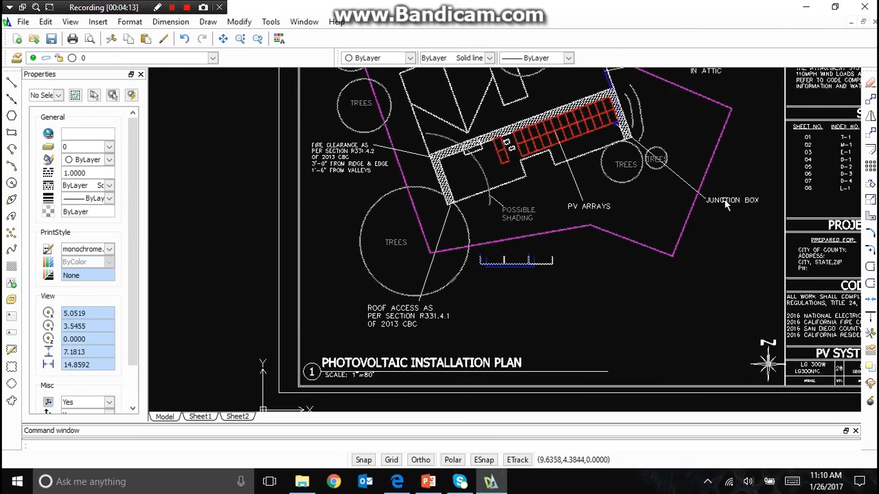
Copy the JUNCTION BOX label into the clear space below the property line, right of the scale bar
{"action": "scroll", "coordinate": [725, 201], "scroll_direction": "up", "scroll_amount": 5}
{"action": "left_click", "coordinate": [726, 201]}
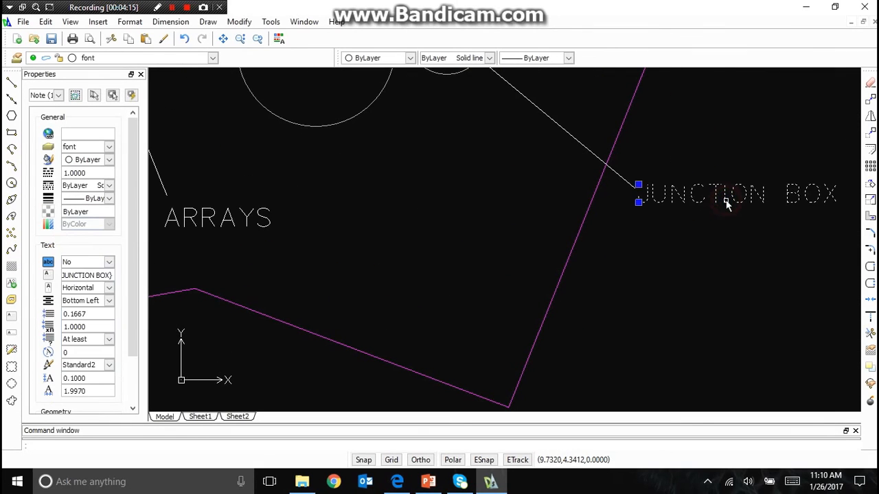
{"action": "key", "text": "ctrl+c"}
{"action": "key", "text": "ctrl+v"}
{"action": "scroll", "coordinate": [596, 303], "scroll_direction": "down", "scroll_amount": 6}
{"action": "left_click", "coordinate": [489, 366]}
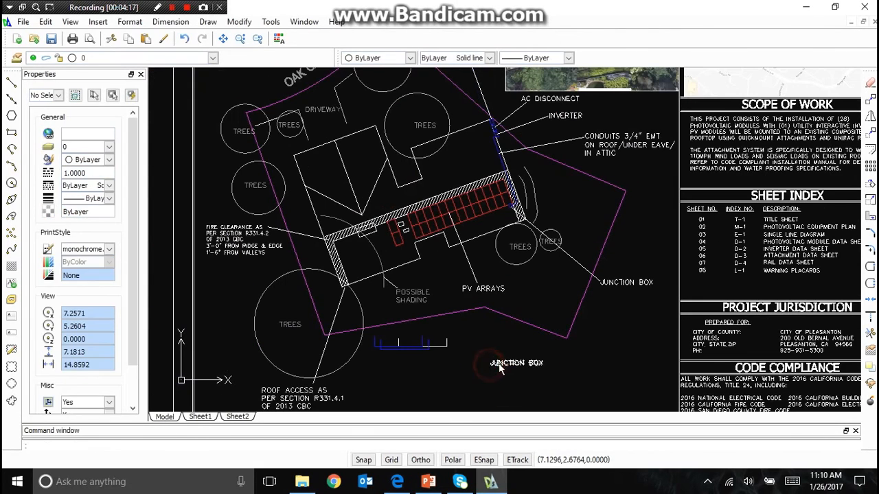
Change the copied JUNCTION BOX label below the property line to read PL
{"action": "double_click", "coordinate": [501, 366]}
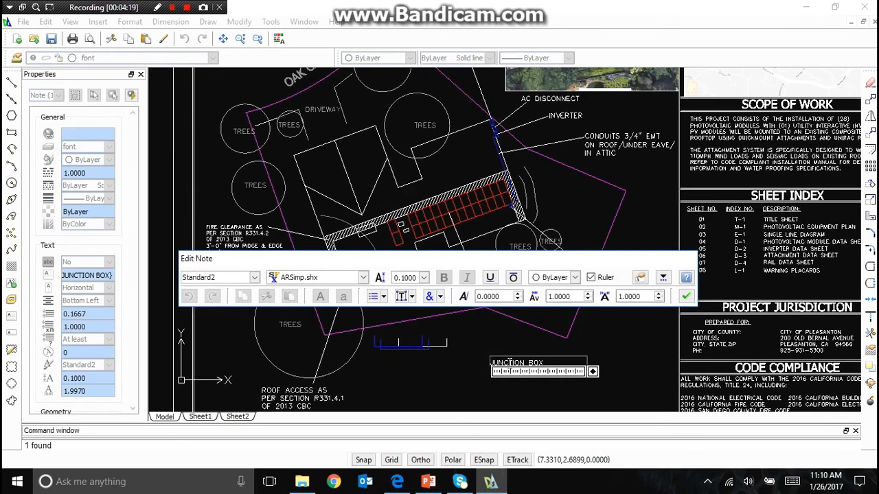
{"action": "triple_click", "coordinate": [510, 364]}
{"action": "type", "text": "PL"}
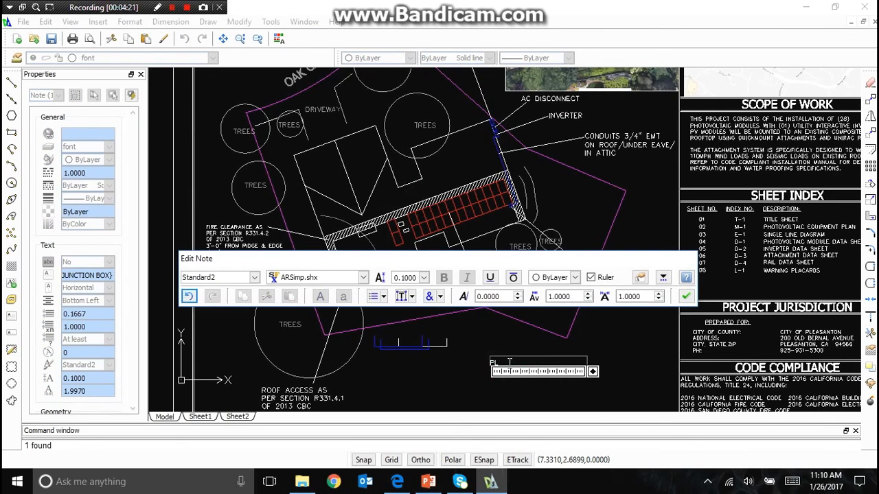
{"action": "key", "text": "Escape"}
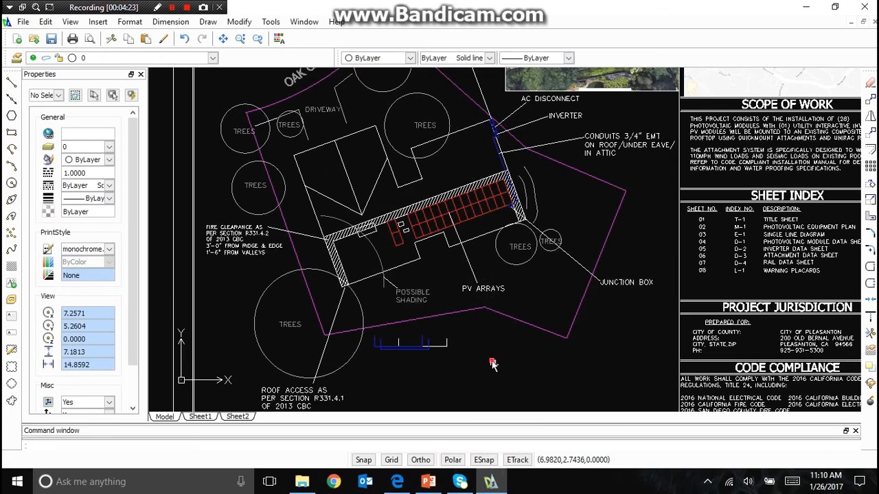
Try text heights of 0.3 and 0.25 for the PL label
{"action": "left_click", "coordinate": [492, 364]}
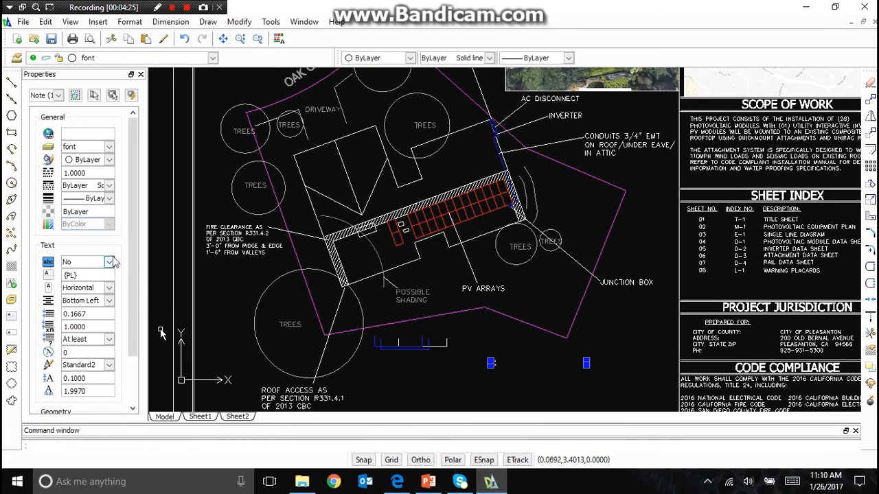
{"action": "left_click", "coordinate": [104, 378]}
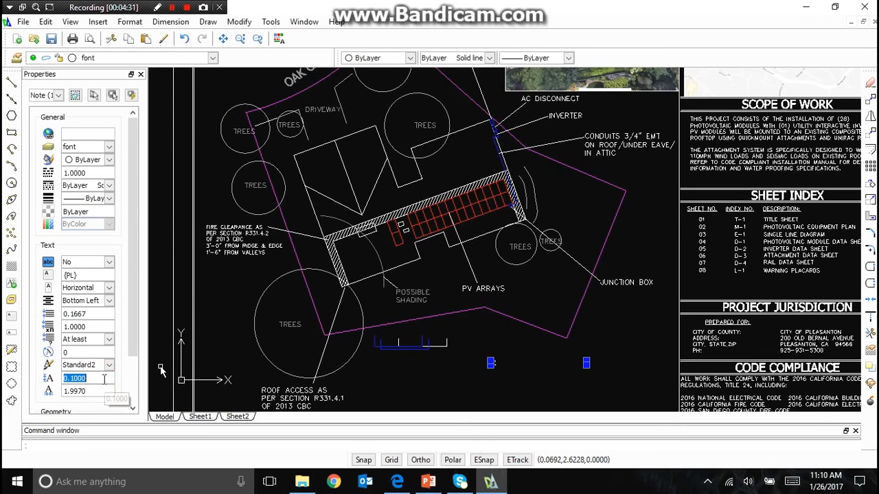
{"action": "type", "text": "0.3"}
{"action": "key", "text": "Tab"}
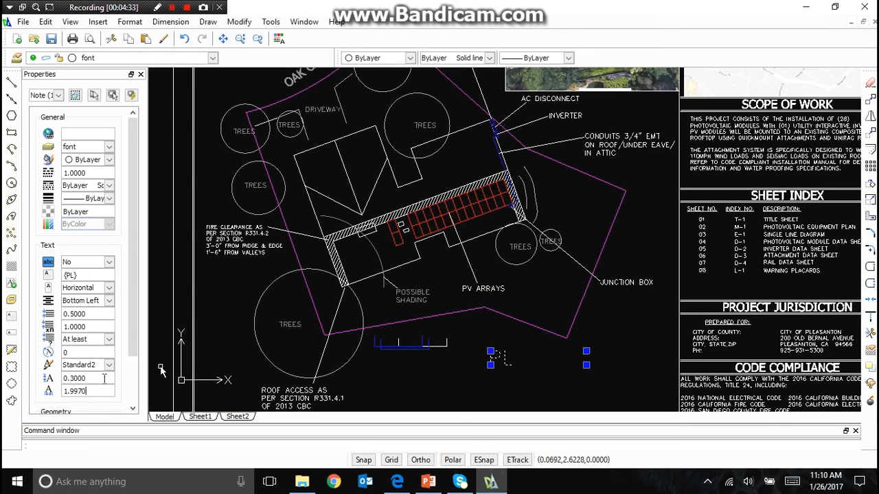
{"action": "double_click", "coordinate": [92, 378]}
{"action": "type", "text": ".25"}
{"action": "key", "text": "Tab"}
Set the PL label's text height to 0.2
{"action": "double_click", "coordinate": [94, 377]}
{"action": "type", "text": ".2"}
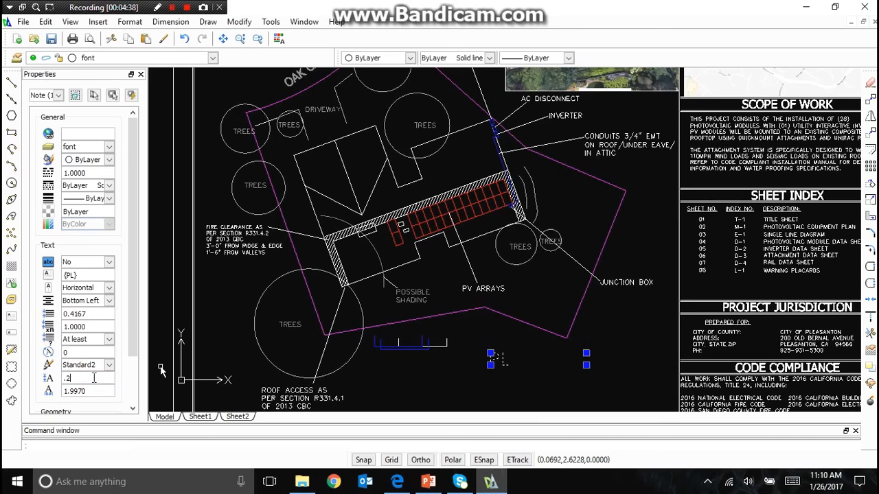
{"action": "key", "text": "Tab"}
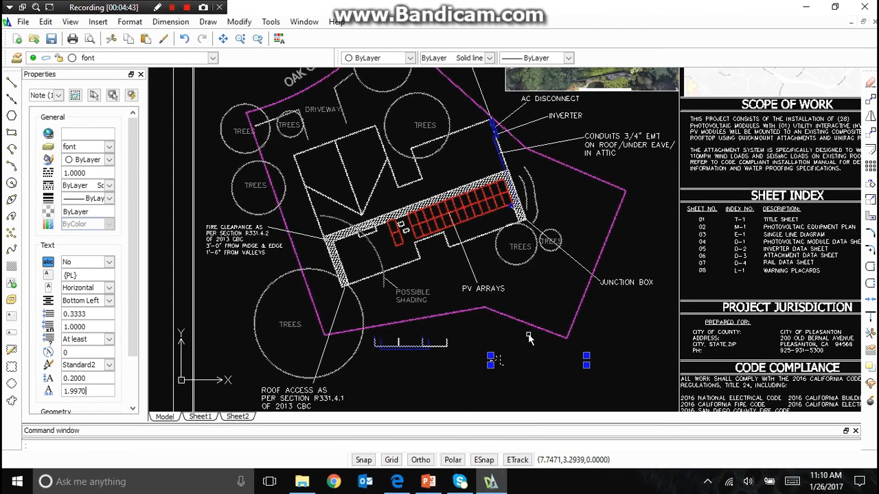
{"action": "key", "text": "Escape"}
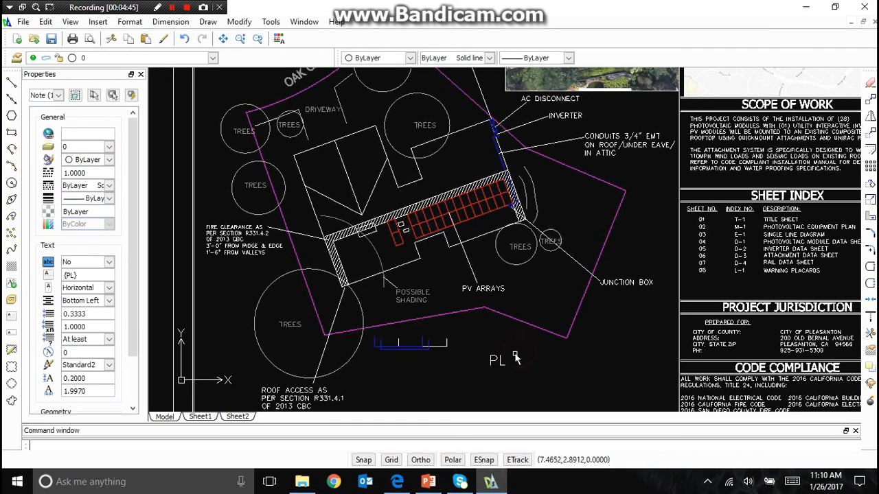
Copy the PL label from below the plan onto the property line's lower-right segment
{"action": "left_click_drag", "start_coordinate": [511, 361], "coordinate": [499, 359]}
{"action": "left_click", "coordinate": [500, 360]}
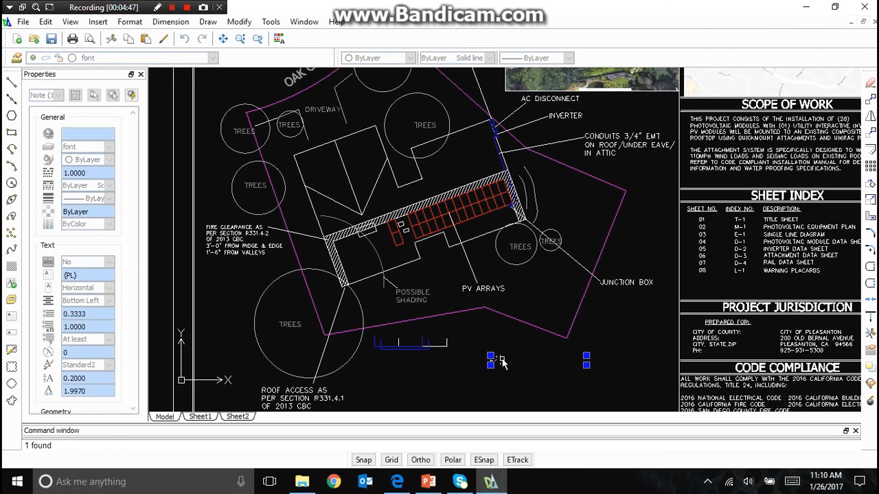
{"action": "left_click", "coordinate": [500, 364]}
{"action": "left_click", "coordinate": [513, 323]}
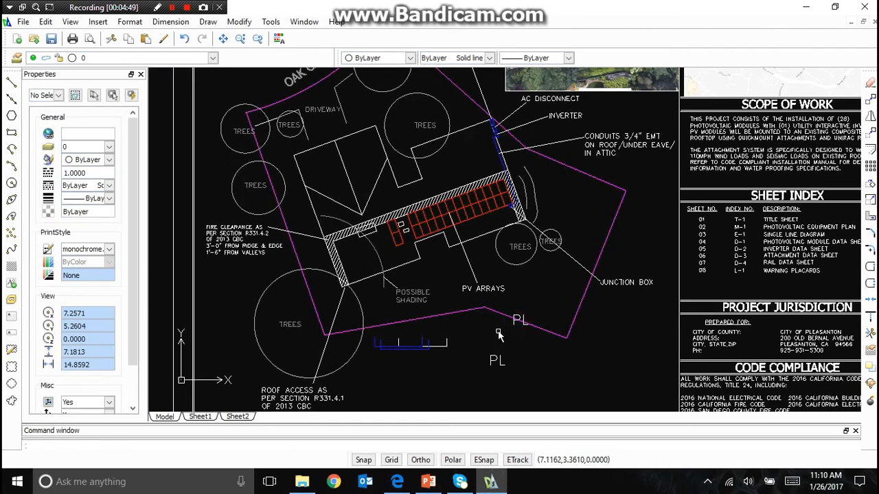
Place PL copies on the property line's left, upper-left, upper-right and right sides, and delete the original PL below the plan
{"action": "left_click", "coordinate": [294, 266]}
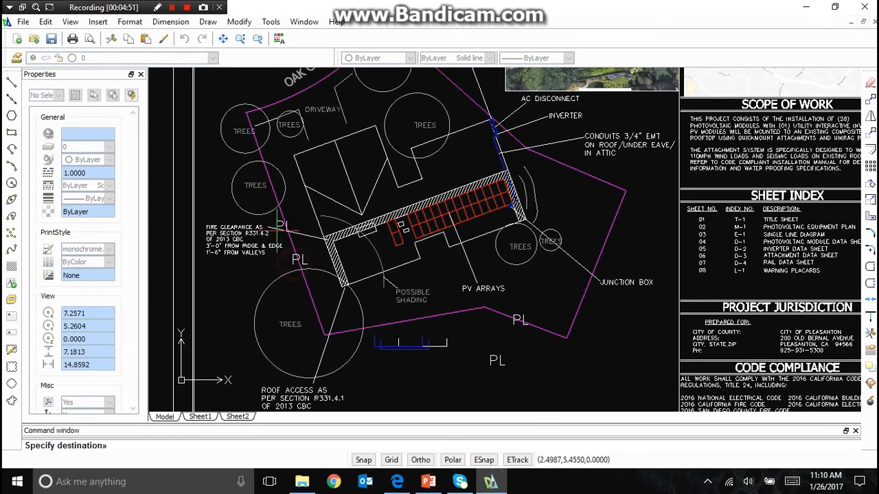
{"action": "left_click", "coordinate": [304, 92]}
{"action": "key", "text": "ctrl+v"}
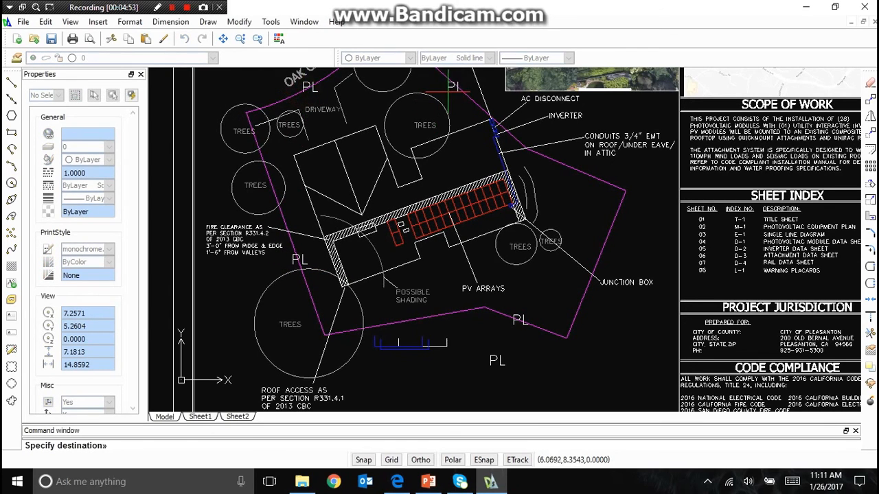
{"action": "left_click", "coordinate": [450, 92]}
{"action": "key", "text": "ctrl+v"}
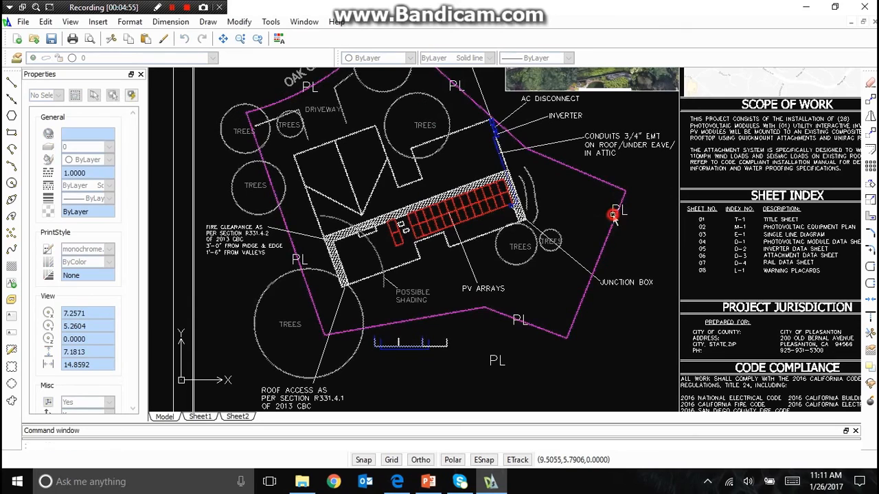
{"action": "left_click", "coordinate": [613, 216]}
{"action": "left_click", "coordinate": [495, 362]}
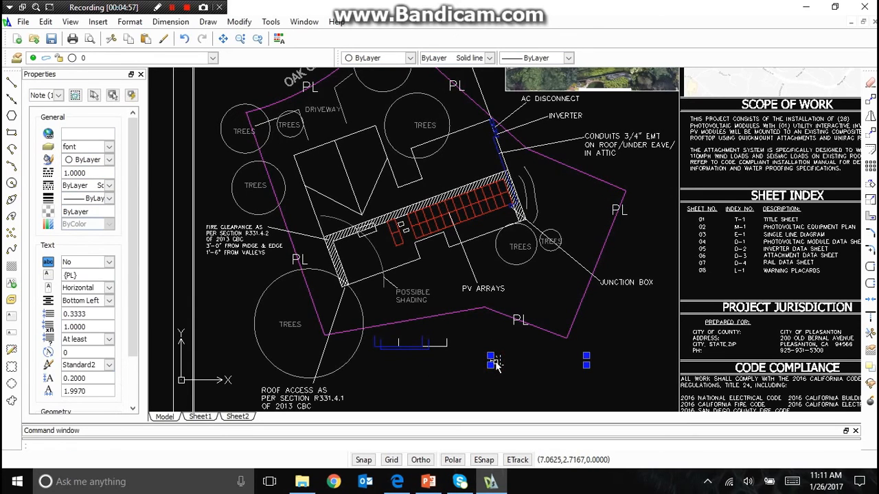
{"action": "key", "text": "Delete"}
Delete the stray duplicate blue bracket just below the scale bar
{"action": "scroll", "coordinate": [378, 369], "scroll_direction": "up", "scroll_amount": 4}
{"action": "scroll", "coordinate": [387, 347], "scroll_direction": "up", "scroll_amount": 3}
{"action": "left_click", "coordinate": [637, 327]}
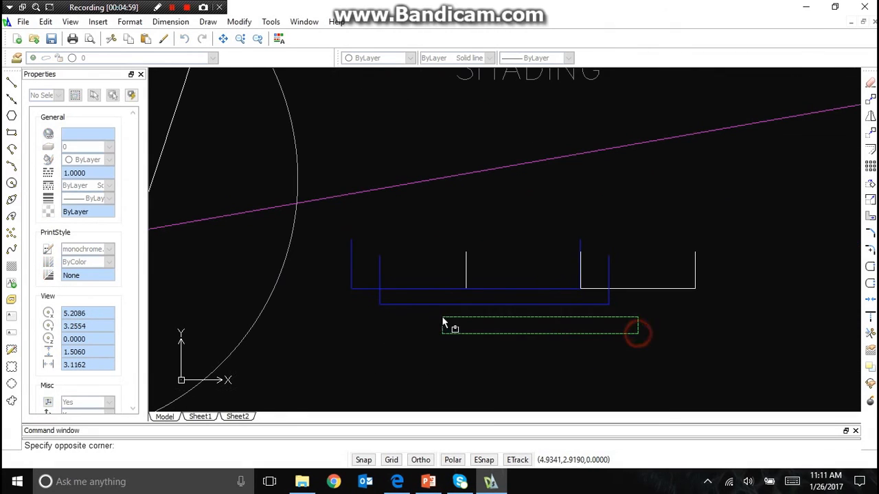
{"action": "left_click", "coordinate": [355, 306]}
{"action": "key", "text": "Escape"}
{"action": "scroll", "coordinate": [355, 302], "scroll_direction": "down", "scroll_amount": 5}
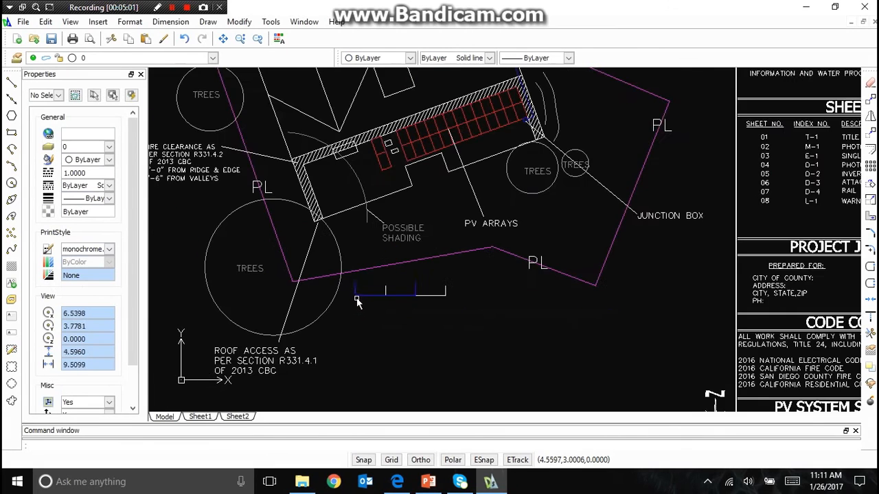
Open the scale note under the PHOTOVOLTAIC INSTALLATION PLAN title for editing and check the site plan scale on the PowerPoint lesson slide
{"action": "scroll", "coordinate": [285, 391], "scroll_direction": "up", "scroll_amount": 2}
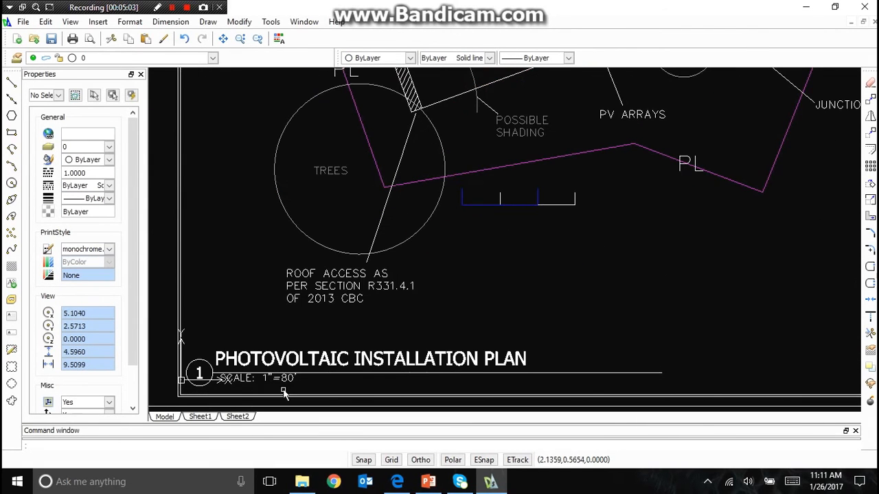
{"action": "left_click", "coordinate": [289, 388]}
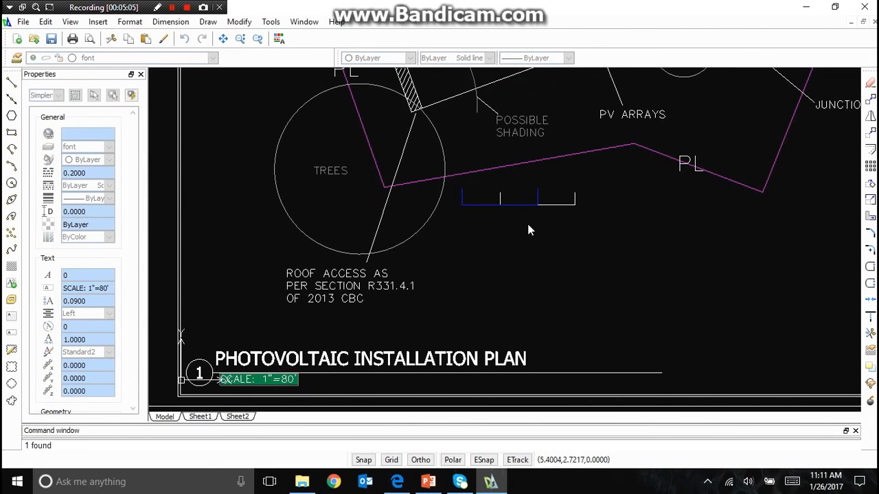
{"action": "left_click", "coordinate": [287, 382]}
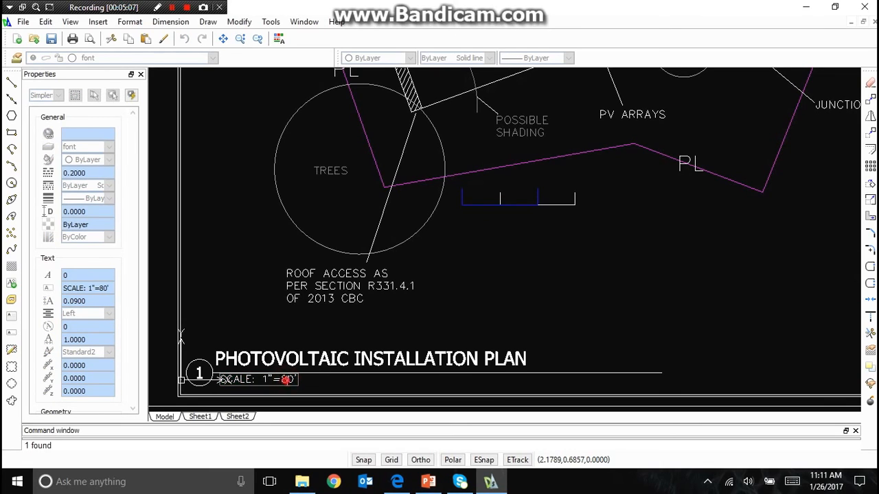
{"action": "left_click", "coordinate": [440, 277]}
{"action": "scroll", "coordinate": [370, 354], "scroll_direction": "down", "scroll_amount": 5}
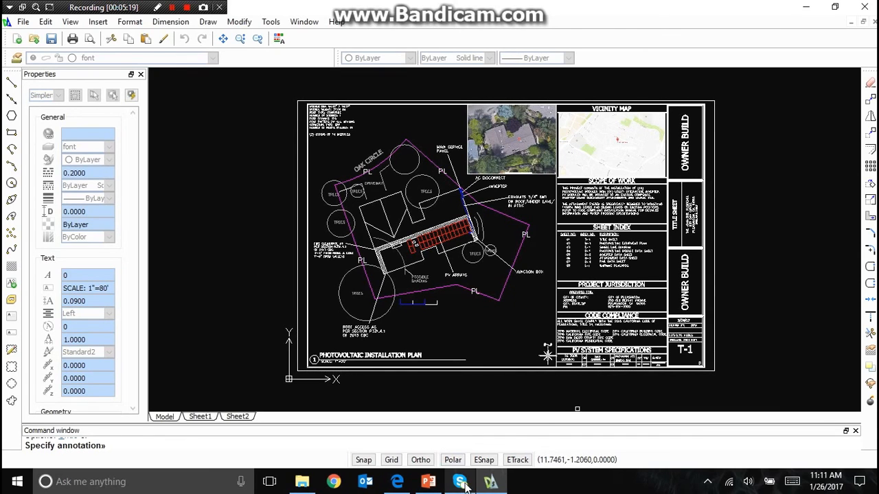
{"action": "left_click", "coordinate": [428, 481]}
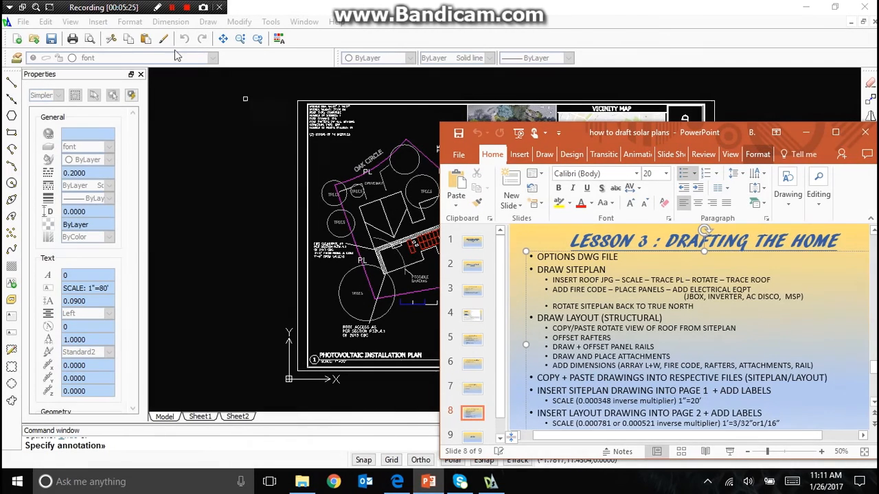
{"action": "left_click", "coordinate": [209, 119]}
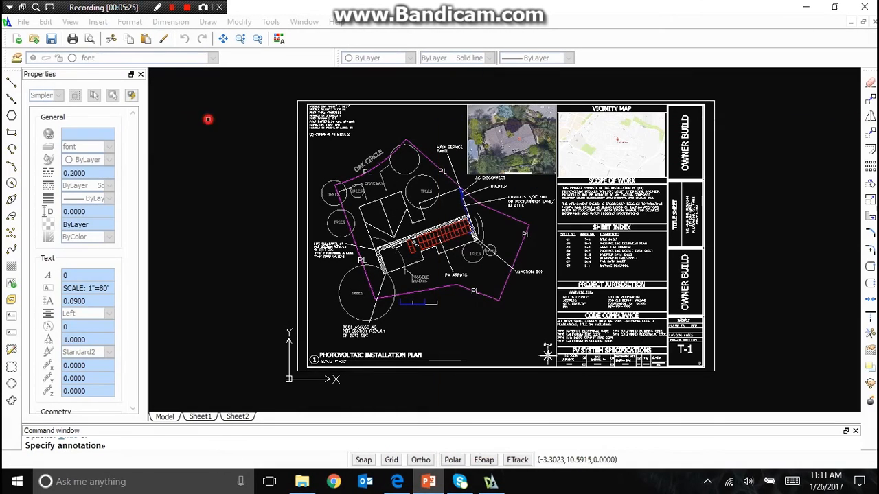
Save the title sheet drawing and export its Model sheet to PDF at ANSI B (17.00 x 11.00 Inches)
{"action": "left_click", "coordinate": [51, 38]}
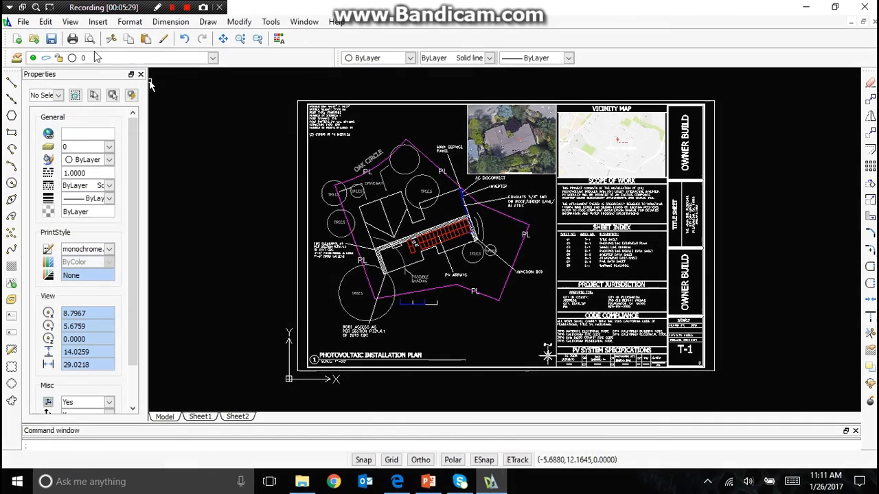
{"action": "left_click", "coordinate": [22, 21]}
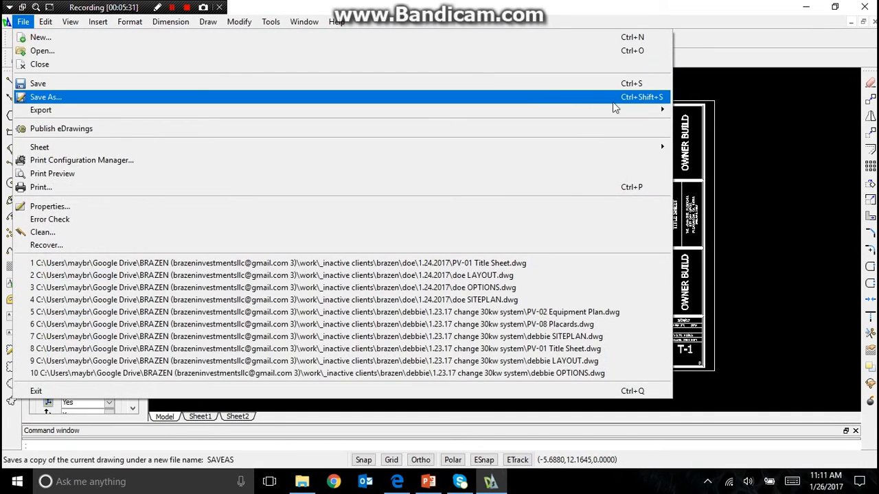
{"action": "mouse_move", "coordinate": [649, 112]}
{"action": "left_click", "coordinate": [698, 125]}
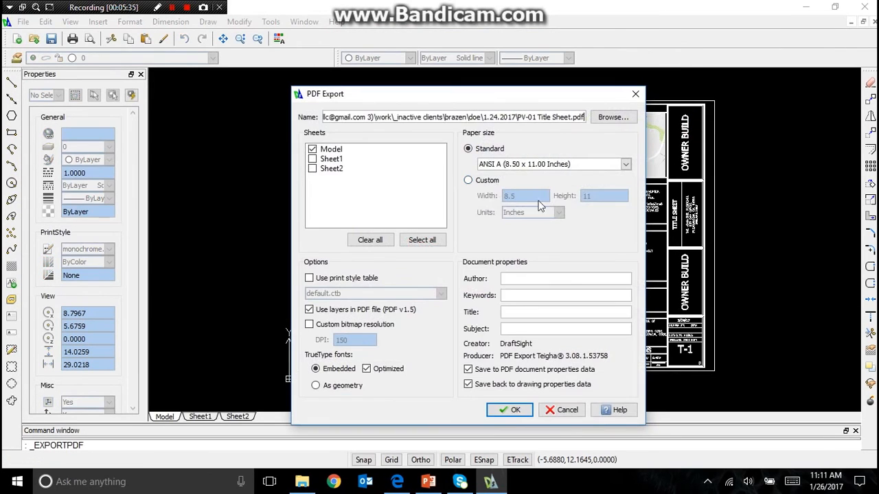
{"action": "left_click", "coordinate": [573, 165]}
{"action": "left_click", "coordinate": [563, 212]}
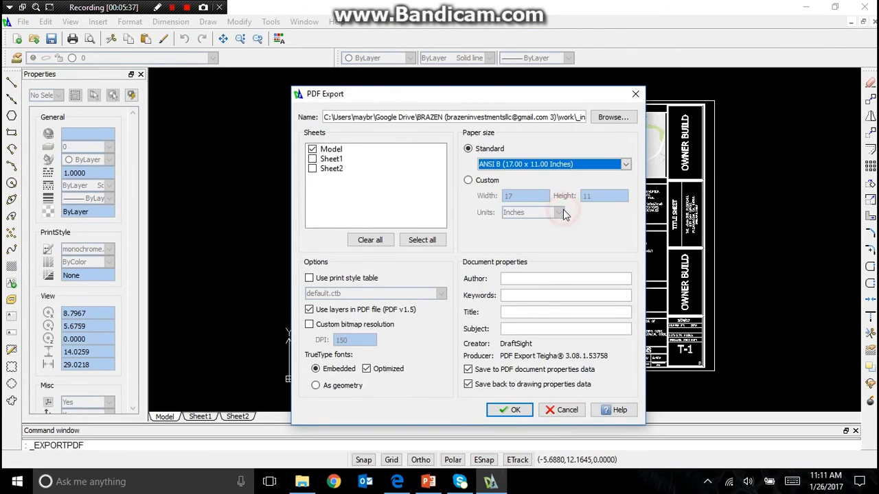
{"action": "key", "text": "Return"}
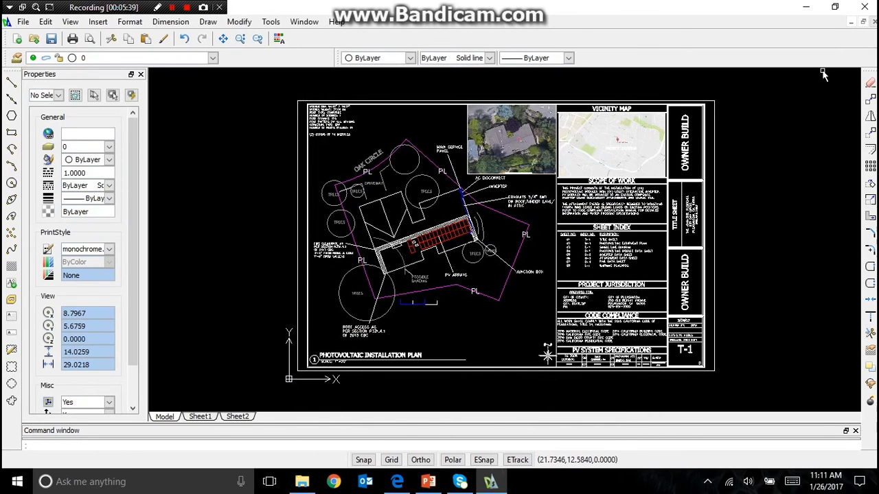
Close the PV-01 Title Sheet drawing, saving its changes
{"action": "left_click", "coordinate": [863, 21]}
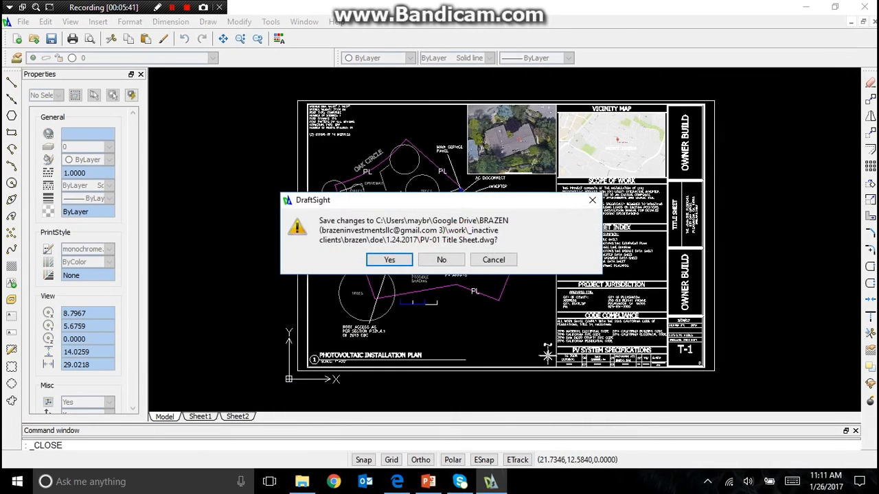
{"action": "key", "text": "Return"}
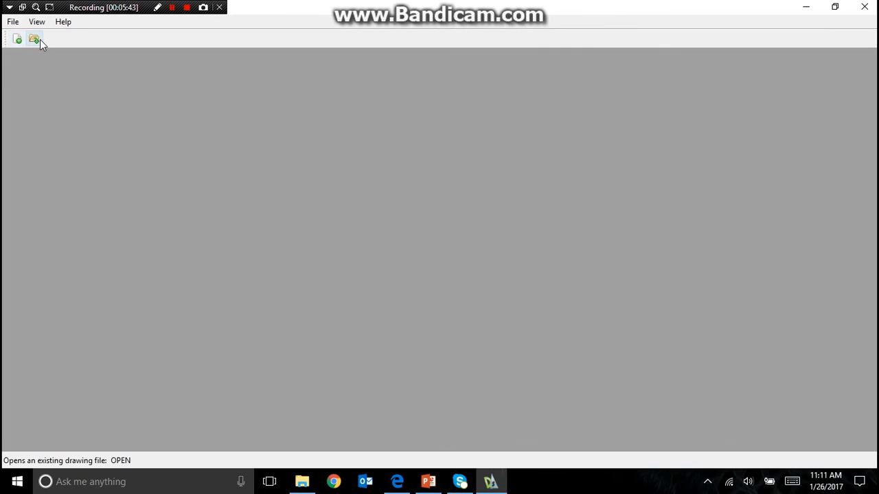
Open the exported PV-01 Title Sheet PDF from the 1.24.2017 folder in File Explorer, review it and close it
{"action": "left_click", "coordinate": [302, 482]}
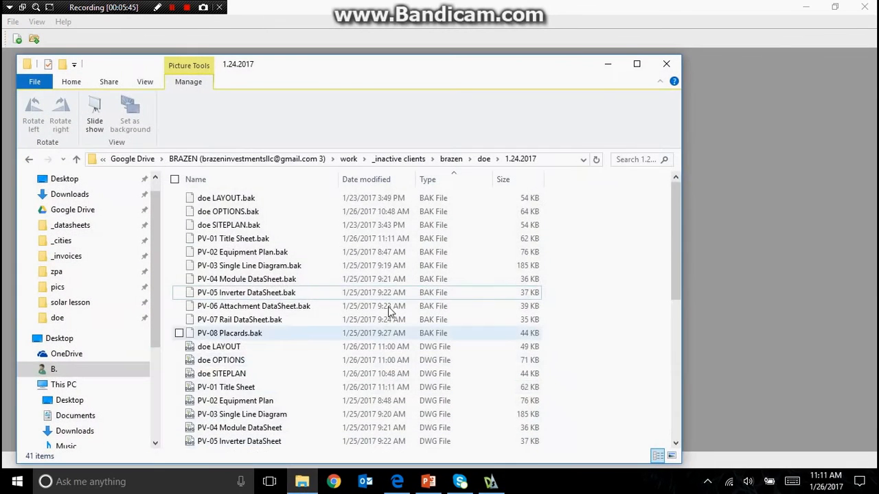
{"action": "scroll", "coordinate": [255, 378], "scroll_direction": "down", "scroll_amount": 7}
{"action": "double_click", "coordinate": [227, 374]}
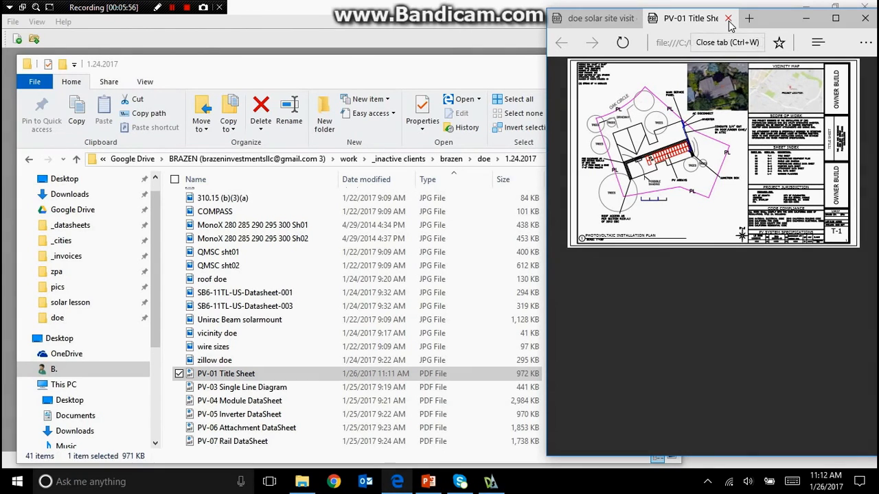
{"action": "left_click", "coordinate": [728, 19]}
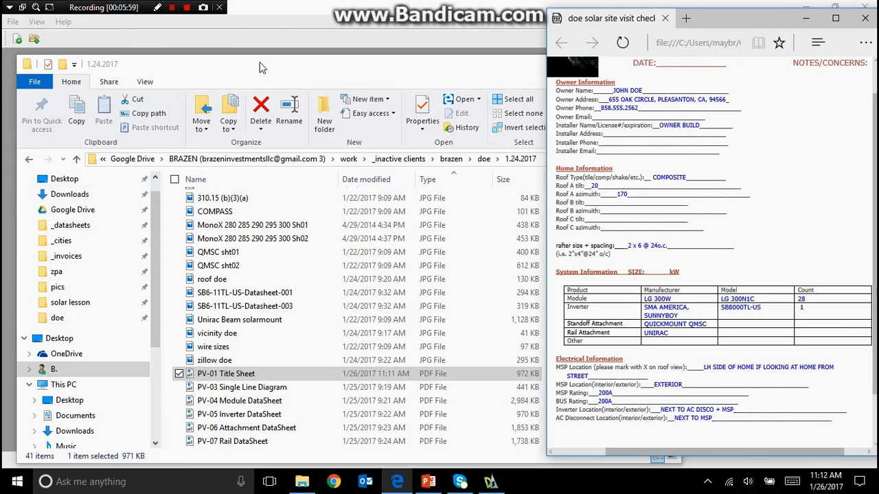
Return to DraftSight and open the PV-02 Equipment Plan drawing
{"action": "left_click", "coordinate": [306, 38]}
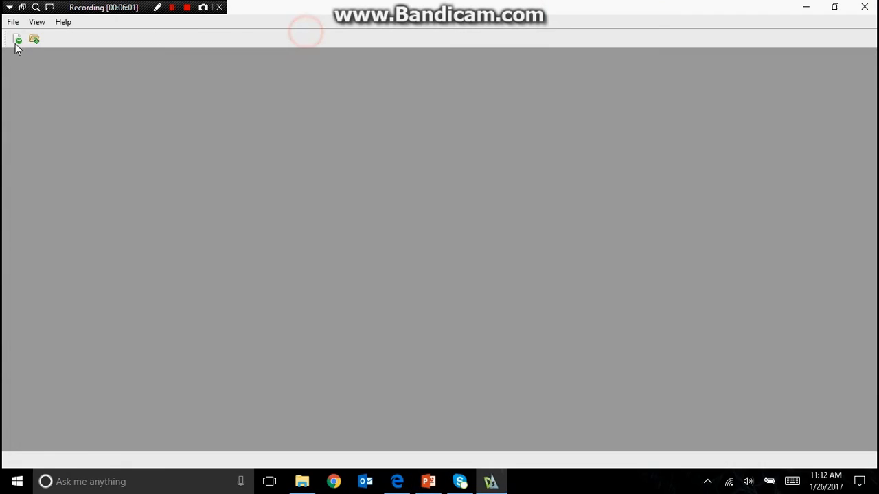
{"action": "left_click", "coordinate": [31, 44]}
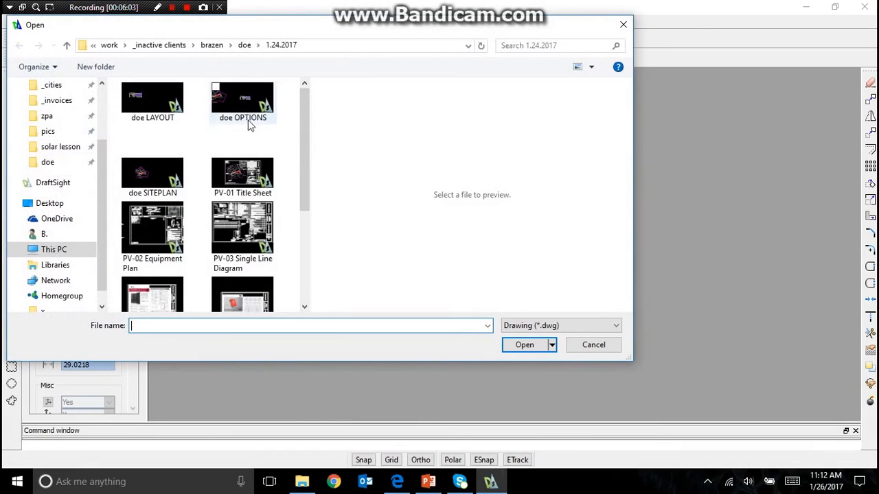
{"action": "double_click", "coordinate": [165, 233]}
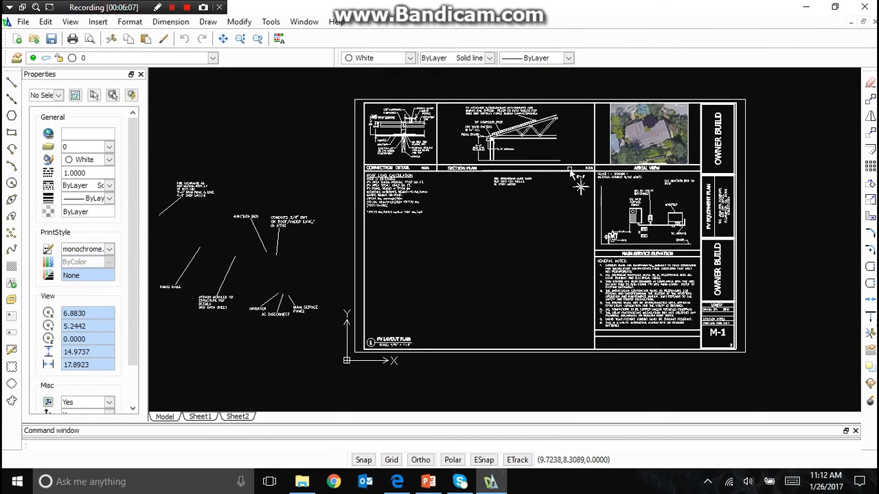
{"action": "scroll", "coordinate": [580, 175], "scroll_direction": "up", "scroll_amount": 5}
{"action": "scroll", "coordinate": [559, 182], "scroll_direction": "down", "scroll_amount": 5}
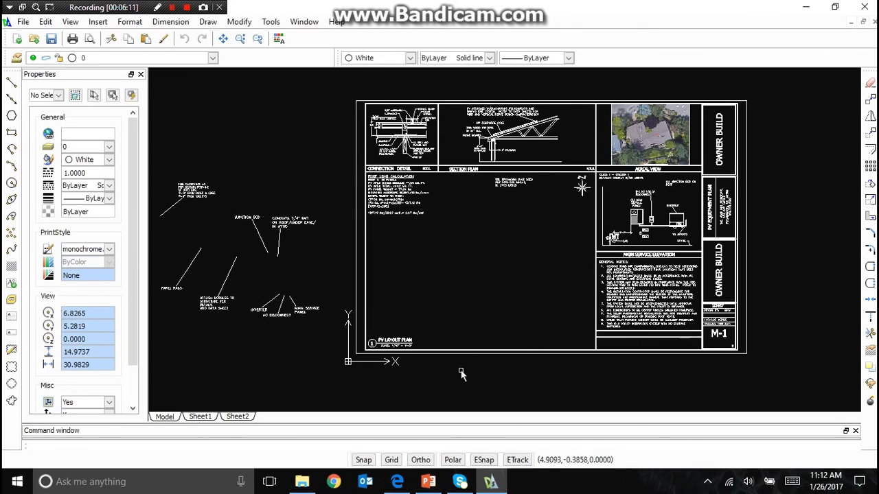
{"action": "scroll", "coordinate": [584, 177], "scroll_direction": "up", "scroll_amount": 1}
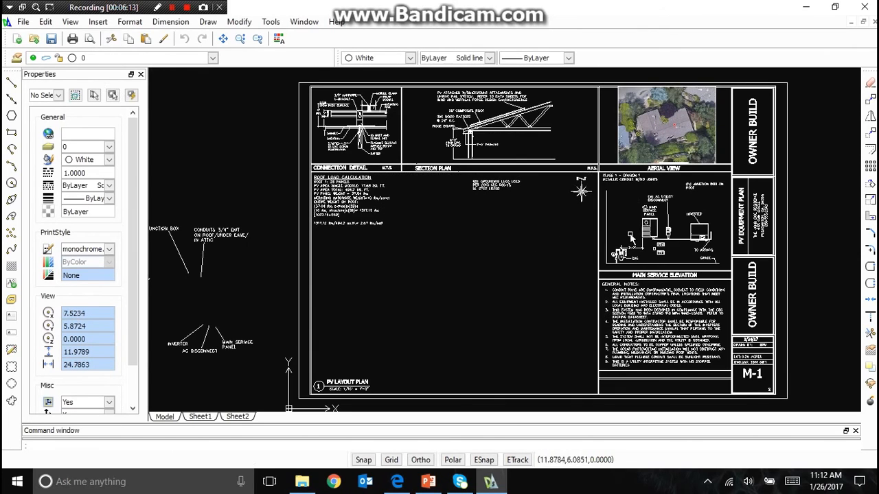
Start attaching a reference drawing to the equipment plan and choose doe LAYOUT as its file
{"action": "left_click", "coordinate": [94, 22]}
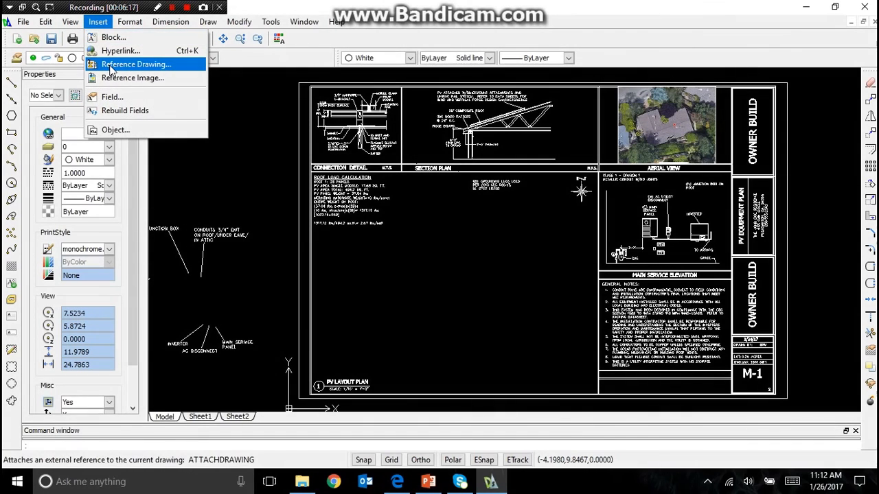
{"action": "left_click", "coordinate": [110, 64]}
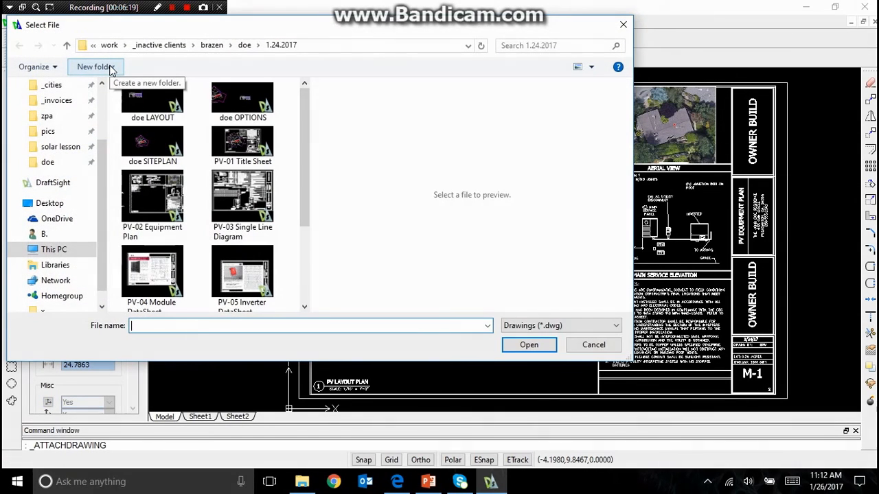
{"action": "left_click", "coordinate": [152, 103]}
{"action": "double_click", "coordinate": [153, 103]}
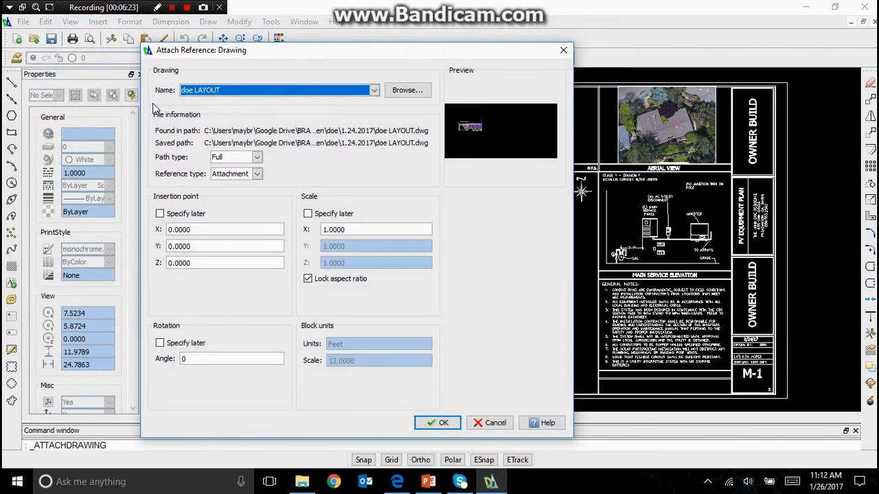
Look up the scale multiplier for the page 2 layout drawing on the PowerPoint lesson slide
{"action": "left_click", "coordinate": [369, 231]}
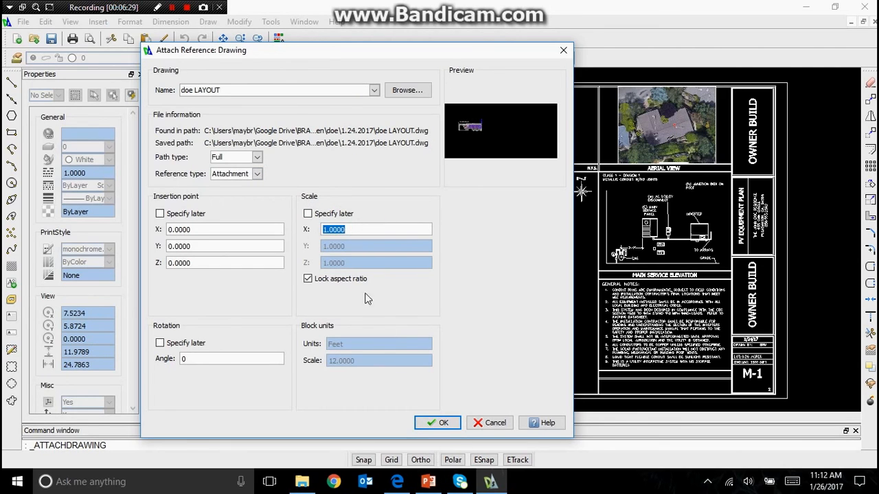
{"action": "left_click", "coordinate": [428, 481]}
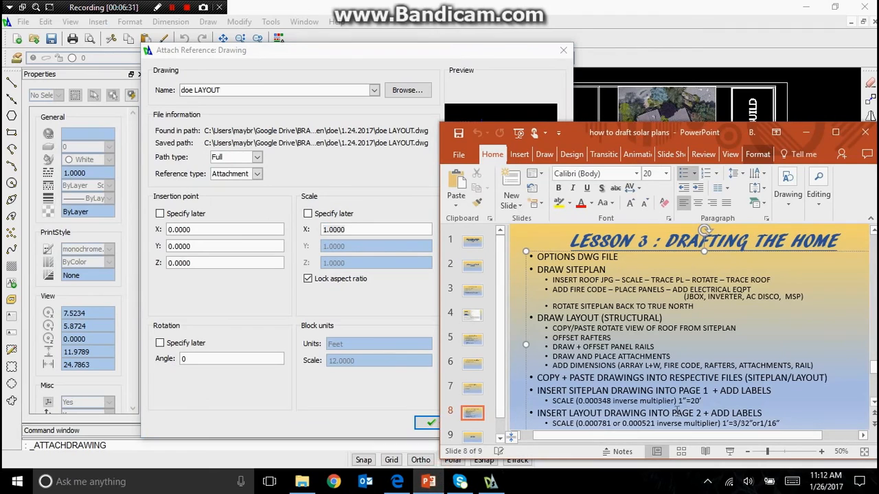
{"action": "left_click_drag", "start_coordinate": [613, 424], "coordinate": [603, 426]}
{"action": "left_click", "coordinate": [588, 416]}
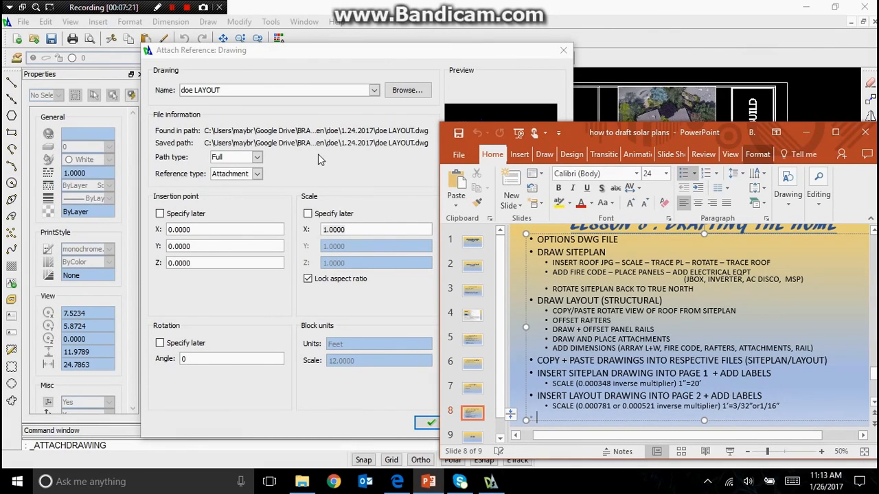
Attach the doe LAYOUT drawing at a scale of 0.000781 and move it into the plan area above the PV LAYOUT PLAN title
{"action": "left_click", "coordinate": [359, 229]}
{"action": "double_click", "coordinate": [359, 230]}
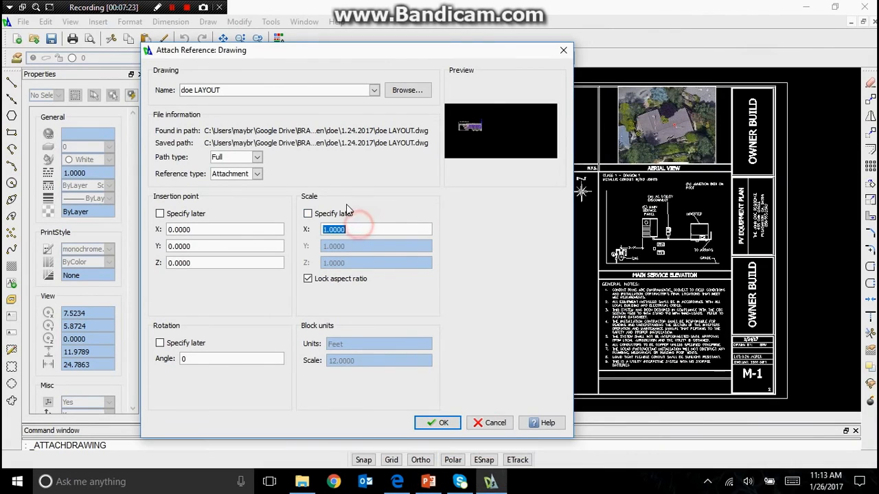
{"action": "type", "text": ".000781"}
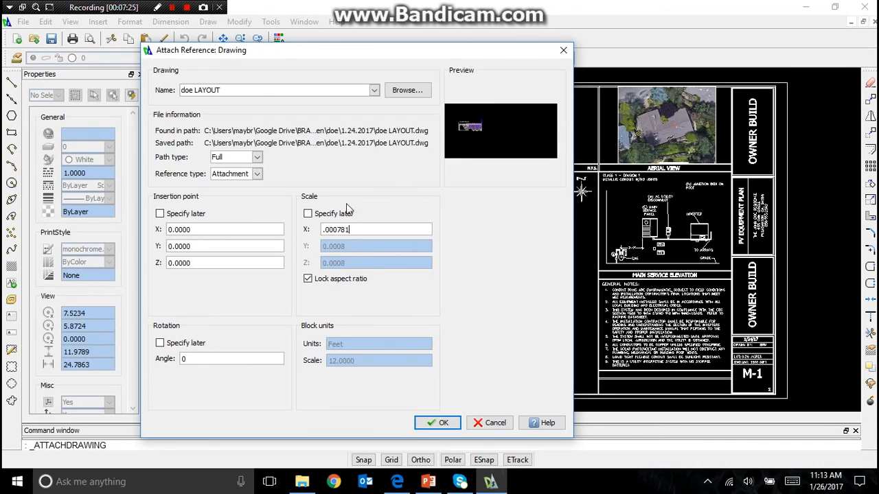
{"action": "key", "text": "Return"}
{"action": "scroll", "coordinate": [328, 336], "scroll_direction": "down", "scroll_amount": 3}
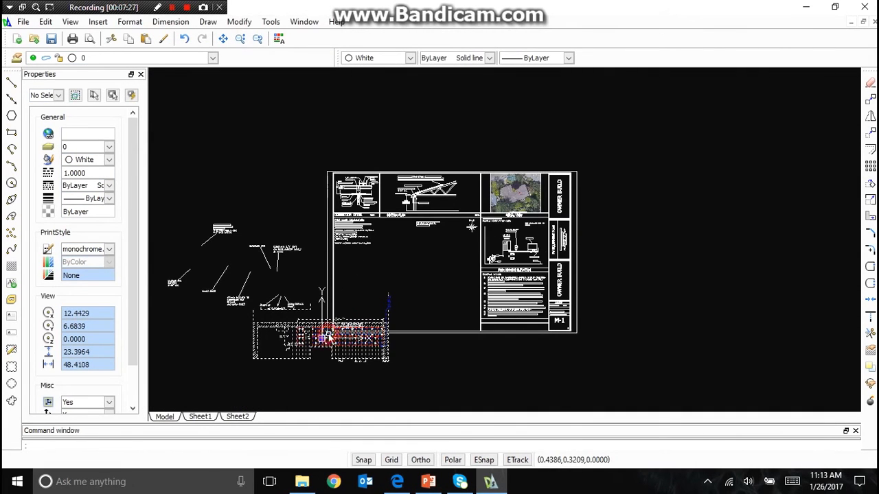
{"action": "left_click_drag", "start_coordinate": [316, 341], "coordinate": [405, 290]}
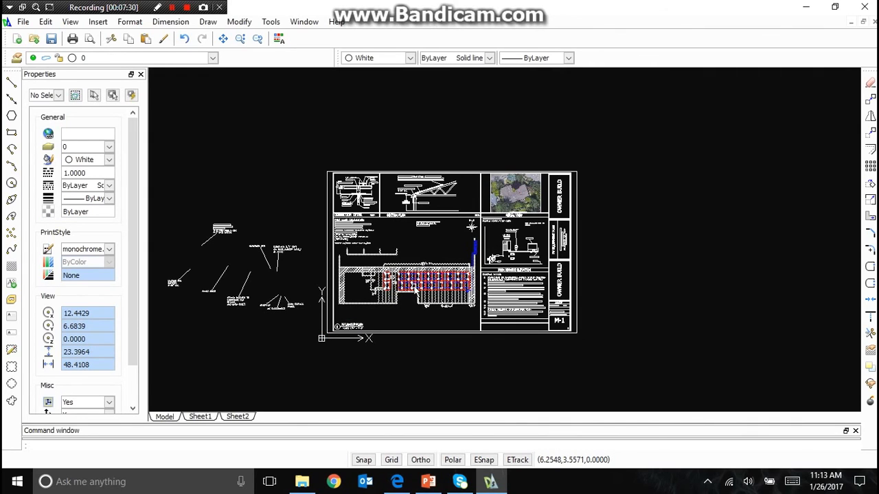
{"action": "scroll", "coordinate": [414, 286], "scroll_direction": "up", "scroll_amount": 2}
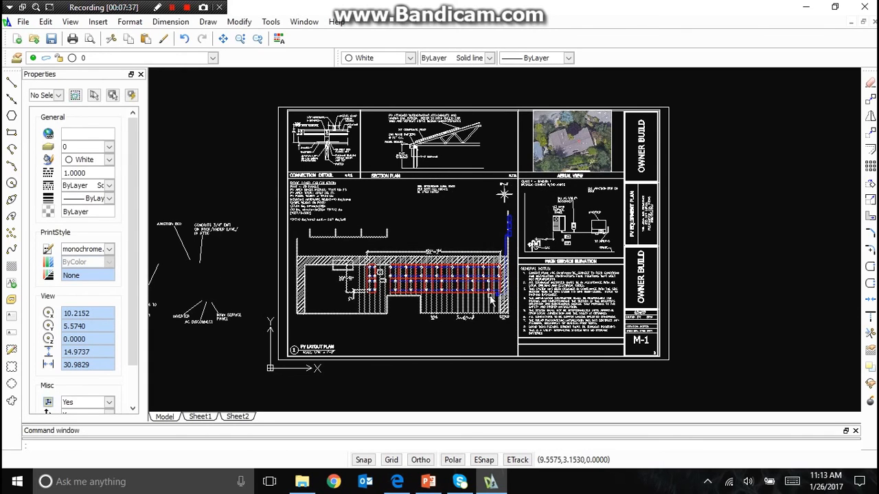
Attach a second copy of the doe LAYOUT drawing at a scale of 0.000521
{"action": "left_click", "coordinate": [98, 22]}
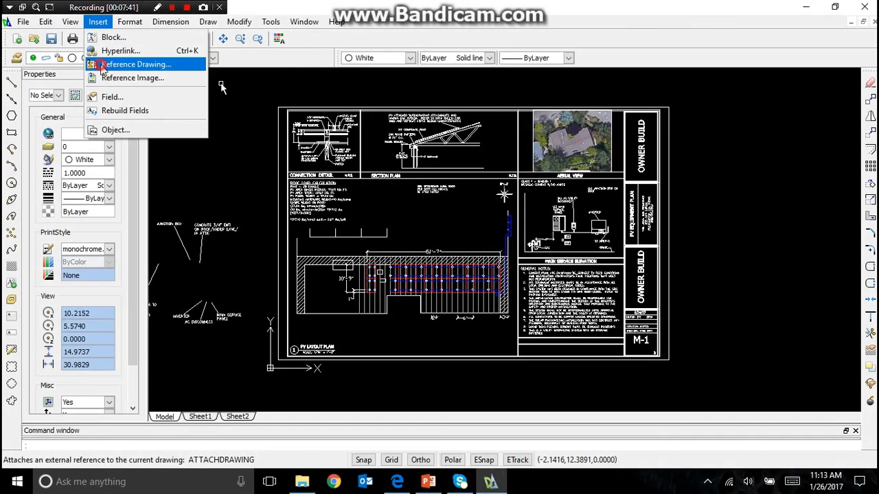
{"action": "left_click", "coordinate": [102, 63]}
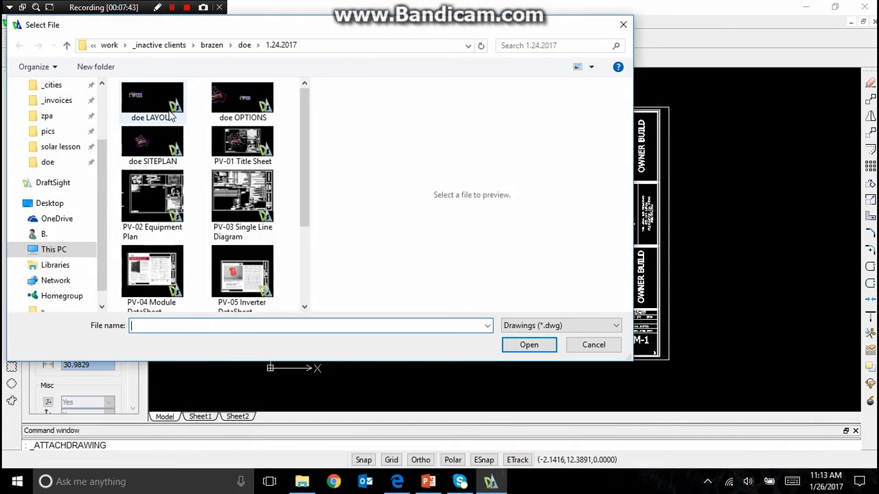
{"action": "double_click", "coordinate": [172, 117]}
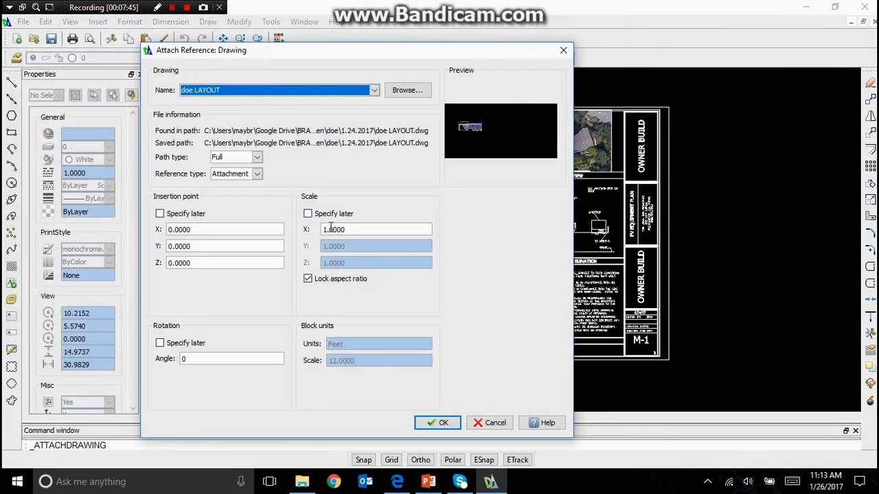
{"action": "double_click", "coordinate": [331, 230]}
{"action": "type", "text": ".000"}
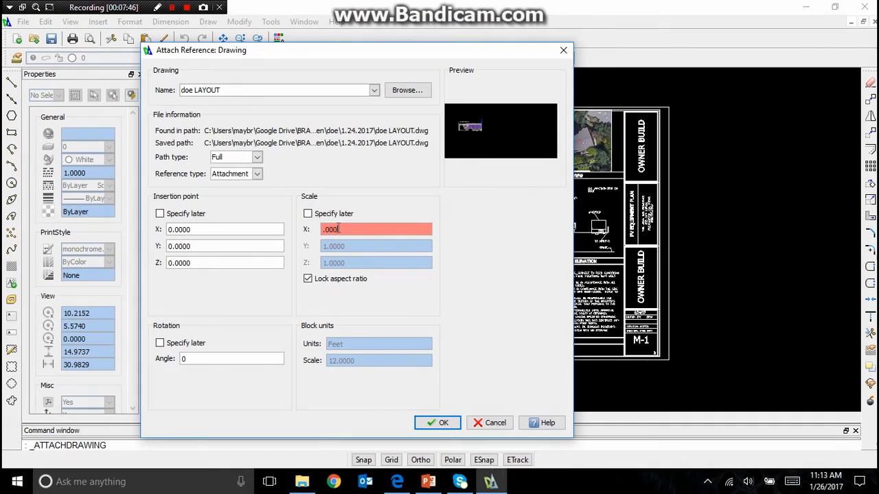
{"action": "type", "text": "521"}
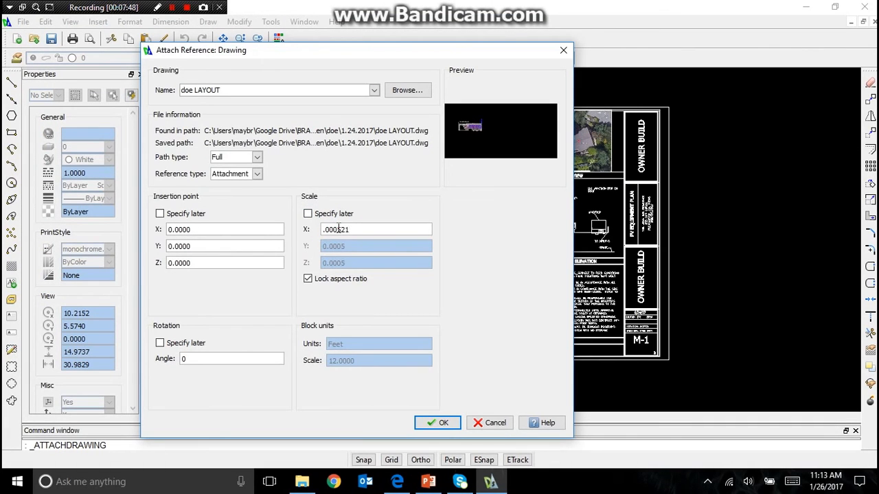
{"action": "key", "text": "Return"}
Move the smaller layout copy onto the sheet below the larger layout to compare their sizes
{"action": "scroll", "coordinate": [320, 314], "scroll_direction": "down", "scroll_amount": 2}
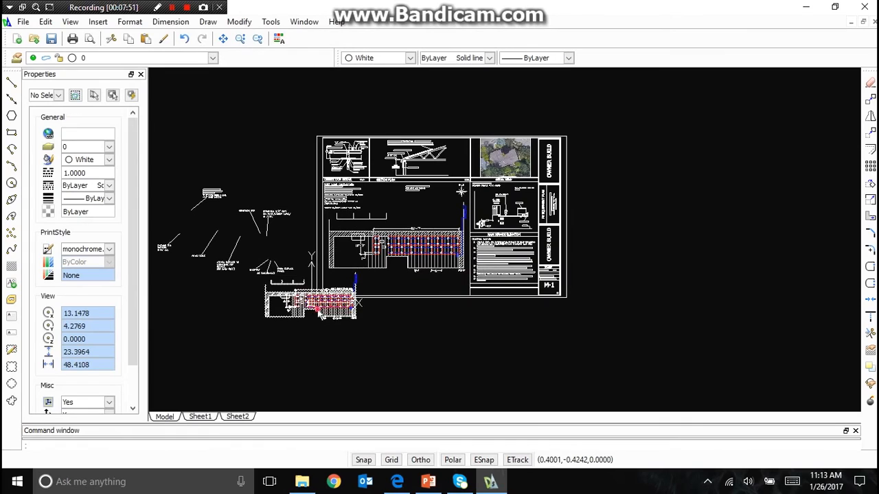
{"action": "left_click", "coordinate": [319, 315]}
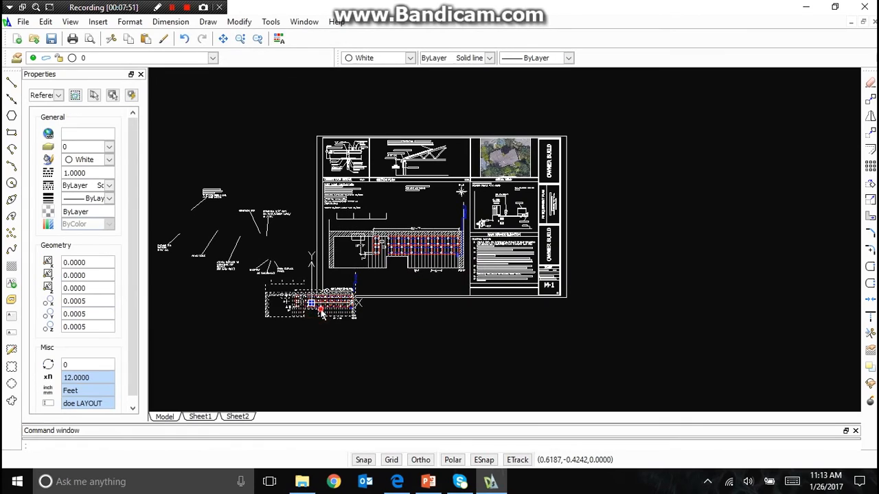
{"action": "left_click", "coordinate": [412, 289]}
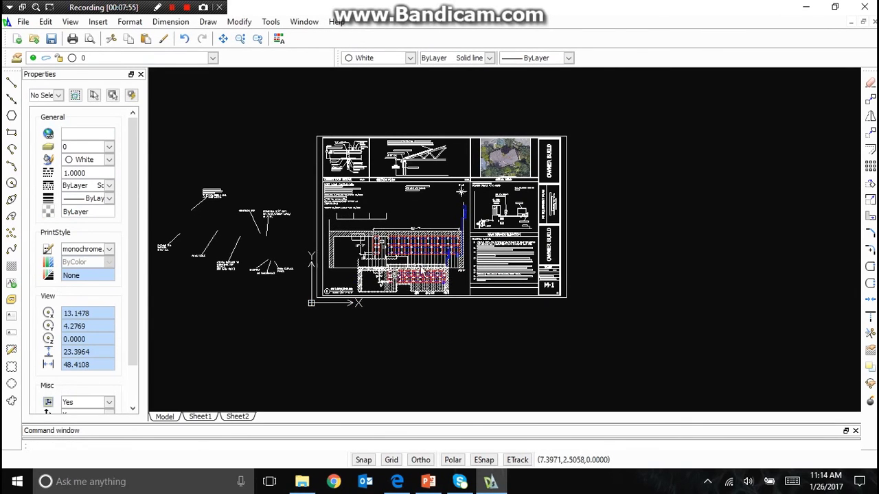
{"action": "scroll", "coordinate": [374, 265], "scroll_direction": "up", "scroll_amount": 3}
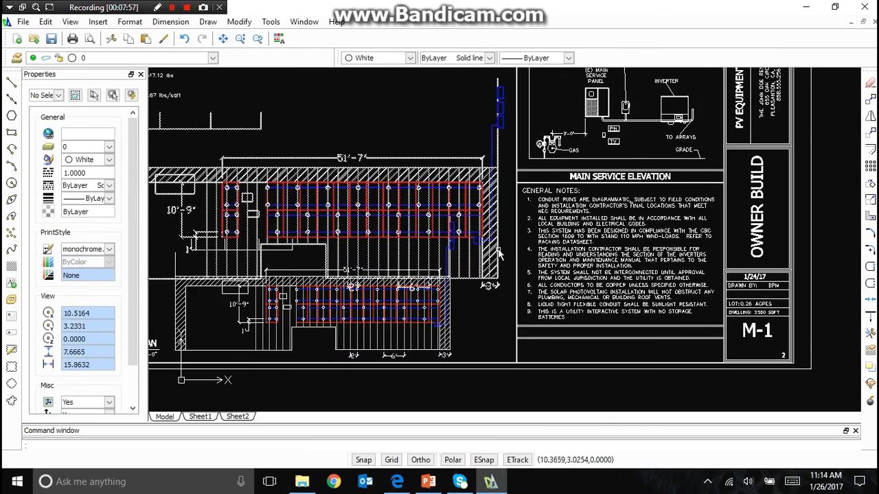
{"action": "scroll", "coordinate": [499, 254], "scroll_direction": "down", "scroll_amount": 1}
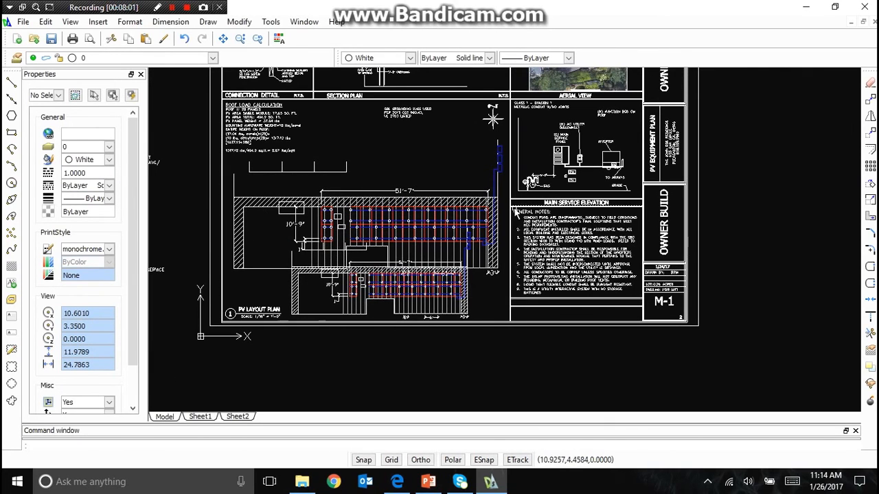
Delete the smaller layout copy from the equipment plan
{"action": "left_click", "coordinate": [471, 302]}
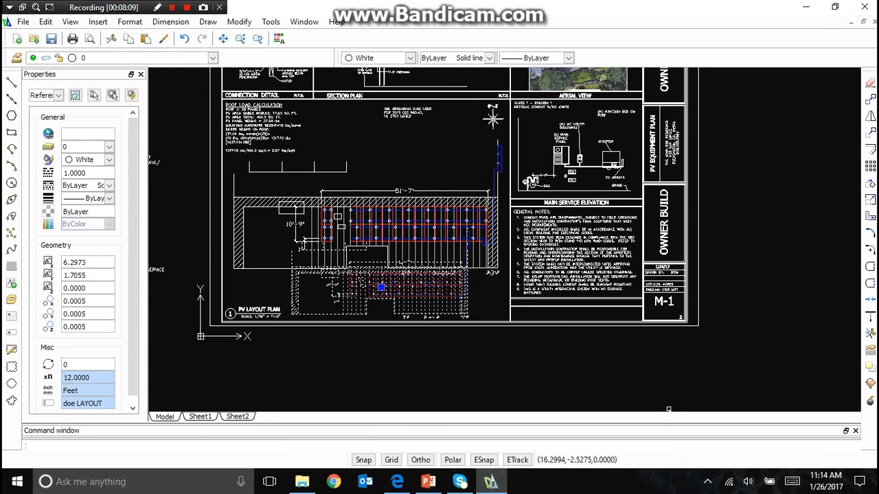
{"action": "key", "text": "Delete"}
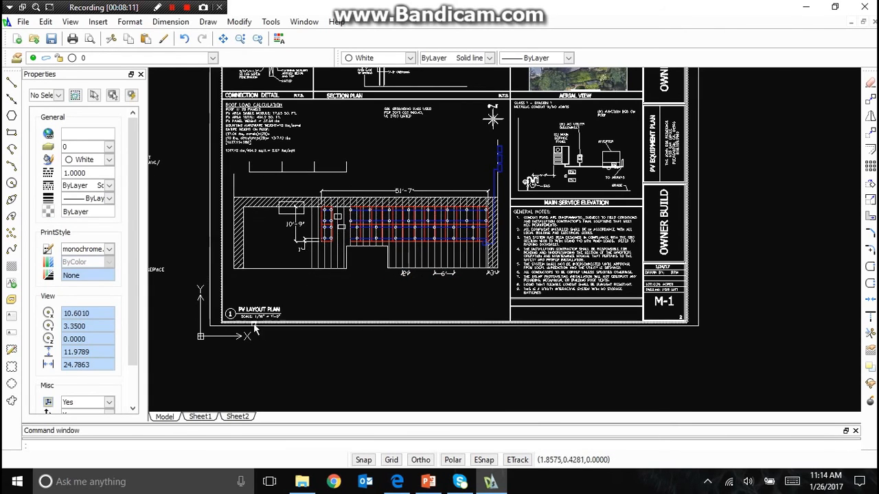
{"action": "scroll", "coordinate": [254, 330], "scroll_direction": "up", "scroll_amount": 5}
{"action": "scroll", "coordinate": [336, 97], "scroll_direction": "down", "scroll_amount": 5}
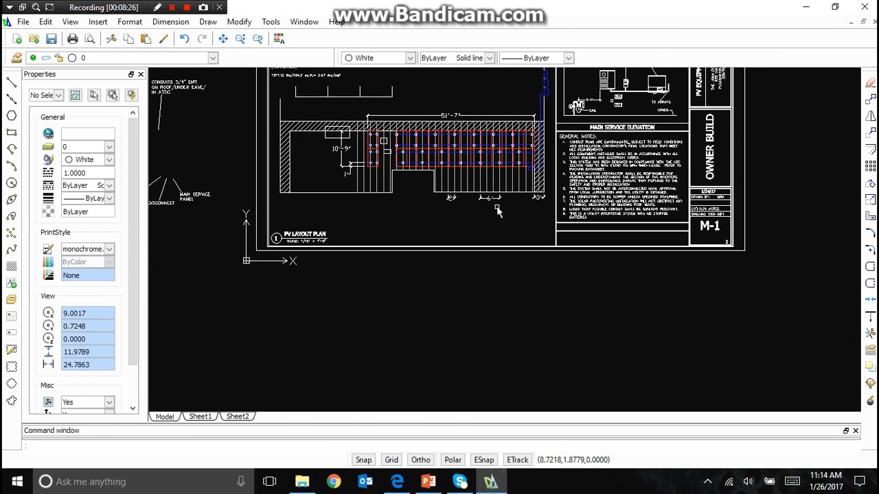
Save the drawing and change the scale note under the PV LAYOUT PLAN title to 3/32" = 1'-0"
{"action": "left_click", "coordinate": [52, 40]}
{"action": "scroll", "coordinate": [305, 242], "scroll_direction": "up", "scroll_amount": 8}
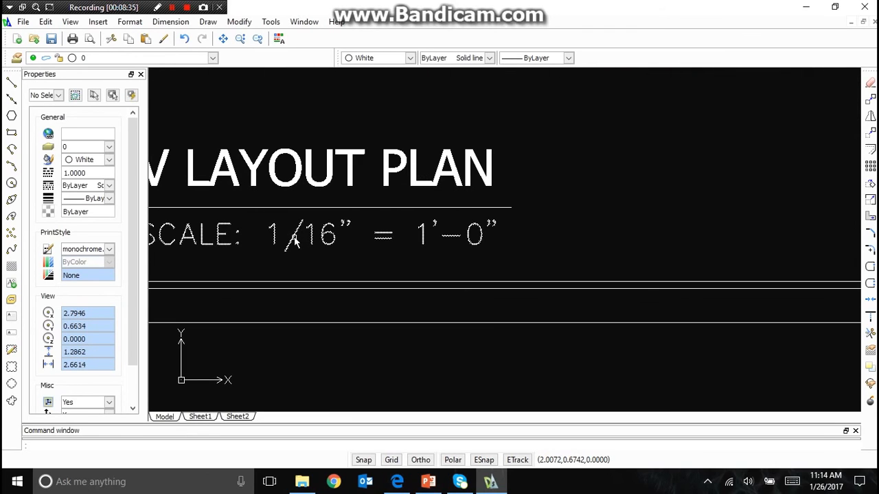
{"action": "double_click", "coordinate": [293, 237]}
{"action": "left_click", "coordinate": [280, 238]}
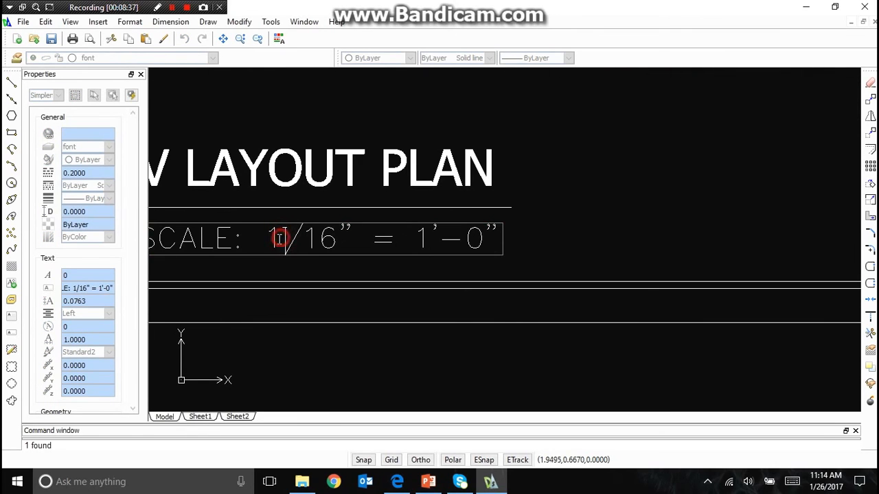
{"action": "double_click", "coordinate": [279, 238]}
{"action": "type", "text": "3"}
{"action": "left_click_drag", "start_coordinate": [338, 240], "coordinate": [318, 238]}
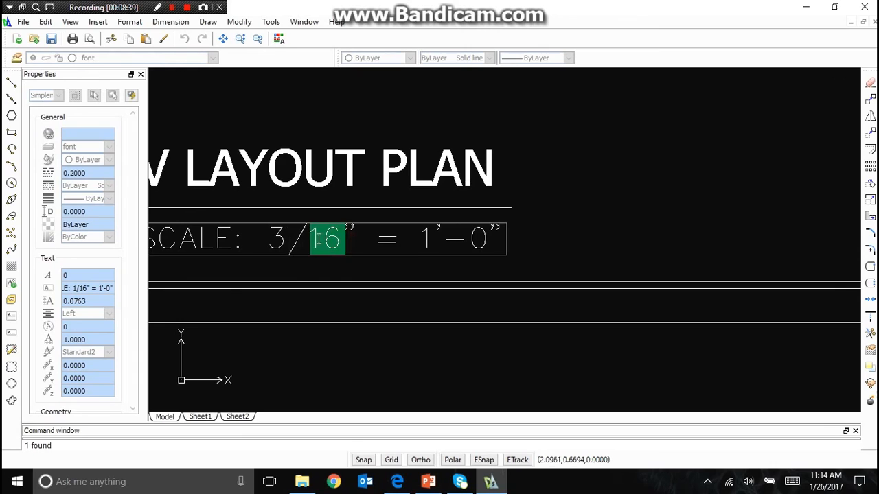
{"action": "type", "text": "32"}
{"action": "left_click", "coordinate": [524, 269]}
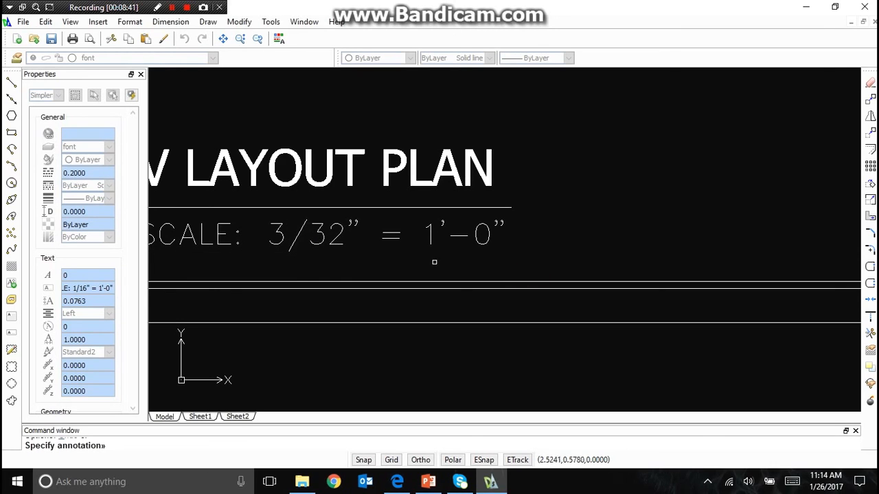
{"action": "scroll", "coordinate": [454, 252], "scroll_direction": "down", "scroll_amount": 4}
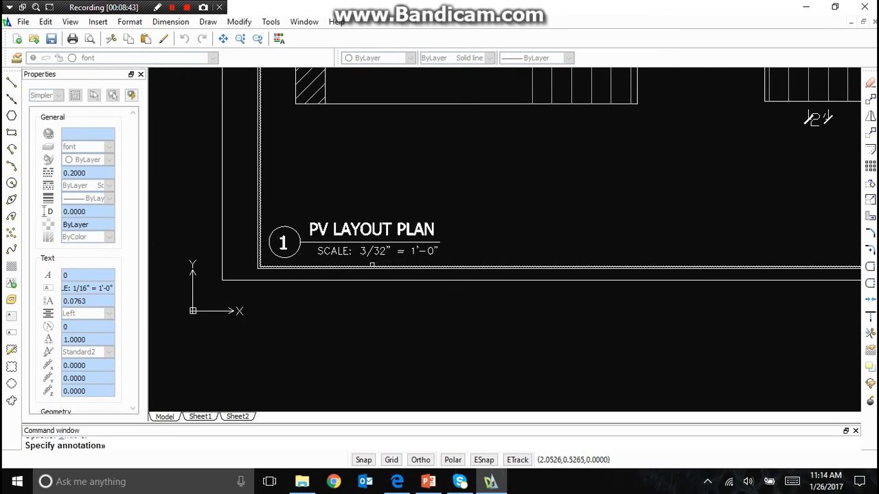
{"action": "scroll", "coordinate": [522, 118], "scroll_direction": "down", "scroll_amount": 5}
{"action": "key", "text": "Escape"}
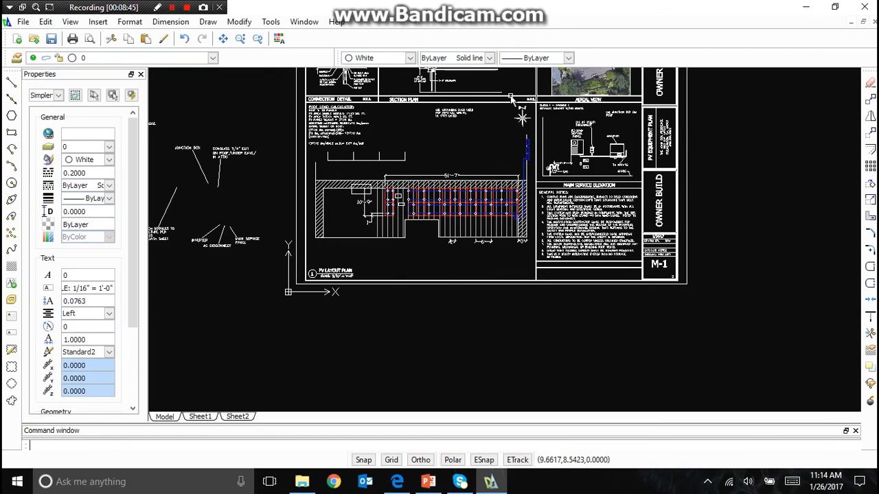
{"action": "left_click", "coordinate": [511, 89]}
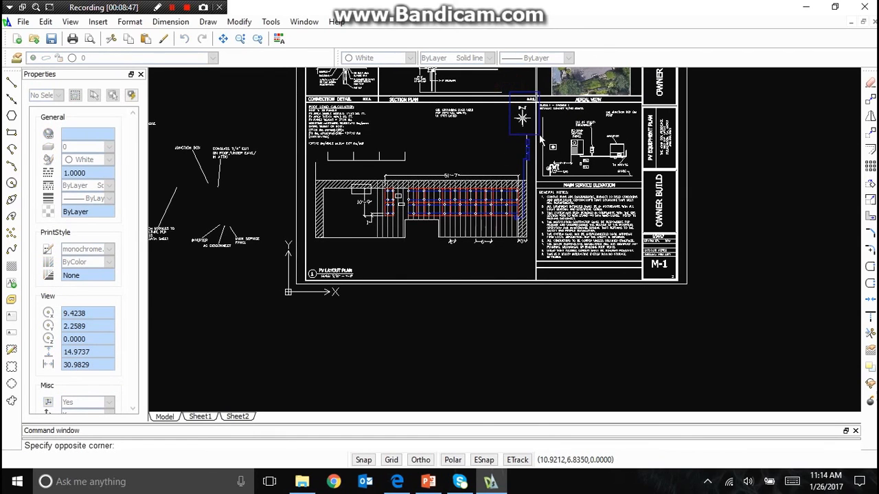
{"action": "scroll", "coordinate": [527, 131], "scroll_direction": "up", "scroll_amount": 5}
{"action": "key", "text": "Escape"}
{"action": "scroll", "coordinate": [511, 97], "scroll_direction": "down", "scroll_amount": 3}
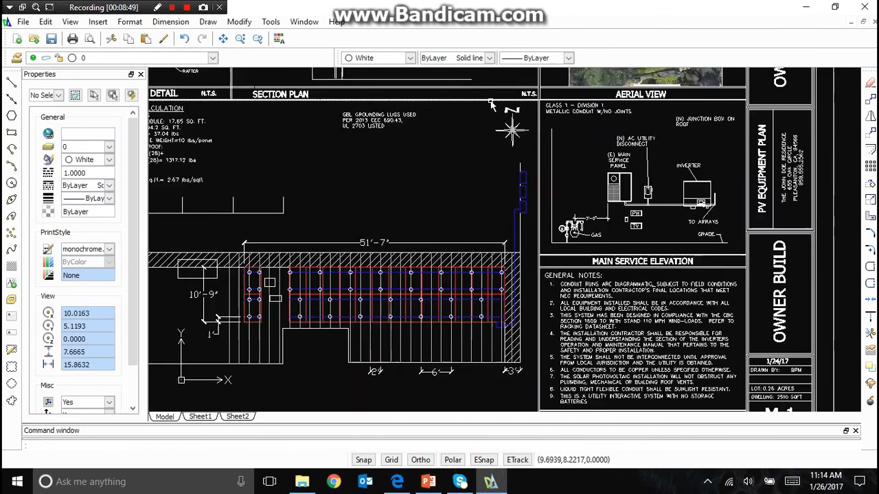
Move the north arrow from above the roof layout to the lower-right corner of the PV layout plan area
{"action": "scroll", "coordinate": [511, 98], "scroll_direction": "up", "scroll_amount": 4}
{"action": "left_click", "coordinate": [491, 105]}
{"action": "left_click", "coordinate": [560, 177]}
{"action": "right_click", "coordinate": [559, 176]}
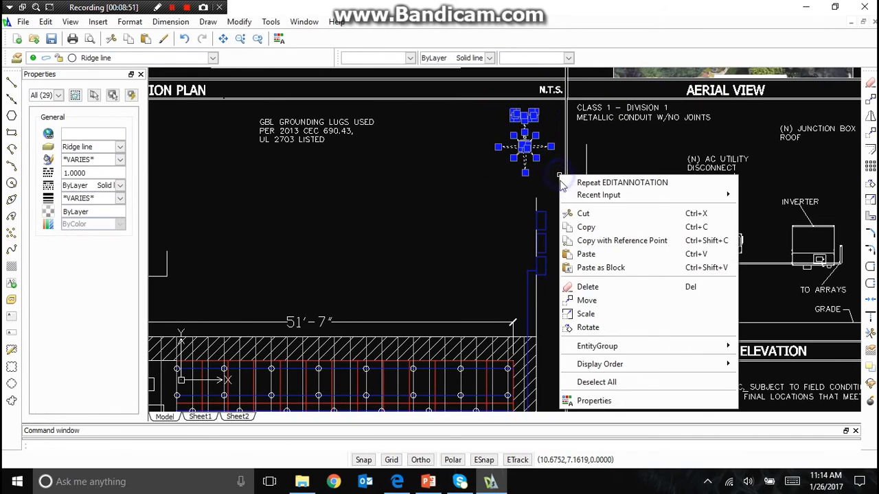
{"action": "left_click", "coordinate": [607, 302]}
{"action": "left_click", "coordinate": [538, 147]}
{"action": "scroll", "coordinate": [512, 120], "scroll_direction": "down", "scroll_amount": 7}
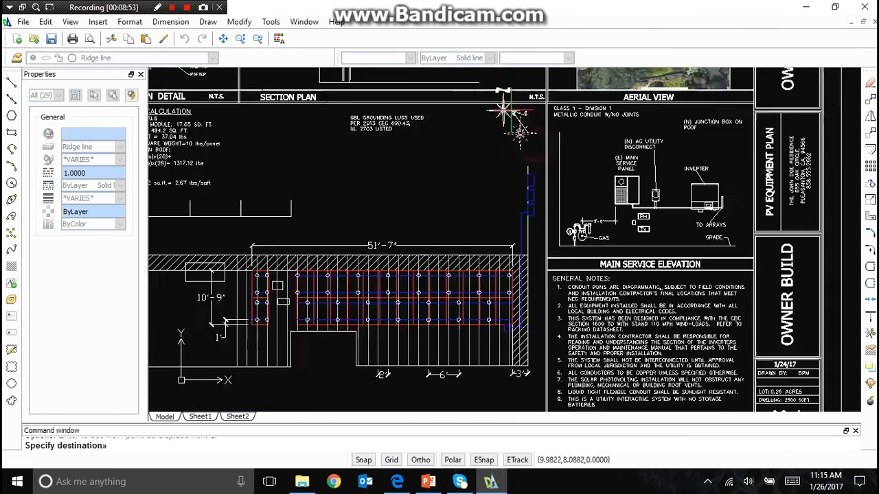
{"action": "scroll", "coordinate": [516, 205], "scroll_direction": "up", "scroll_amount": 5}
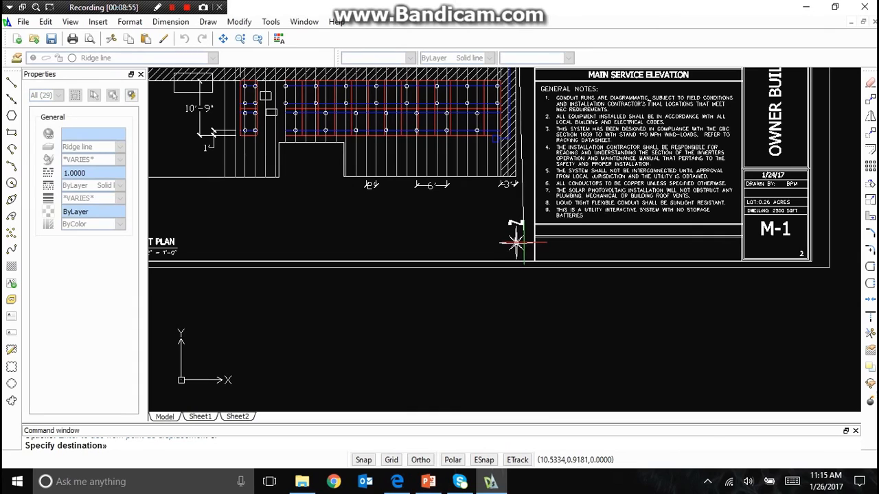
{"action": "left_click", "coordinate": [514, 236]}
Rotate the north arrow clockwise about its centre so north points toward the upper right of the sheet
{"action": "left_click", "coordinate": [479, 209]}
{"action": "left_click", "coordinate": [543, 272]}
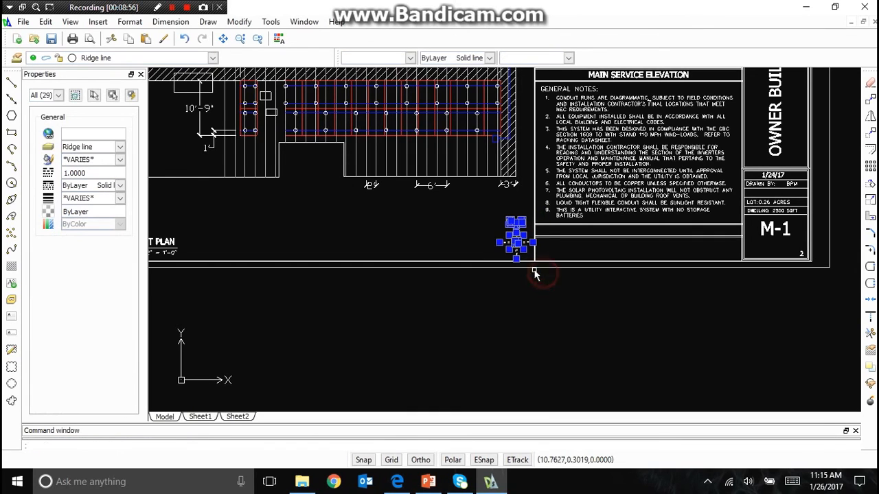
{"action": "scroll", "coordinate": [405, 288], "scroll_direction": "down", "scroll_amount": 5}
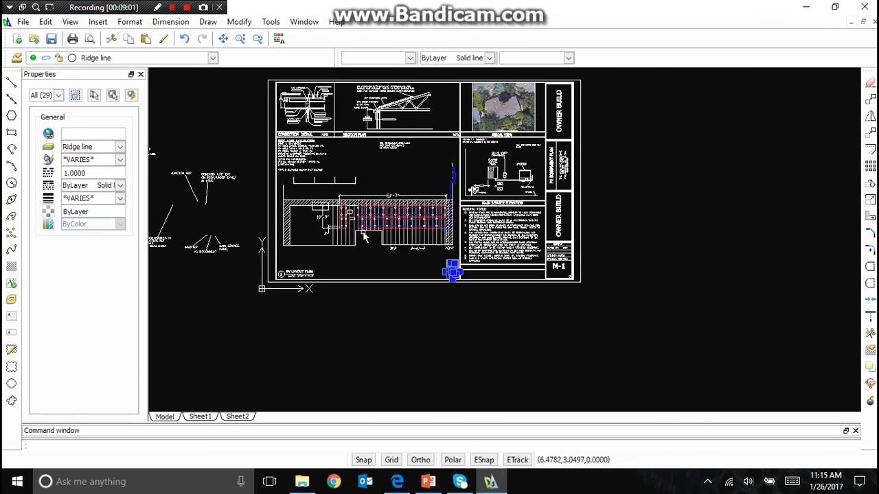
{"action": "scroll", "coordinate": [436, 272], "scroll_direction": "up", "scroll_amount": 4}
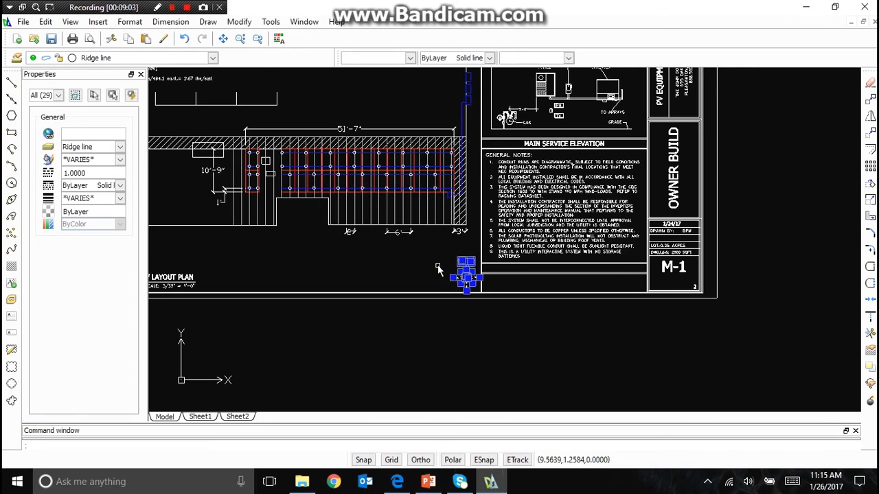
{"action": "scroll", "coordinate": [444, 265], "scroll_direction": "down", "scroll_amount": 1}
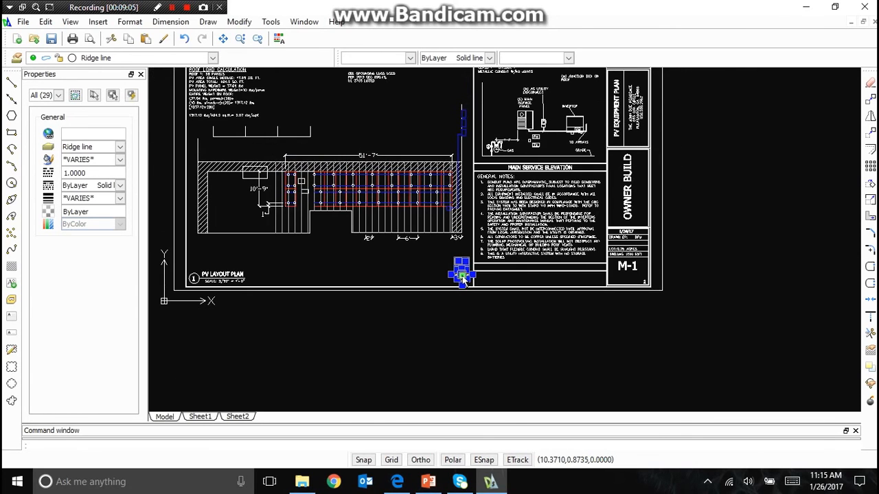
{"action": "right_click", "coordinate": [463, 280]}
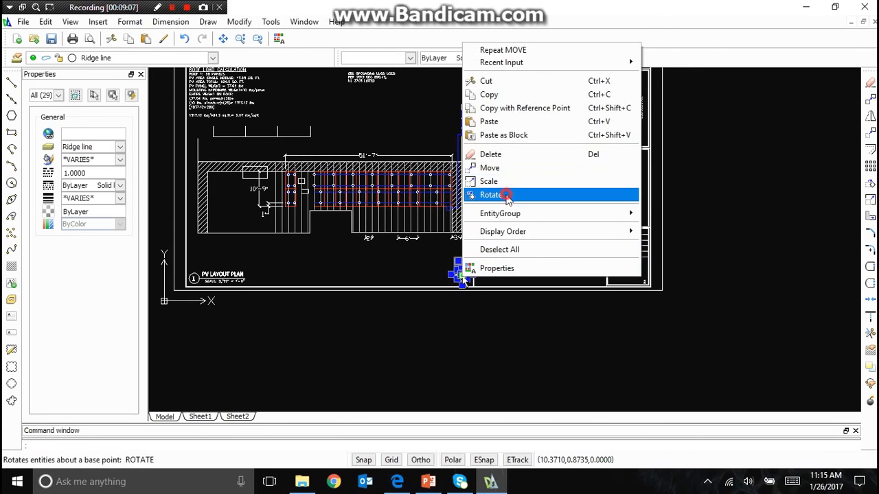
{"action": "left_click", "coordinate": [506, 195]}
{"action": "scroll", "coordinate": [494, 206], "scroll_direction": "down", "scroll_amount": 4}
{"action": "scroll", "coordinate": [425, 364], "scroll_direction": "up", "scroll_amount": 4}
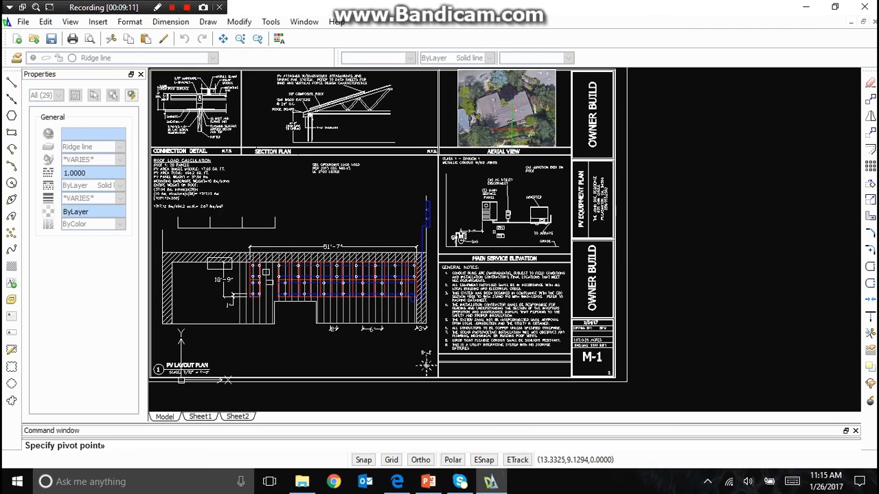
{"action": "scroll", "coordinate": [424, 353], "scroll_direction": "up", "scroll_amount": 4}
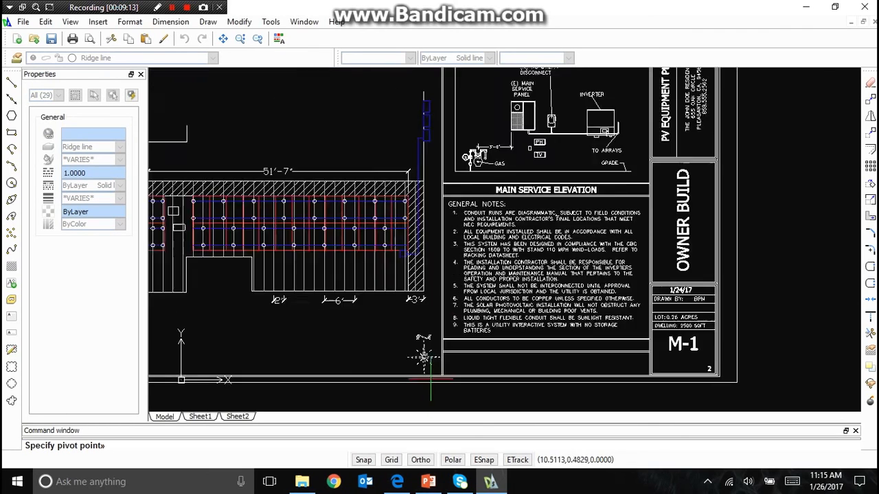
{"action": "left_click", "coordinate": [417, 338]}
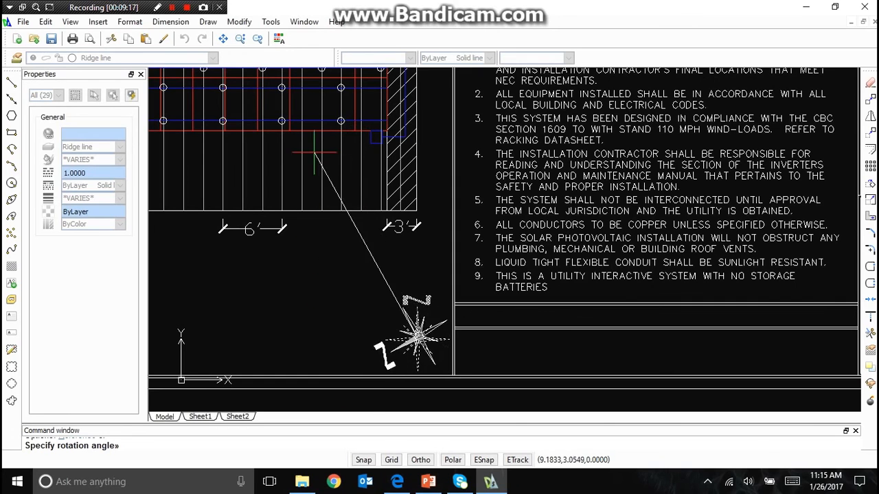
{"action": "left_click", "coordinate": [471, 364]}
{"action": "scroll", "coordinate": [471, 364], "scroll_direction": "down", "scroll_amount": 3}
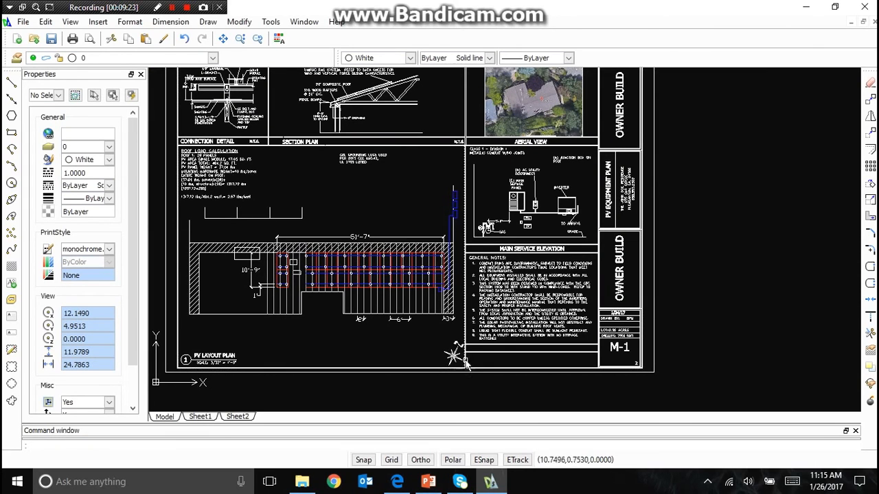
{"action": "scroll", "coordinate": [590, 289], "scroll_direction": "down", "scroll_amount": 3}
{"action": "scroll", "coordinate": [521, 274], "scroll_direction": "up", "scroll_amount": 2}
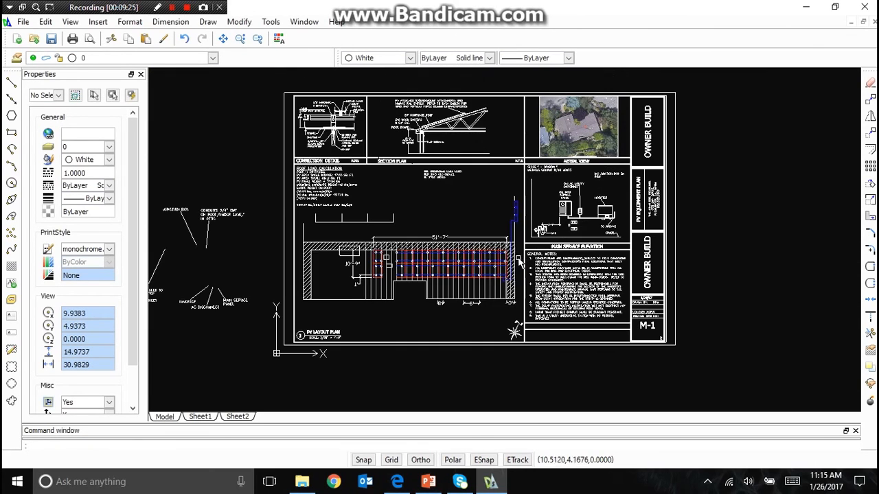
Move the CONDUITS 3/4" EMT note above the roof layout and the JUNCTION BOX note below it beside the north arrow
{"action": "left_click", "coordinate": [233, 216]}
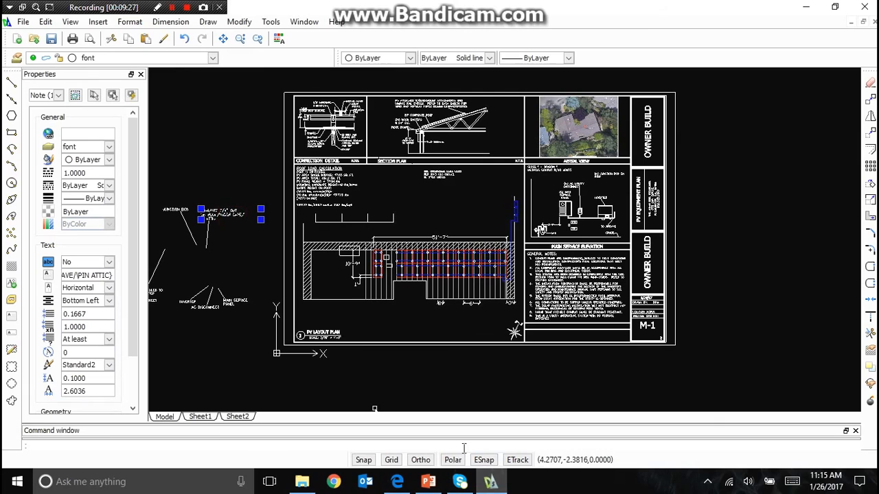
{"action": "left_click_drag", "start_coordinate": [231, 218], "coordinate": [477, 221]}
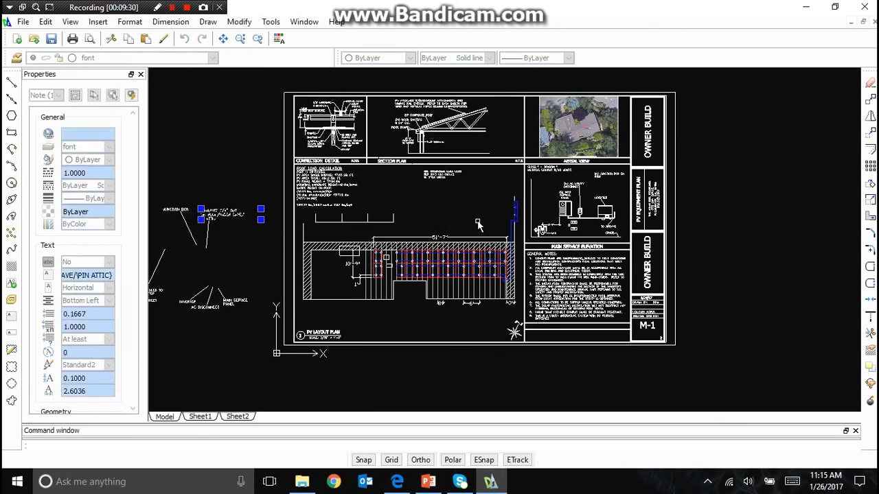
{"action": "left_click", "coordinate": [190, 219]}
{"action": "left_click_drag", "start_coordinate": [189, 218], "coordinate": [493, 321]}
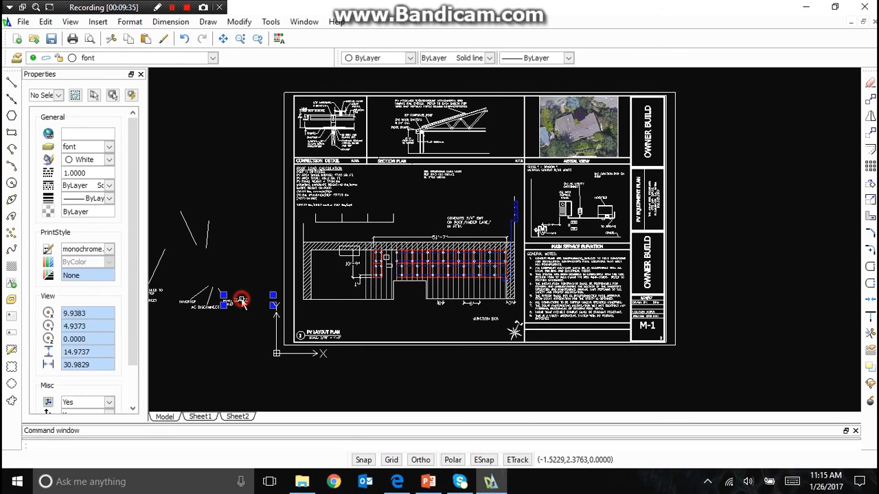
Move the MAIN SERVICE PANEL and AC DISCONNECT notes onto the sheet, stacked above the conduit note
{"action": "left_click", "coordinate": [240, 302]}
{"action": "left_click_drag", "start_coordinate": [240, 302], "coordinate": [491, 195]}
{"action": "left_click", "coordinate": [215, 307]}
{"action": "left_click_drag", "start_coordinate": [211, 307], "coordinate": [482, 180]}
{"action": "left_click", "coordinate": [484, 194]}
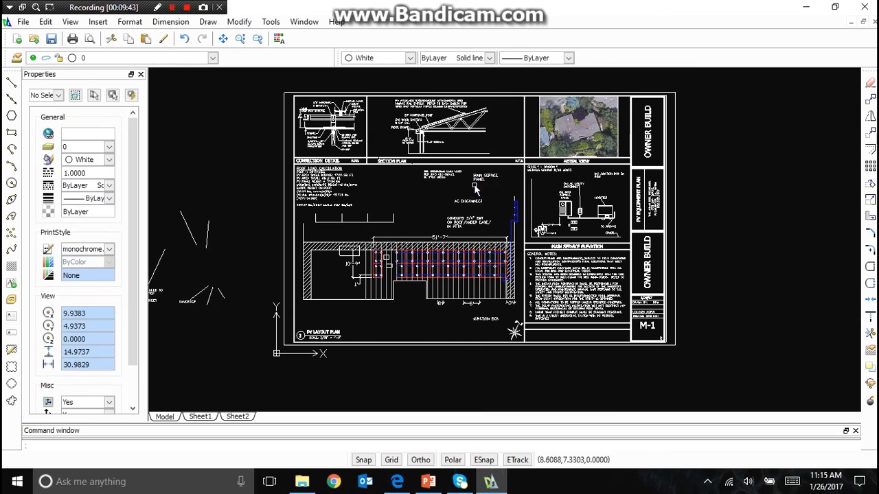
{"action": "left_click", "coordinate": [473, 201]}
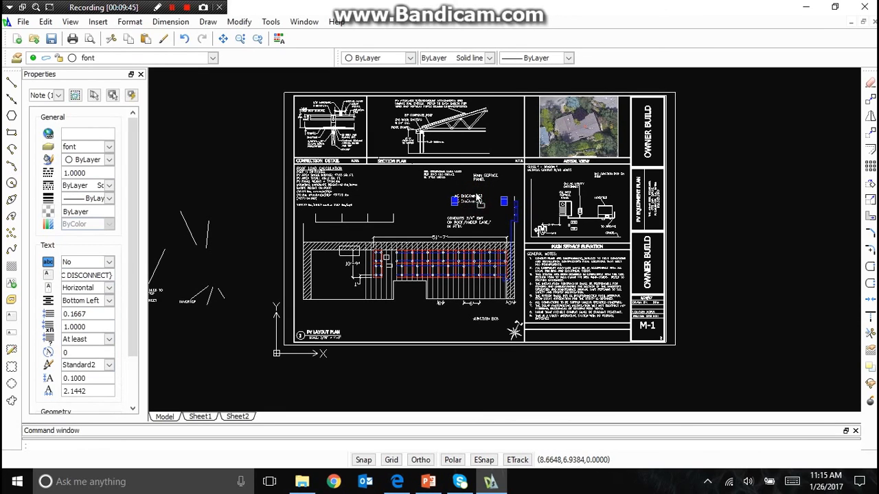
{"action": "key", "text": "Escape"}
Move the INVERTER note onto the sheet between the AC DISCONNECT and conduit notes
{"action": "left_click", "coordinate": [184, 304]}
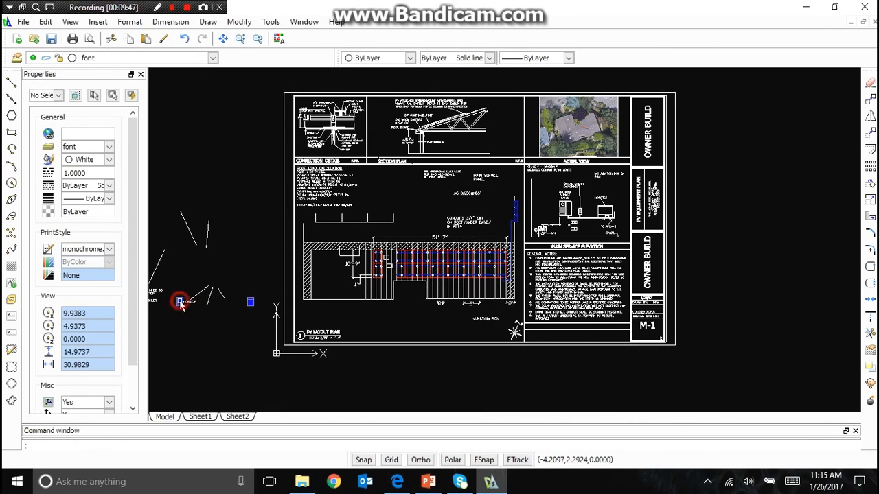
{"action": "left_click", "coordinate": [181, 302]}
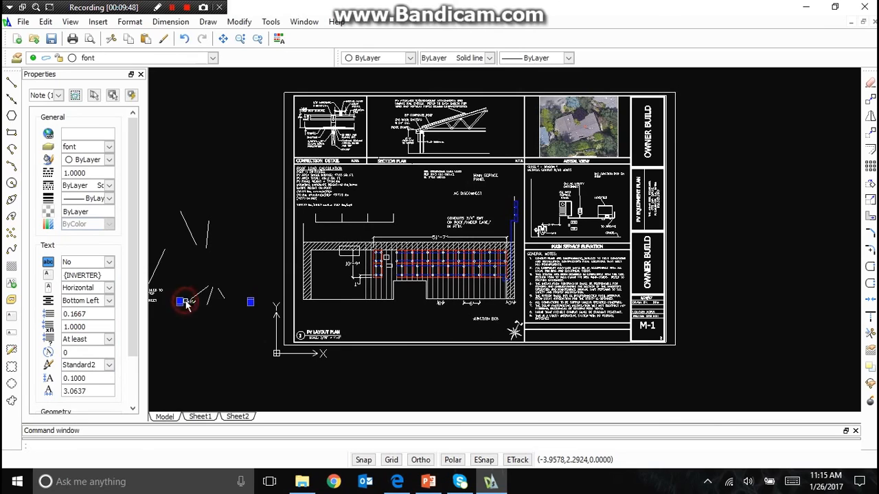
{"action": "left_click", "coordinate": [487, 195]}
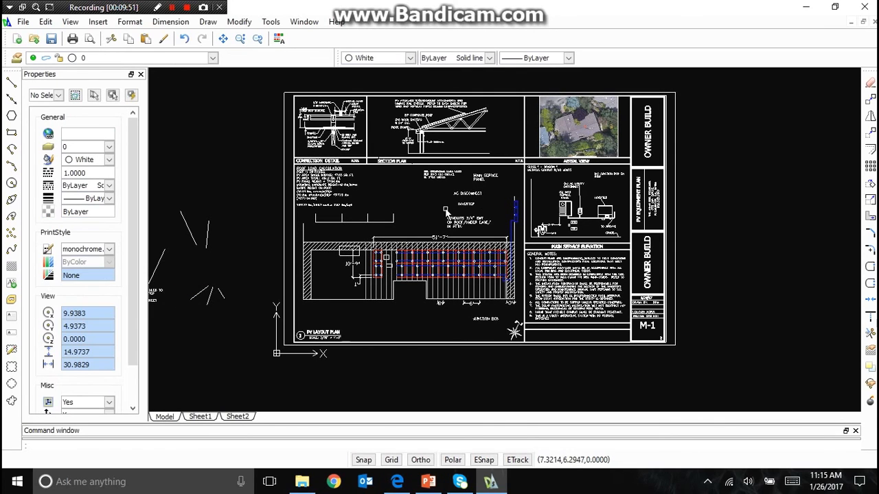
{"action": "scroll", "coordinate": [444, 184], "scroll_direction": "up", "scroll_amount": 3}
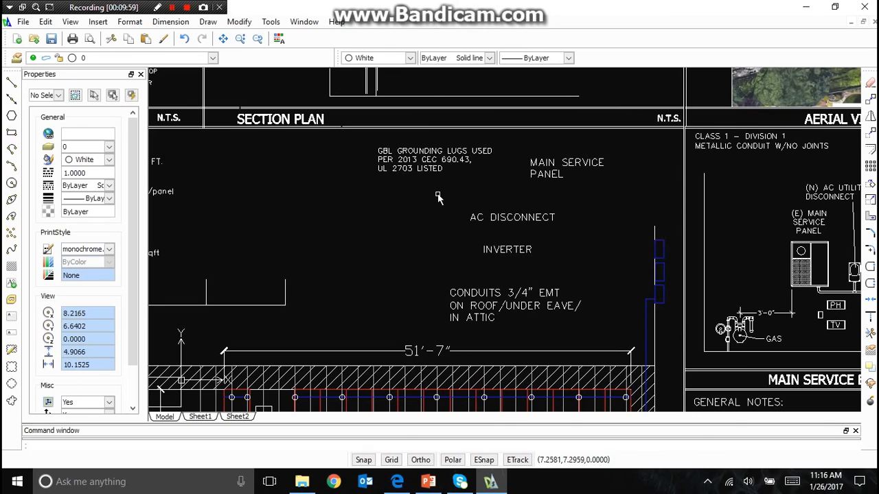
{"action": "left_click", "coordinate": [529, 281]}
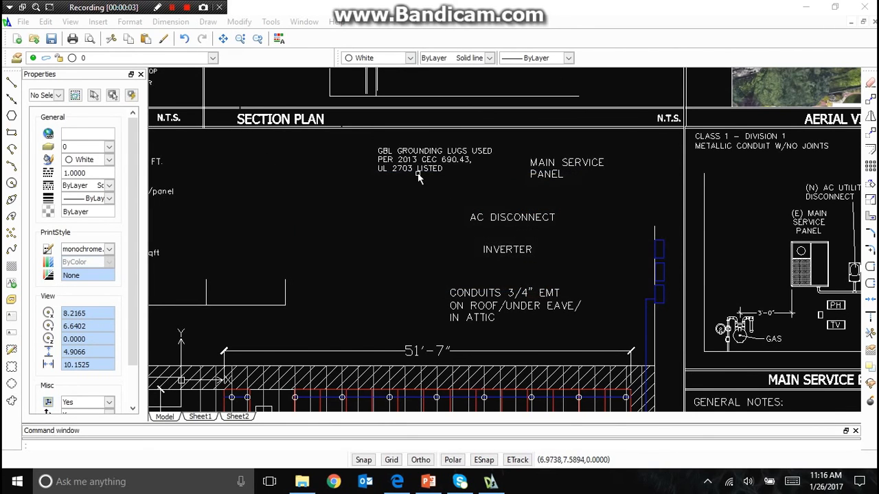
Move the ATTACH MODULES TO STRUCTURE note below the roof layout, to the right of the PV LAYOUT PLAN title
{"action": "scroll", "coordinate": [419, 177], "scroll_direction": "down", "scroll_amount": 1}
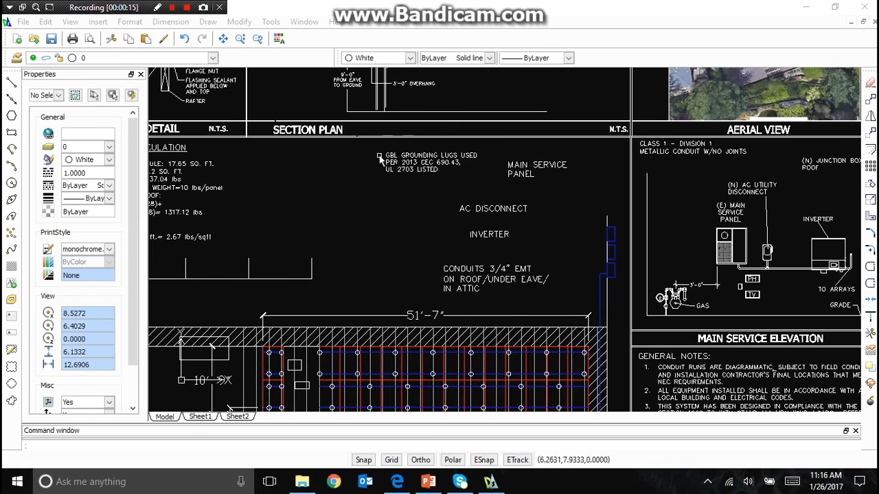
{"action": "scroll", "coordinate": [466, 193], "scroll_direction": "down", "scroll_amount": 4}
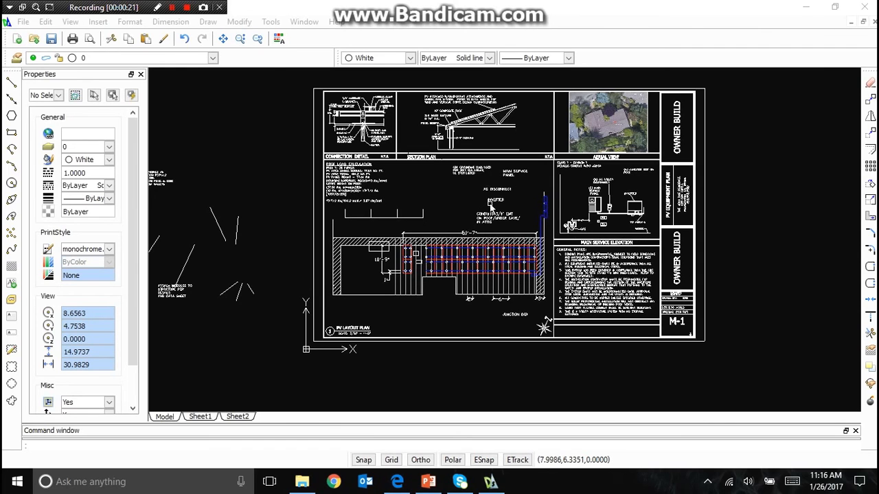
{"action": "scroll", "coordinate": [471, 201], "scroll_direction": "down", "scroll_amount": 3}
{"action": "scroll", "coordinate": [317, 227], "scroll_direction": "up", "scroll_amount": 4}
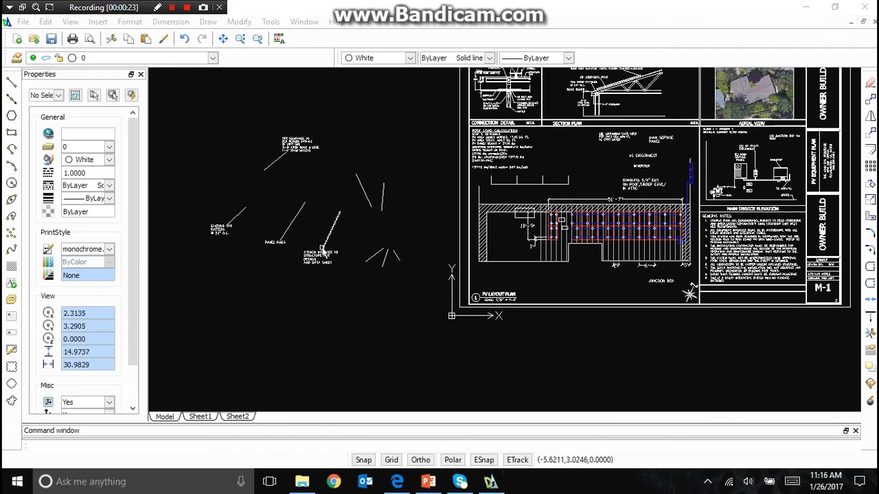
{"action": "scroll", "coordinate": [263, 268], "scroll_direction": "up", "scroll_amount": 2}
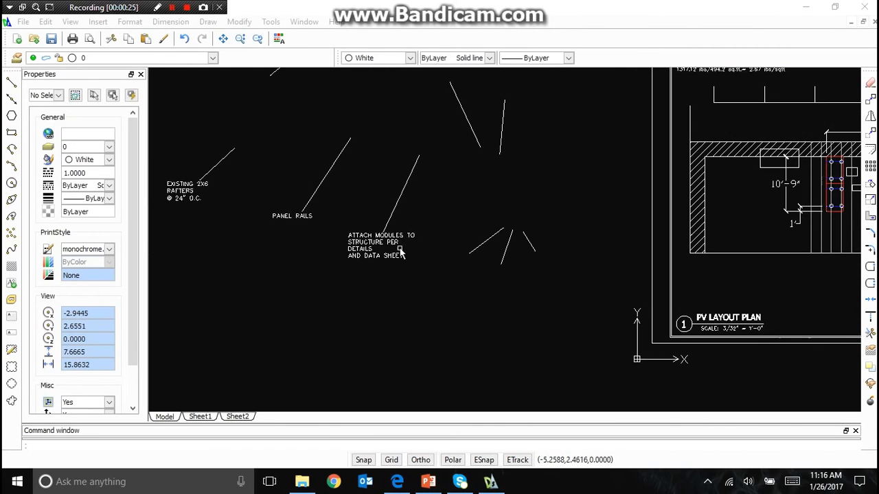
{"action": "scroll", "coordinate": [325, 240], "scroll_direction": "down", "scroll_amount": 1}
{"action": "left_click", "coordinate": [337, 240]}
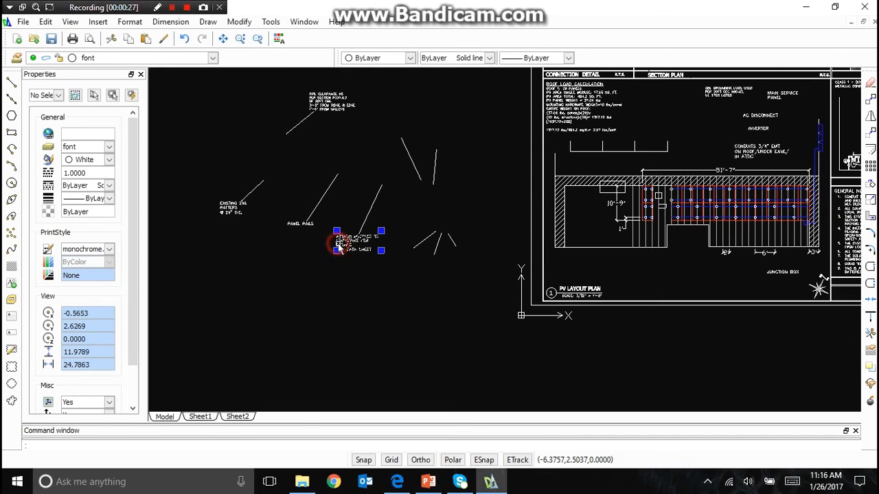
{"action": "key", "text": "ctrl+z"}
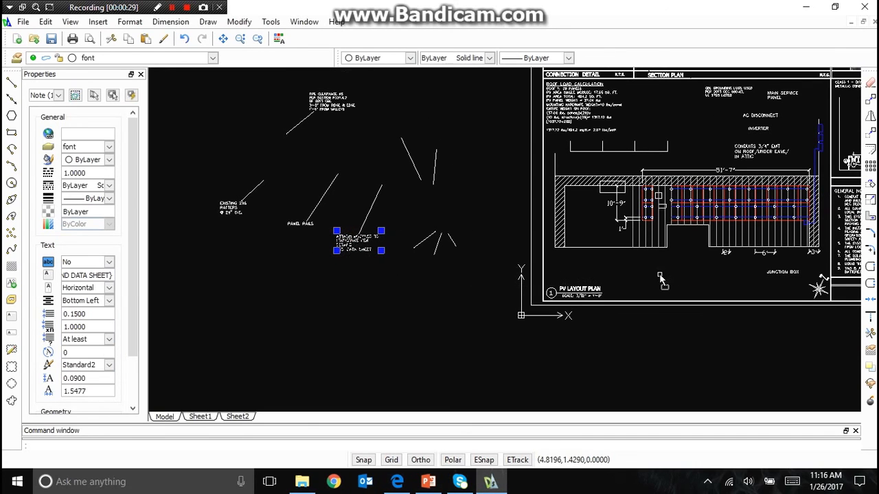
{"action": "key", "text": "Escape"}
Move the PANEL RAILS note below the right half of the roof and the EXISTING 2X6 RAFTERS note above the plan title
{"action": "left_click", "coordinate": [294, 229]}
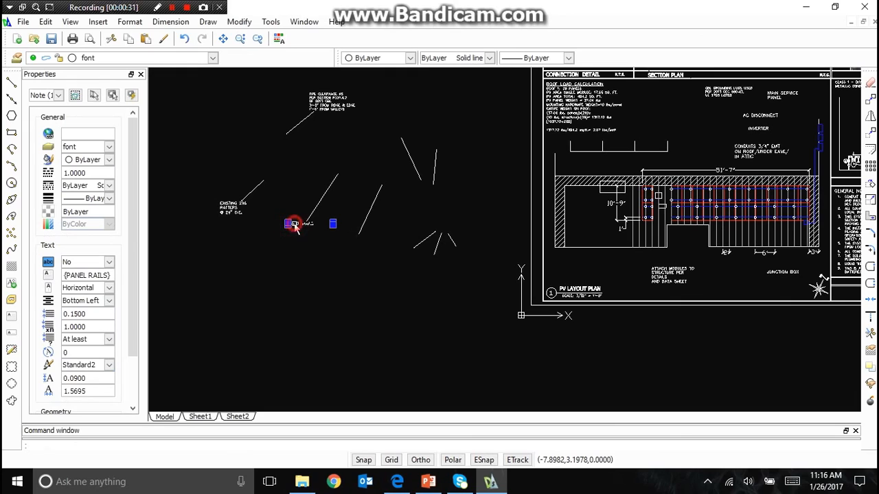
{"action": "left_click", "coordinate": [291, 224]}
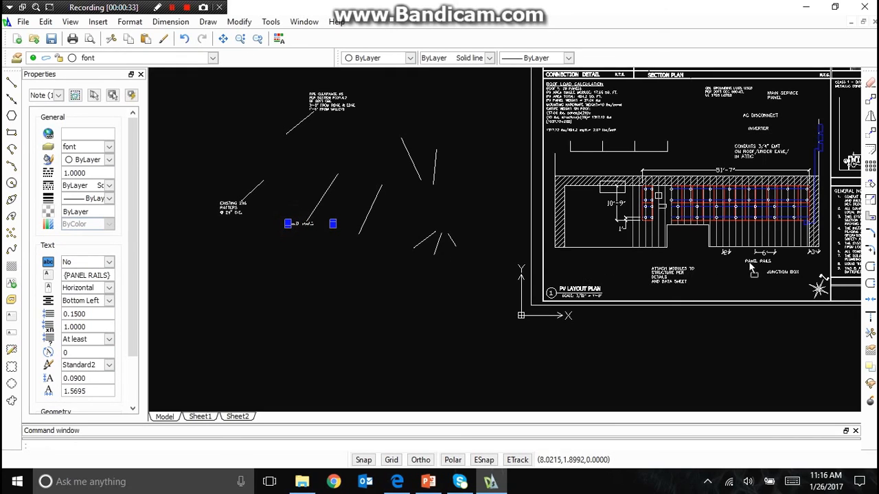
{"action": "left_click", "coordinate": [732, 270]}
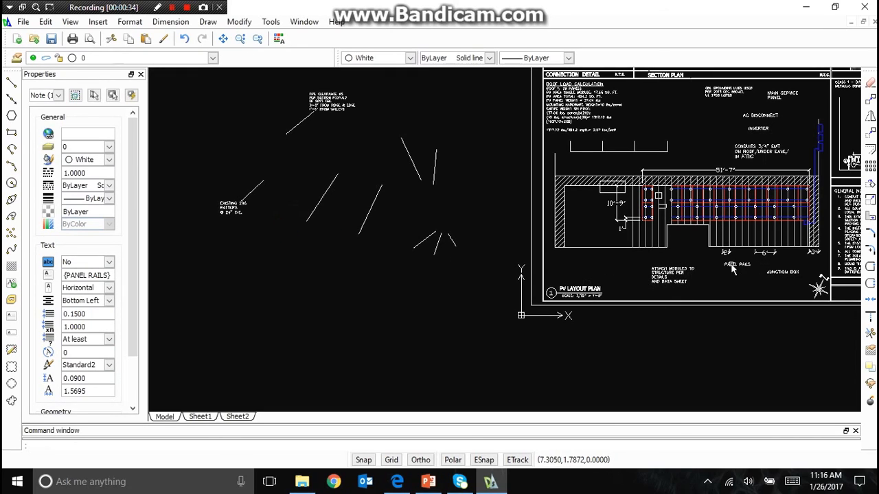
{"action": "left_click", "coordinate": [228, 215]}
{"action": "left_click", "coordinate": [220, 214]}
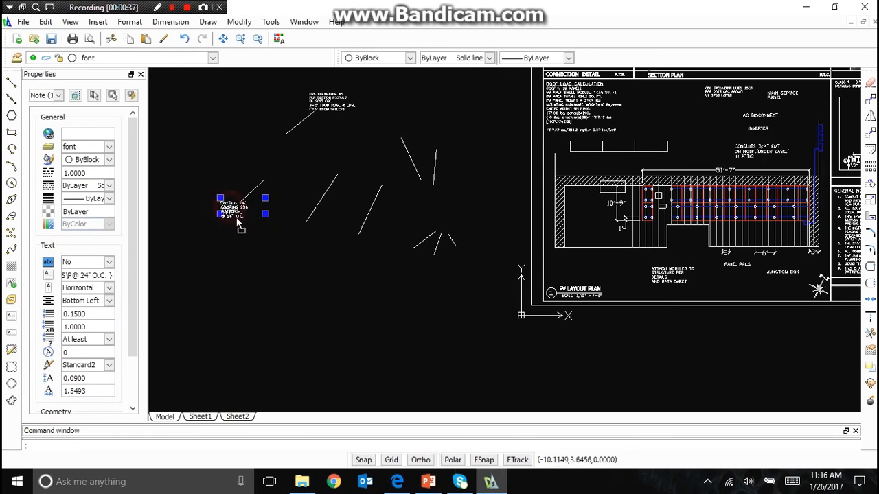
{"action": "left_click", "coordinate": [642, 268]}
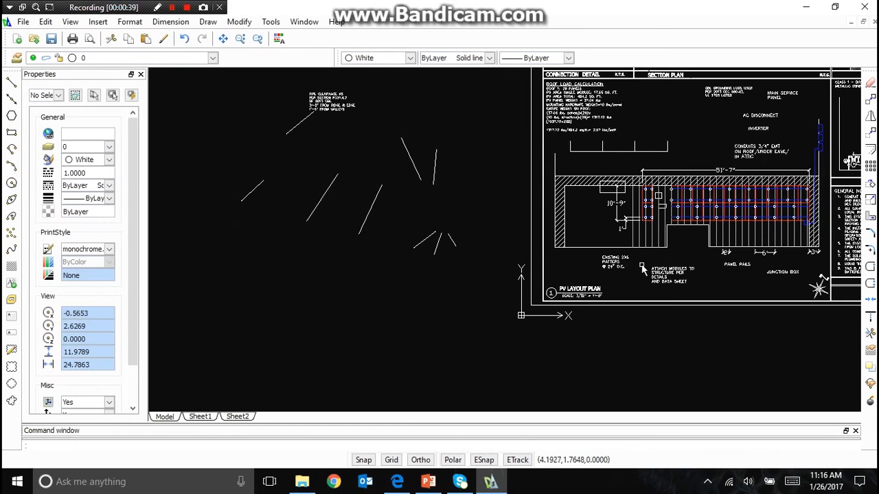
Move the ridge, edge and valley clearance note above the roof layout, to the right of the roof load calculation
{"action": "scroll", "coordinate": [627, 268], "scroll_direction": "up", "scroll_amount": 3}
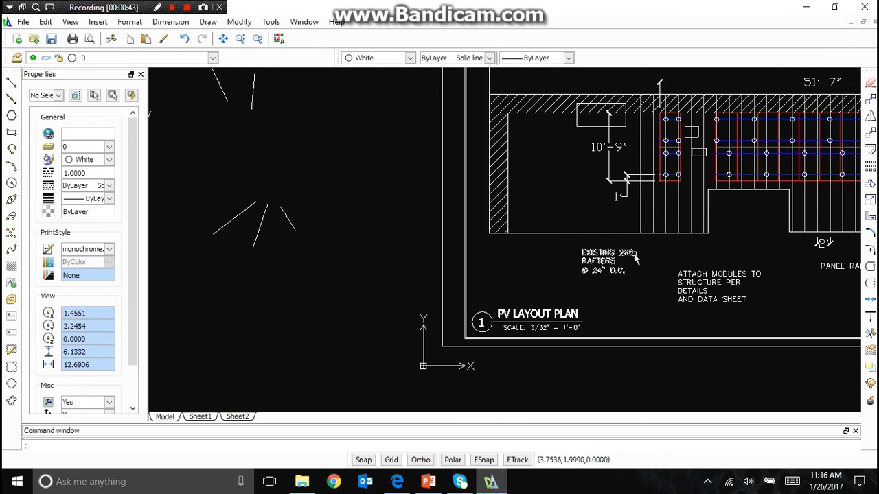
{"action": "scroll", "coordinate": [607, 273], "scroll_direction": "down", "scroll_amount": 3}
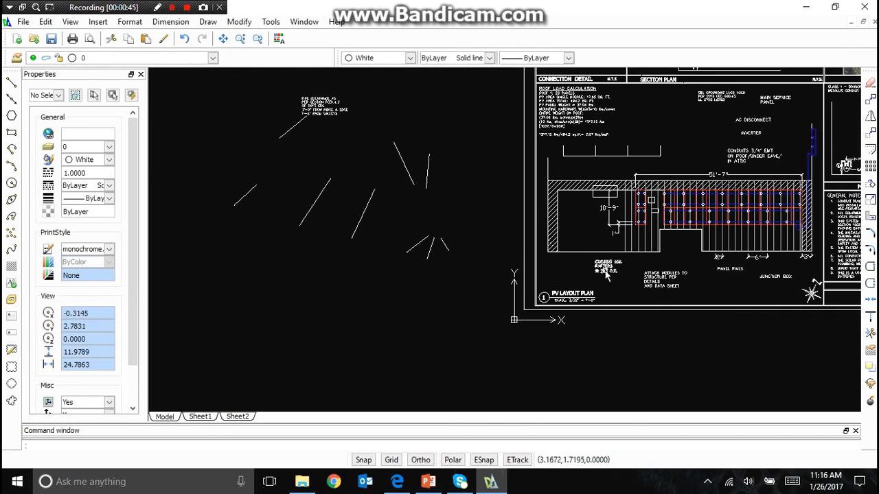
{"action": "left_click", "coordinate": [337, 112]}
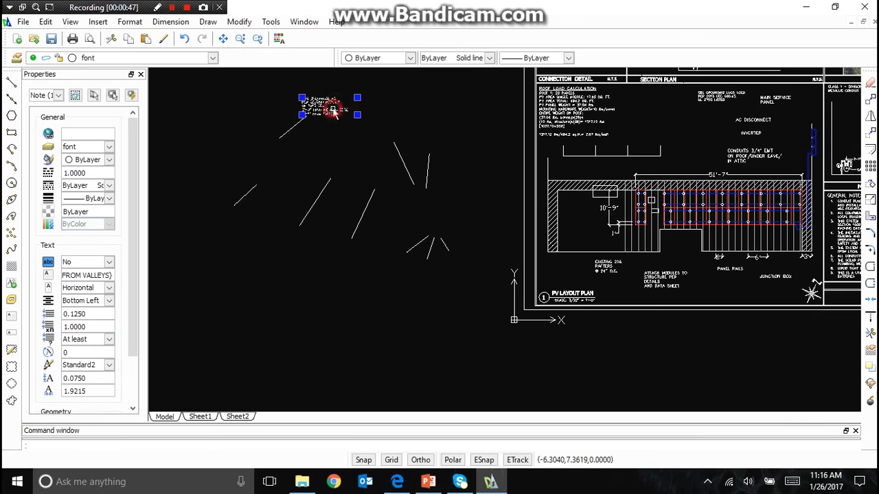
{"action": "mouse_move", "coordinate": [333, 111]}
{"action": "left_mouse_down"}
{"action": "mouse_move", "coordinate": [348, 130]}
{"action": "mouse_move", "coordinate": [587, 163]}
{"action": "mouse_move", "coordinate": [677, 158]}
{"action": "mouse_move", "coordinate": [674, 134]}
{"action": "left_mouse_up"}
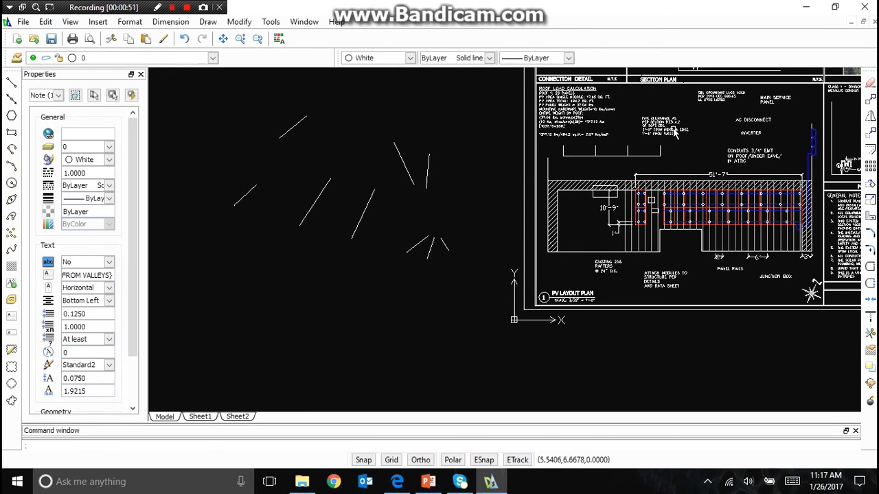
Delete the loose leader lines lying outside the sheet border
{"action": "left_click", "coordinate": [487, 273]}
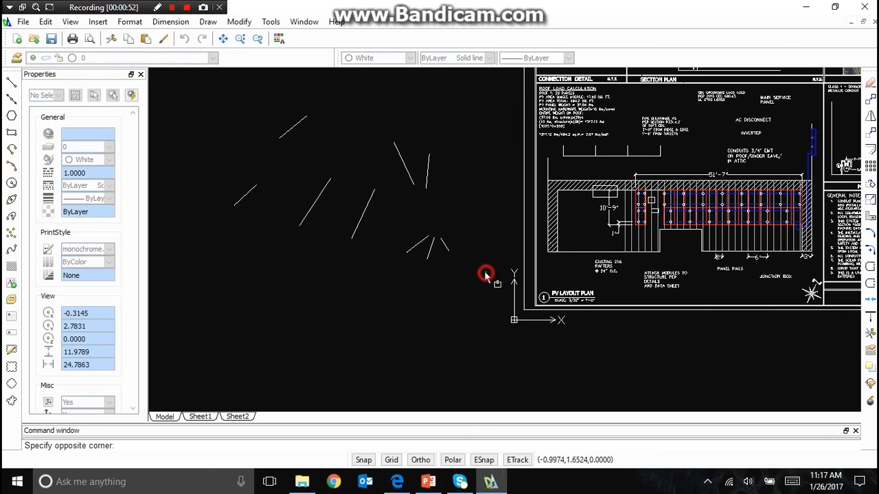
{"action": "left_click", "coordinate": [247, 121]}
{"action": "key", "text": "Delete"}
Draw a leader line from the MAIN SERVICE PANEL note to the uppermost blue equipment box beside the roof
{"action": "scroll", "coordinate": [342, 254], "scroll_direction": "down", "scroll_amount": 5}
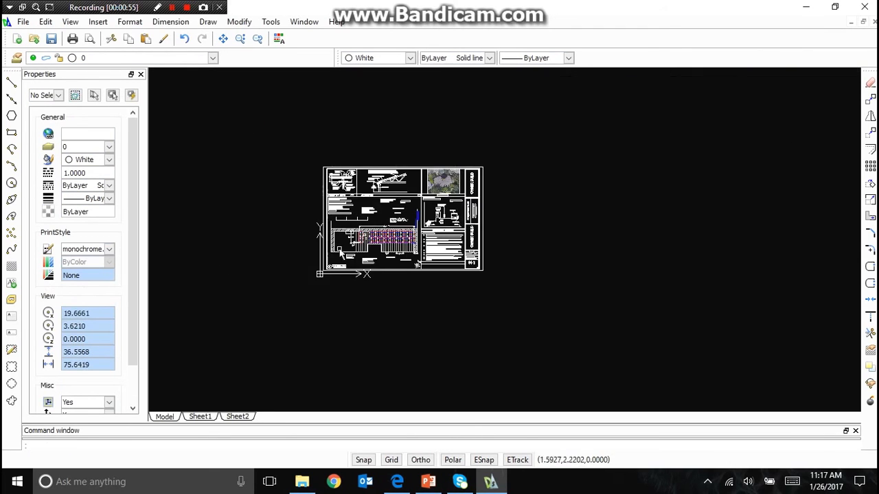
{"action": "scroll", "coordinate": [379, 214], "scroll_direction": "up", "scroll_amount": 4}
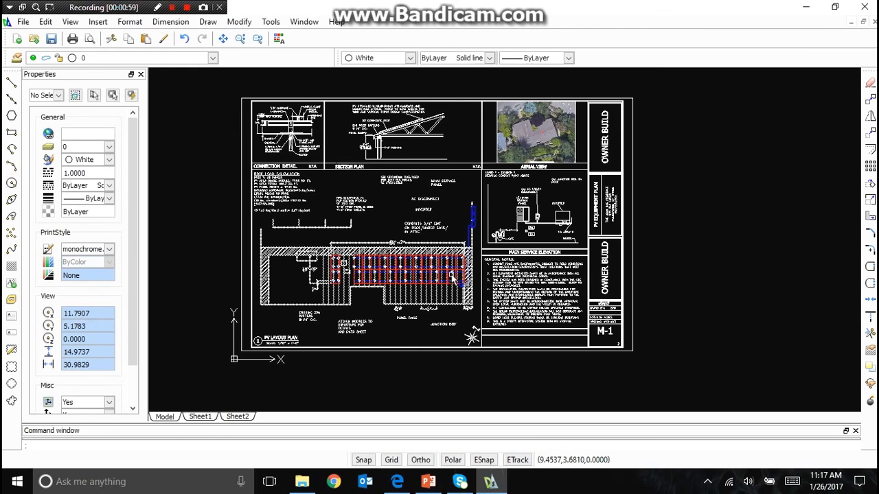
{"action": "scroll", "coordinate": [432, 192], "scroll_direction": "up", "scroll_amount": 5}
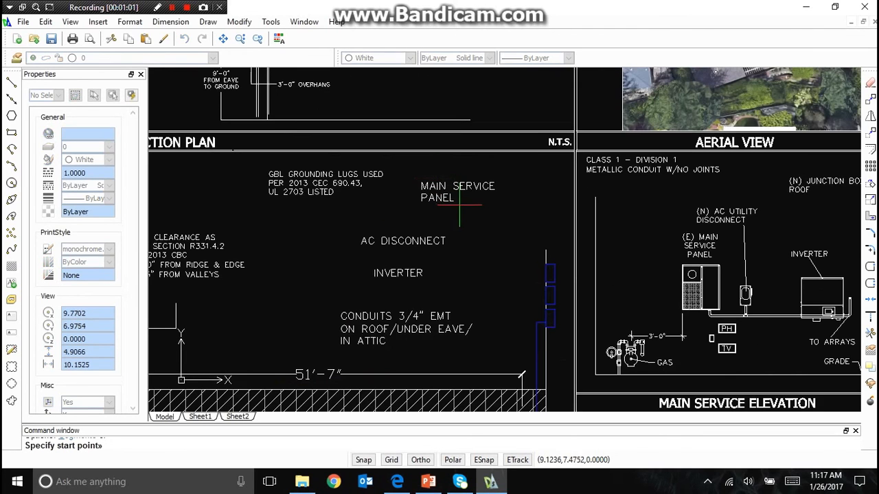
{"action": "left_click", "coordinate": [458, 200]}
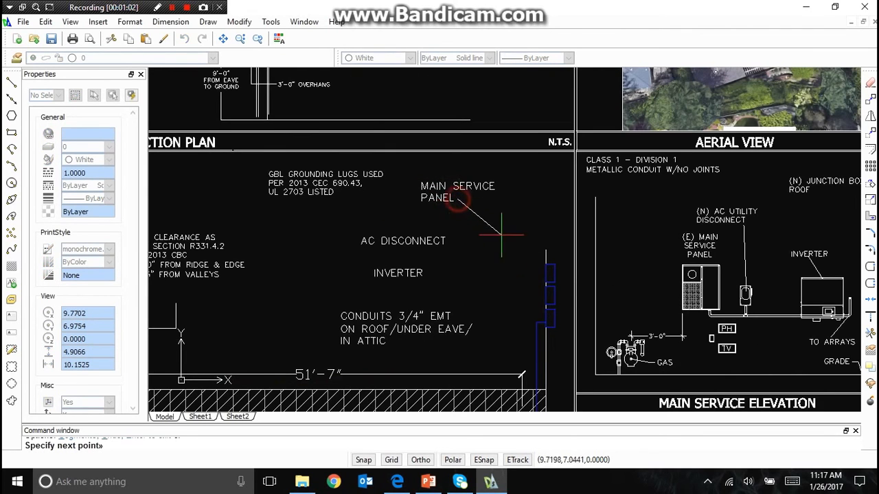
{"action": "left_click", "coordinate": [547, 268]}
{"action": "key", "text": "Return"}
Draw leader lines from the AC DISCONNECT note to the middle equipment box and from the INVERTER note to the lowest one
{"action": "key", "text": "Return"}
{"action": "left_click", "coordinate": [446, 241]}
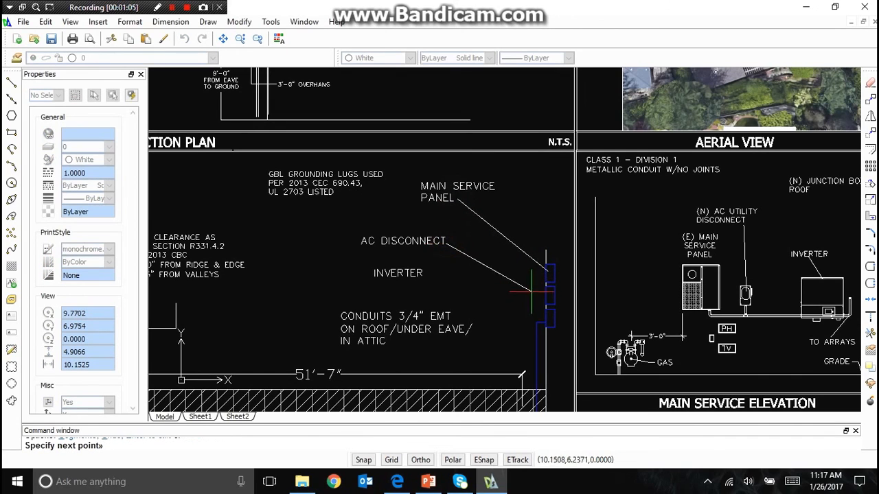
{"action": "left_click", "coordinate": [549, 295]}
{"action": "key", "text": "Return"}
{"action": "key", "text": "Return"}
{"action": "left_click", "coordinate": [423, 273]}
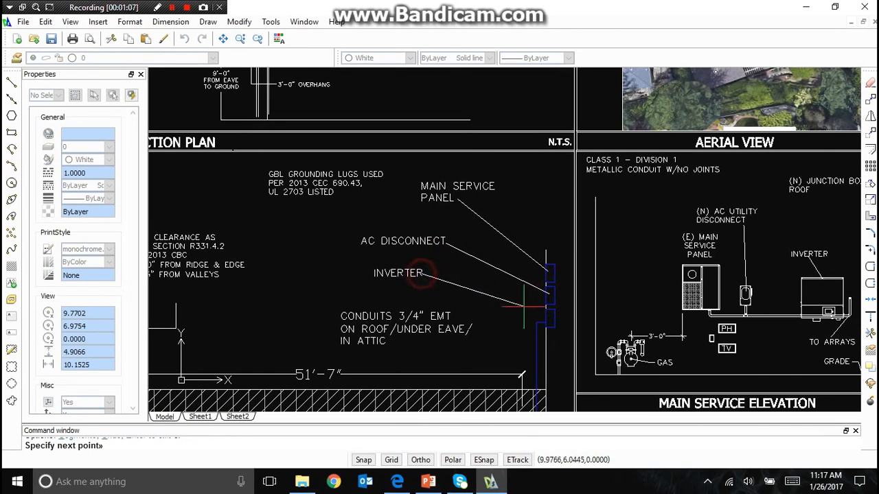
{"action": "left_click", "coordinate": [548, 317]}
{"action": "key", "text": "Return"}
Draw a leader line from the CONDUITS 3/4" EMT note to the blue conduit run below the equipment boxes
{"action": "key", "text": "Return"}
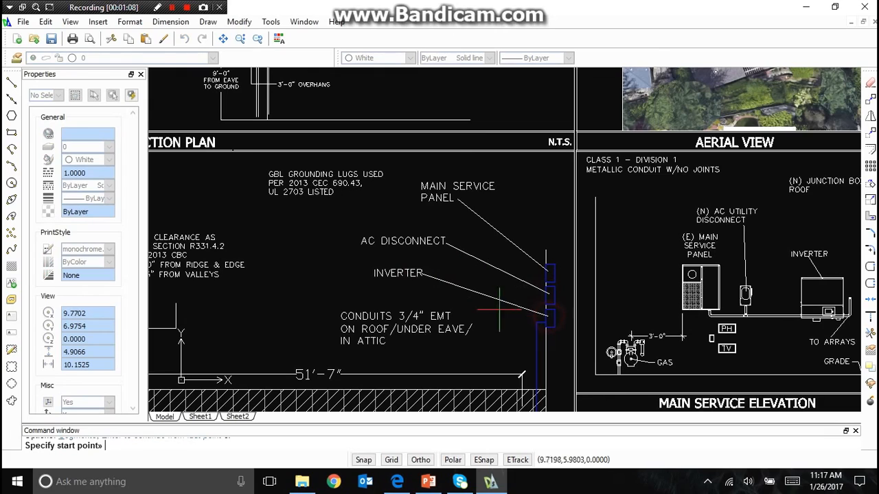
{"action": "left_click", "coordinate": [471, 332]}
{"action": "left_click", "coordinate": [537, 349]}
{"action": "key", "text": "Return"}
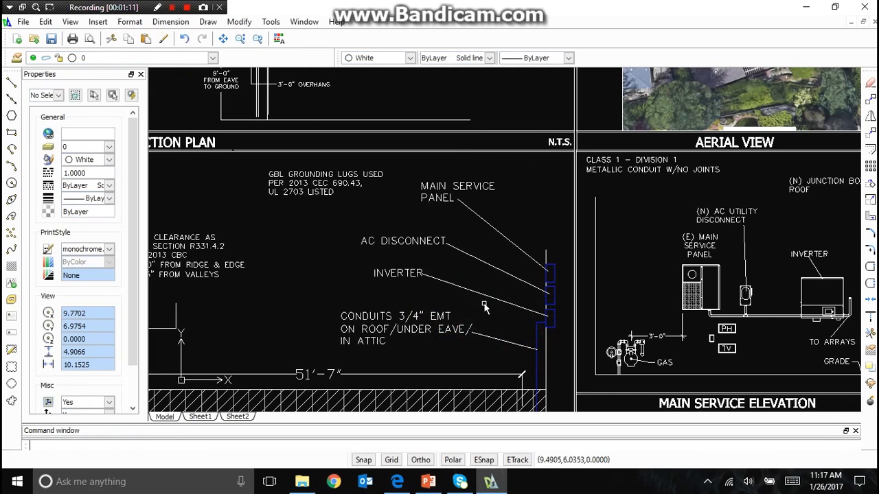
Draw a leader line from the JUNCTION BOX note to the small blue box at the array's lower right corner
{"action": "scroll", "coordinate": [484, 307], "scroll_direction": "down", "scroll_amount": 5}
{"action": "scroll", "coordinate": [357, 320], "scroll_direction": "up", "scroll_amount": 7}
{"action": "key", "text": "Return"}
{"action": "left_click", "coordinate": [356, 320]}
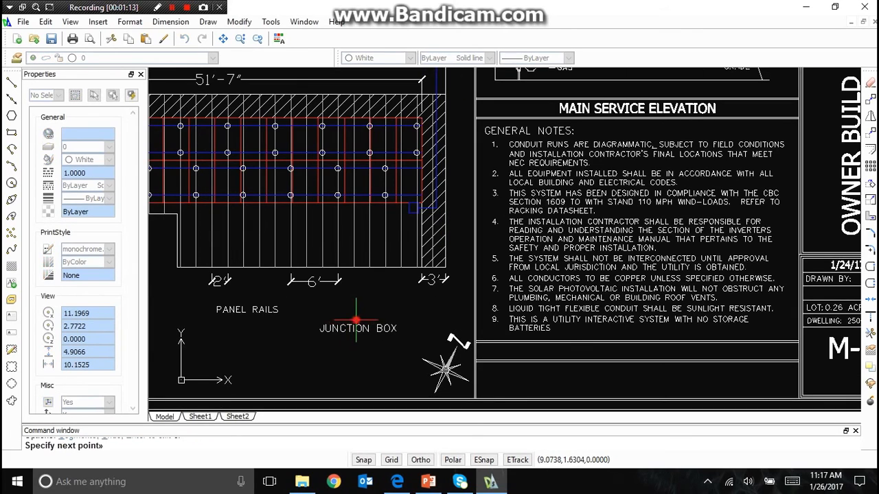
{"action": "left_click", "coordinate": [411, 210]}
{"action": "key", "text": "Return"}
Draw a leader line from the PANEL RAILS note up to the lowest blue rail of the array
{"action": "key", "text": "Return"}
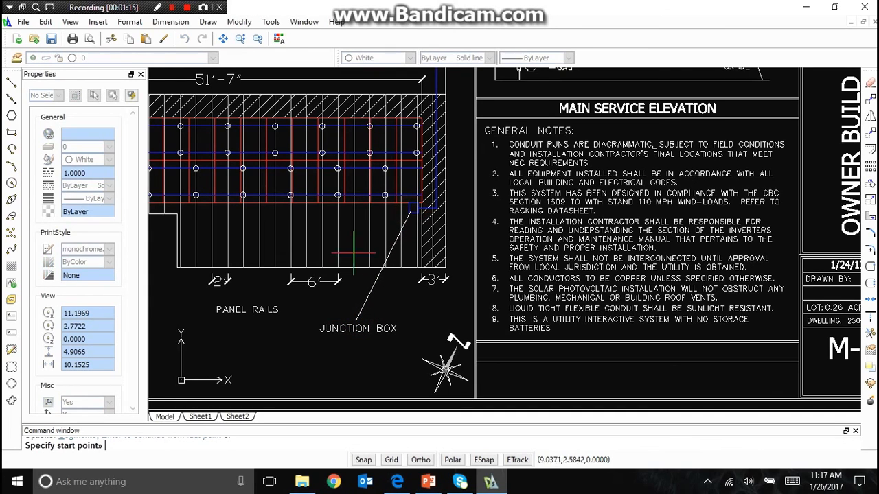
{"action": "left_click", "coordinate": [243, 304]}
{"action": "scroll", "coordinate": [191, 155], "scroll_direction": "up", "scroll_amount": 4}
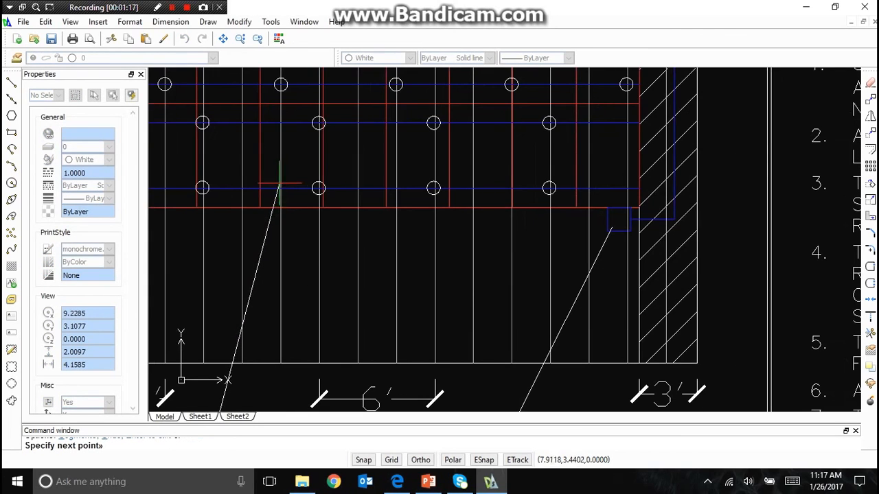
{"action": "left_click", "coordinate": [270, 188]}
{"action": "key", "text": "Return"}
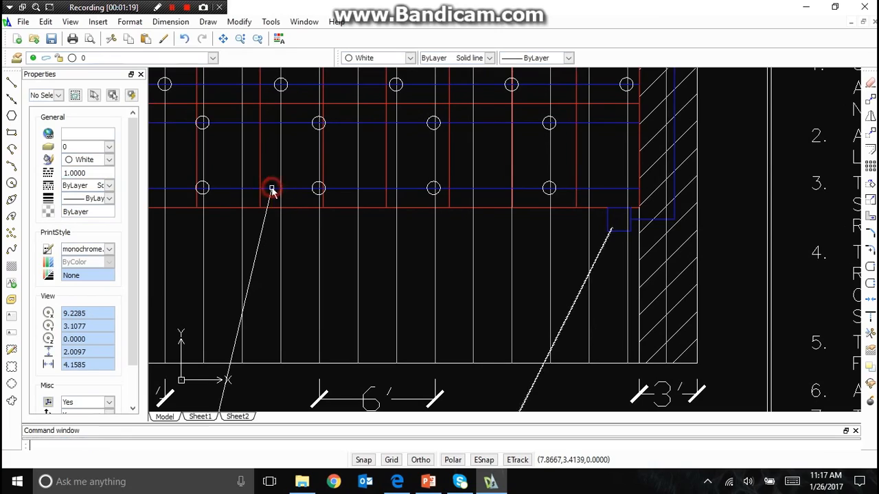
Draw a leader line from the ATTACH MODULES TO STRUCTURE note to an attachment circle on the lowest rail
{"action": "scroll", "coordinate": [455, 229], "scroll_direction": "down", "scroll_amount": 4}
{"action": "scroll", "coordinate": [349, 254], "scroll_direction": "up", "scroll_amount": 3}
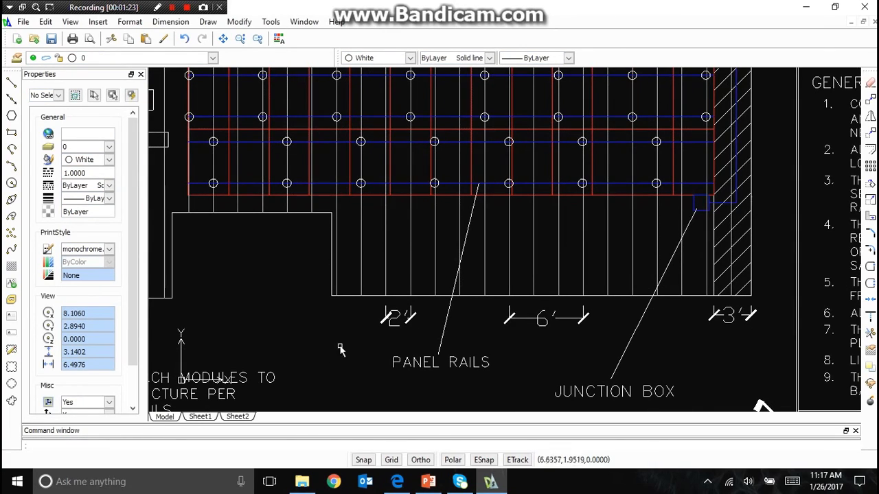
{"action": "key", "text": "Return"}
{"action": "left_click", "coordinate": [195, 364]}
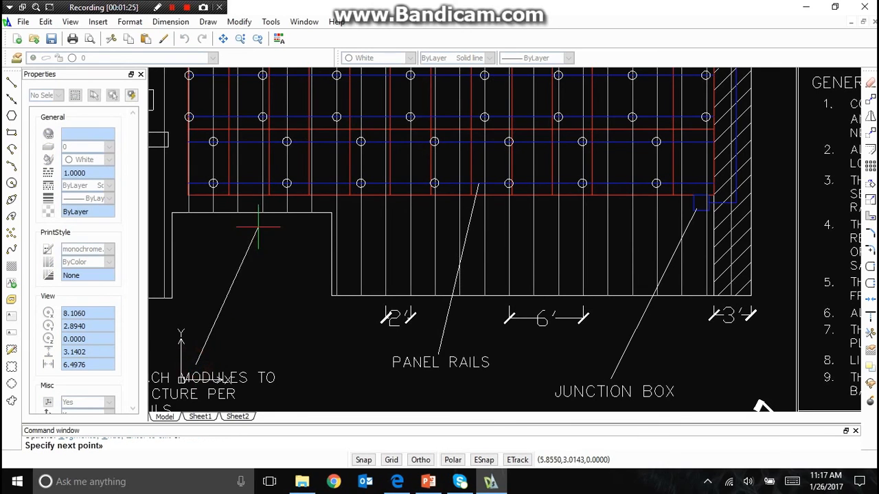
{"action": "scroll", "coordinate": [405, 281], "scroll_direction": "down", "scroll_amount": 2}
{"action": "scroll", "coordinate": [301, 310], "scroll_direction": "up", "scroll_amount": 2}
{"action": "scroll", "coordinate": [268, 330], "scroll_direction": "down", "scroll_amount": 1}
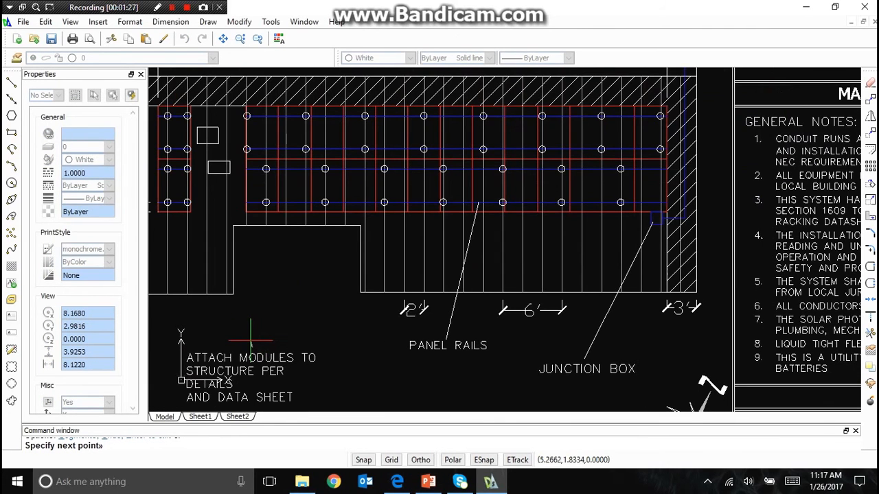
{"action": "scroll", "coordinate": [318, 207], "scroll_direction": "up", "scroll_amount": 4}
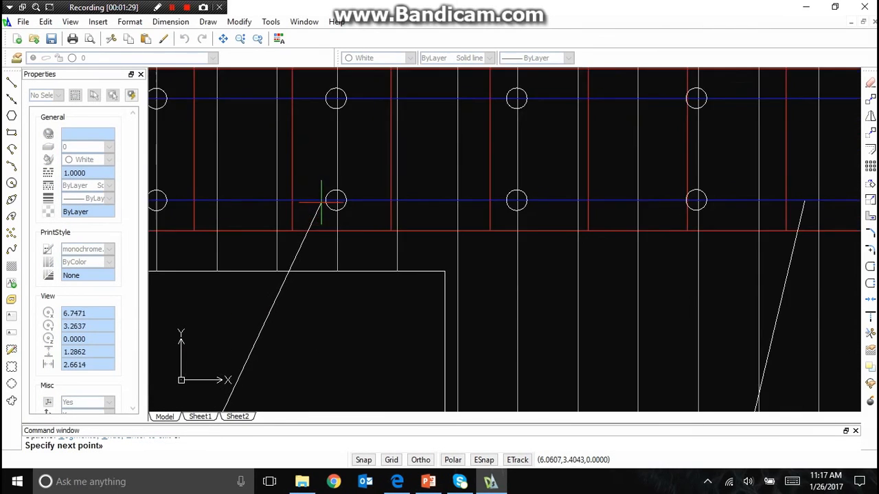
{"action": "left_click", "coordinate": [329, 206]}
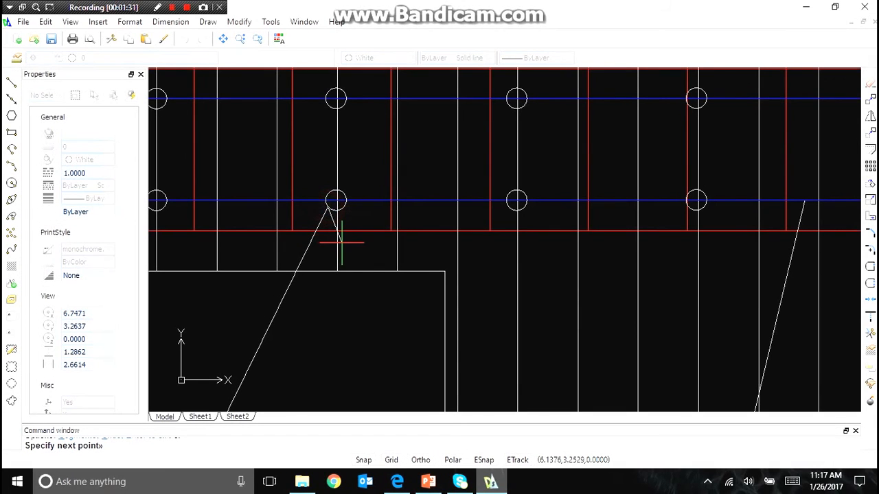
{"action": "key", "text": "Return"}
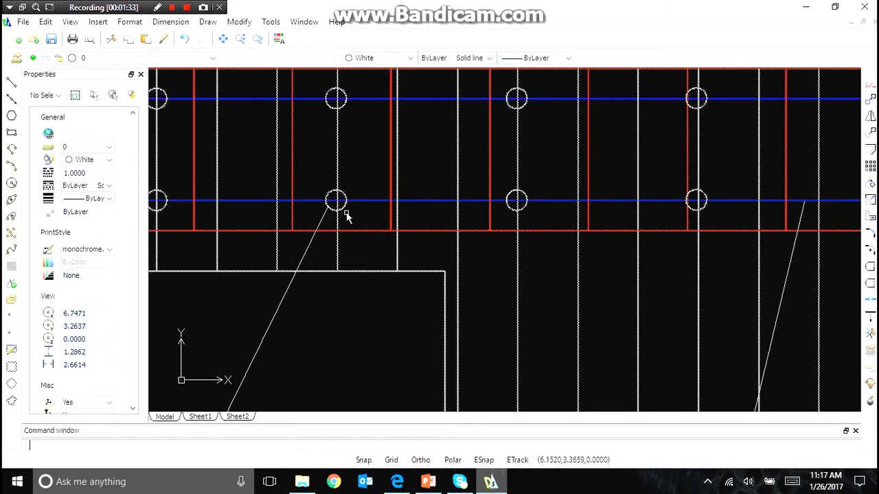
{"action": "scroll", "coordinate": [325, 208], "scroll_direction": "up", "scroll_amount": 8}
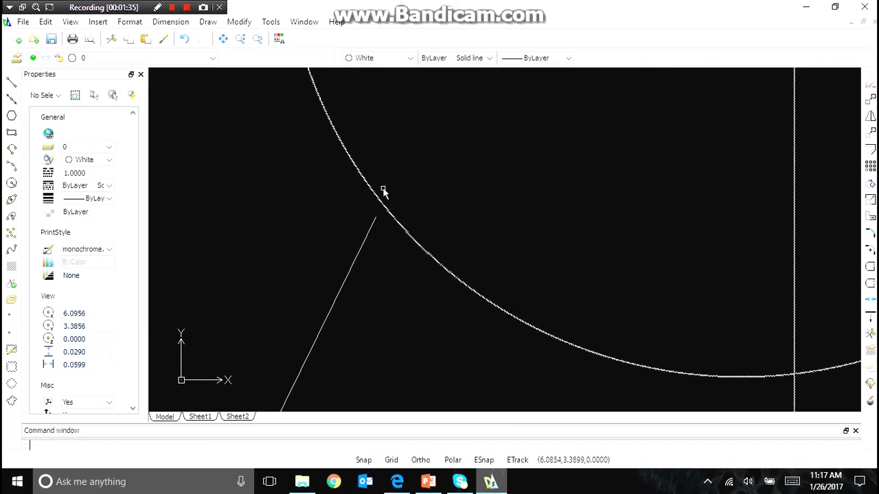
{"action": "scroll", "coordinate": [385, 233], "scroll_direction": "down", "scroll_amount": 10}
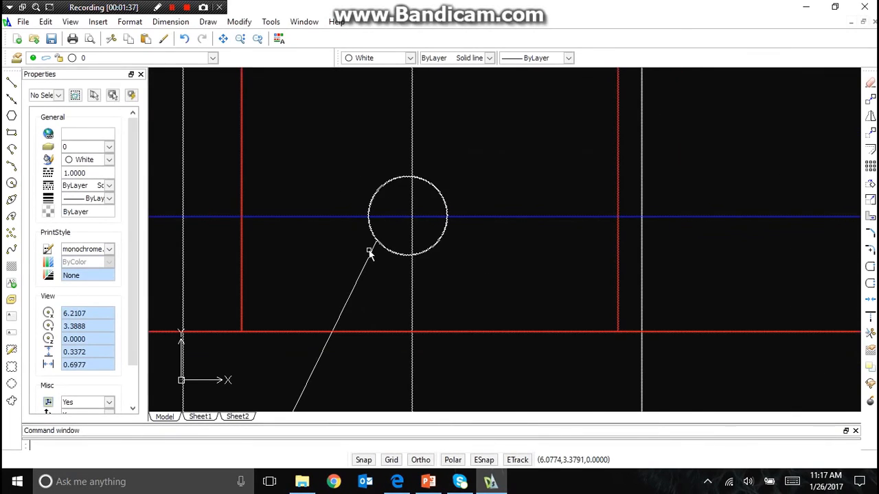
{"action": "scroll", "coordinate": [372, 264], "scroll_direction": "down", "scroll_amount": 3}
{"action": "scroll", "coordinate": [445, 212], "scroll_direction": "down", "scroll_amount": 3}
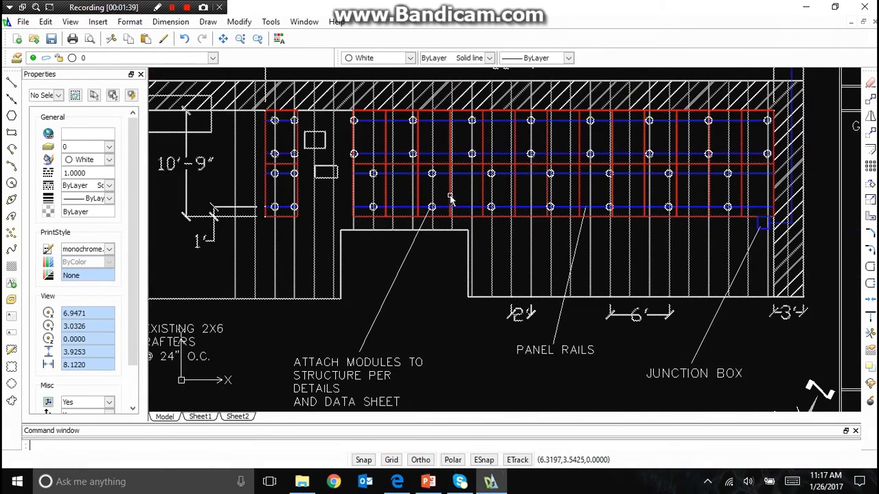
Draw a leader line from the EXISTING 2X6 RAFTERS note to the leftmost rafter line in the roof layout
{"action": "scroll", "coordinate": [462, 214], "scroll_direction": "down", "scroll_amount": 3}
{"action": "scroll", "coordinate": [330, 258], "scroll_direction": "up", "scroll_amount": 4}
{"action": "key", "text": "Return"}
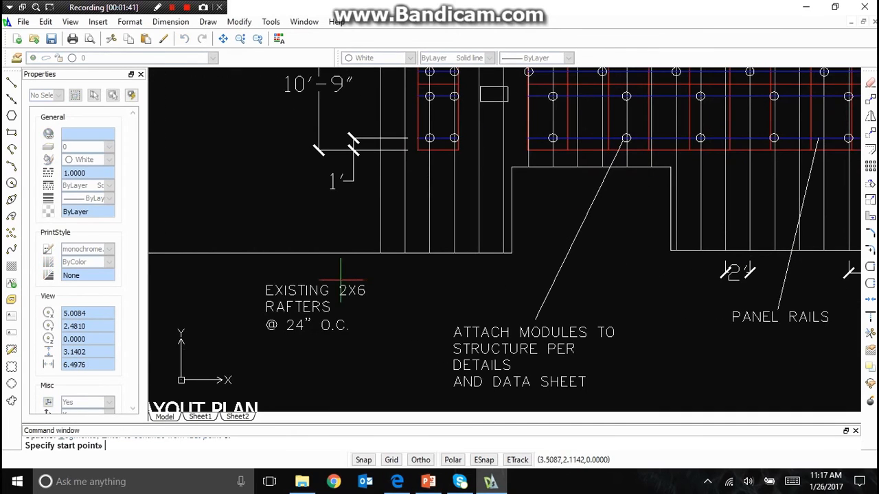
{"action": "left_click", "coordinate": [322, 286]}
{"action": "key", "text": "Escape"}
{"action": "key", "text": "Return"}
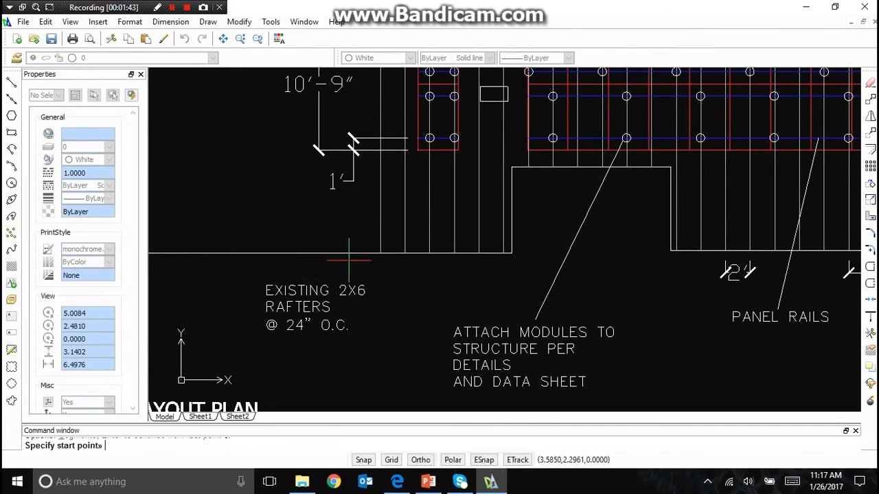
{"action": "left_click", "coordinate": [339, 281]}
{"action": "scroll", "coordinate": [381, 203], "scroll_direction": "up", "scroll_amount": 4}
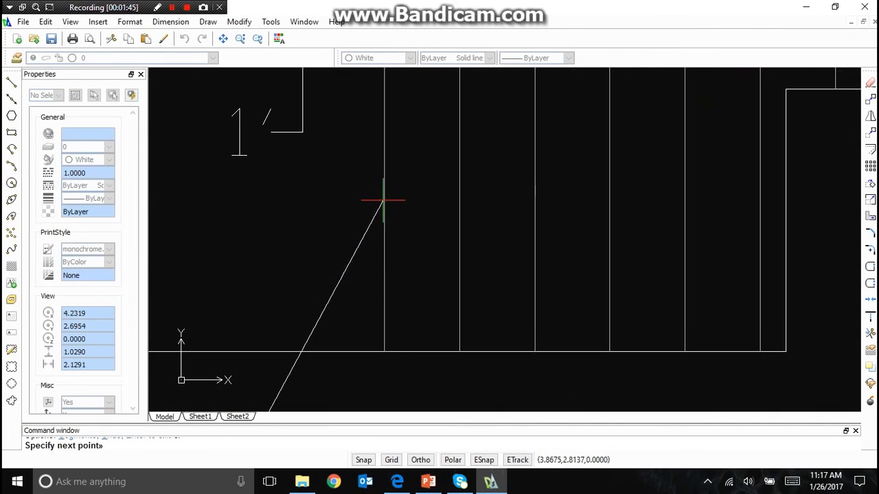
{"action": "left_click", "coordinate": [384, 199]}
{"action": "key", "text": "Return"}
Draw a leader line from the FIRE CLEARANCE note to the hatched setback strip along the roof's ridge
{"action": "scroll", "coordinate": [344, 222], "scroll_direction": "down", "scroll_amount": 4}
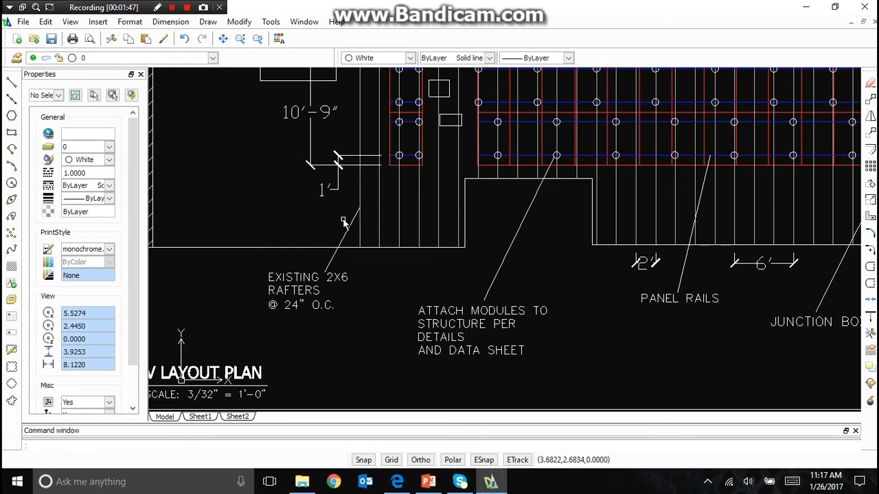
{"action": "scroll", "coordinate": [345, 303], "scroll_direction": "down", "scroll_amount": 3}
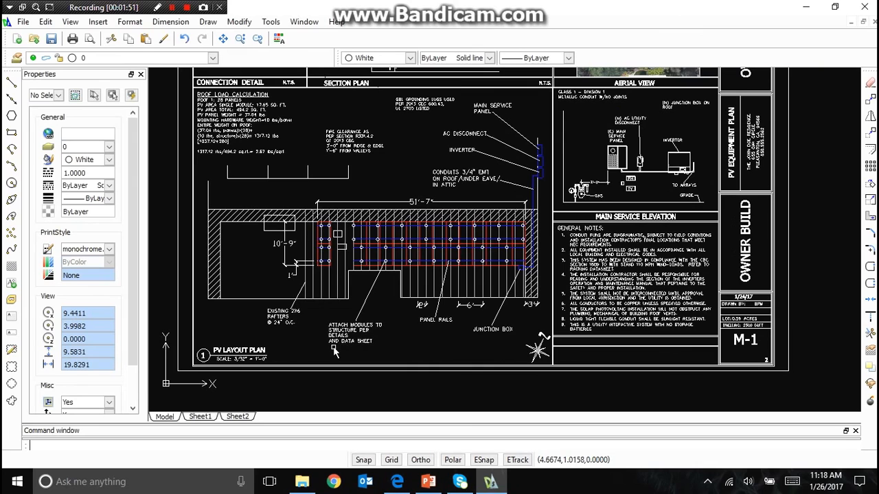
{"action": "key", "text": "Return"}
{"action": "scroll", "coordinate": [366, 144], "scroll_direction": "up", "scroll_amount": 3}
{"action": "left_click", "coordinate": [352, 168]}
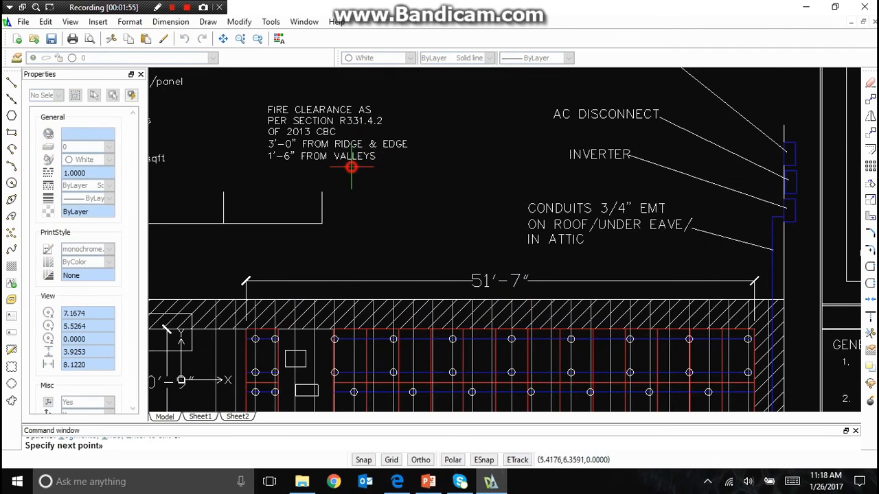
{"action": "left_click", "coordinate": [405, 309]}
{"action": "key", "text": "Return"}
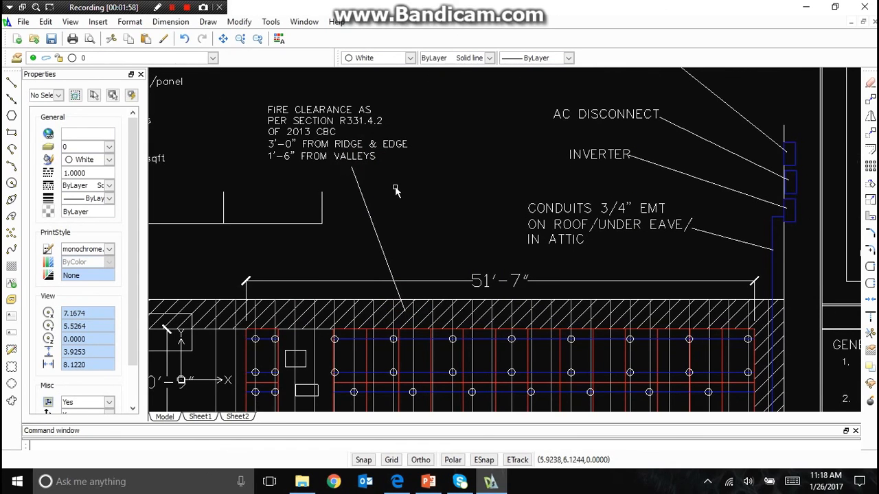
{"action": "scroll", "coordinate": [396, 191], "scroll_direction": "down", "scroll_amount": 4}
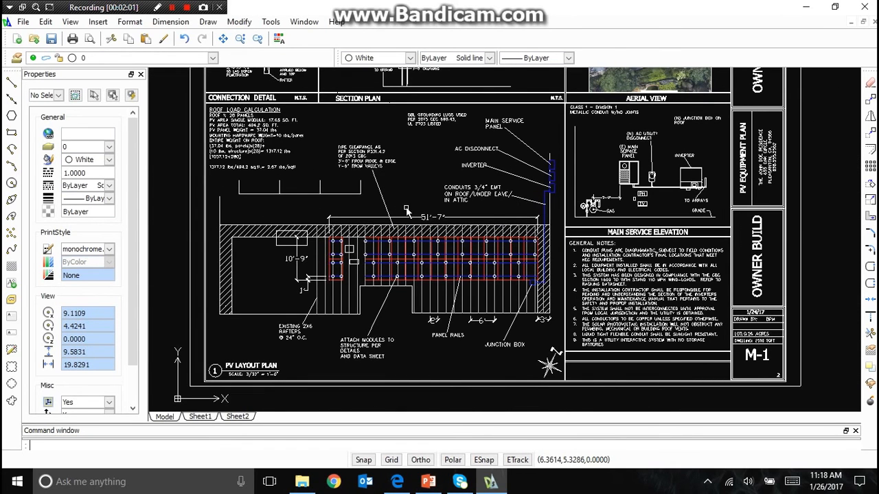
Look over the PV layout plan on the equipment plan sheet and save the drawing
{"action": "scroll", "coordinate": [405, 207], "scroll_direction": "down", "scroll_amount": 3}
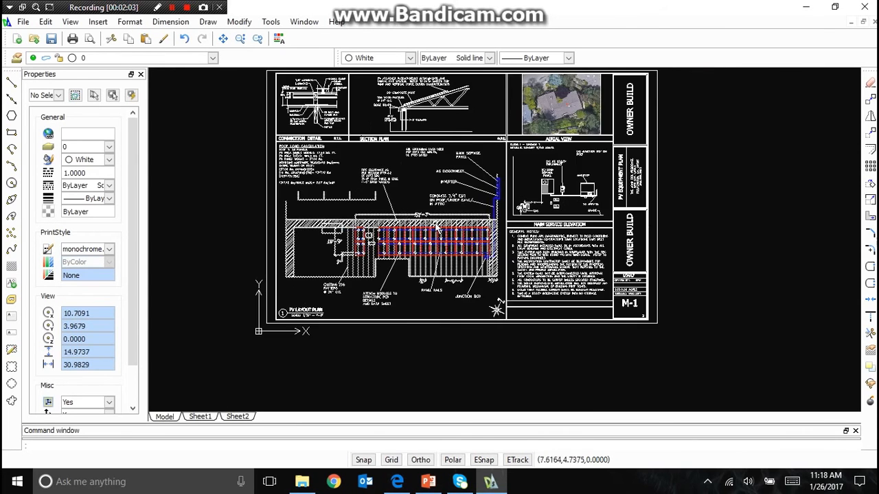
{"action": "scroll", "coordinate": [530, 166], "scroll_direction": "up", "scroll_amount": 2}
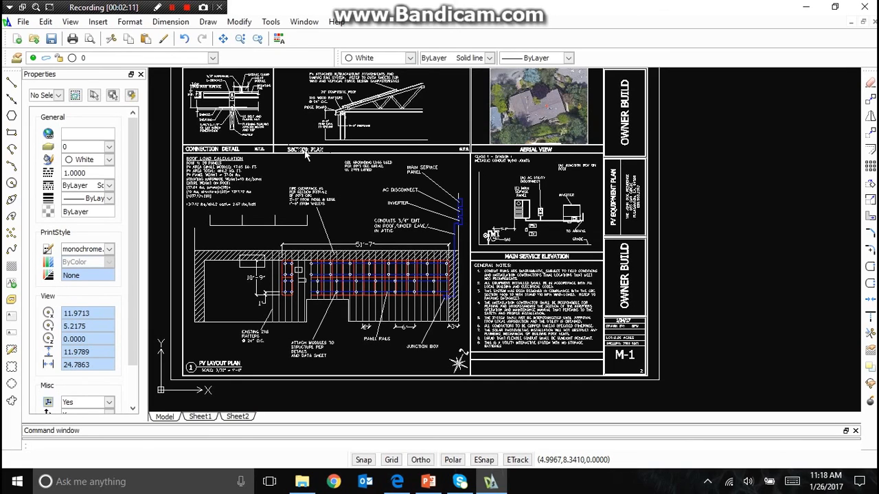
{"action": "left_click", "coordinate": [52, 39]}
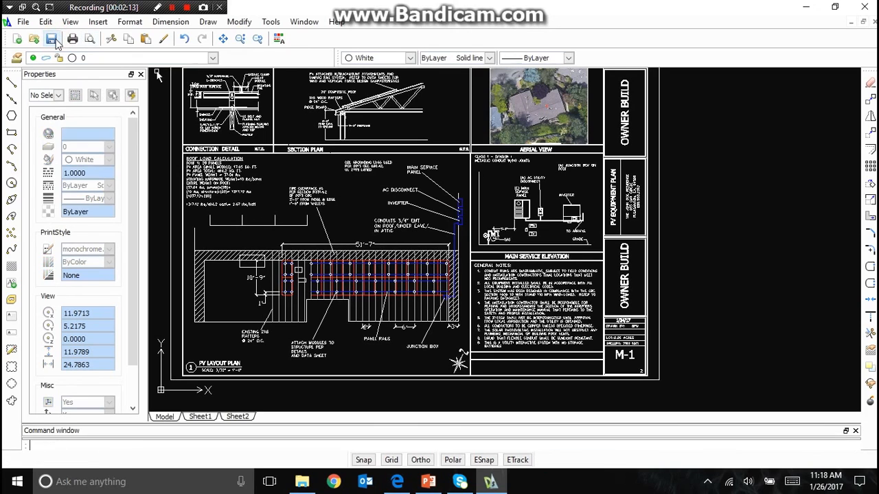
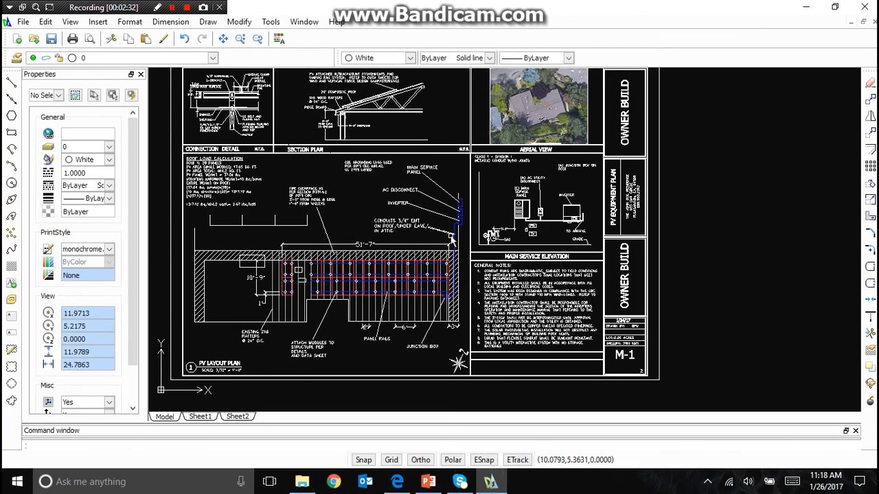
{"action": "scroll", "coordinate": [454, 183], "scroll_direction": "down", "scroll_amount": 1}
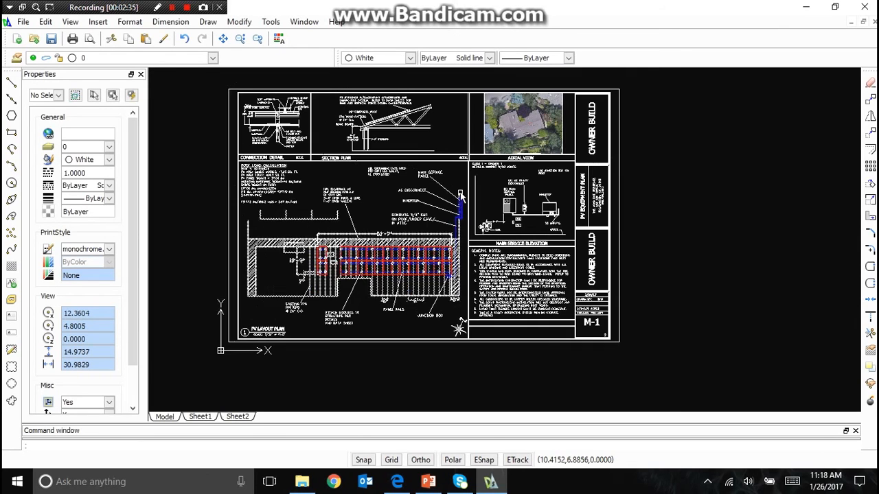
{"action": "left_click", "coordinate": [53, 39]}
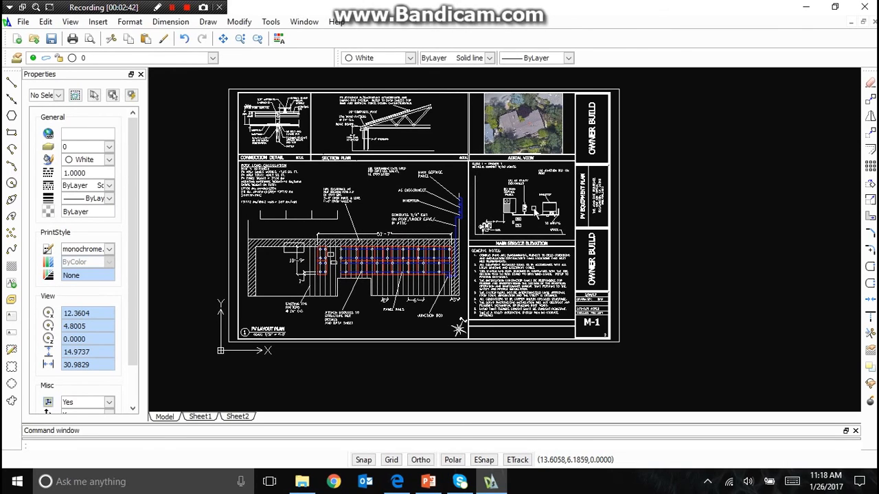
{"action": "left_click", "coordinate": [51, 38]}
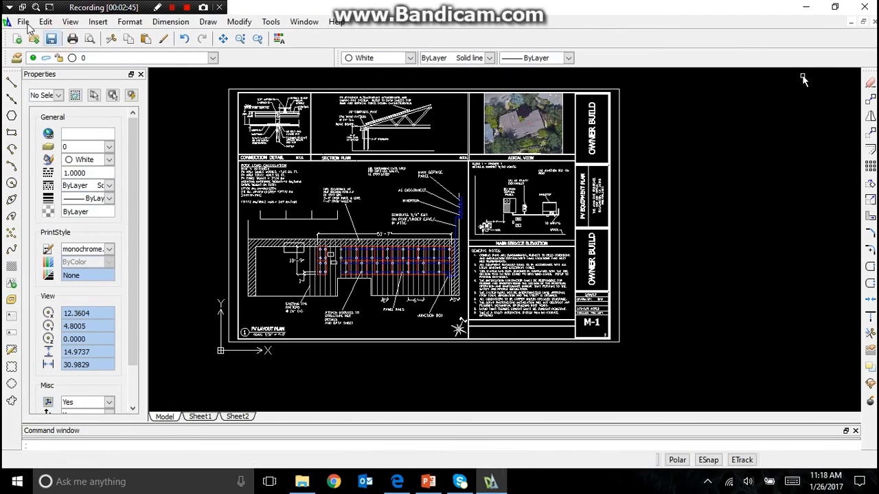
Export the equipment plan's Model sheet to PDF on ANSI B (17.00 x 11.00 Inches) paper and close the drawing
{"action": "left_click", "coordinate": [25, 23]}
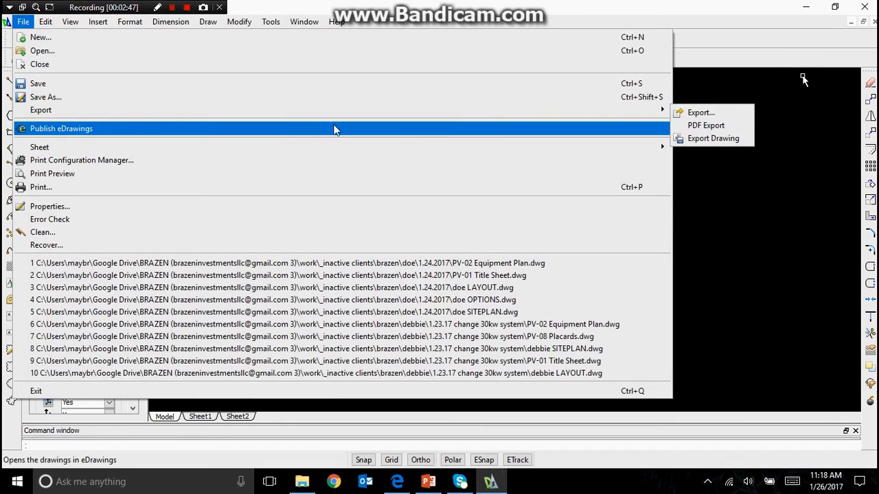
{"action": "left_click", "coordinate": [697, 125]}
{"action": "left_click", "coordinate": [552, 164]}
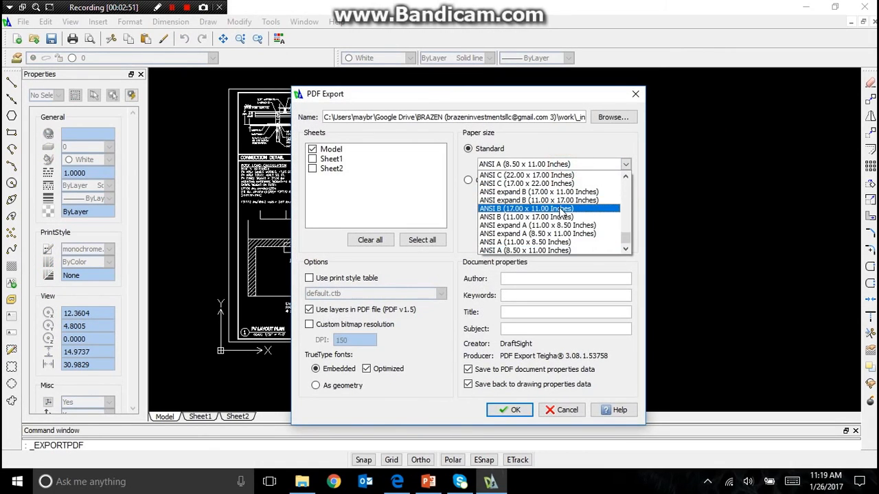
{"action": "left_click", "coordinate": [562, 210]}
{"action": "key", "text": "Return"}
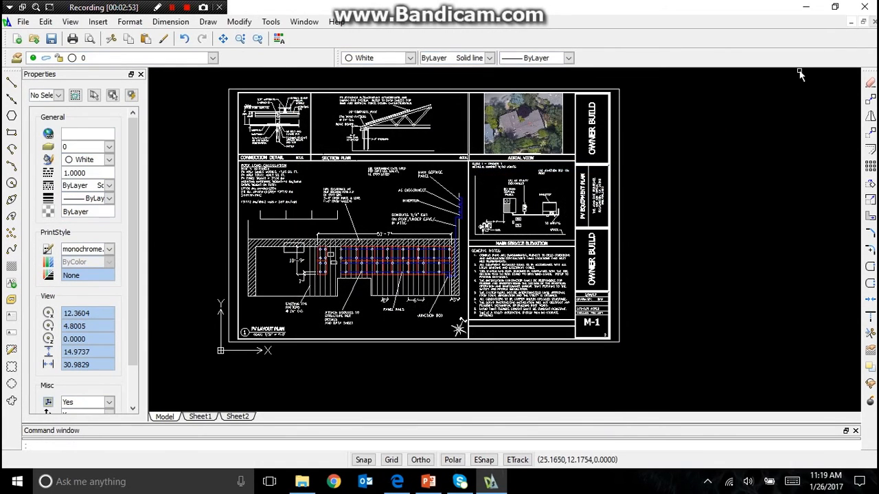
{"action": "left_click", "coordinate": [873, 22]}
{"action": "key", "text": "Return"}
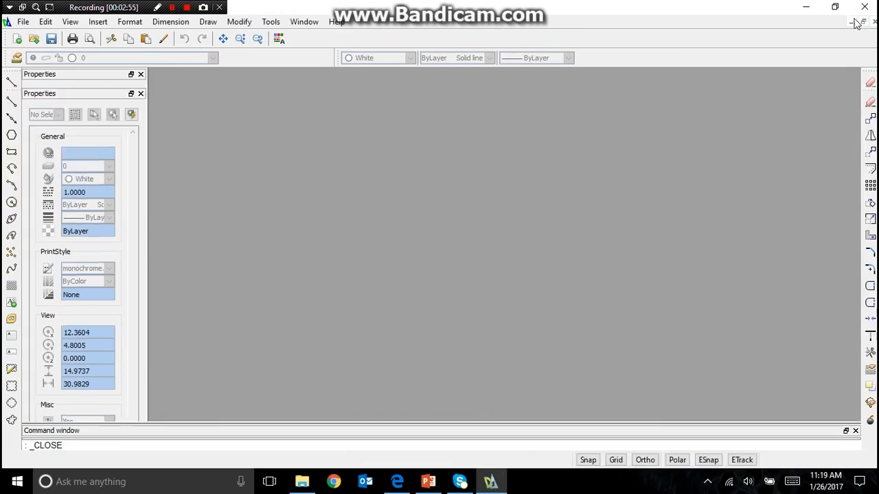
Review the project files in the 1.24.2017 folder and the home-drafting lesson slide in PowerPoint
{"action": "left_click", "coordinate": [806, 7]}
{"action": "left_click", "coordinate": [325, 253]}
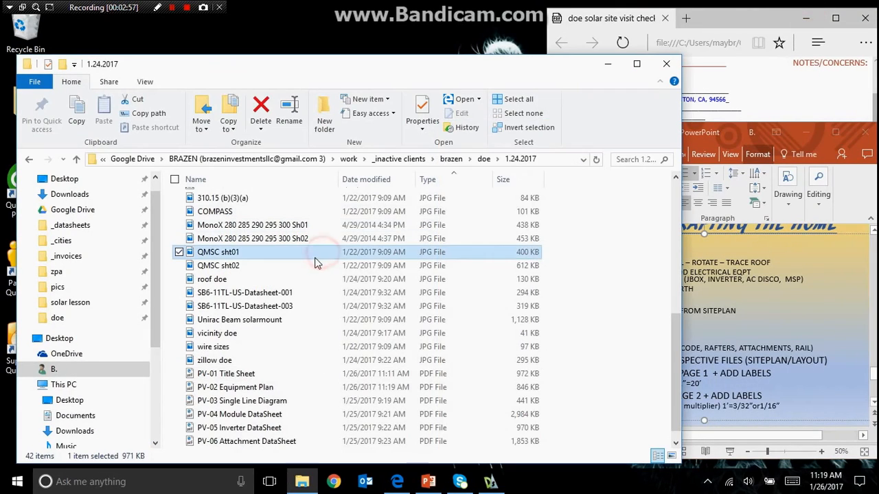
{"action": "scroll", "coordinate": [316, 274], "scroll_direction": "down", "scroll_amount": 1}
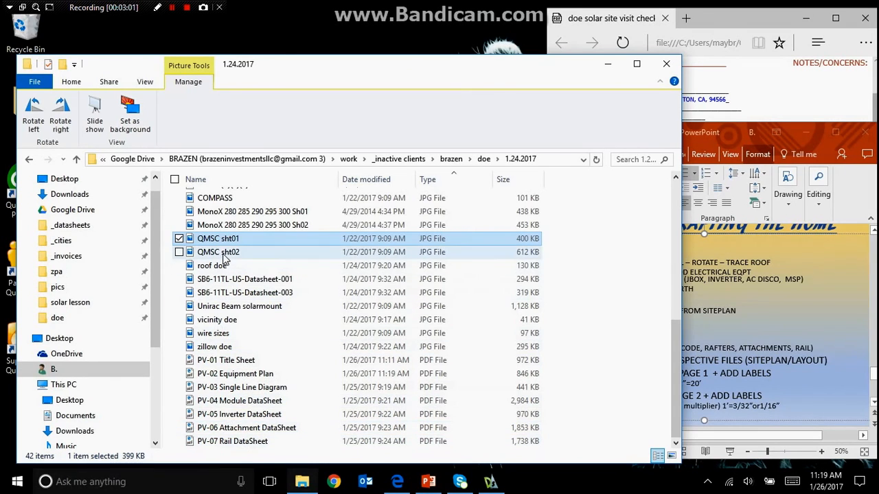
{"action": "left_click", "coordinate": [772, 382]}
{"action": "scroll", "coordinate": [771, 384], "scroll_direction": "down", "scroll_amount": 1}
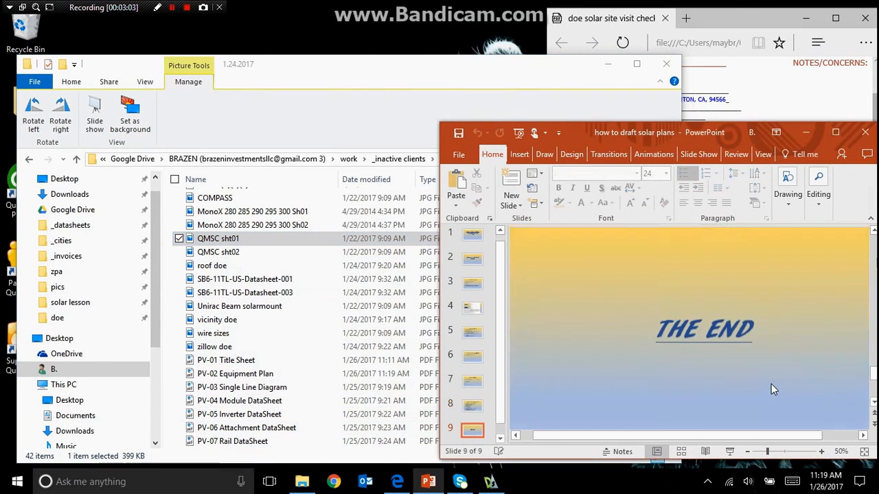
{"action": "scroll", "coordinate": [769, 379], "scroll_direction": "up", "scroll_amount": 1}
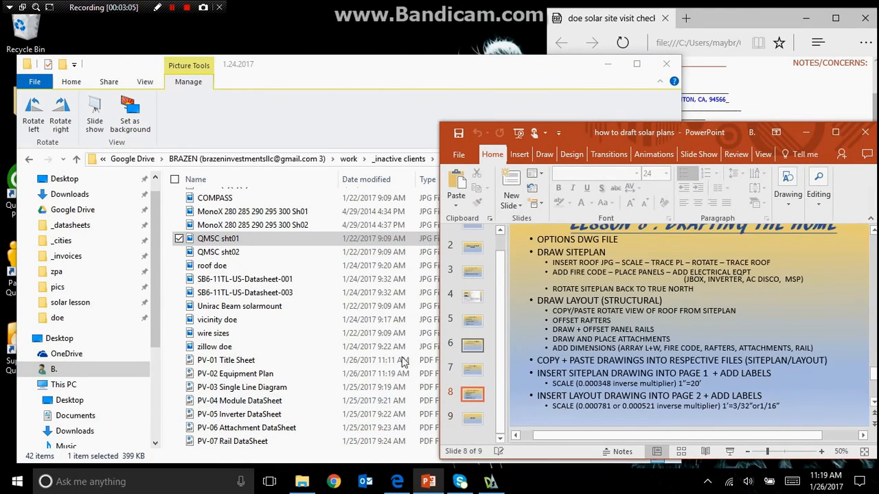
Switch back to DraftSight, open the PV-08 Placards drawing and save it
{"action": "left_click", "coordinate": [490, 483]}
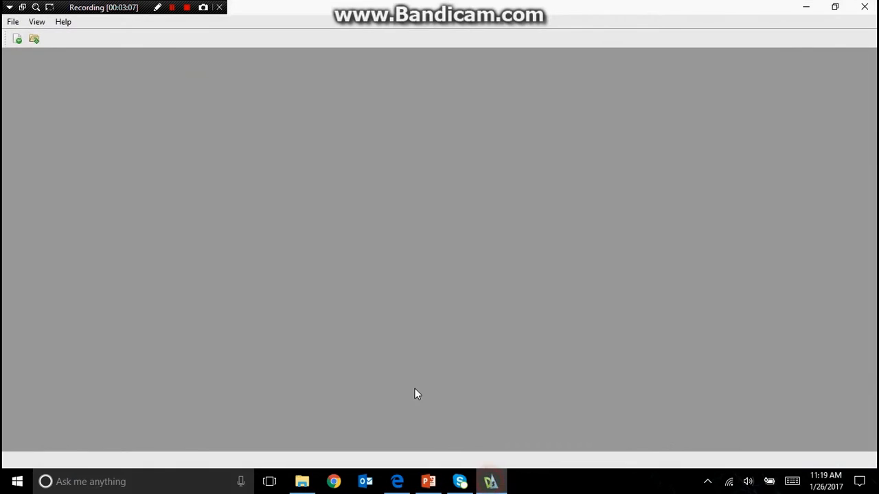
{"action": "left_click", "coordinate": [37, 44]}
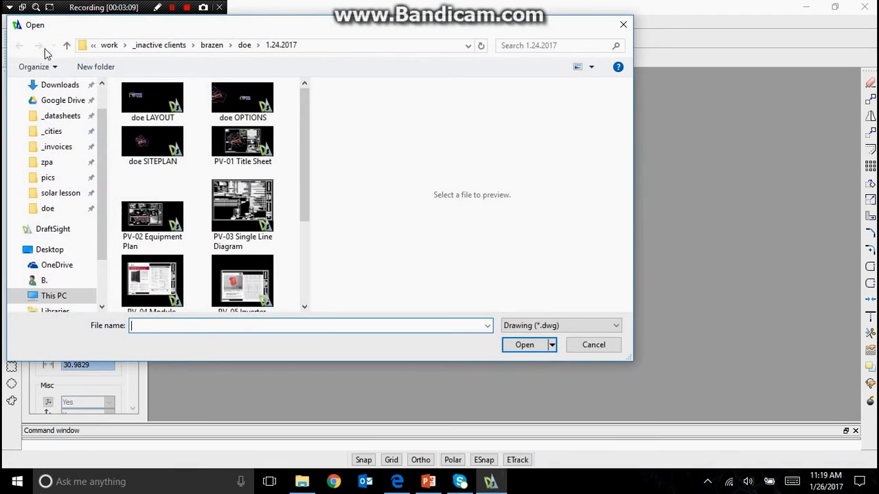
{"action": "scroll", "coordinate": [206, 227], "scroll_direction": "down", "scroll_amount": 5}
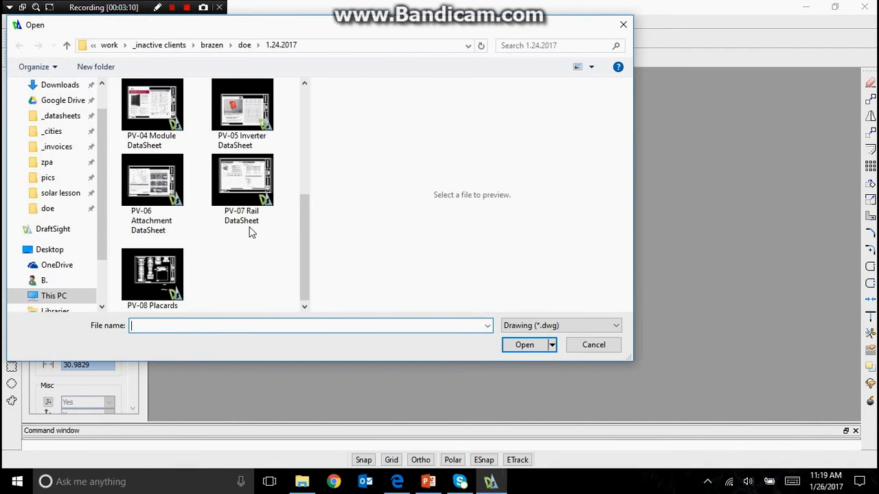
{"action": "double_click", "coordinate": [147, 273]}
{"action": "scroll", "coordinate": [606, 239], "scroll_direction": "up", "scroll_amount": 4}
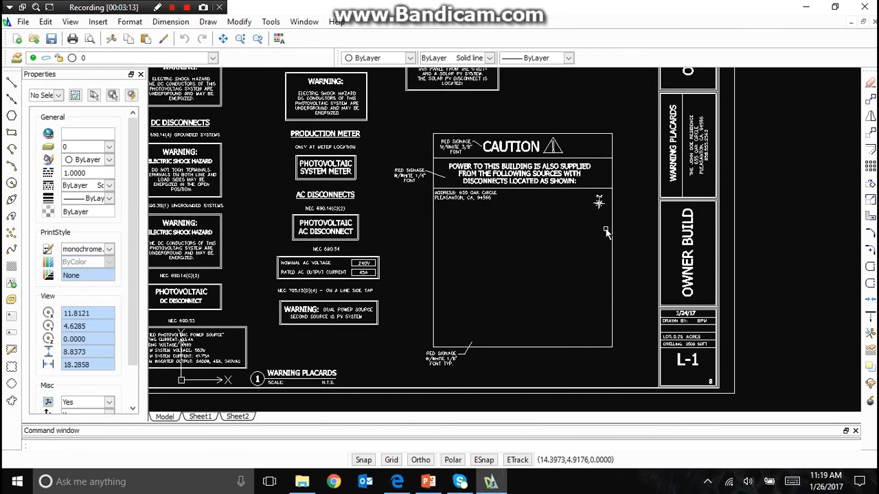
{"action": "left_click", "coordinate": [50, 39]}
{"action": "left_click", "coordinate": [50, 39]}
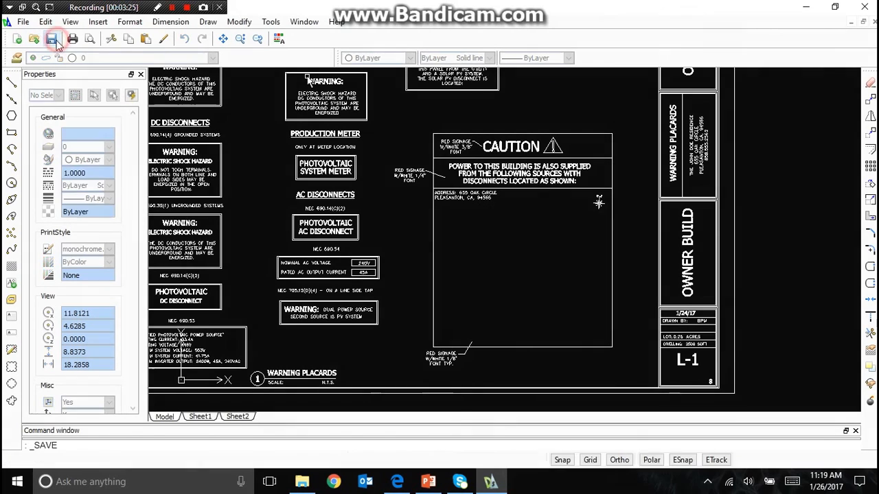
Open the doe SITEPLAN drawing from the 1.24.2017 folder
{"action": "left_click", "coordinate": [33, 40]}
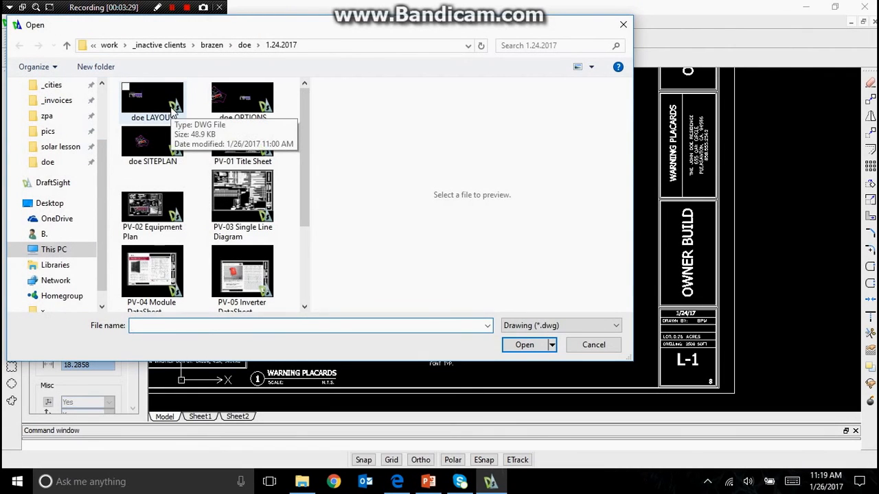
{"action": "left_click", "coordinate": [150, 148]}
{"action": "double_click", "coordinate": [150, 149]}
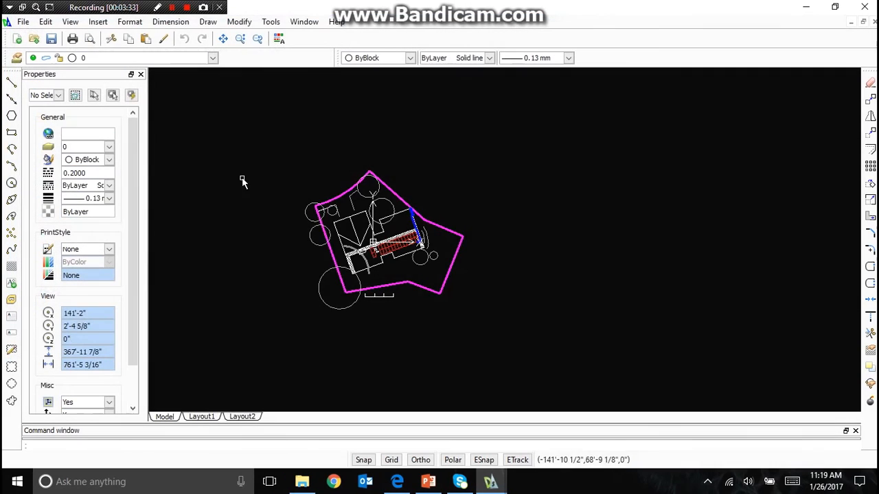
{"action": "scroll", "coordinate": [309, 199], "scroll_direction": "up", "scroll_amount": 3}
{"action": "scroll", "coordinate": [337, 210], "scroll_direction": "up", "scroll_amount": 2}
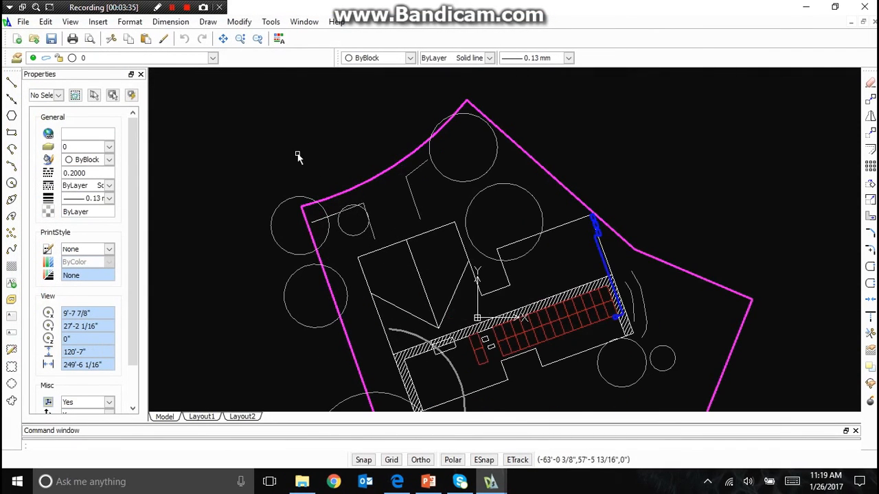
Copy the house, solar array, equipment and nearby trees without the property line, and close the site plan without saving changes
{"action": "scroll", "coordinate": [279, 134], "scroll_direction": "down", "scroll_amount": 2}
{"action": "left_click", "coordinate": [265, 140]}
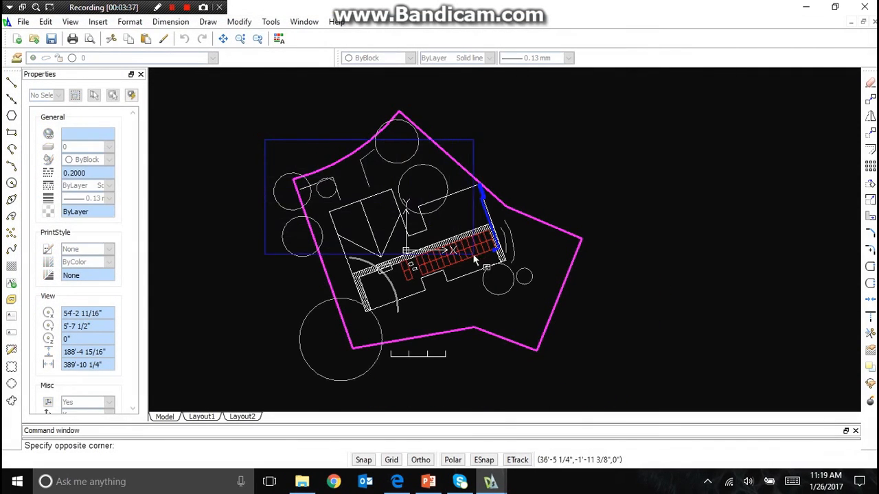
{"action": "left_click", "coordinate": [521, 325]}
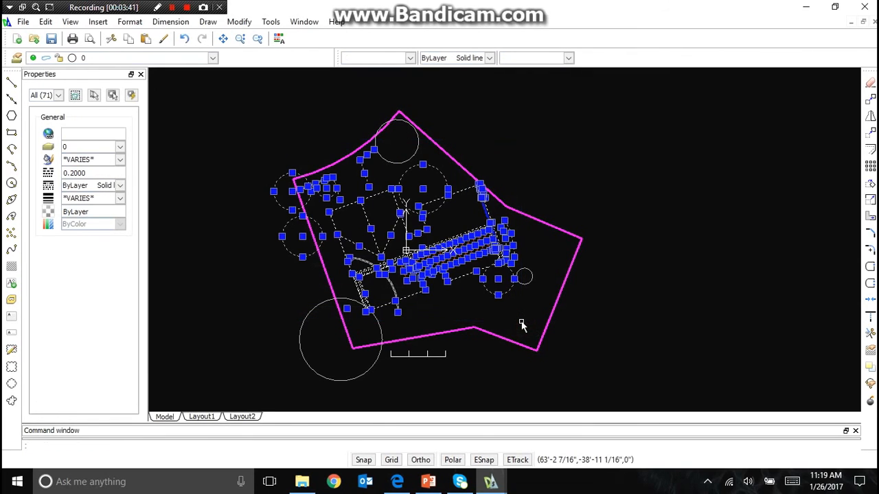
{"action": "key", "text": "Escape"}
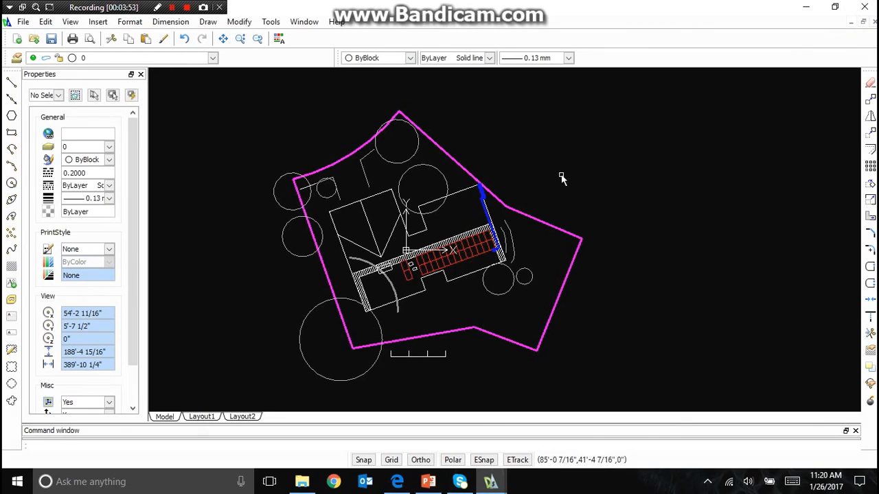
{"action": "left_click", "coordinate": [871, 24]}
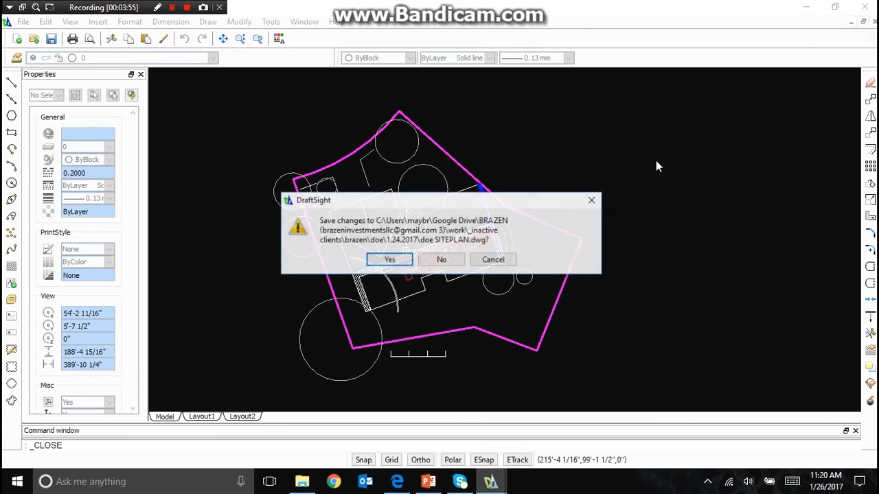
{"action": "left_click", "coordinate": [450, 257]}
Paste the copied site plan objects into the placards drawing, in the empty area beside the sheet
{"action": "scroll", "coordinate": [289, 261], "scroll_direction": "down", "scroll_amount": 15}
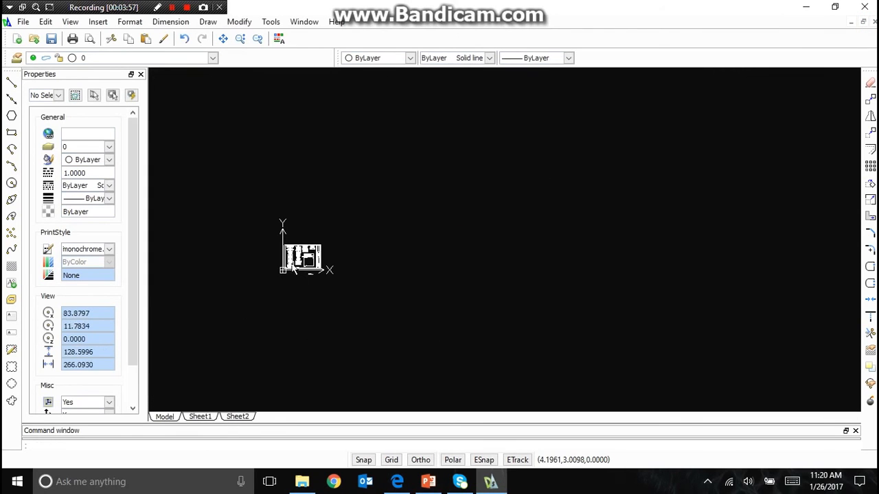
{"action": "scroll", "coordinate": [289, 268], "scroll_direction": "down", "scroll_amount": 3}
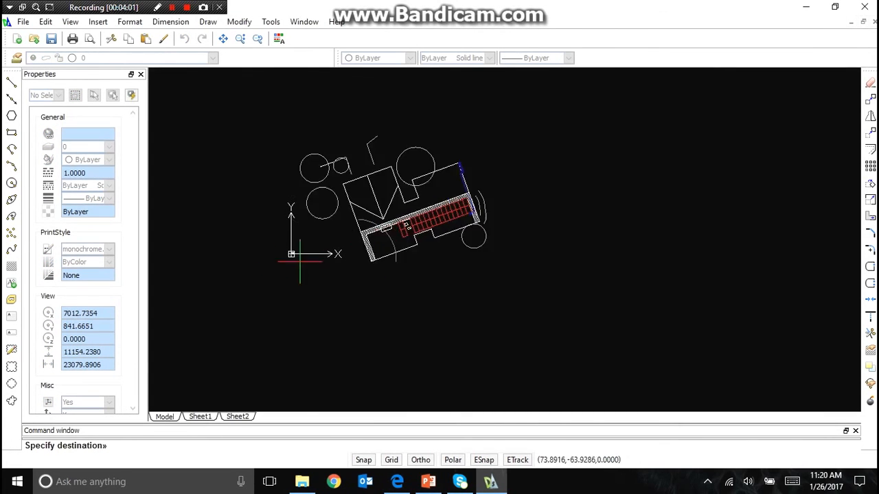
{"action": "left_click", "coordinate": [410, 237]}
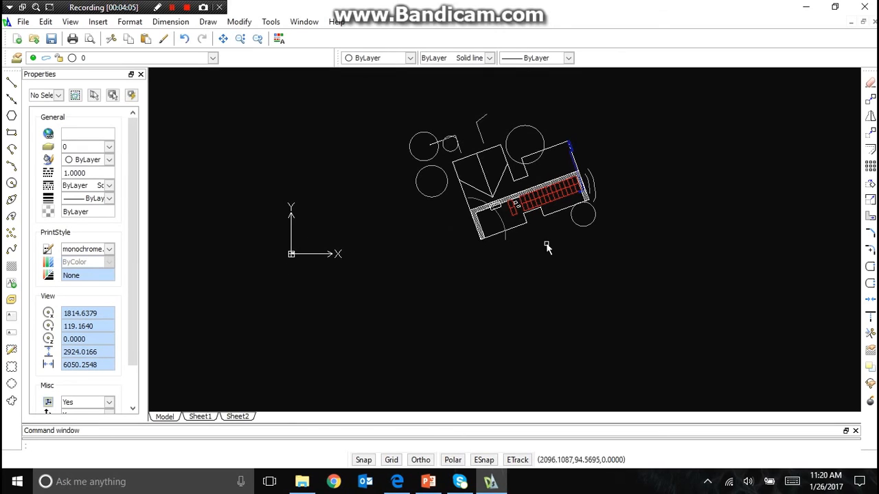
{"action": "left_click", "coordinate": [570, 215]}
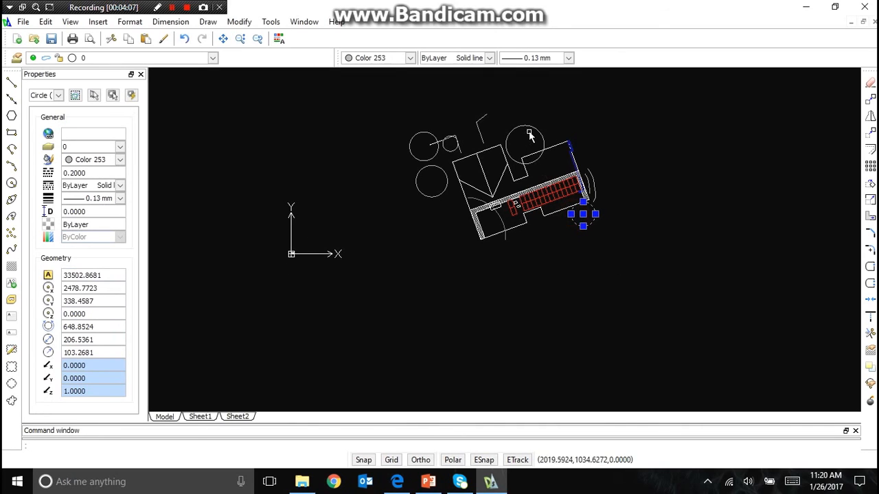
{"action": "left_click", "coordinate": [529, 135]}
{"action": "left_click", "coordinate": [496, 208]}
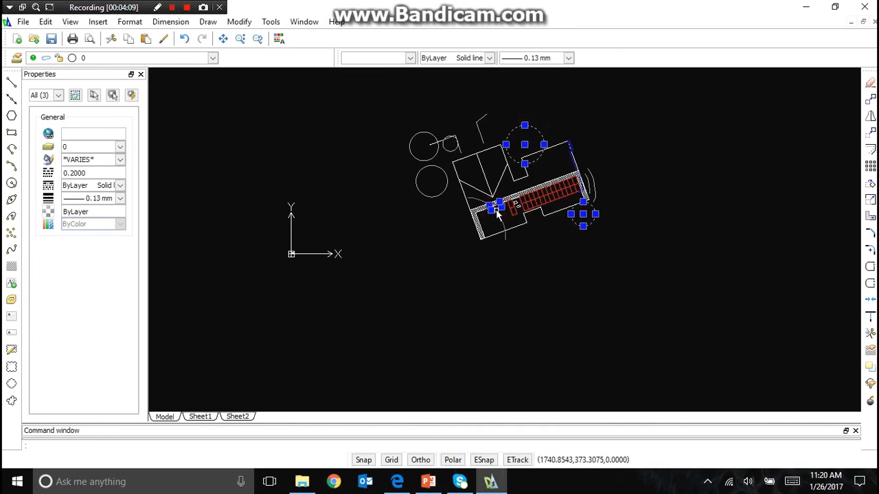
{"action": "key", "text": "Escape"}
Delete the tree circles and the tree arc around the house in the pasted site plan
{"action": "left_click", "coordinate": [501, 221]}
{"action": "left_click", "coordinate": [541, 153]}
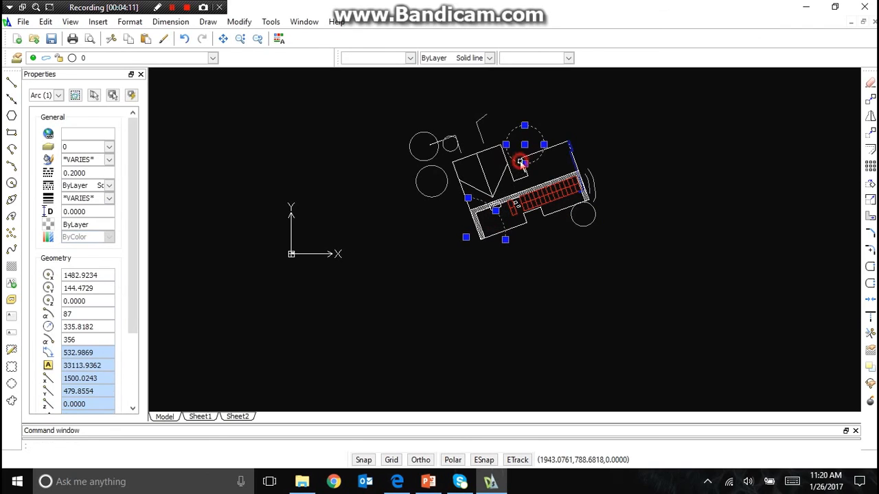
{"action": "left_click", "coordinate": [577, 226]}
{"action": "left_click", "coordinate": [447, 199]}
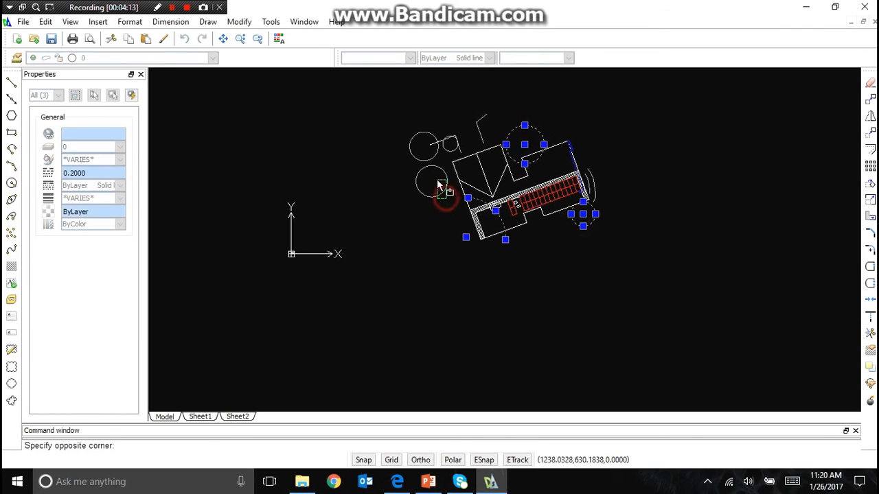
{"action": "left_click", "coordinate": [417, 155]}
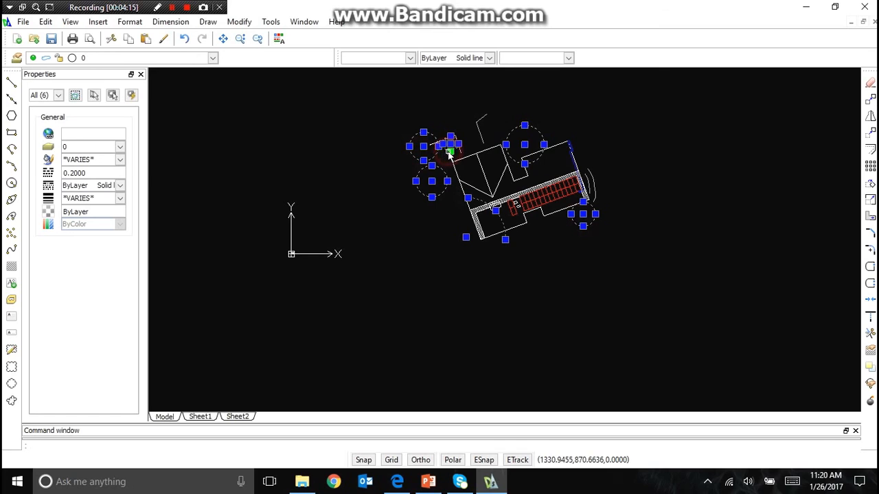
{"action": "key", "text": "Delete"}
Scale the remaining site plan objects by a factor of .003 about a base point just outside the placards sheet's right border
{"action": "left_click", "coordinate": [396, 104]}
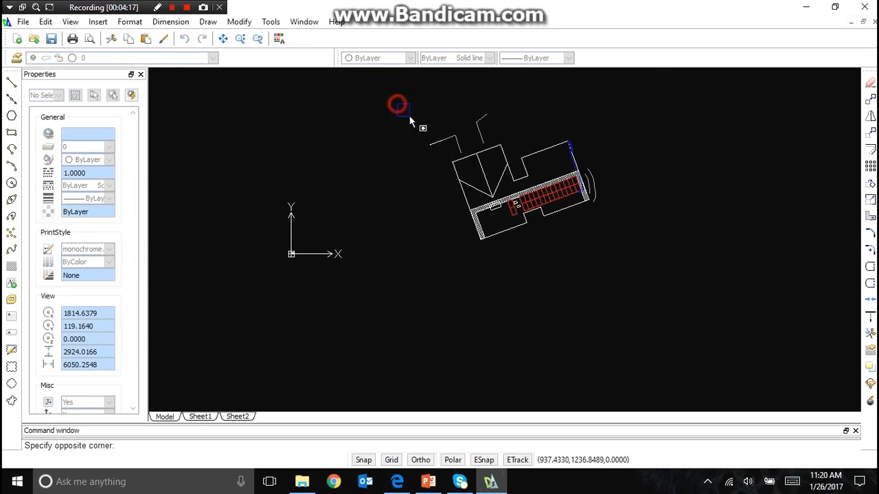
{"action": "left_click", "coordinate": [635, 292]}
{"action": "right_click", "coordinate": [637, 291]}
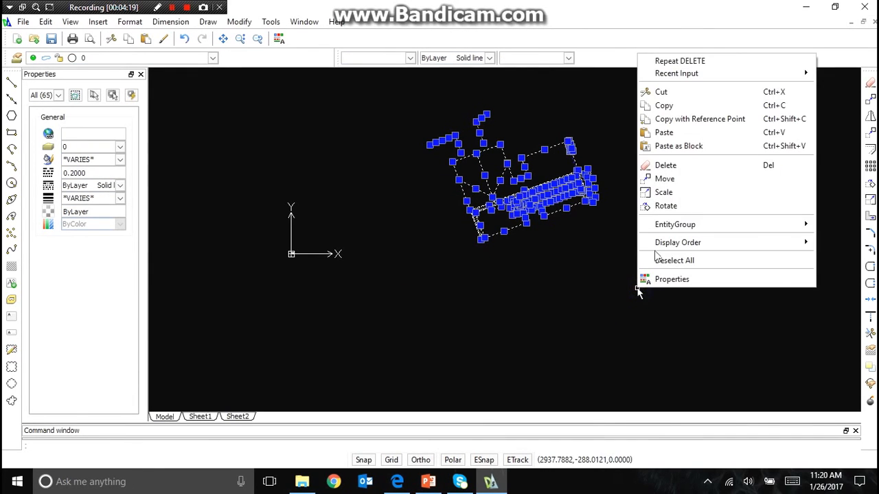
{"action": "left_click", "coordinate": [687, 193]}
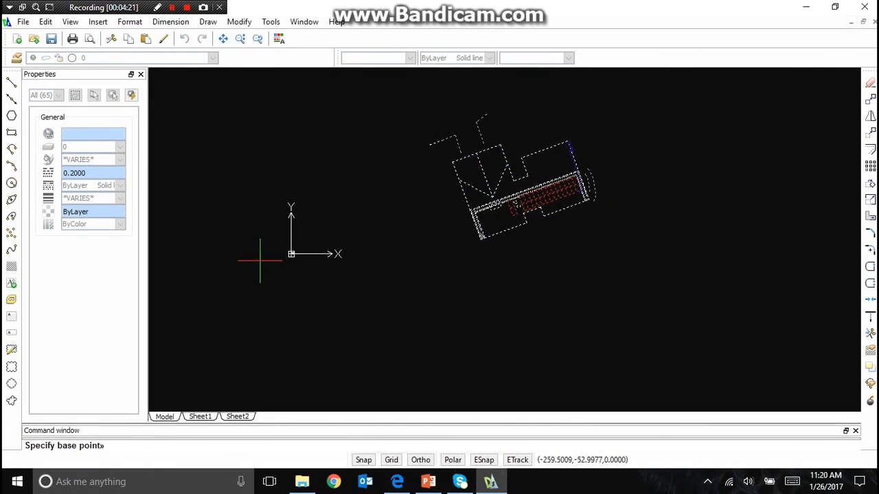
{"action": "scroll", "coordinate": [263, 259], "scroll_direction": "up", "scroll_amount": 5}
{"action": "middle_click_drag", "start_coordinate": [332, 224], "coordinate": [428, 241]}
{"action": "scroll", "coordinate": [508, 251], "scroll_direction": "down", "scroll_amount": 5}
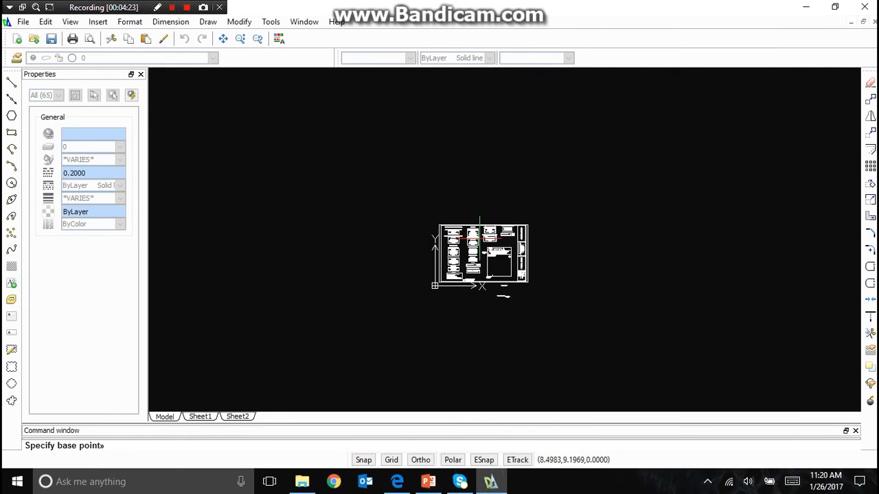
{"action": "scroll", "coordinate": [574, 300], "scroll_direction": "up", "scroll_amount": 3}
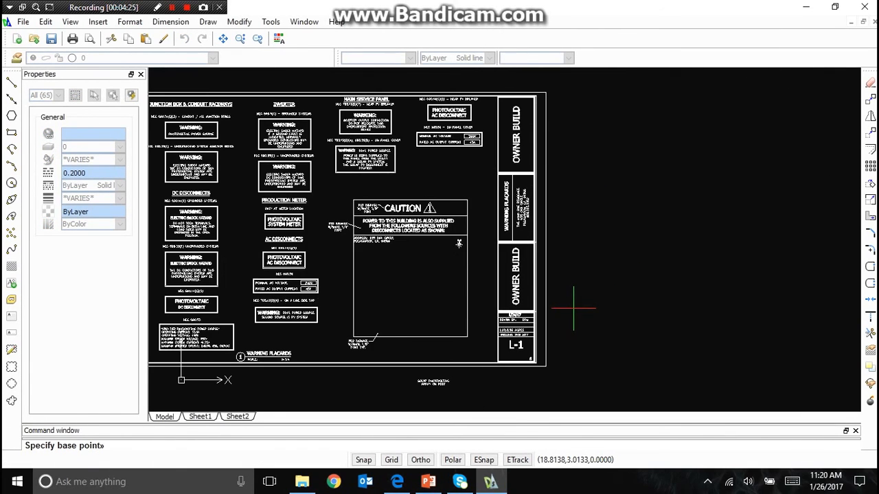
{"action": "left_click", "coordinate": [574, 308]}
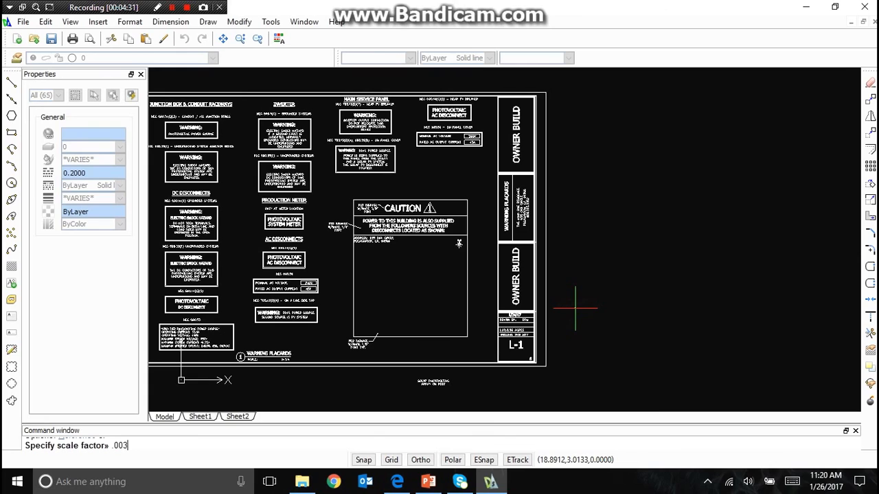
{"action": "type", "text": ".003"}
{"action": "key", "text": "Return"}
Move the scaled site plan into the empty area of the CAUTION placard, below the address
{"action": "left_click", "coordinate": [616, 179]}
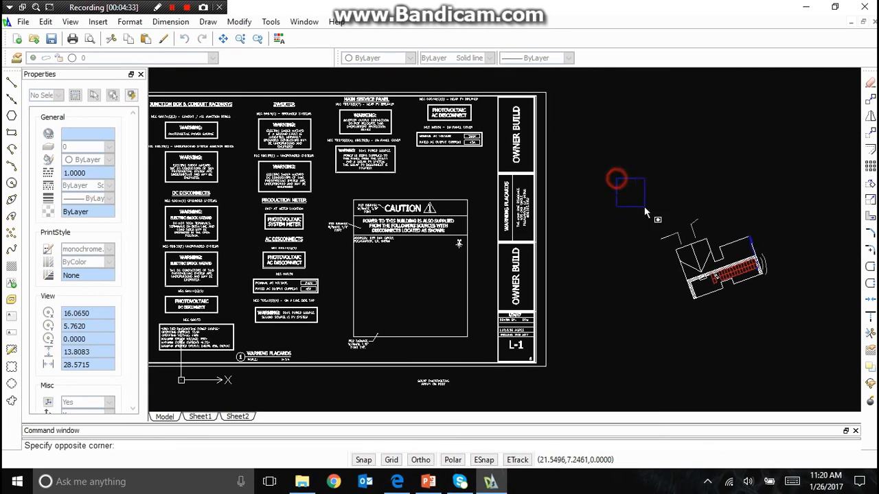
{"action": "left_click", "coordinate": [796, 336]}
{"action": "right_click", "coordinate": [796, 336]}
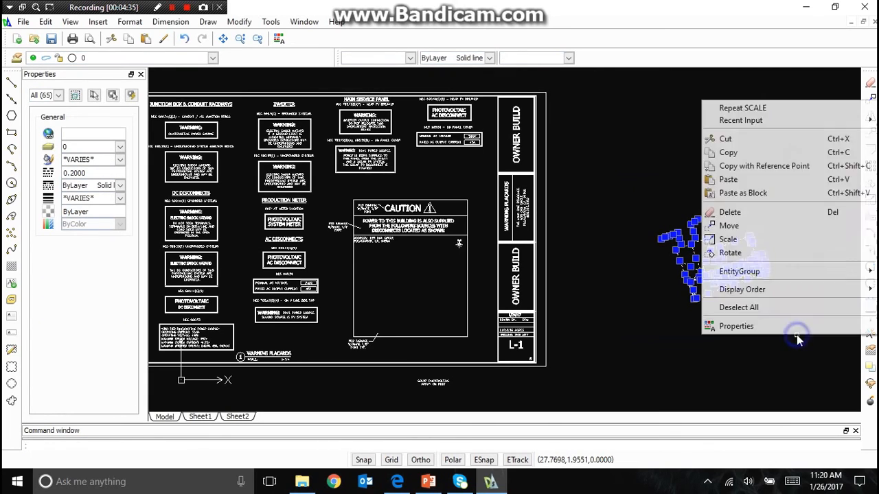
{"action": "left_click", "coordinate": [635, 252]}
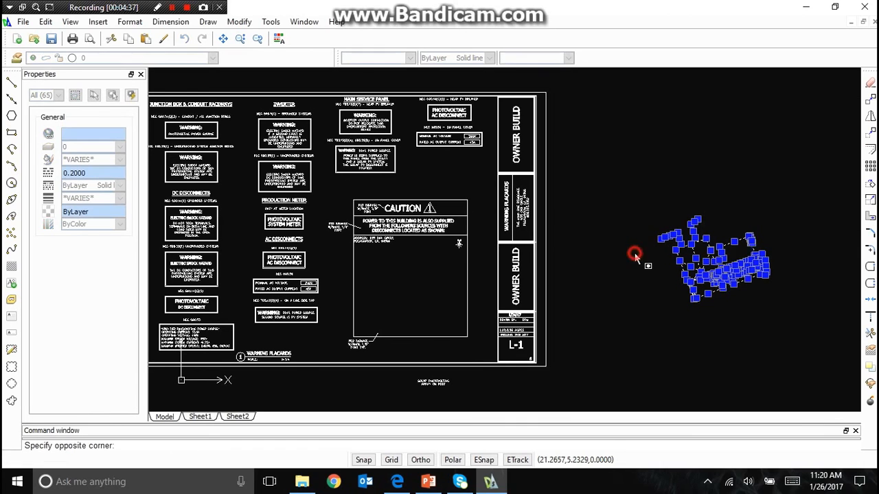
{"action": "left_click", "coordinate": [654, 267]}
{"action": "left_click", "coordinate": [612, 195]}
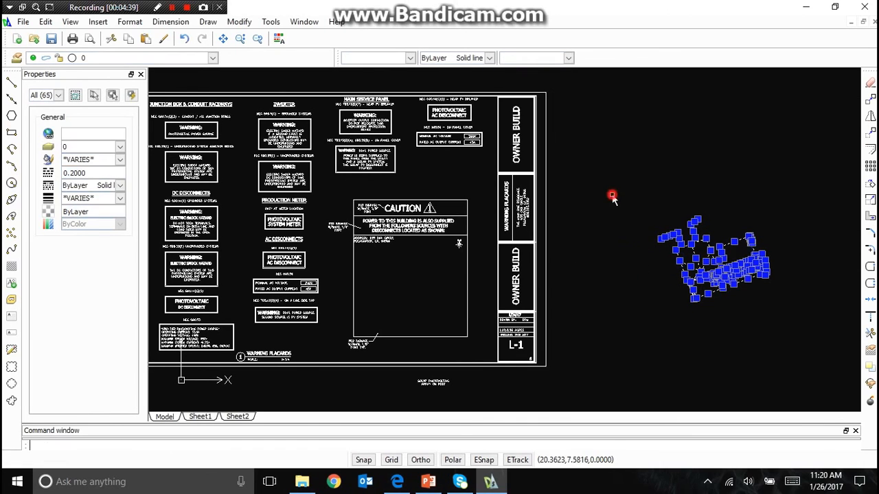
{"action": "left_click", "coordinate": [781, 337]}
{"action": "right_click", "coordinate": [785, 338]}
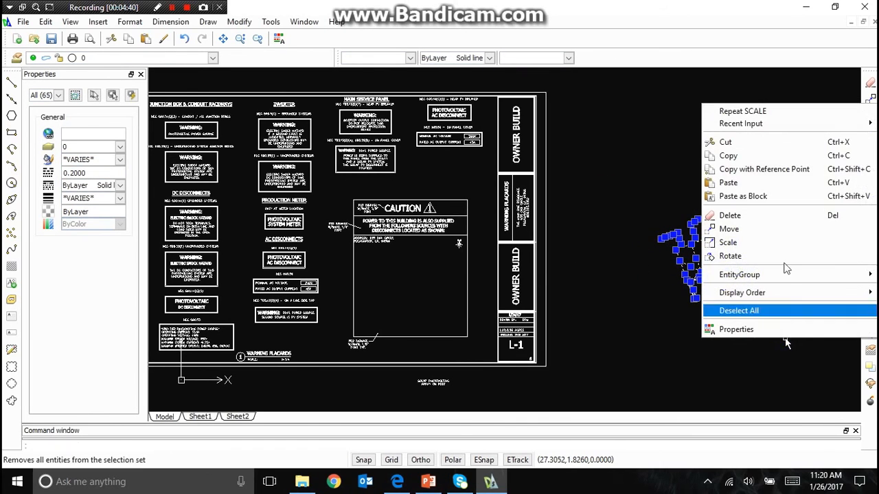
{"action": "left_click", "coordinate": [780, 230]}
{"action": "left_click", "coordinate": [738, 264]}
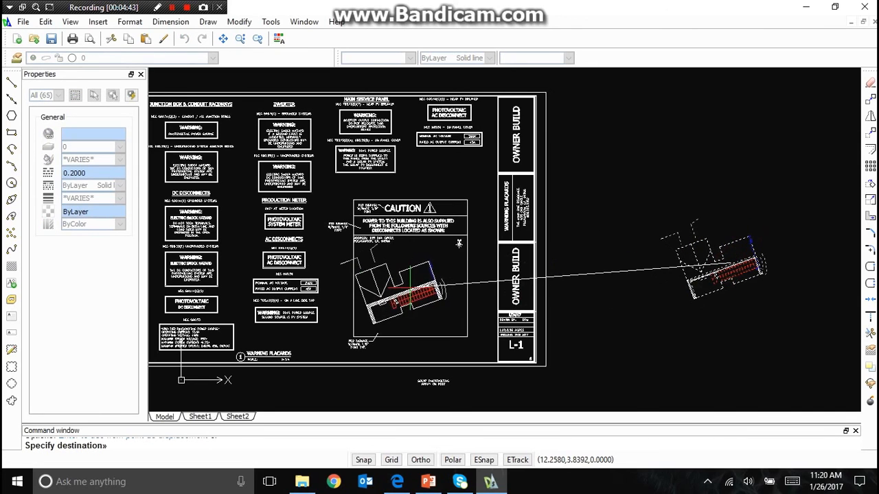
{"action": "left_click", "coordinate": [425, 292]}
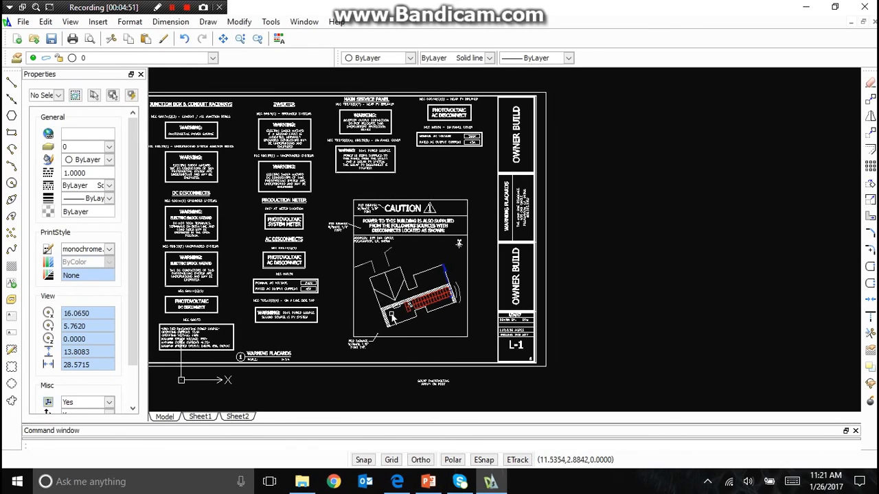
Move the "SOLAR PHOTOVOLTAIC ARRAY ON ROOF" note from beneath the sheet to just below the house in the CAUTION placard
{"action": "left_click", "coordinate": [436, 387]}
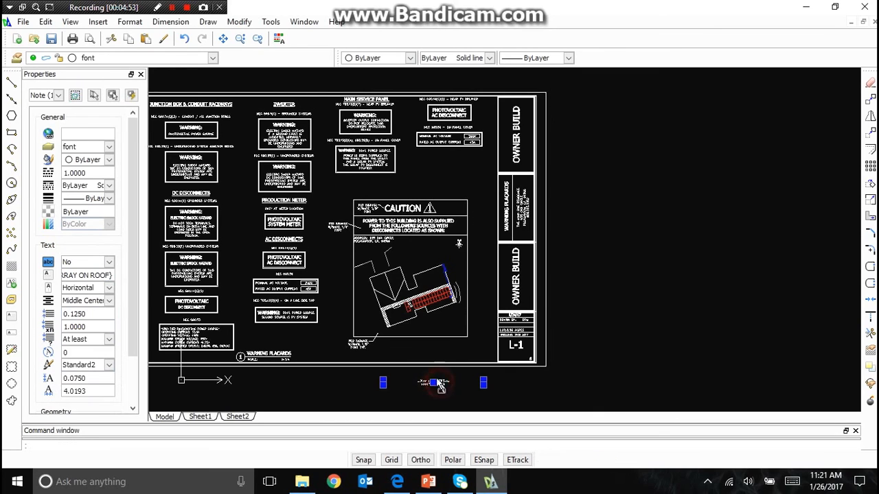
{"action": "key", "text": "Escape"}
{"action": "scroll", "coordinate": [431, 350], "scroll_direction": "up", "scroll_amount": 4}
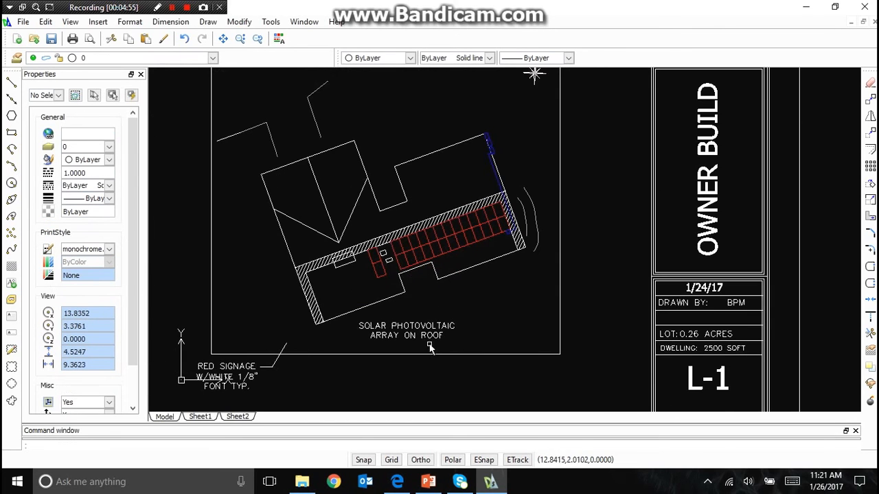
{"action": "scroll", "coordinate": [425, 295], "scroll_direction": "down", "scroll_amount": 4}
Move the "PV SYSTEM DISCONNECT FOR UTILITY OPERATION" and "METER & MAIN SERVICE" notes from beneath the sheet to above the house in the placard
{"action": "left_click", "coordinate": [421, 358]}
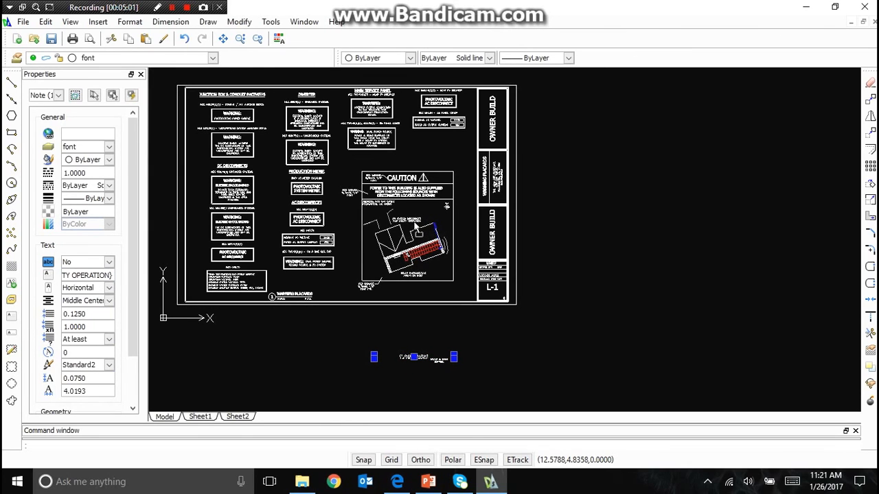
{"action": "key", "text": "Delete"}
{"action": "key", "text": "ctrl+z"}
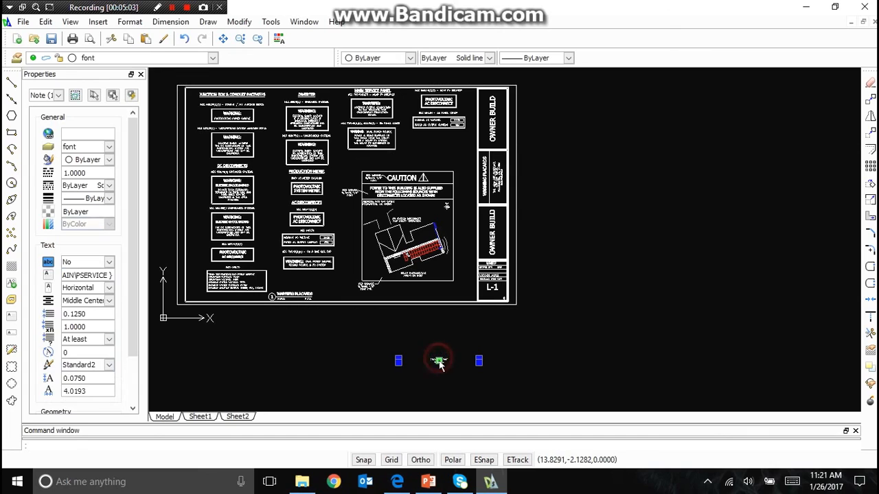
{"action": "left_click", "coordinate": [438, 360]}
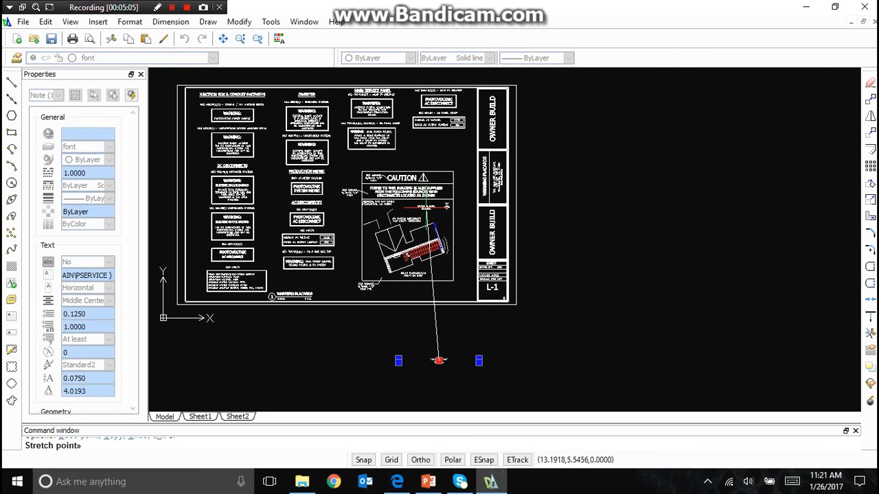
{"action": "left_click", "coordinate": [427, 207]}
Draw a leader line from the METER & MAIN SERVICE note to the uppermost blue equipment box at the house corner
{"action": "scroll", "coordinate": [427, 207], "scroll_direction": "up", "scroll_amount": 4}
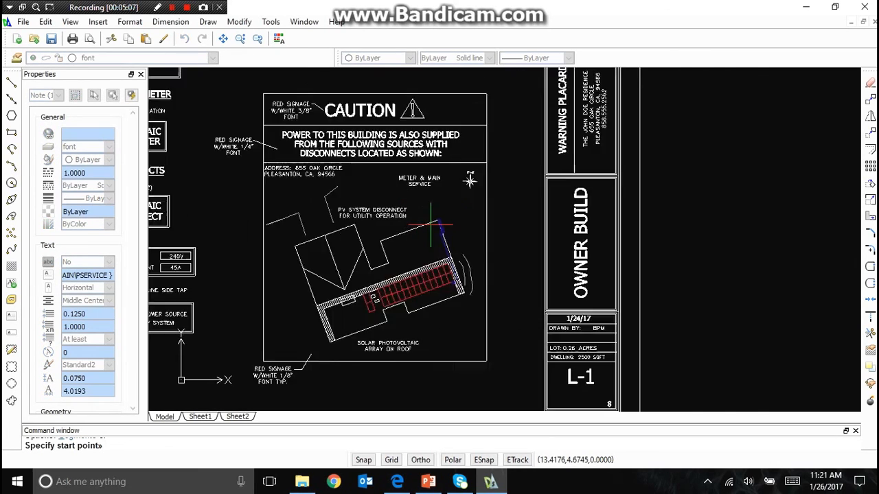
{"action": "scroll", "coordinate": [429, 213], "scroll_direction": "up", "scroll_amount": 5}
{"action": "left_click", "coordinate": [417, 136]}
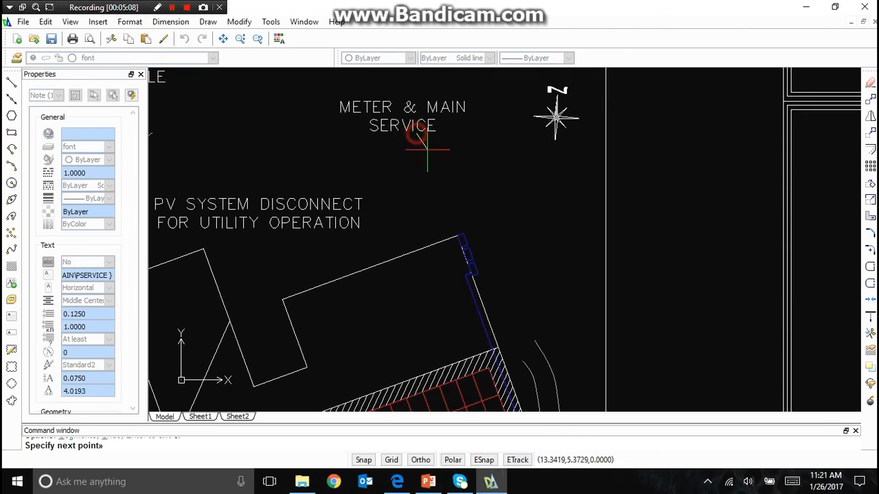
{"action": "left_click", "coordinate": [459, 235]}
{"action": "key", "text": "Return"}
Draw a leader line from the PV SYSTEM DISCONNECT note to the middle blue equipment box on the house wall
{"action": "key", "text": "Return"}
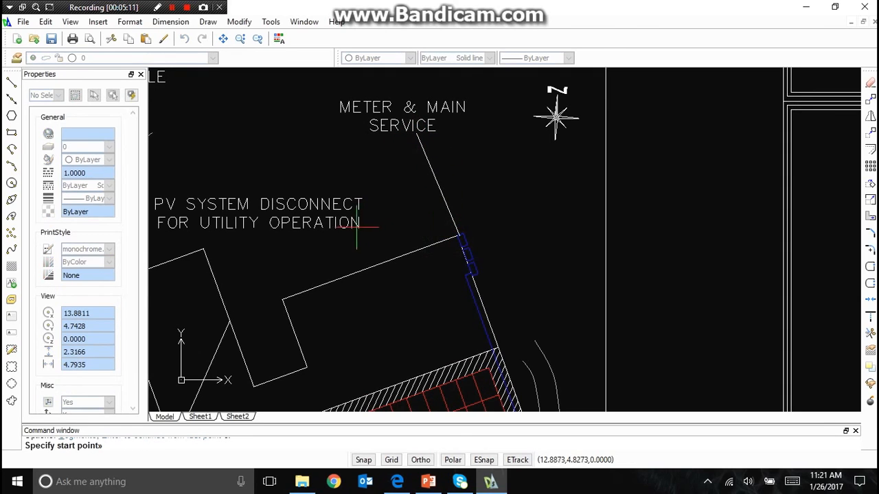
{"action": "left_click", "coordinate": [349, 232]}
{"action": "left_click", "coordinate": [466, 255]}
{"action": "key", "text": "Return"}
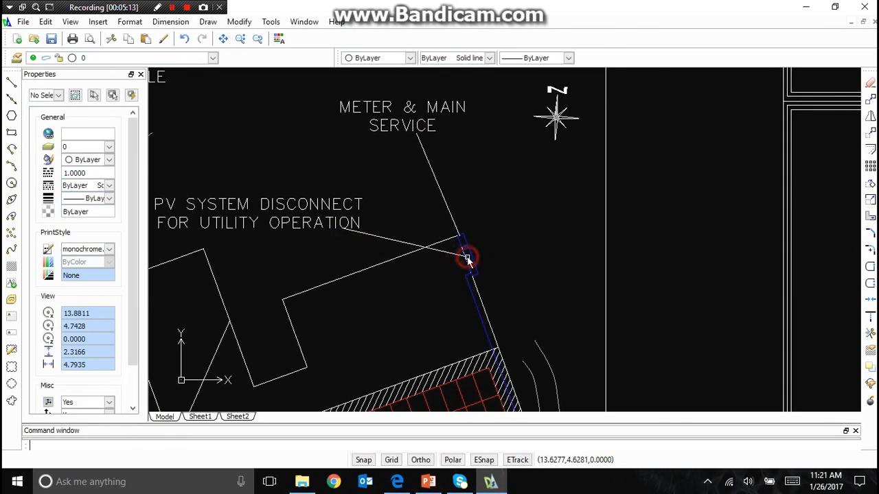
Draw a leader line from the SOLAR PHOTOVOLTAIC ARRAY ON ROOF note to the middle of the red solar array
{"action": "scroll", "coordinate": [498, 199], "scroll_direction": "down", "scroll_amount": 4}
{"action": "scroll", "coordinate": [427, 215], "scroll_direction": "up", "scroll_amount": 2}
{"action": "scroll", "coordinate": [447, 172], "scroll_direction": "down", "scroll_amount": 3}
{"action": "scroll", "coordinate": [418, 274], "scroll_direction": "up", "scroll_amount": 3}
{"action": "key", "text": "Return"}
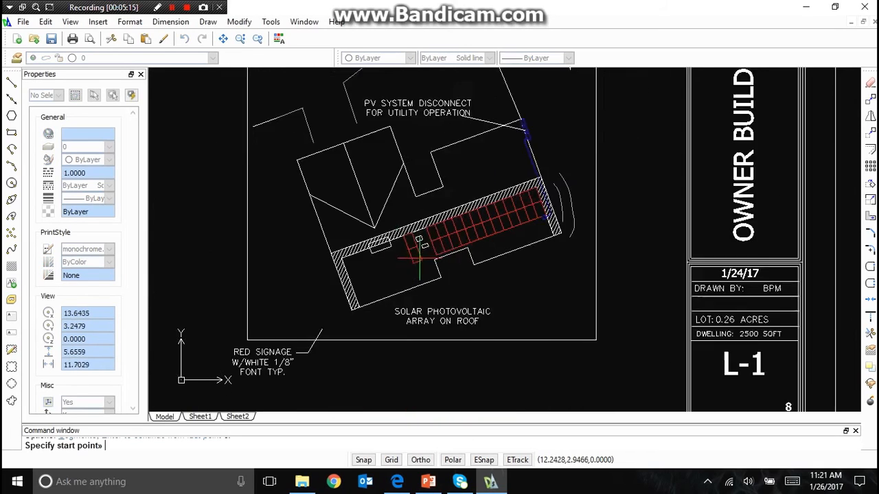
{"action": "left_click", "coordinate": [458, 316]}
{"action": "scroll", "coordinate": [463, 237], "scroll_direction": "up", "scroll_amount": 3}
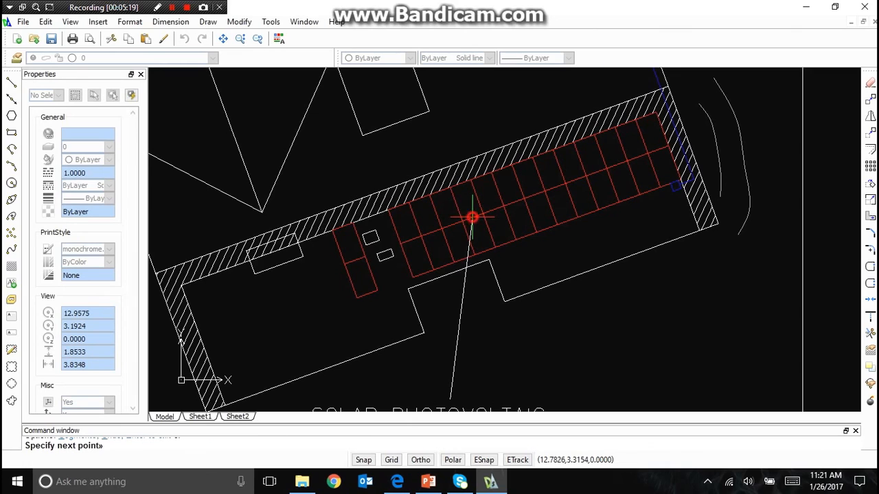
{"action": "left_click", "coordinate": [472, 216]}
{"action": "key", "text": "Return"}
Shorten the PV SYSTEM DISCONNECT leader by stretching its start point to the end of the note's second line
{"action": "scroll", "coordinate": [412, 306], "scroll_direction": "down", "scroll_amount": 5}
{"action": "scroll", "coordinate": [449, 201], "scroll_direction": "up", "scroll_amount": 5}
{"action": "left_click", "coordinate": [527, 252]}
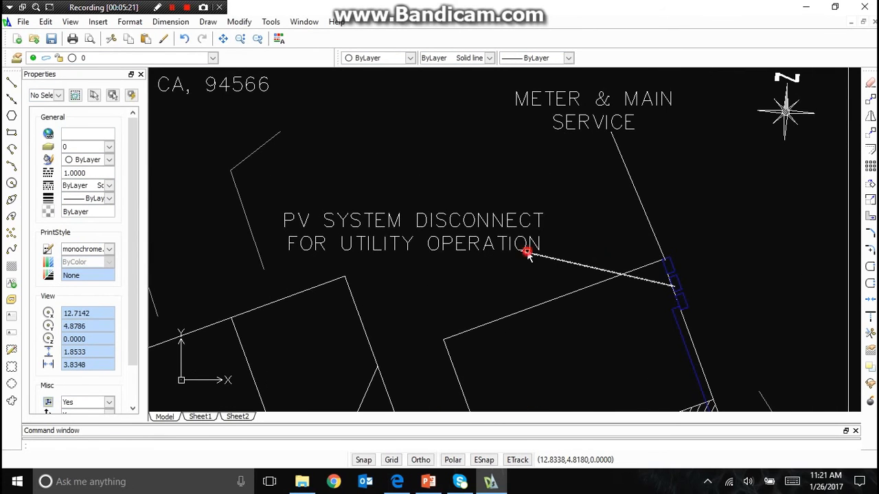
{"action": "left_click", "coordinate": [522, 252]}
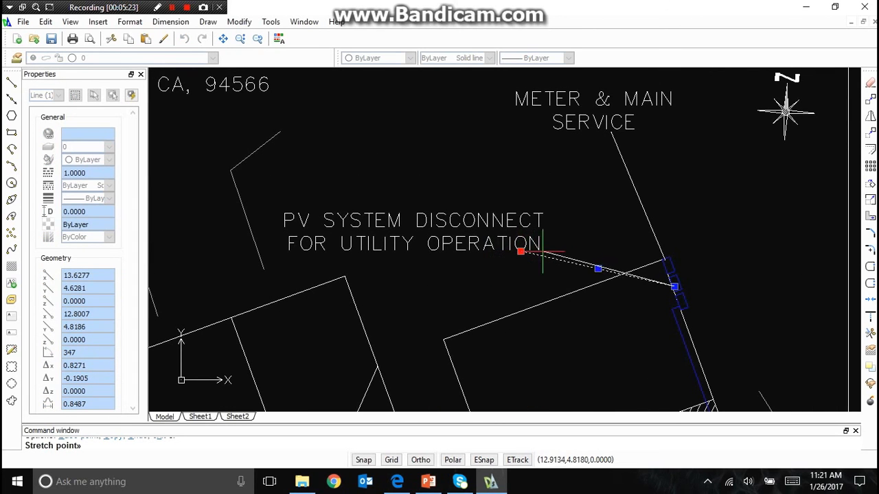
{"action": "left_click", "coordinate": [543, 252]}
{"action": "key", "text": "Escape"}
Save the finished placards drawing with the whole sheet in view
{"action": "scroll", "coordinate": [532, 300], "scroll_direction": "down", "scroll_amount": 5}
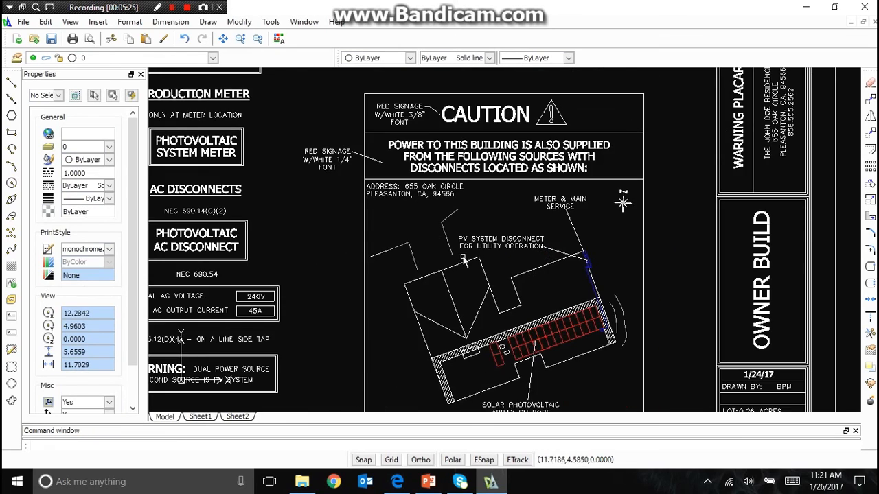
{"action": "scroll", "coordinate": [371, 256], "scroll_direction": "down", "scroll_amount": 3}
{"action": "scroll", "coordinate": [575, 314], "scroll_direction": "down", "scroll_amount": 2}
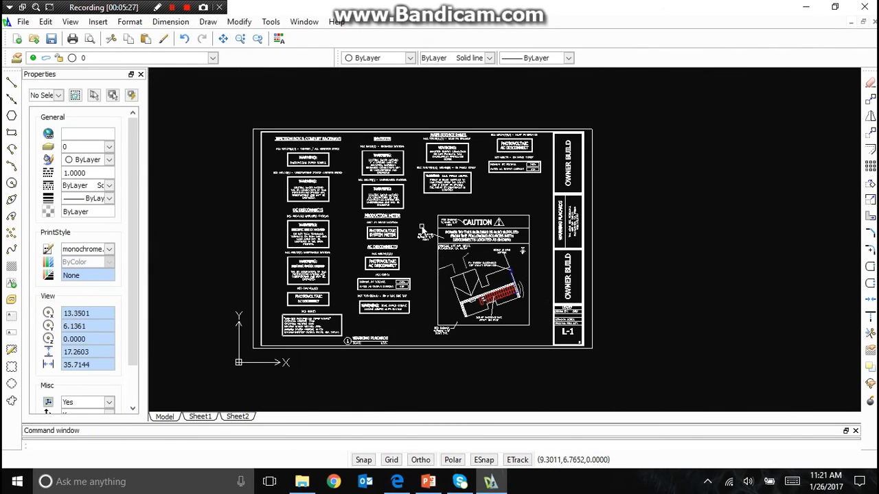
{"action": "scroll", "coordinate": [426, 225], "scroll_direction": "up", "scroll_amount": 2}
{"action": "left_click", "coordinate": [52, 40]}
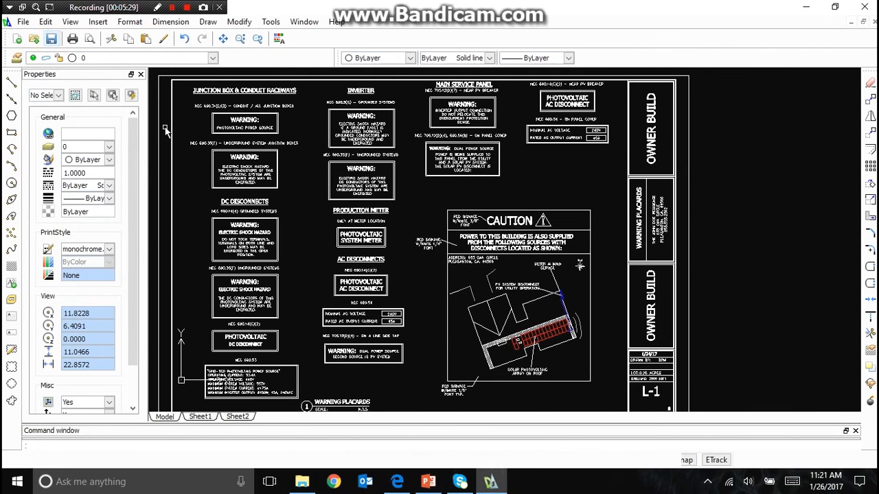
{"action": "scroll", "coordinate": [404, 266], "scroll_direction": "down", "scroll_amount": 2}
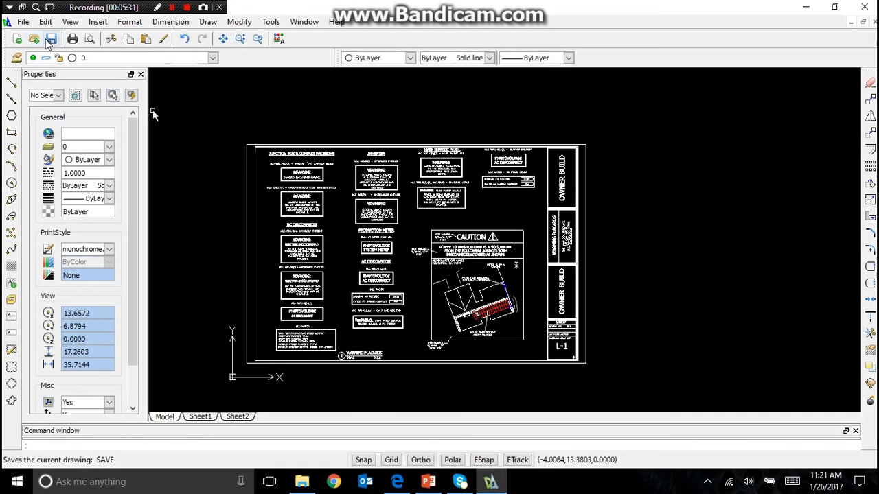
{"action": "left_click", "coordinate": [51, 39]}
Export the Model sheet as PV-08 Placards.pdf with a different standard paper size, and save and close the placards drawing
{"action": "left_click", "coordinate": [20, 22]}
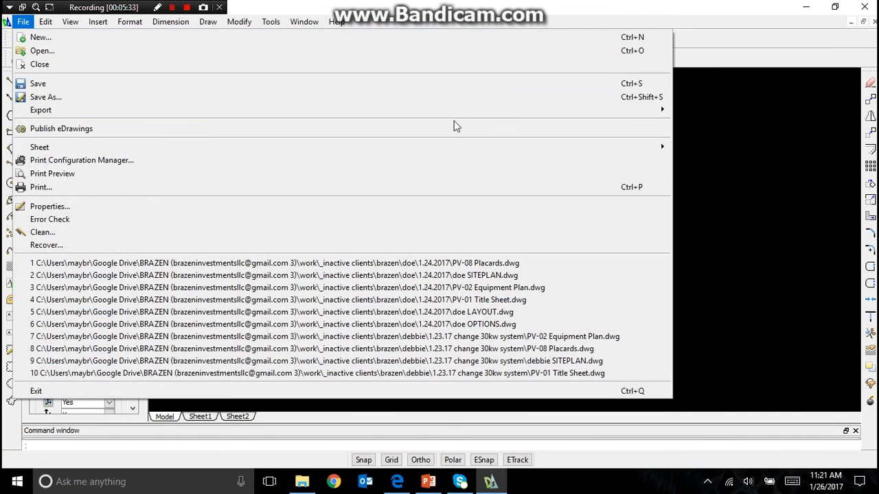
{"action": "mouse_move", "coordinate": [657, 110]}
{"action": "left_click", "coordinate": [694, 126]}
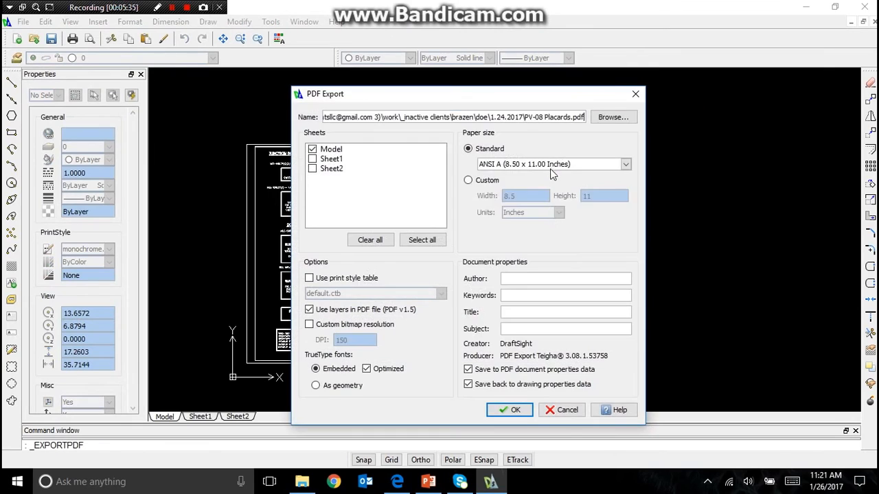
{"action": "left_click", "coordinate": [553, 164]}
{"action": "left_click", "coordinate": [557, 206]}
{"action": "key", "text": "Return"}
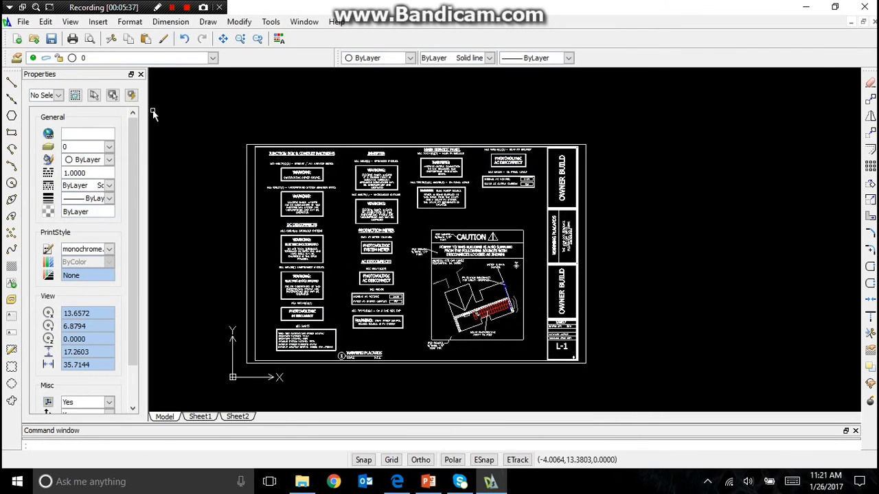
{"action": "left_click", "coordinate": [51, 39]}
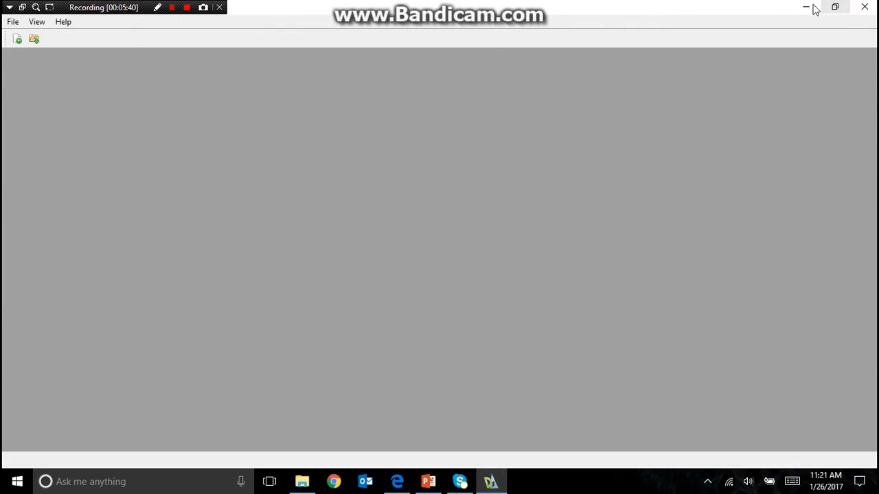
{"action": "left_click", "coordinate": [810, 7]}
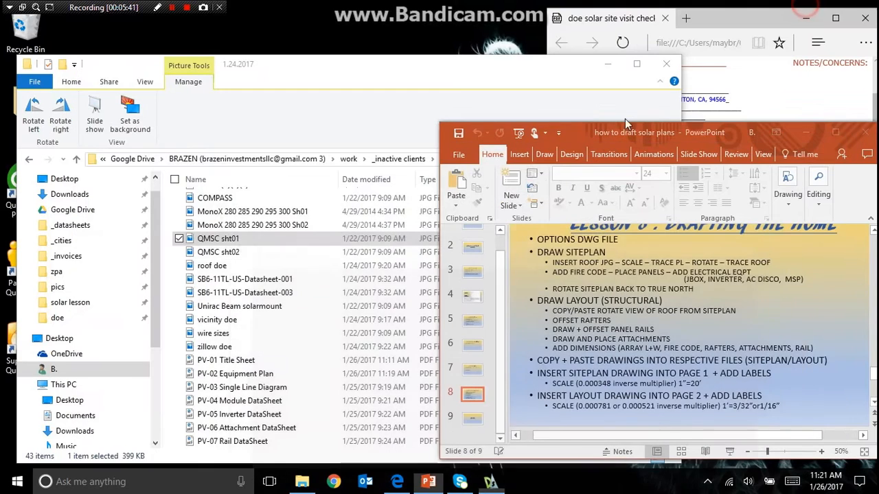
Select the eight plan PDFs from PV-01 Title Sheet to PV-08 Placards in the 1.24.2017 folder
{"action": "left_click", "coordinate": [278, 364]}
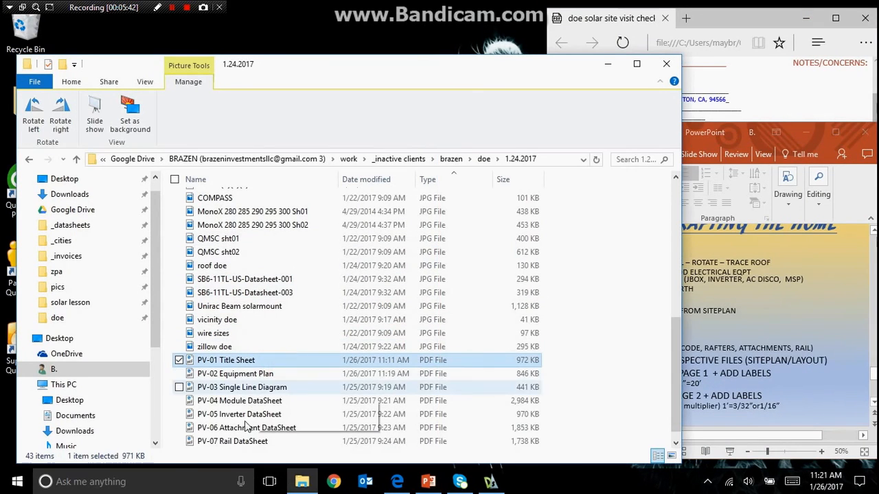
{"action": "left_click", "coordinate": [265, 375], "text": "ctrl"}
{"action": "left_click", "coordinate": [265, 387], "text": "ctrl"}
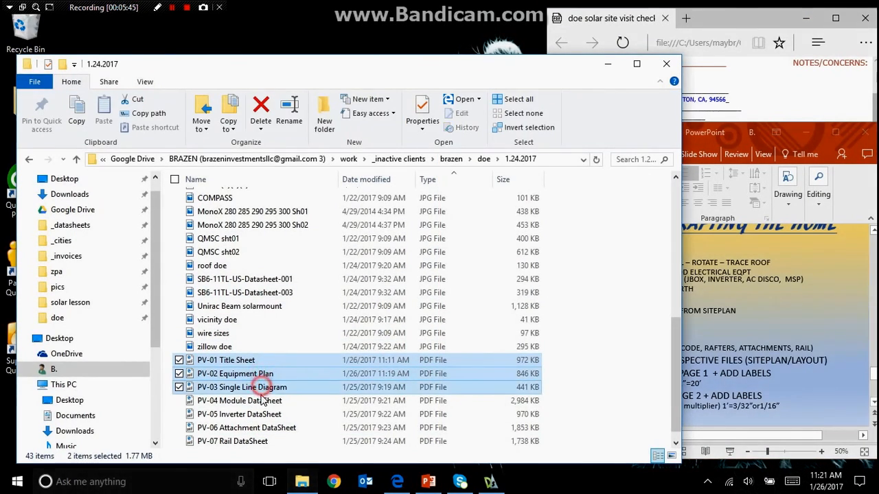
{"action": "left_click", "coordinate": [262, 401], "text": "ctrl"}
{"action": "left_click", "coordinate": [261, 415], "text": "ctrl"}
{"action": "left_click", "coordinate": [251, 428], "text": "ctrl"}
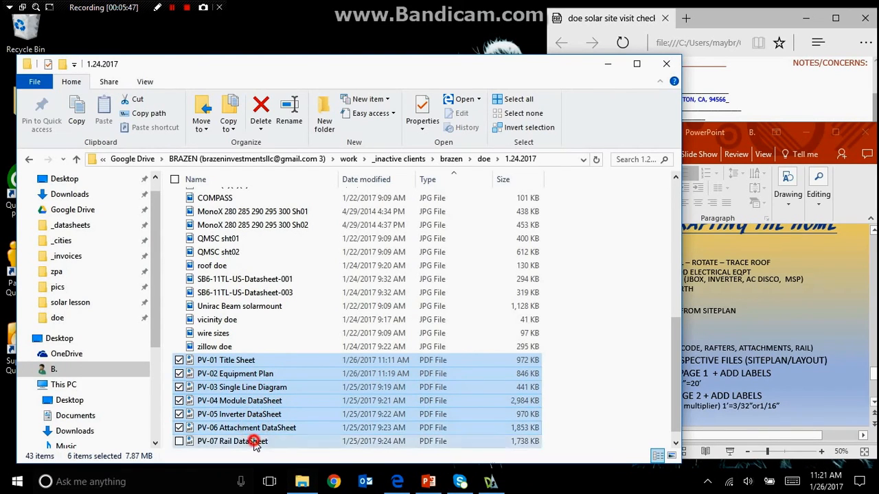
{"action": "left_click", "coordinate": [255, 441], "text": "ctrl"}
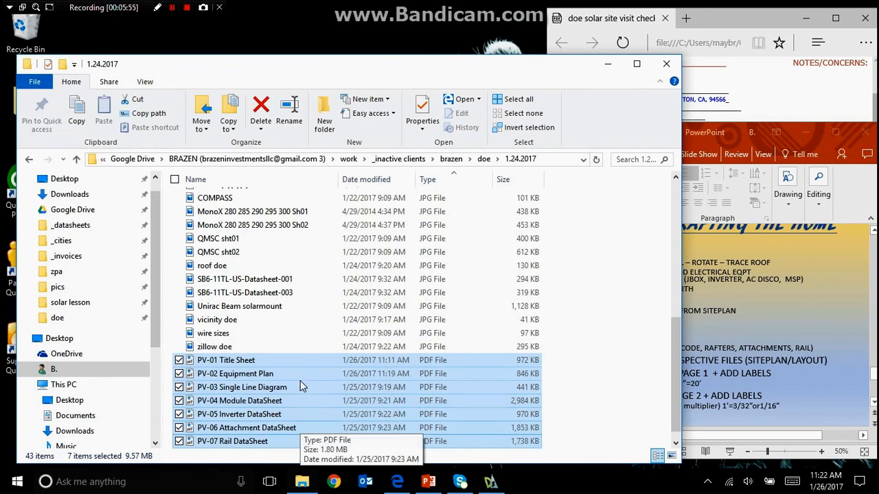
{"action": "scroll", "coordinate": [302, 382], "scroll_direction": "down", "scroll_amount": 1}
{"action": "left_click", "coordinate": [247, 442], "text": "ctrl"}
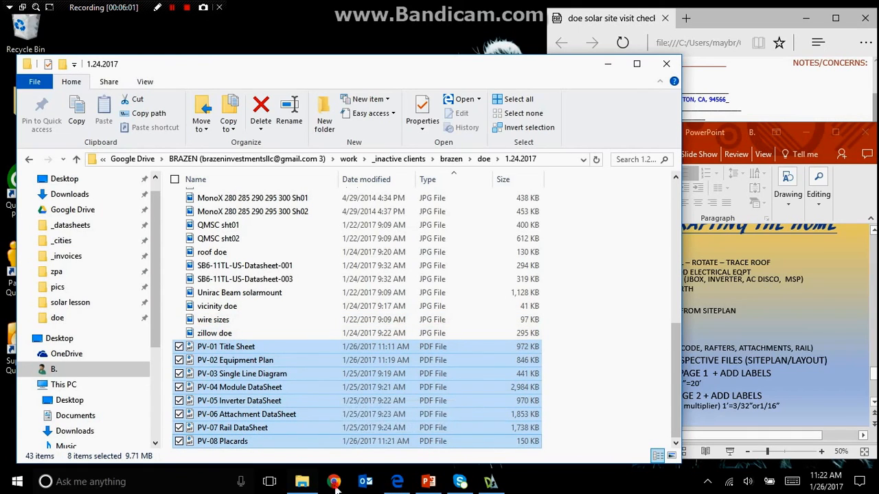
Switch to Chrome and open the iLovePDF site's Merge PDF tool, keeping the project folder's file list partly in view
{"action": "left_click", "coordinate": [335, 482]}
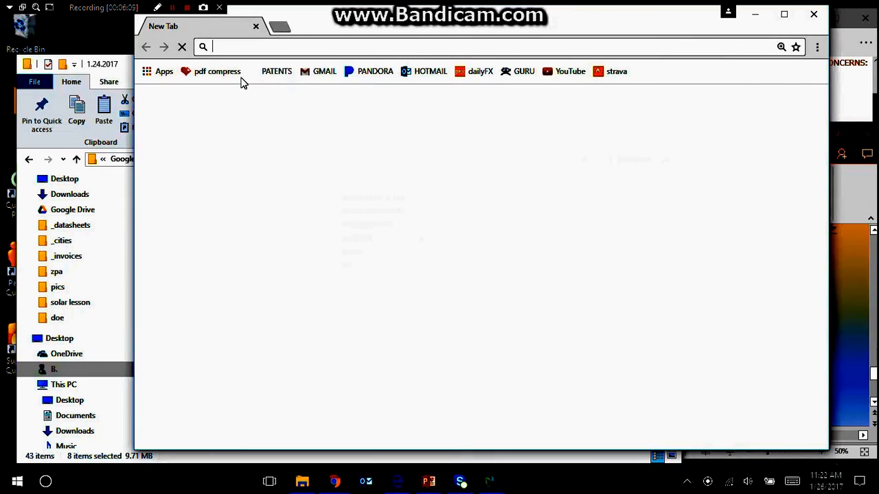
{"action": "left_click", "coordinate": [232, 75]}
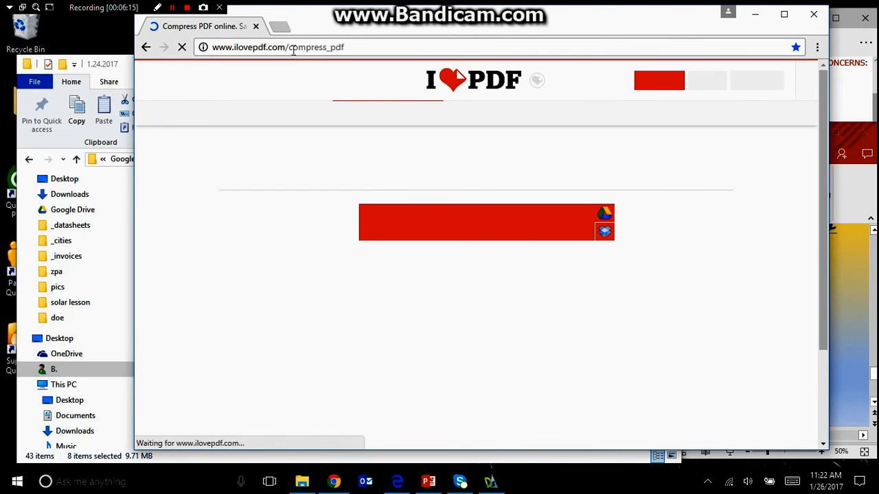
{"action": "left_click_drag", "start_coordinate": [374, 28], "coordinate": [462, 29]}
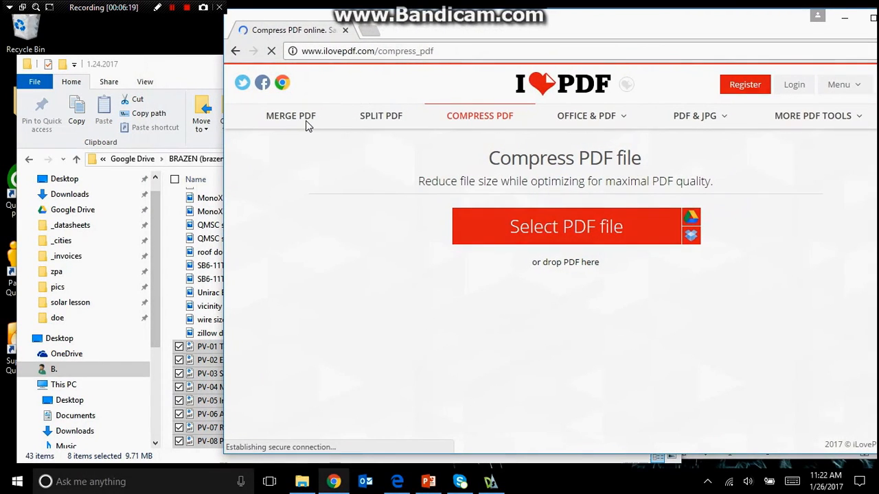
{"action": "left_click", "coordinate": [306, 118]}
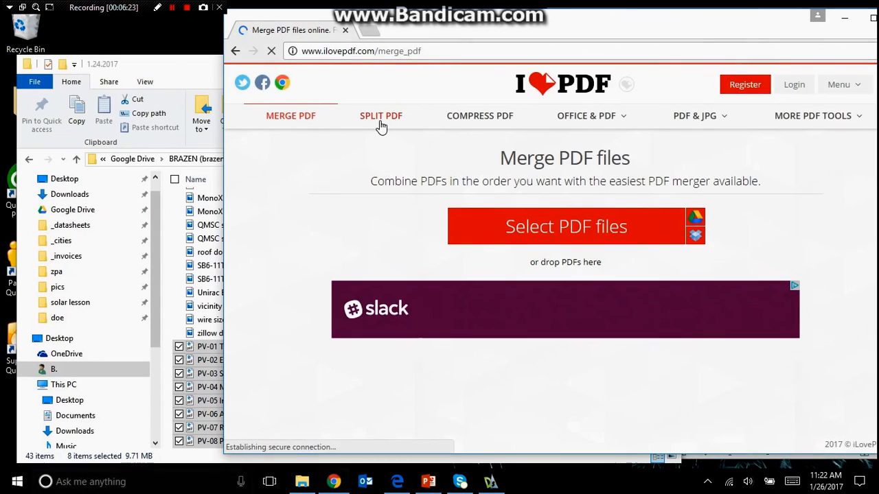
{"action": "mouse_move", "coordinate": [587, 124]}
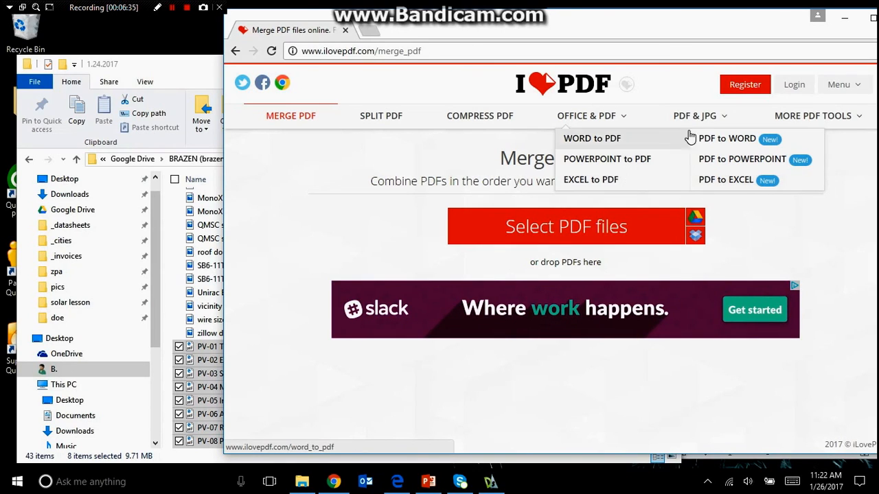
{"action": "mouse_move", "coordinate": [706, 127]}
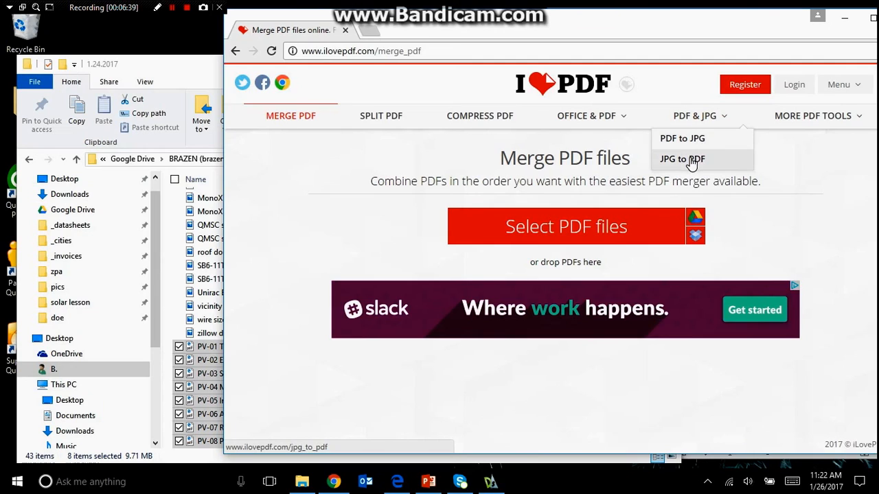
{"action": "mouse_move", "coordinate": [851, 122]}
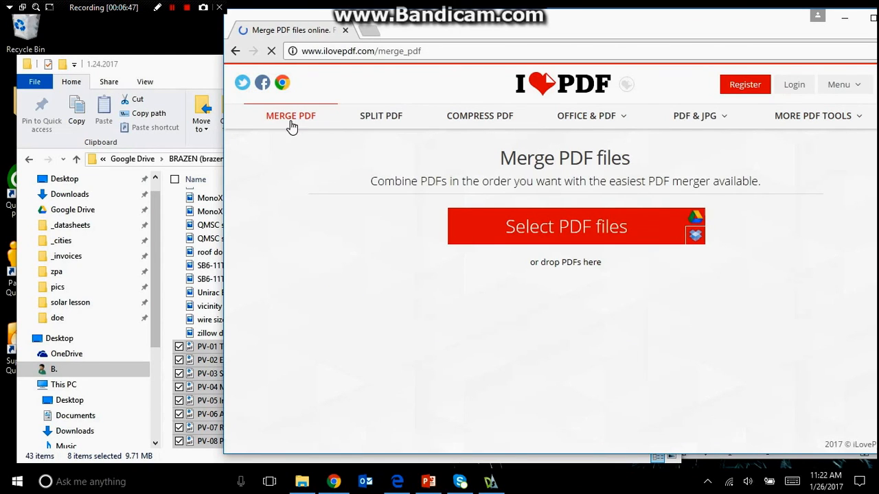
Add the eight PDFs from PV-01 Title Sheet to PV-08 Placards in the 1.24.2017 folder to the merge page
{"action": "left_click", "coordinate": [199, 350]}
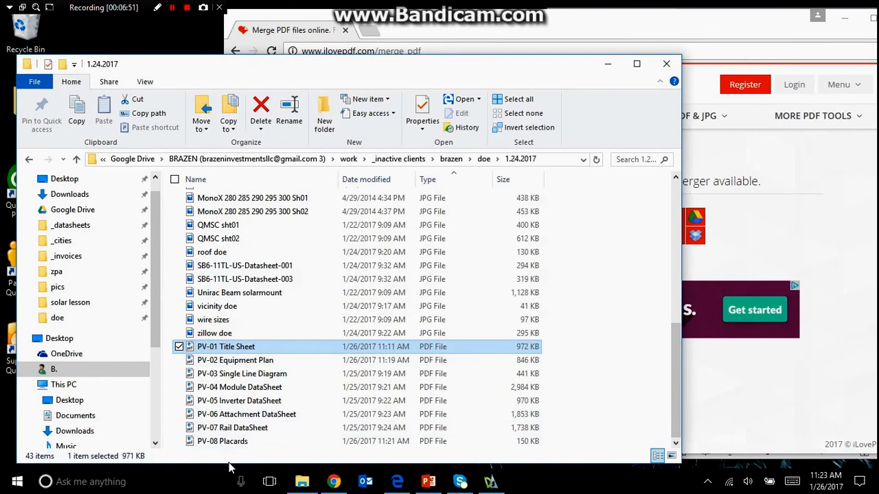
{"action": "left_click", "coordinate": [222, 441], "text": "shift"}
{"action": "left_click_drag", "start_coordinate": [216, 351], "coordinate": [752, 222]}
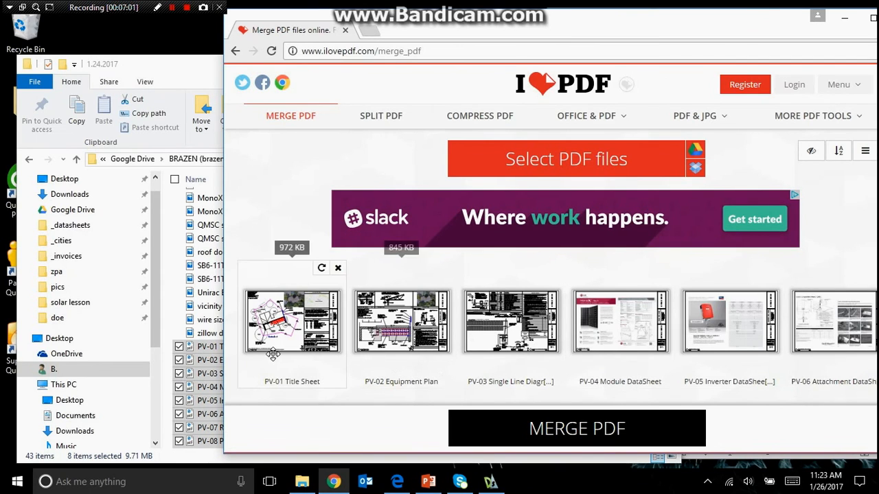
Check the page order from PV-01 to PV-08 and merge the eight files into one PDF
{"action": "scroll", "coordinate": [726, 266], "scroll_direction": "down", "scroll_amount": 1}
{"action": "scroll", "coordinate": [726, 266], "scroll_direction": "down", "scroll_amount": 3}
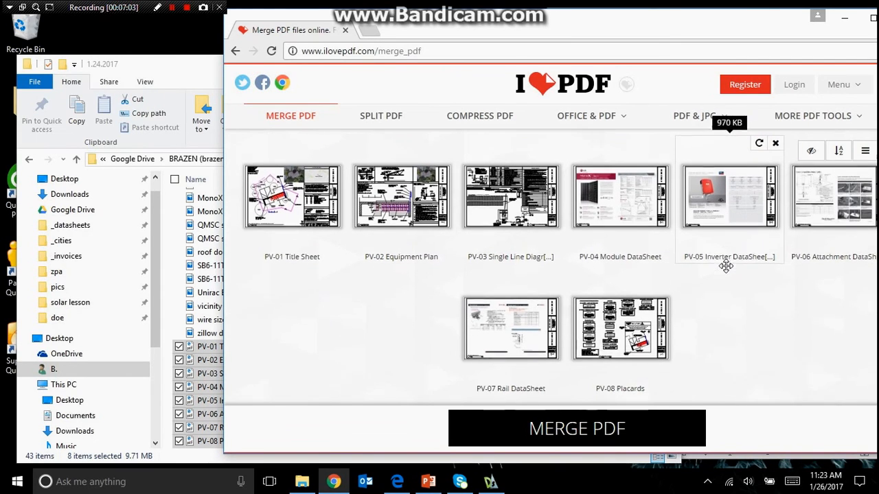
{"action": "left_click_drag", "start_coordinate": [695, 24], "coordinate": [660, 28]}
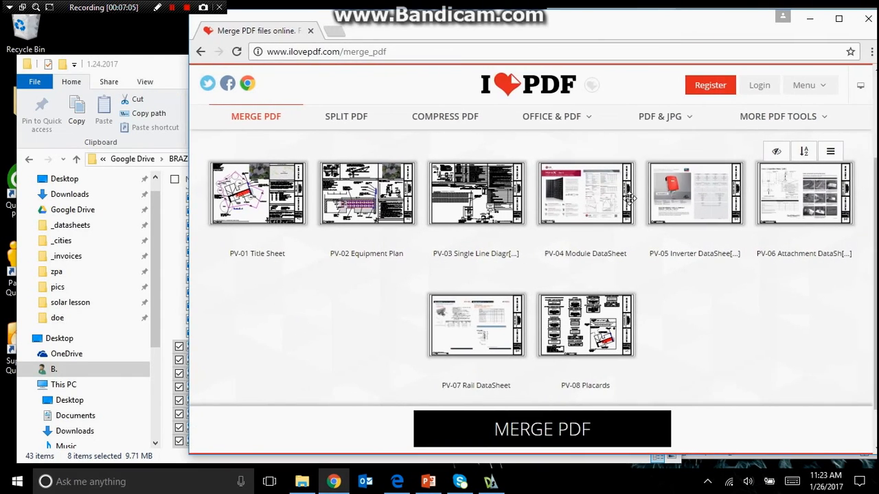
{"action": "left_click", "coordinate": [546, 430]}
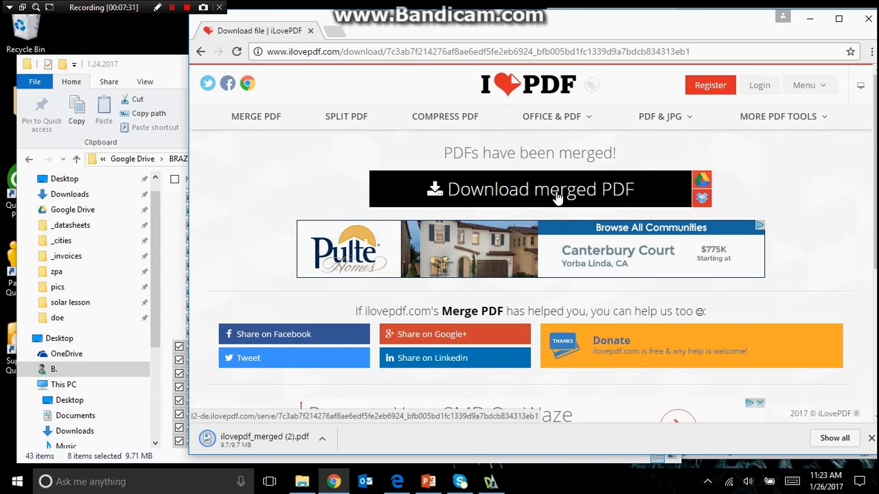
Open ilovepdf_merged (2) from the Downloads folder, review its sheets from title sheet to placards, and close it
{"action": "left_click", "coordinate": [89, 194]}
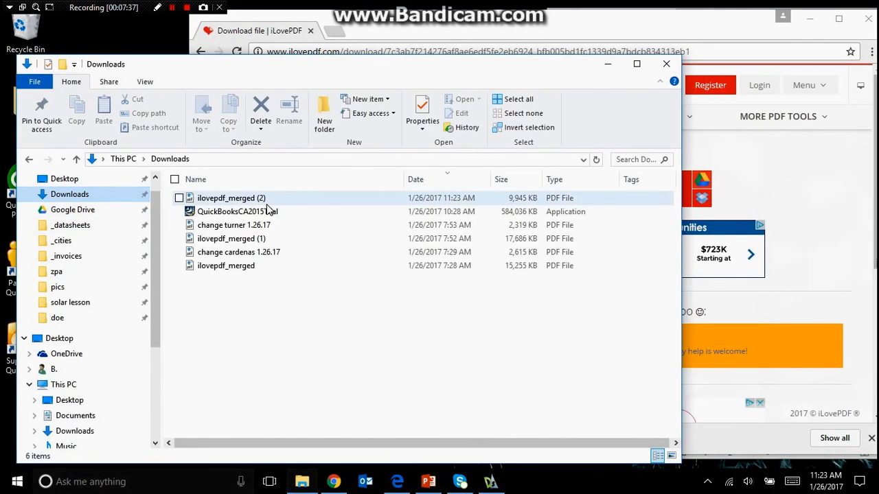
{"action": "left_click", "coordinate": [261, 199]}
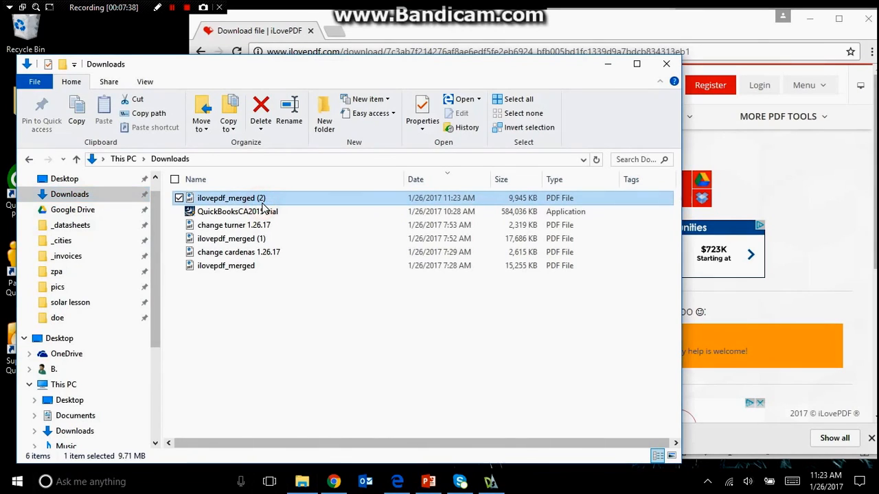
{"action": "left_click", "coordinate": [217, 199]}
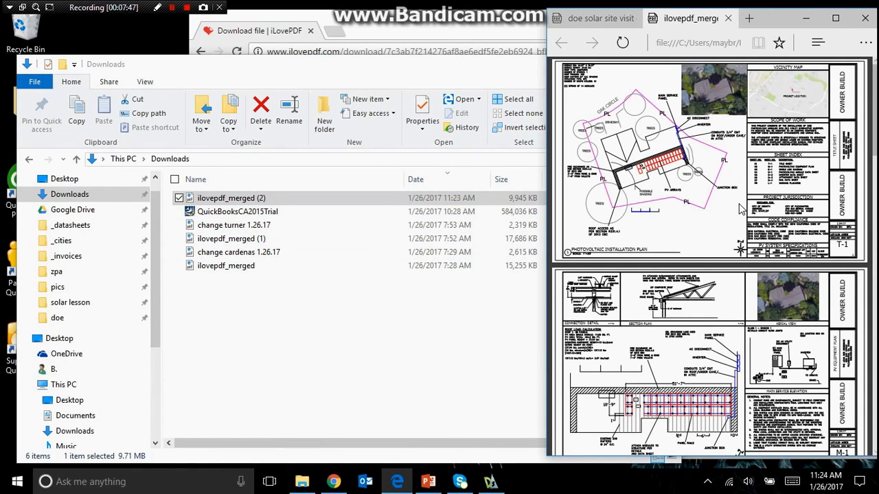
{"action": "scroll", "coordinate": [740, 210], "scroll_direction": "down", "scroll_amount": 5}
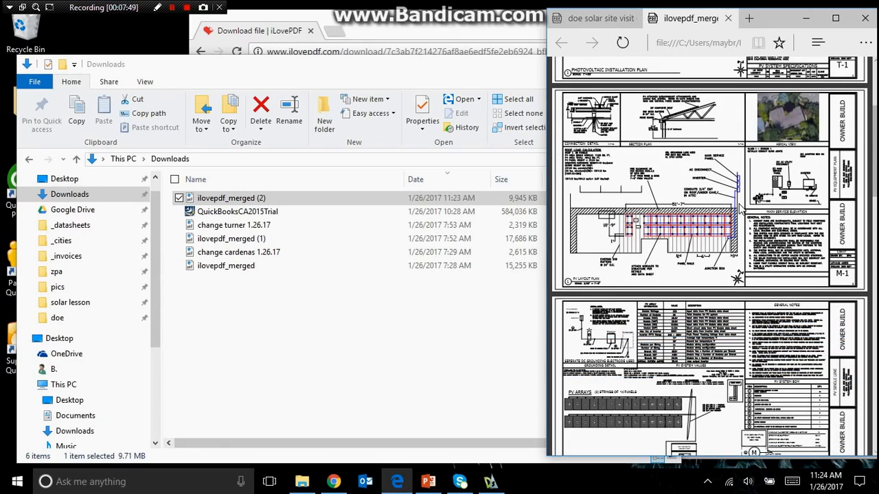
{"action": "scroll", "coordinate": [740, 210], "scroll_direction": "down", "scroll_amount": 2}
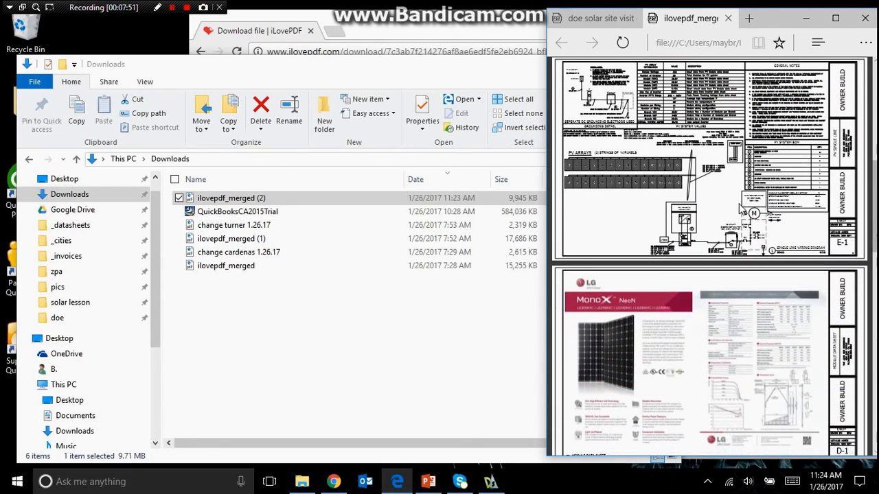
{"action": "scroll", "coordinate": [740, 211], "scroll_direction": "down", "scroll_amount": 6}
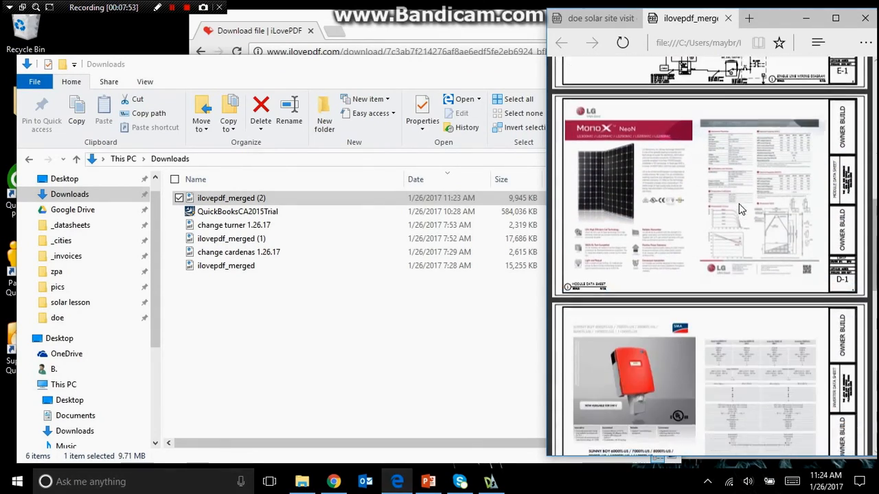
{"action": "scroll", "coordinate": [740, 210], "scroll_direction": "down", "scroll_amount": 1}
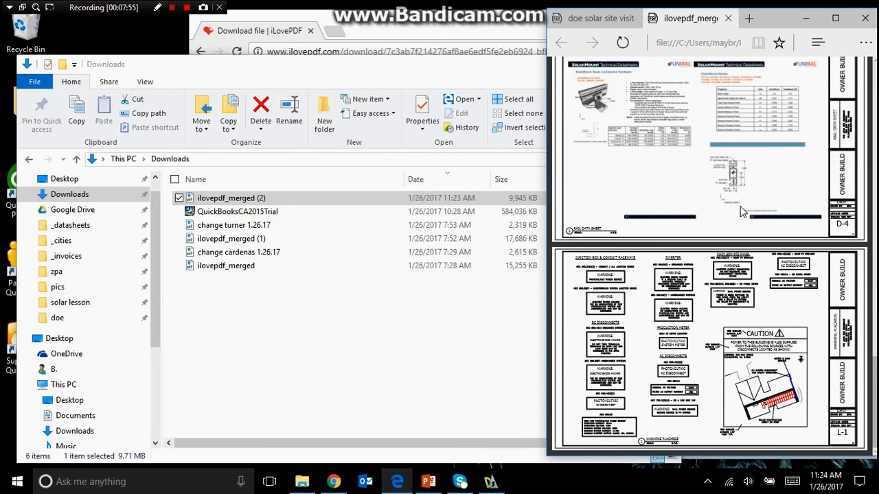
{"action": "left_click", "coordinate": [728, 18]}
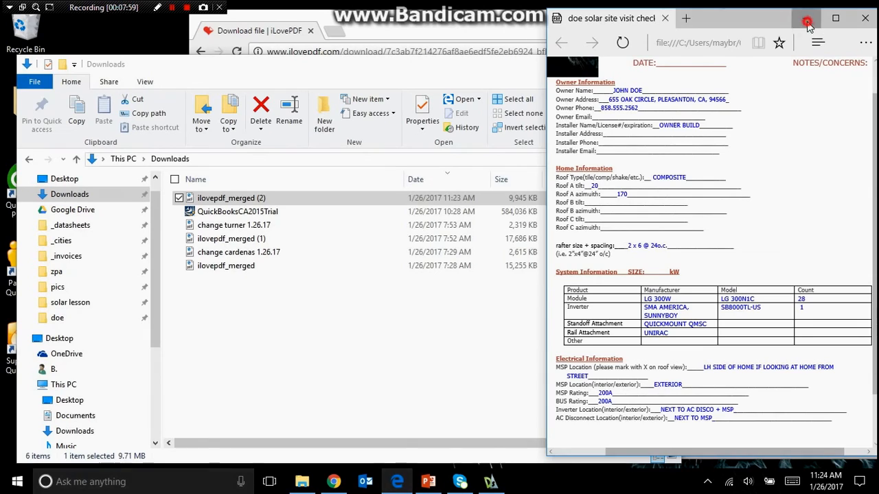
Put the site visit checklist window away, return to Chrome and open iLovePDF's Compress PDF tool
{"action": "left_click", "coordinate": [865, 18]}
{"action": "left_click", "coordinate": [333, 481]}
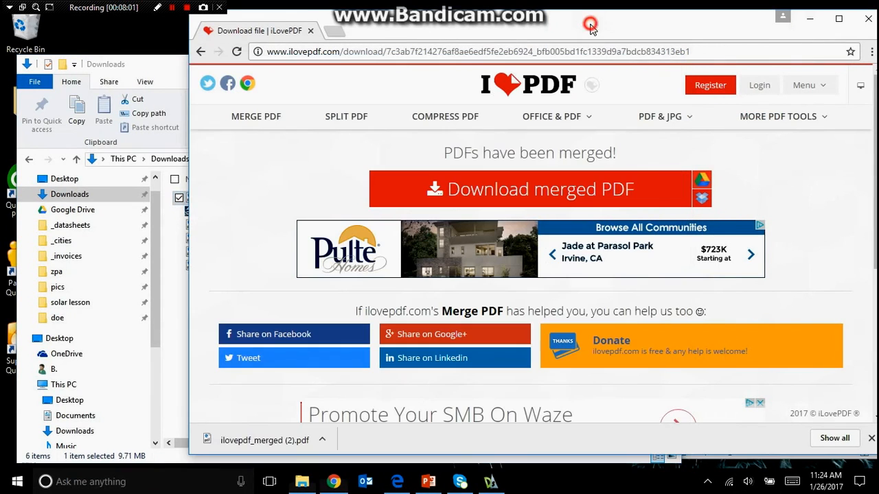
{"action": "left_click", "coordinate": [427, 118]}
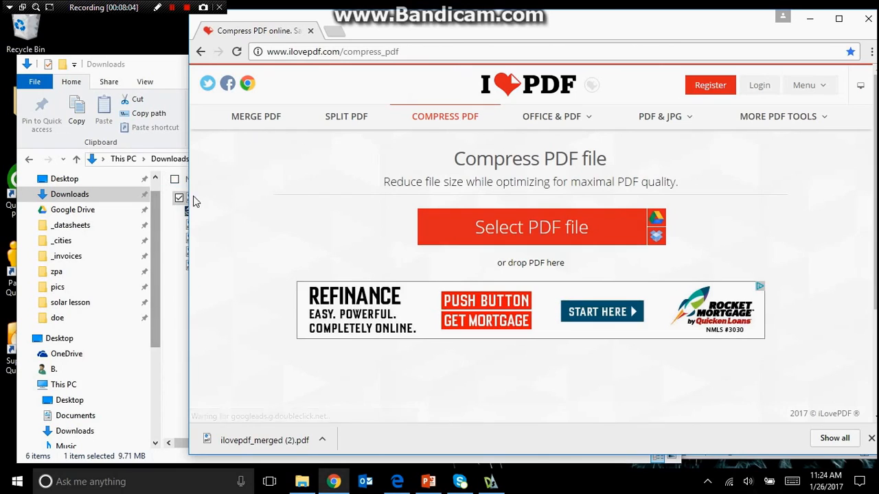
Reopen ilovepdf_merged (2) from the Downloads folder and enlarge it to full screen to examine the title sheet
{"action": "left_click", "coordinate": [182, 320]}
{"action": "double_click", "coordinate": [241, 202]}
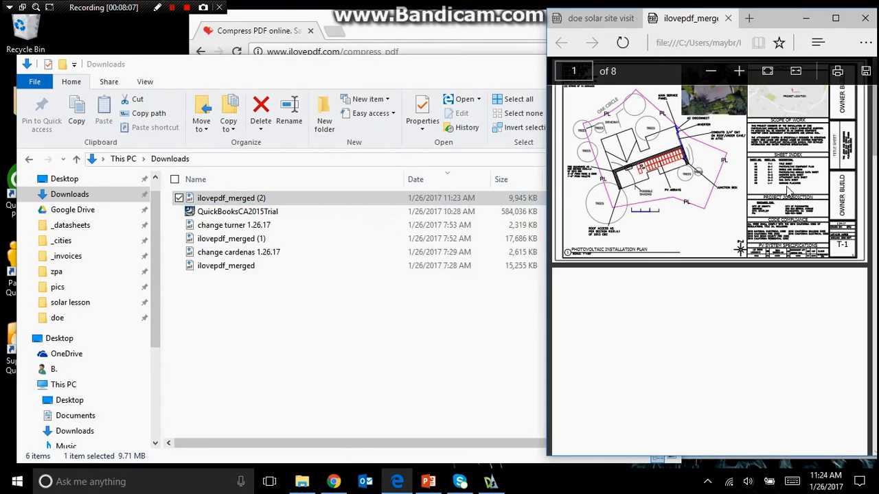
{"action": "scroll", "coordinate": [808, 144], "scroll_direction": "up", "scroll_amount": 2, "text": "ctrl"}
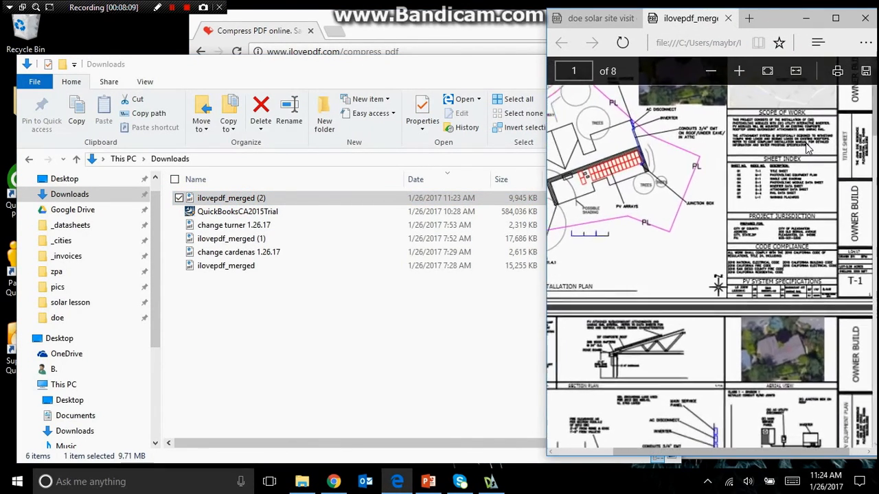
{"action": "double_click", "coordinate": [785, 13]}
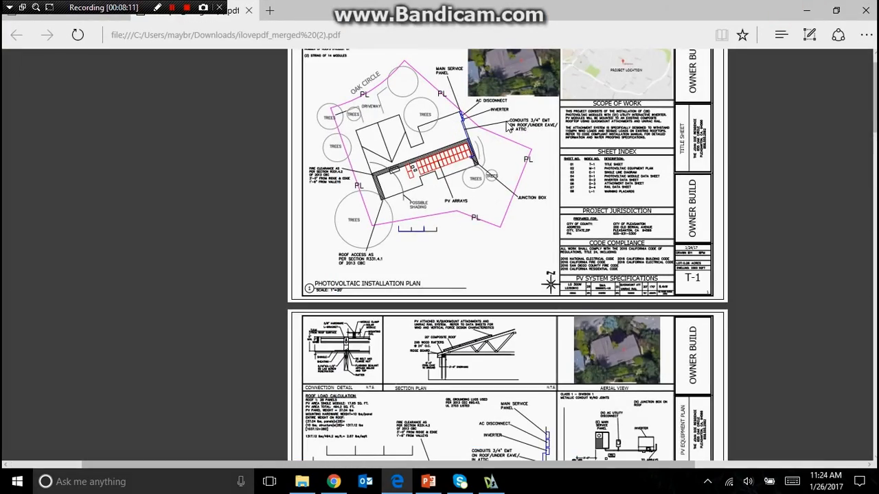
Examine the merged plan set from the title sheet through PV equipment plan M-1 to the bus calculation and service panel on single-line sheet E-1
{"action": "scroll", "coordinate": [508, 124], "scroll_direction": "up", "scroll_amount": 2, "text": "ctrl"}
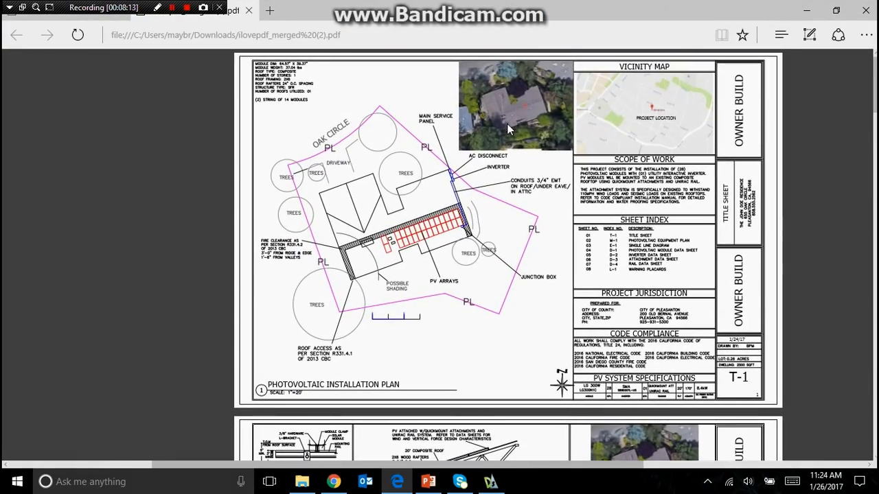
{"action": "scroll", "coordinate": [507, 124], "scroll_direction": "down", "scroll_amount": 3}
{"action": "scroll", "coordinate": [493, 157], "scroll_direction": "down", "scroll_amount": 2}
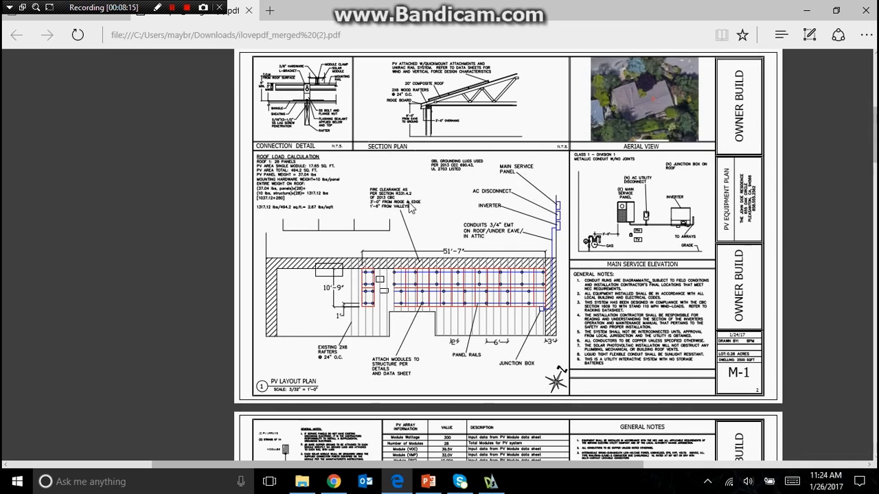
{"action": "scroll", "coordinate": [578, 219], "scroll_direction": "down", "scroll_amount": 4}
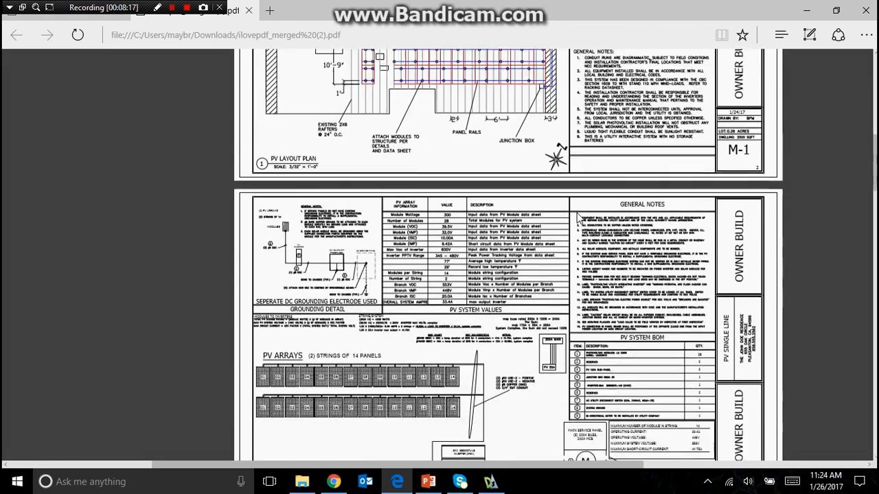
{"action": "scroll", "coordinate": [559, 261], "scroll_direction": "up", "scroll_amount": 1}
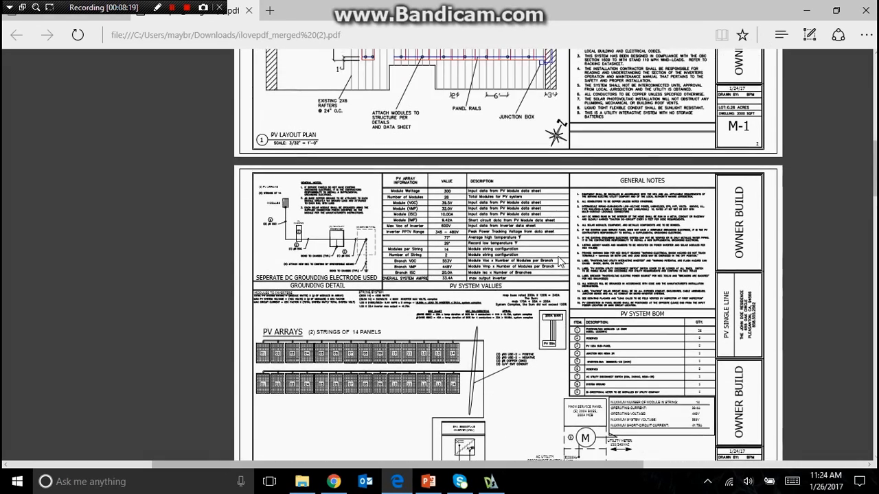
{"action": "scroll", "coordinate": [559, 261], "scroll_direction": "down", "scroll_amount": 2}
{"action": "scroll", "coordinate": [549, 182], "scroll_direction": "up", "scroll_amount": 1, "text": "ctrl"}
{"action": "scroll", "coordinate": [549, 182], "scroll_direction": "up", "scroll_amount": 2, "text": "ctrl"}
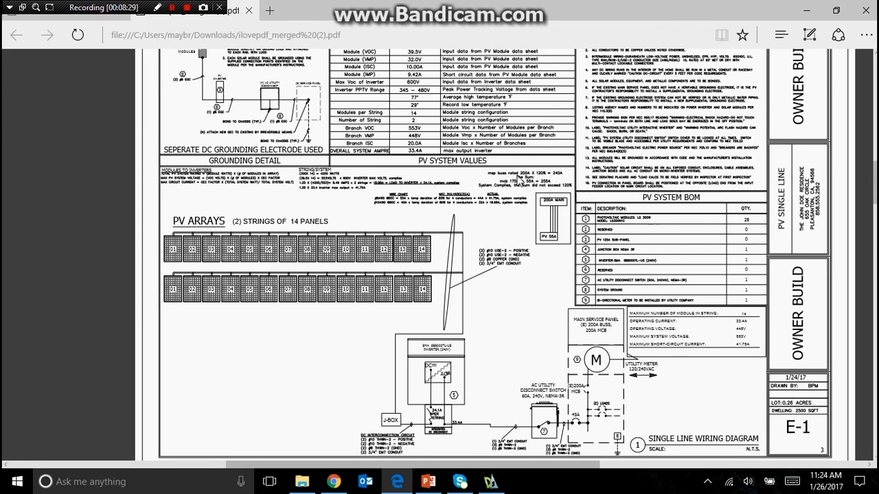
{"action": "scroll", "coordinate": [517, 179], "scroll_direction": "up", "scroll_amount": 2, "text": "ctrl"}
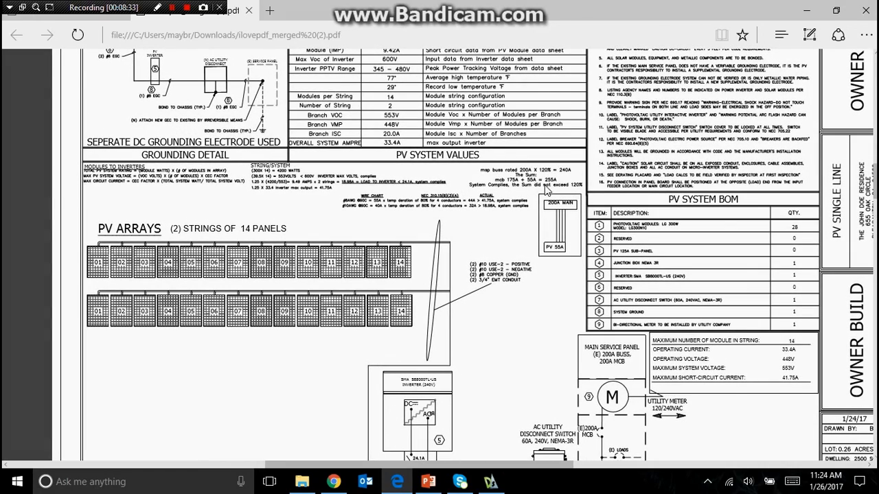
{"action": "scroll", "coordinate": [582, 141], "scroll_direction": "down", "scroll_amount": 2}
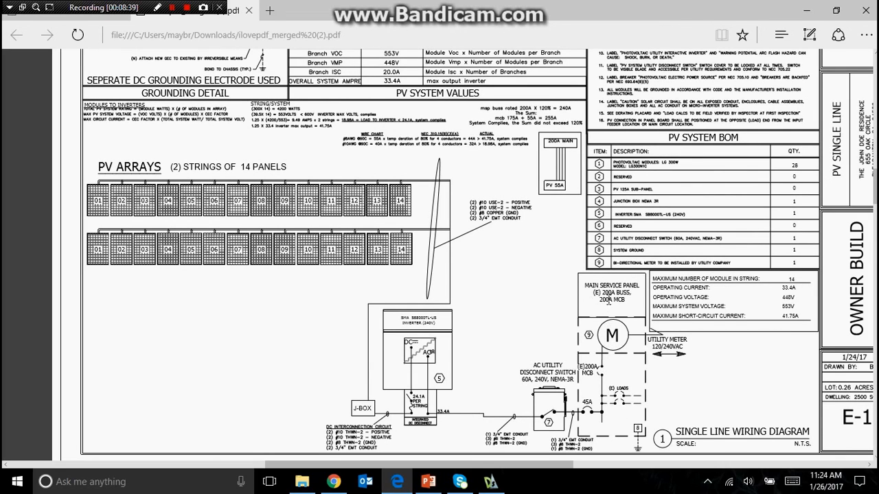
Check the MSP and bus ratings on the site visit checklist and return to the bus calculation on sheet E-1
{"action": "left_click", "coordinate": [397, 481]}
{"action": "left_click", "coordinate": [396, 481]}
{"action": "left_click_drag", "start_coordinate": [133, 7], "coordinate": [459, 8]}
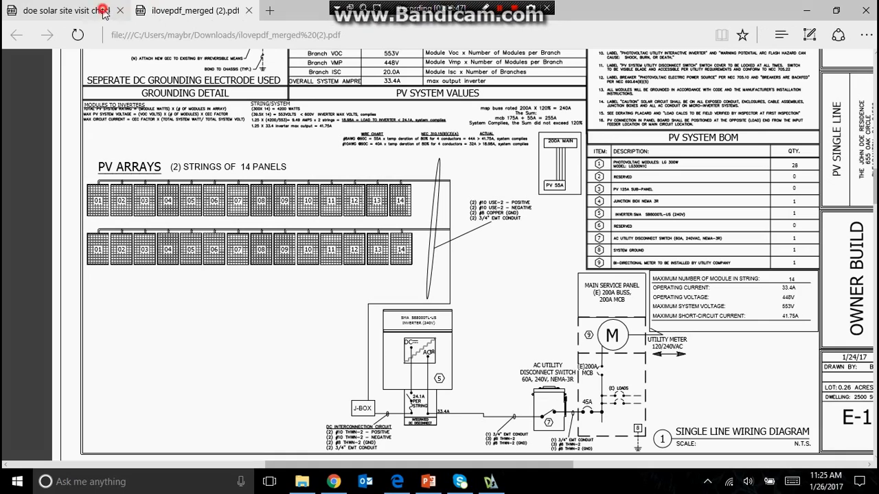
{"action": "left_click", "coordinate": [65, 10]}
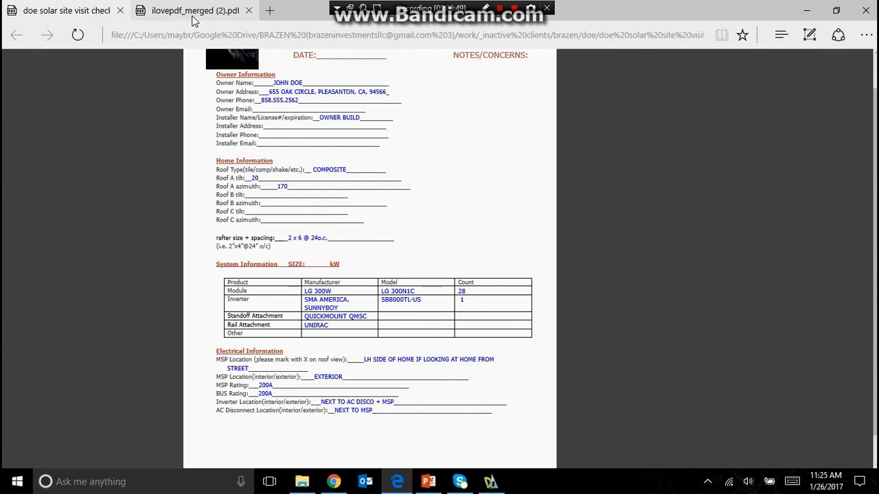
{"action": "key", "text": "ctrl+Tab"}
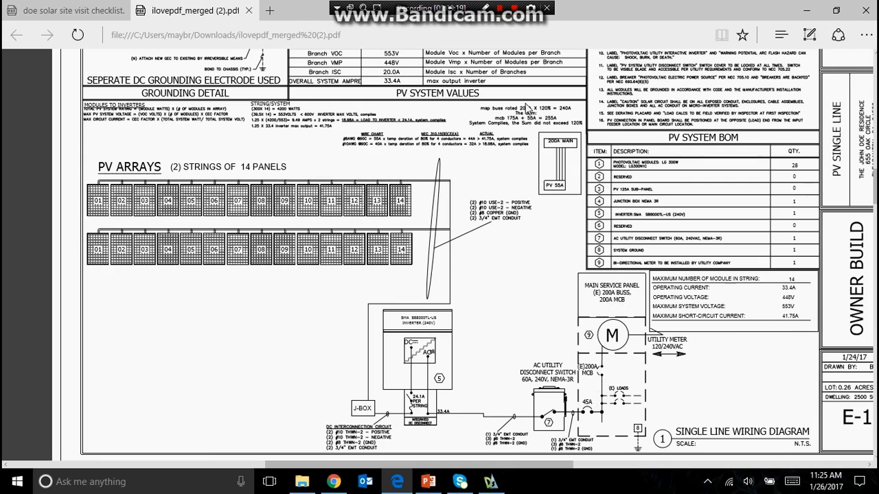
{"action": "scroll", "coordinate": [574, 115], "scroll_direction": "up", "scroll_amount": 2, "text": "ctrl"}
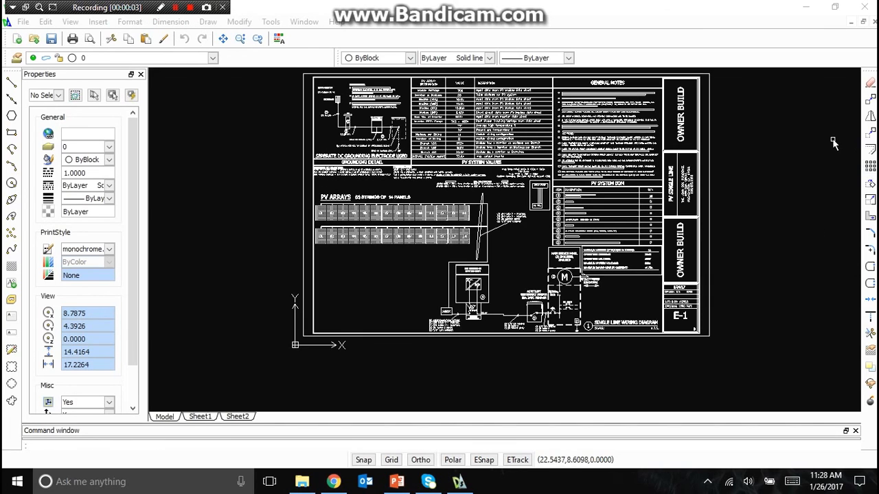
In the DraftSight drawing of sheet E-1, examine the bus calculation note and the main service panel of the single-line diagram
{"action": "scroll", "coordinate": [638, 175], "scroll_direction": "up", "scroll_amount": 2}
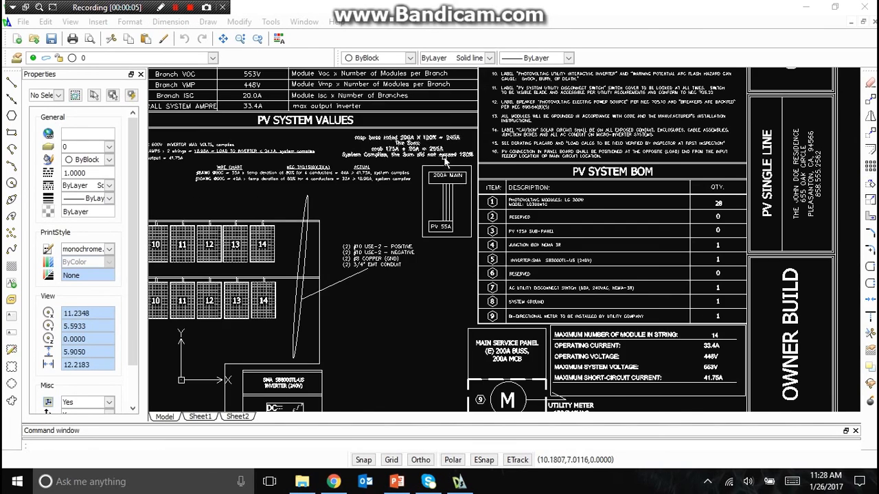
{"action": "scroll", "coordinate": [371, 127], "scroll_direction": "up", "scroll_amount": 4}
{"action": "scroll", "coordinate": [379, 108], "scroll_direction": "down", "scroll_amount": 5}
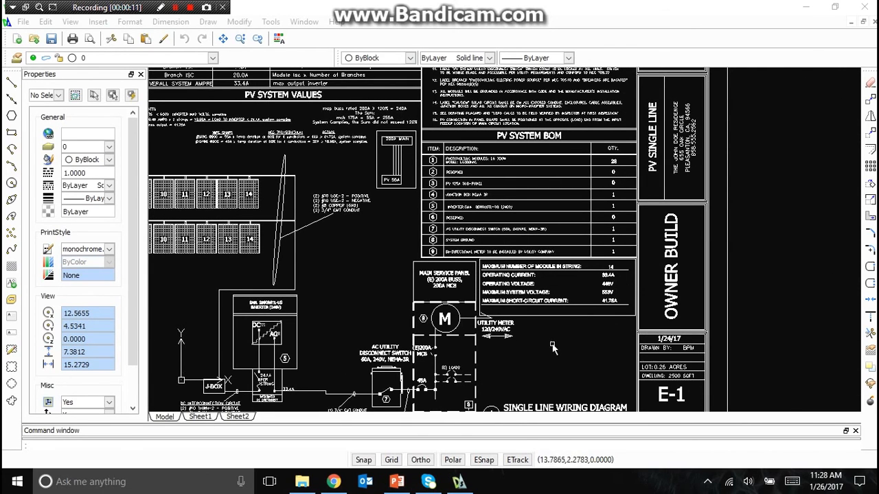
{"action": "scroll", "coordinate": [425, 287], "scroll_direction": "up", "scroll_amount": 4}
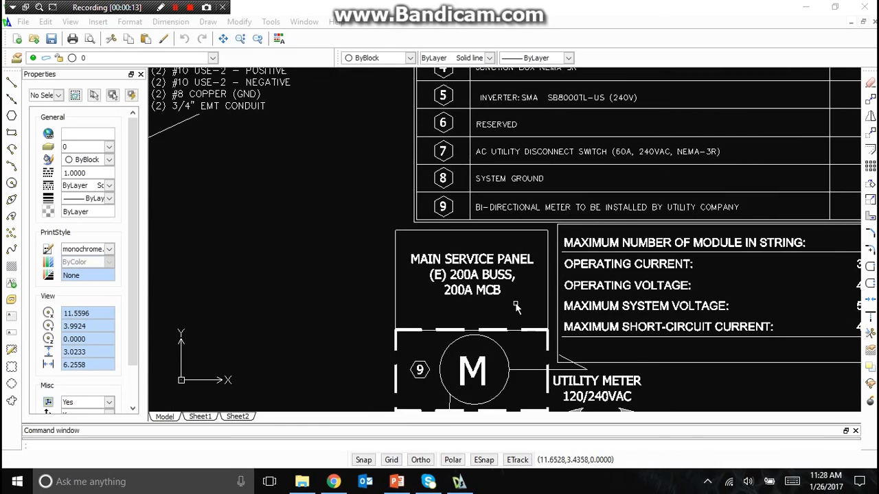
{"action": "scroll", "coordinate": [515, 306], "scroll_direction": "down", "scroll_amount": 4}
{"action": "scroll", "coordinate": [511, 302], "scroll_direction": "down", "scroll_amount": 2}
{"action": "scroll", "coordinate": [487, 296], "scroll_direction": "up", "scroll_amount": 5}
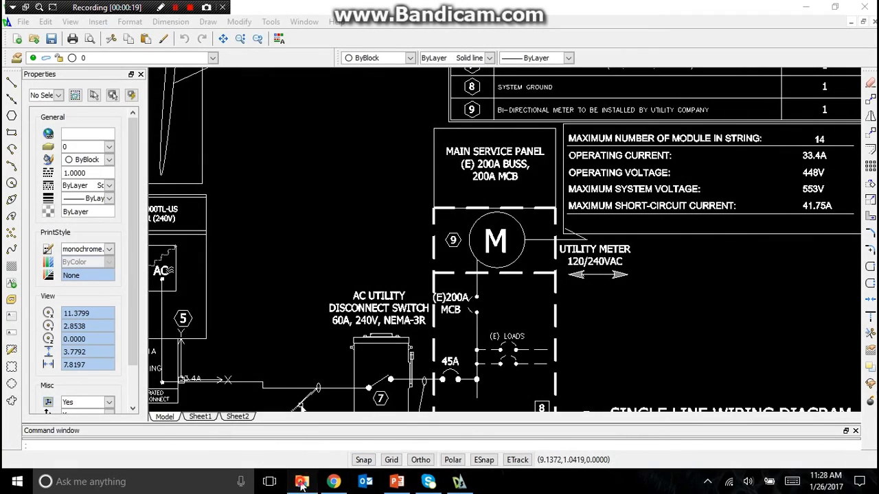
Open doe solar site visit checklist from the doe folder, check the MSP and bus ratings, and return to the E-1 drawing
{"action": "left_click", "coordinate": [302, 482]}
{"action": "left_click", "coordinate": [106, 318]}
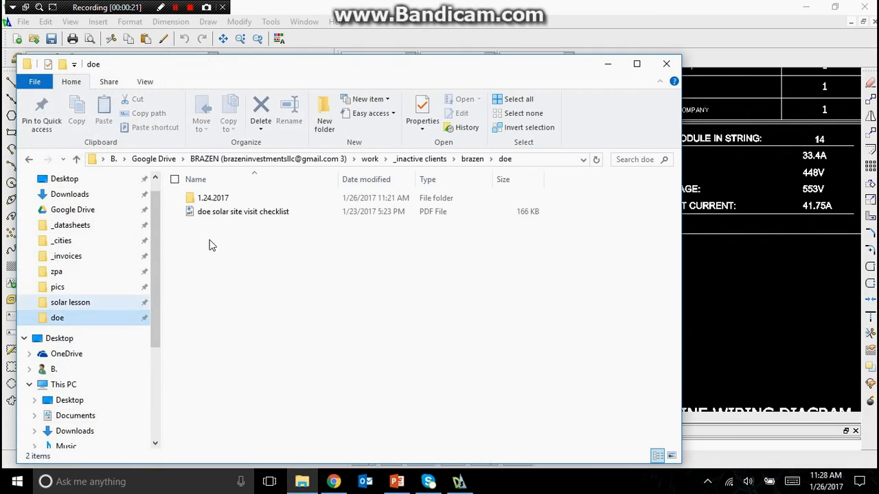
{"action": "double_click", "coordinate": [231, 211]}
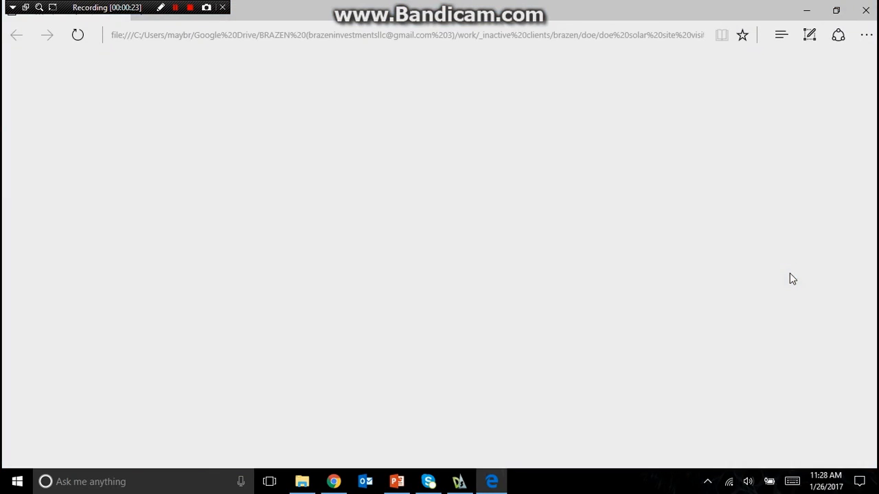
{"action": "scroll", "coordinate": [402, 304], "scroll_direction": "up", "scroll_amount": 4}
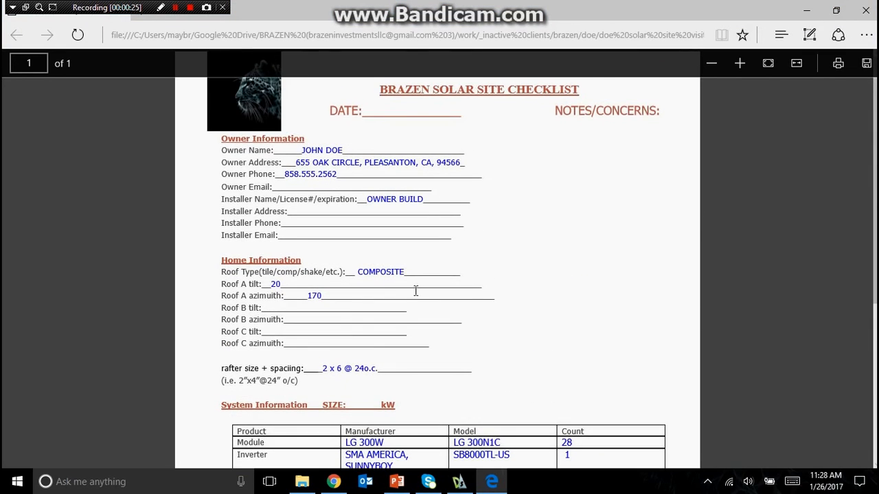
{"action": "scroll", "coordinate": [416, 290], "scroll_direction": "down", "scroll_amount": 4}
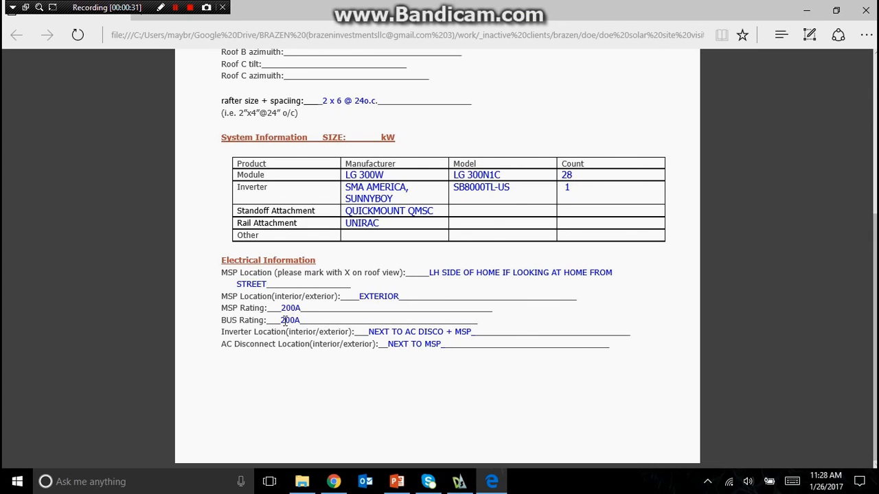
{"action": "scroll", "coordinate": [300, 322], "scroll_direction": "up", "scroll_amount": 3}
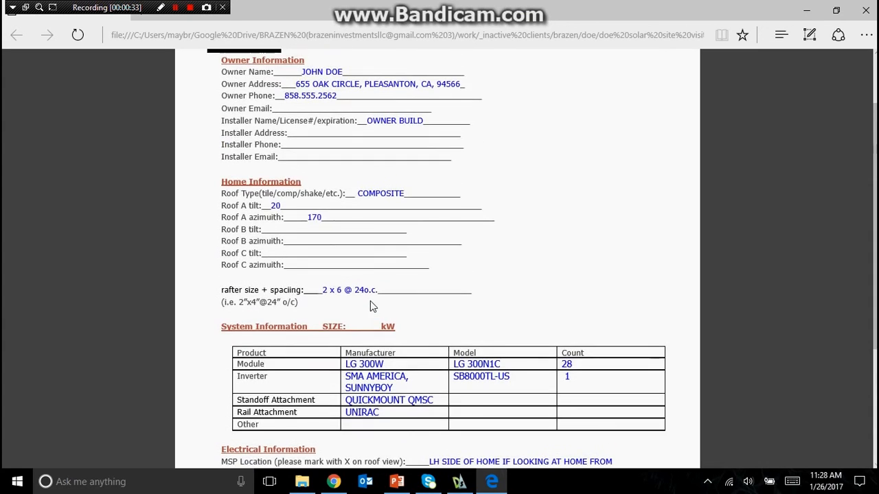
{"action": "scroll", "coordinate": [370, 301], "scroll_direction": "down", "scroll_amount": 1}
{"action": "left_click", "coordinate": [805, 17]}
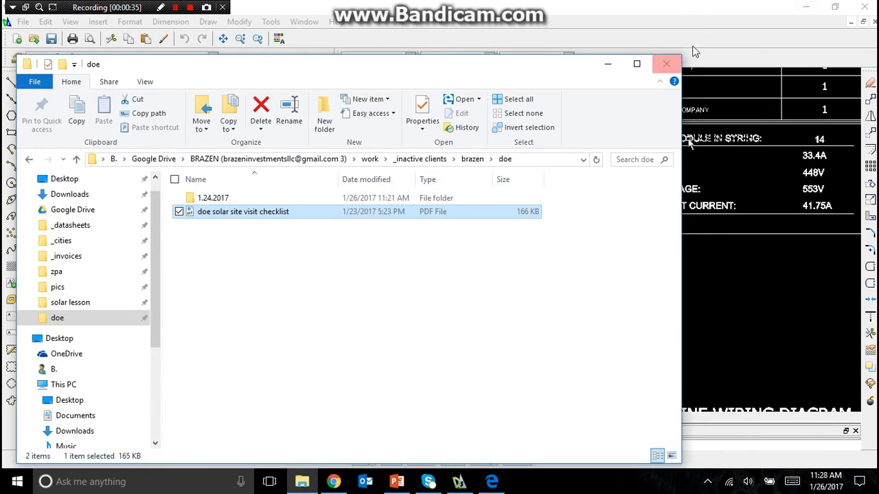
{"action": "left_click", "coordinate": [667, 64]}
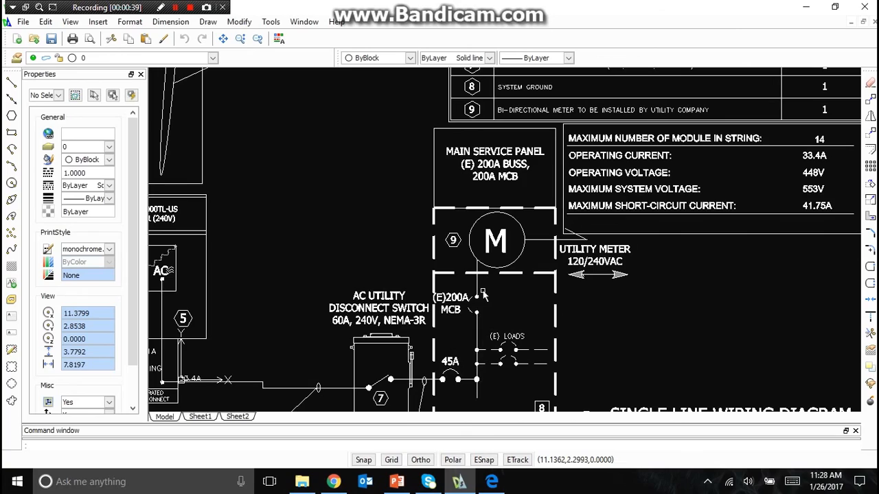
Edit the sum line of the bus calculation note under PV System Values to read mcb 200A + 45A = 245A
{"action": "scroll", "coordinate": [483, 294], "scroll_direction": "down", "scroll_amount": 5}
{"action": "scroll", "coordinate": [432, 158], "scroll_direction": "up", "scroll_amount": 6}
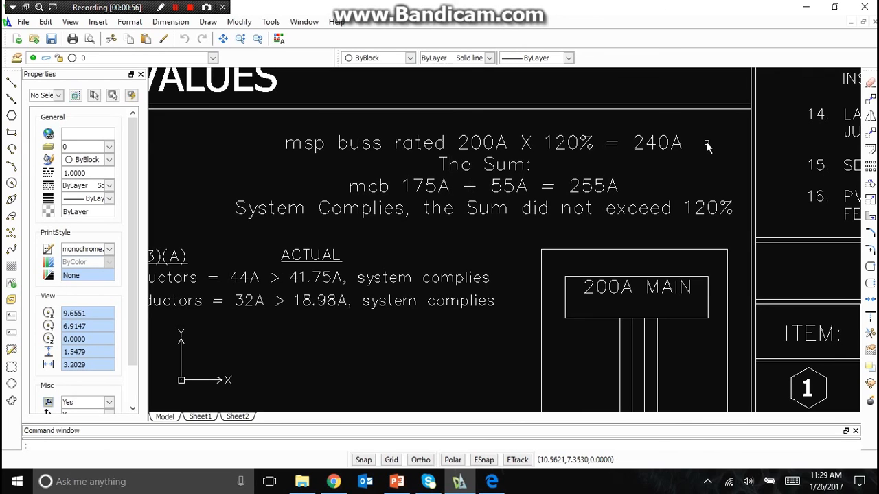
{"action": "left_click", "coordinate": [446, 187]}
{"action": "double_click", "coordinate": [447, 186]}
{"action": "left_click_drag", "start_coordinate": [438, 187], "coordinate": [404, 186]}
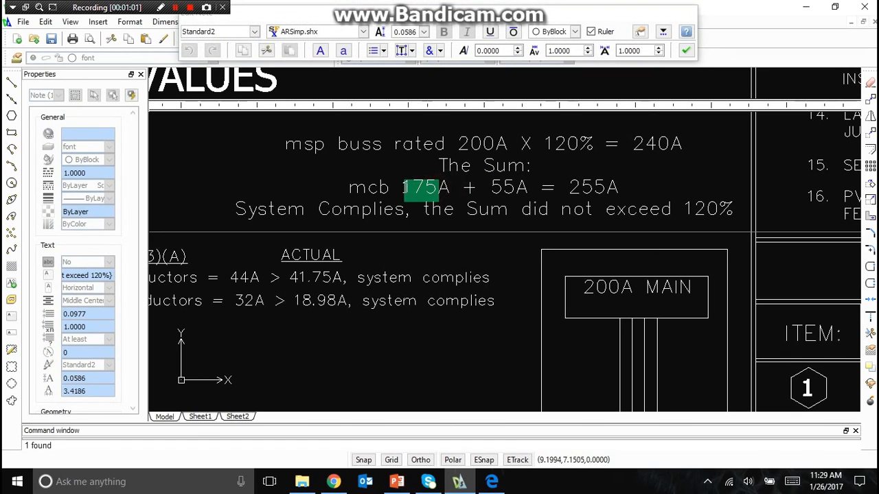
{"action": "type", "text": "200"}
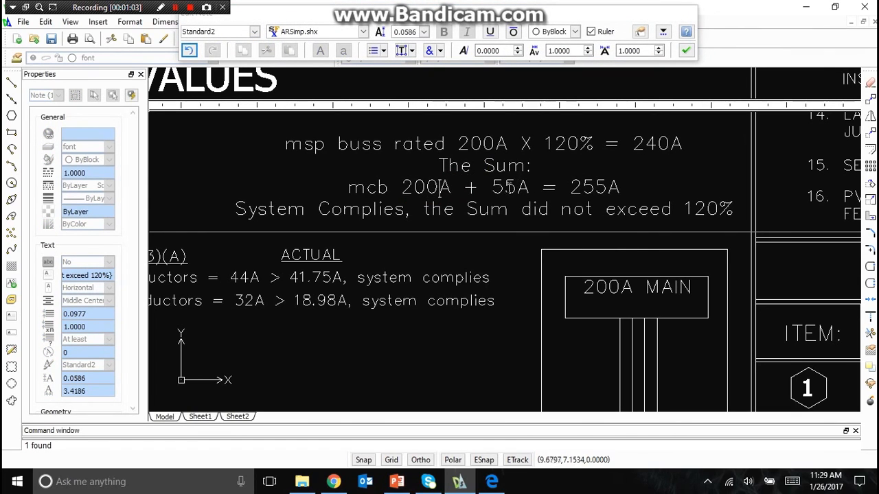
{"action": "left_click_drag", "start_coordinate": [507, 186], "coordinate": [493, 186]}
{"action": "type", "text": "4"}
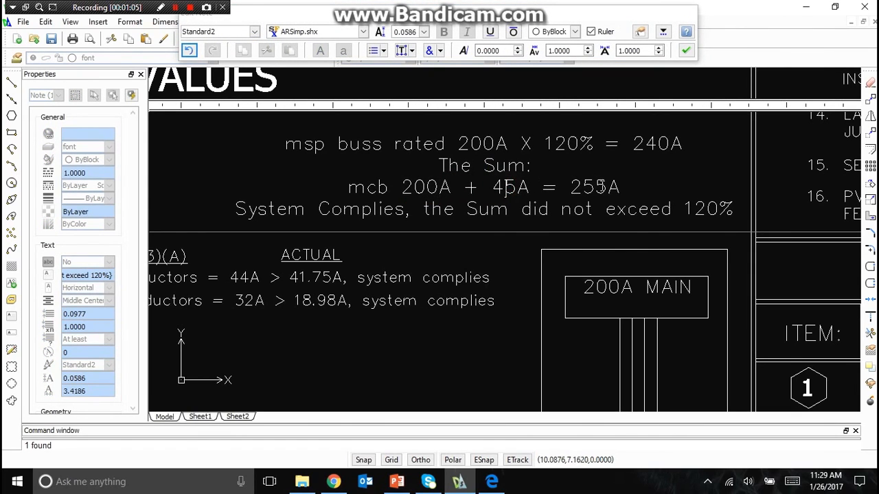
{"action": "left_click_drag", "start_coordinate": [597, 187], "coordinate": [584, 186]}
{"action": "type", "text": "4"}
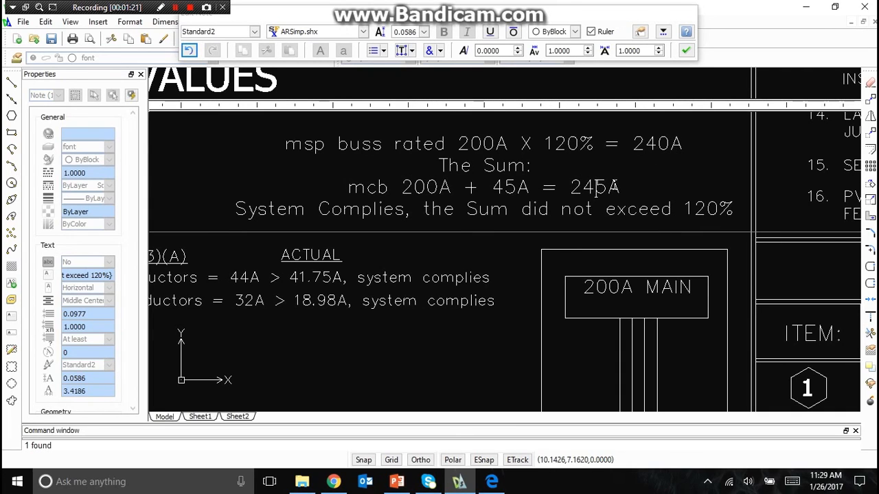
Compare the bus calculation note with the service panel diagram, set the note's mcb value to 175A and finish editing
{"action": "scroll", "coordinate": [568, 122], "scroll_direction": "down", "scroll_amount": 2}
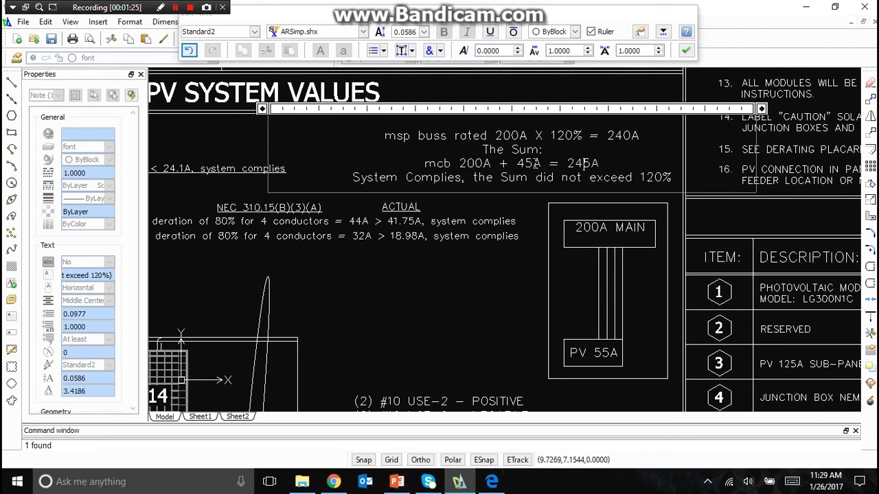
{"action": "scroll", "coordinate": [583, 158], "scroll_direction": "down", "scroll_amount": 1}
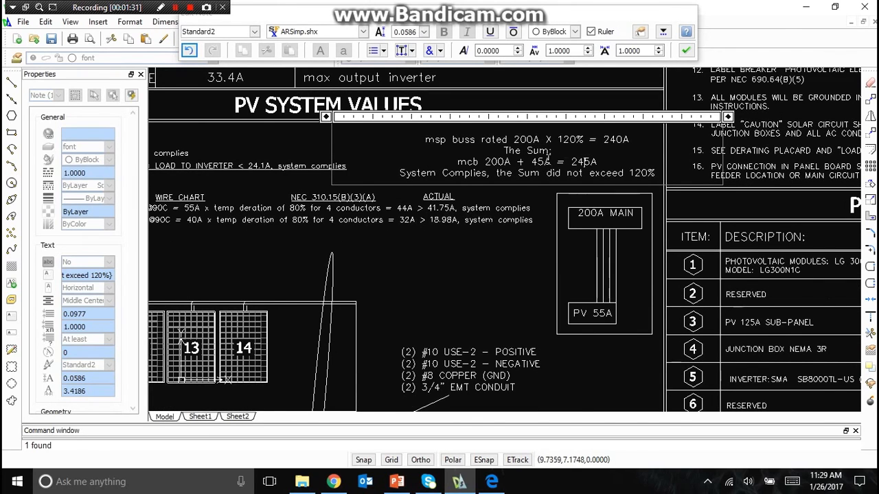
{"action": "scroll", "coordinate": [543, 161], "scroll_direction": "up", "scroll_amount": 1}
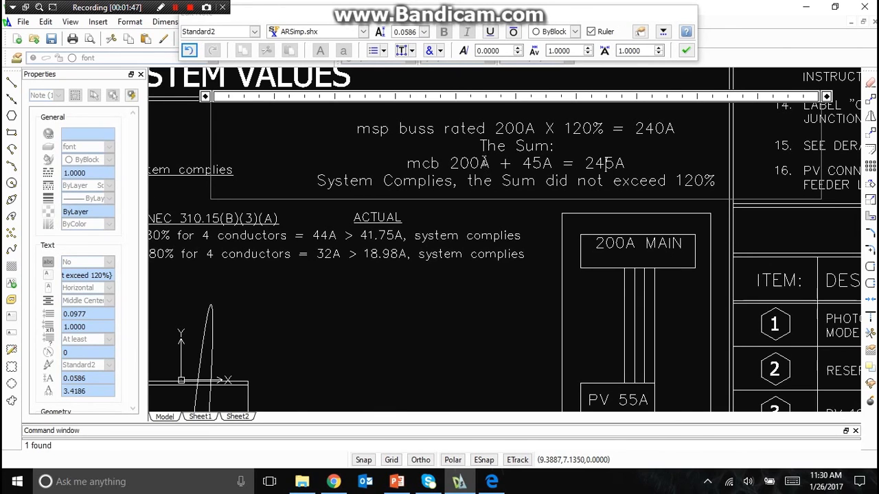
{"action": "scroll", "coordinate": [487, 167], "scroll_direction": "down", "scroll_amount": 8}
{"action": "scroll", "coordinate": [550, 329], "scroll_direction": "up", "scroll_amount": 5}
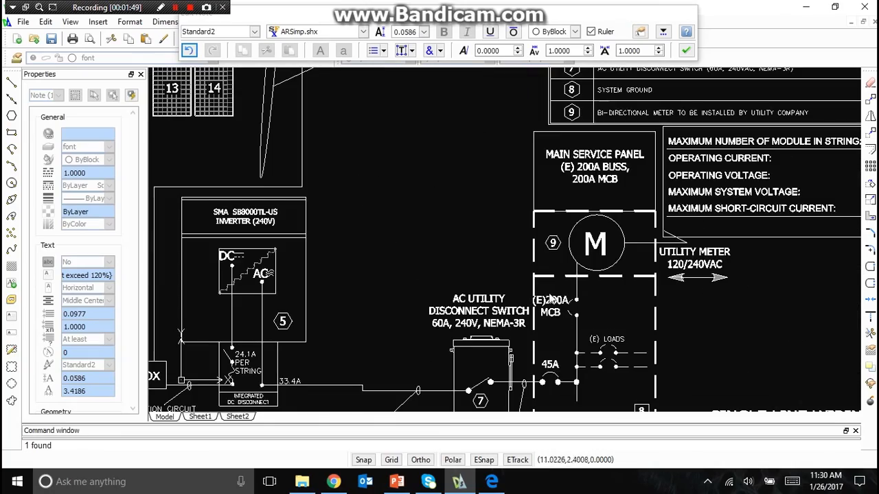
{"action": "scroll", "coordinate": [568, 306], "scroll_direction": "down", "scroll_amount": 5}
{"action": "scroll", "coordinate": [471, 102], "scroll_direction": "up", "scroll_amount": 6}
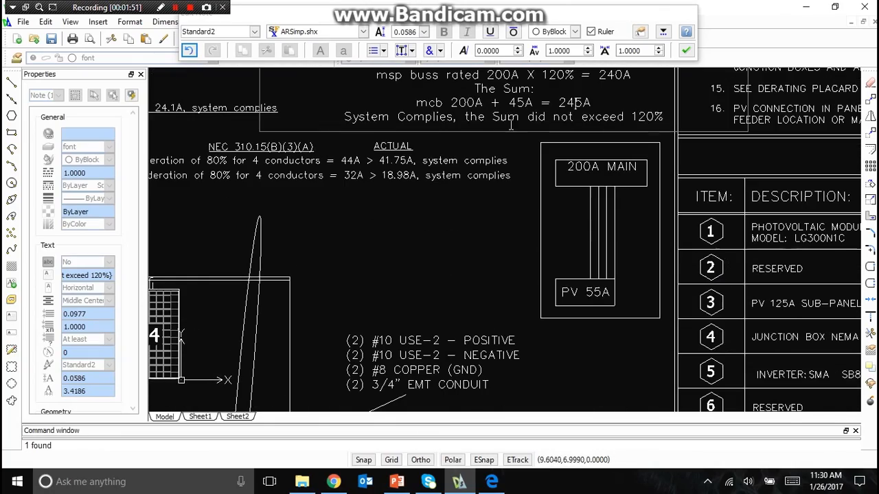
{"action": "left_click", "coordinate": [471, 102]}
{"action": "left_click_drag", "start_coordinate": [471, 101], "coordinate": [454, 99]}
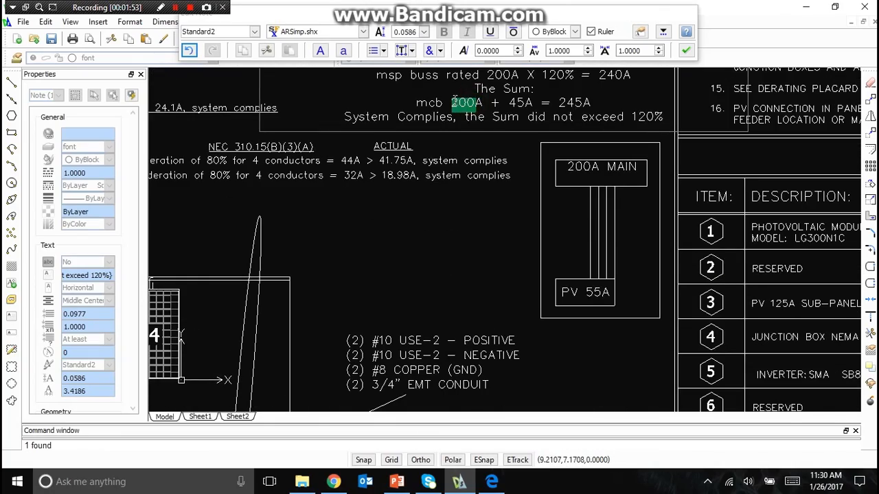
{"action": "type", "text": "175"}
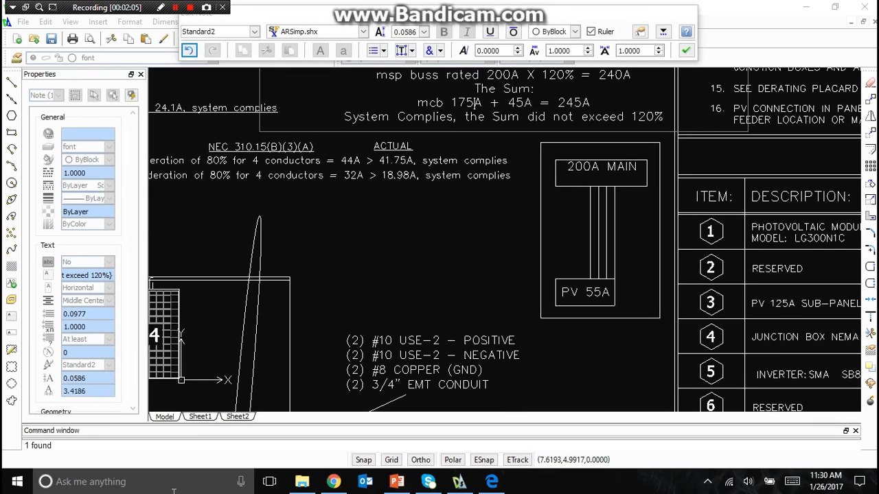
{"action": "left_click", "coordinate": [366, 292]}
Calculate 175+45 with the Windows search for the note's sum
{"action": "left_click", "coordinate": [161, 479]}
{"action": "type", "text": "175+45"}
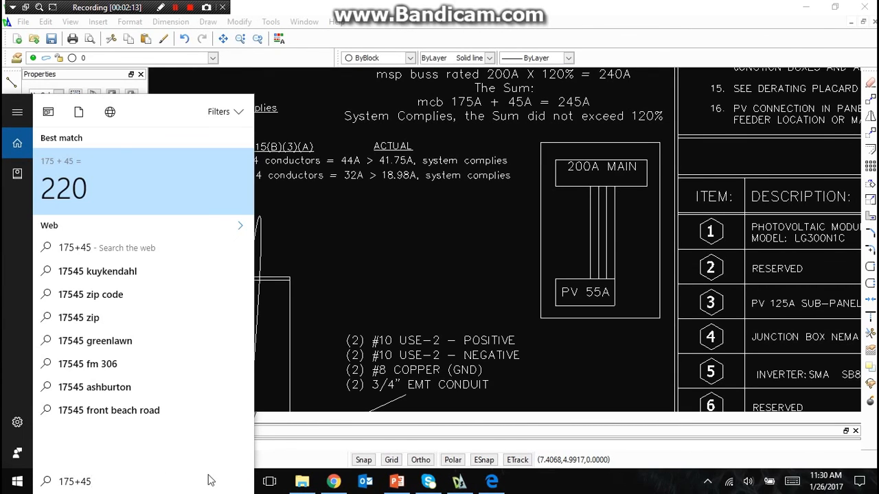
Set the result of the sum line in the bus calculation note to 220A and finish editing the note
{"action": "left_click", "coordinate": [660, 69]}
{"action": "double_click", "coordinate": [569, 102]}
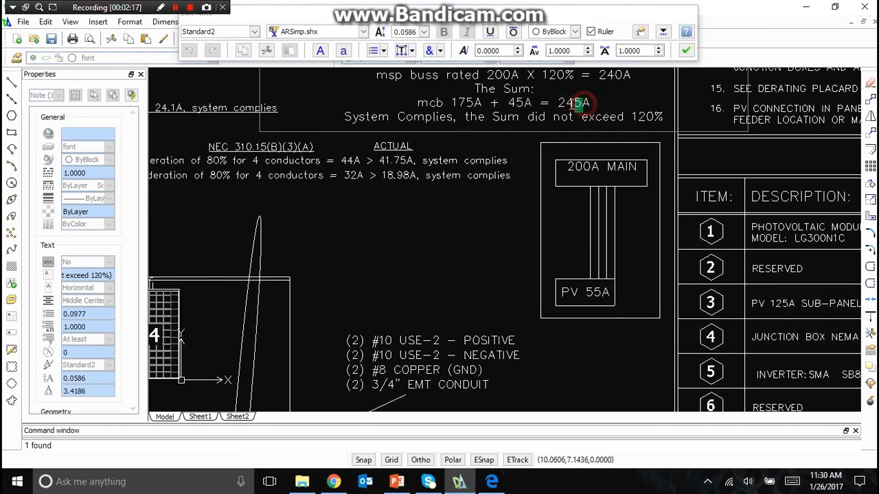
{"action": "type", "text": "20"}
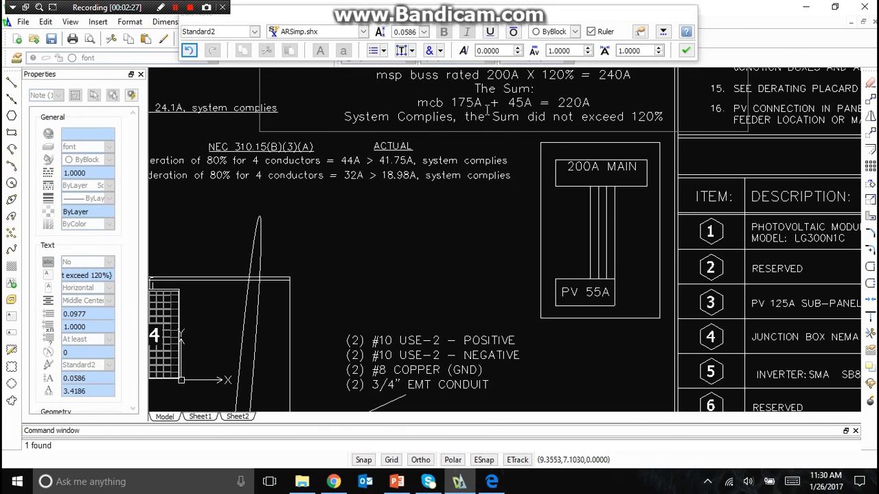
{"action": "left_click", "coordinate": [512, 211]}
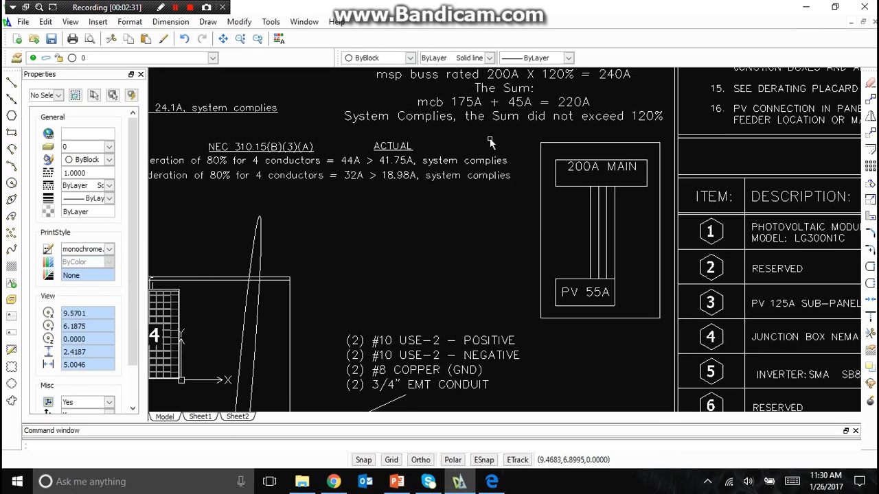
Set the main breaker rating in the MCB label below the utility meter symbol to 175A
{"action": "scroll", "coordinate": [479, 143], "scroll_direction": "down", "scroll_amount": 5}
{"action": "scroll", "coordinate": [454, 232], "scroll_direction": "up", "scroll_amount": 5}
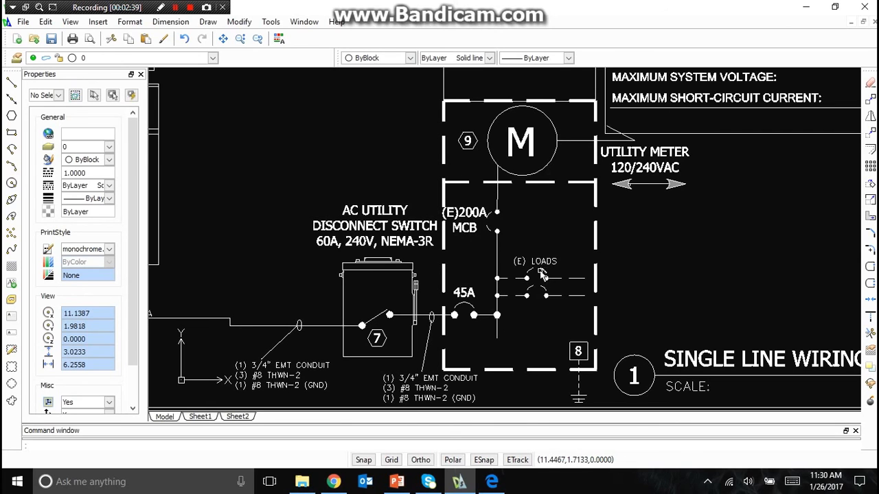
{"action": "double_click", "coordinate": [475, 213]}
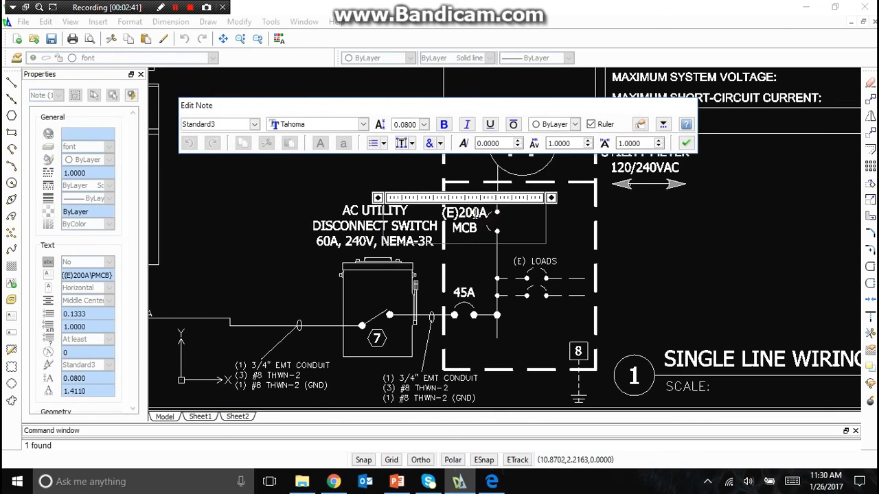
{"action": "left_click_drag", "start_coordinate": [475, 214], "coordinate": [462, 214]}
{"action": "type", "text": "175"}
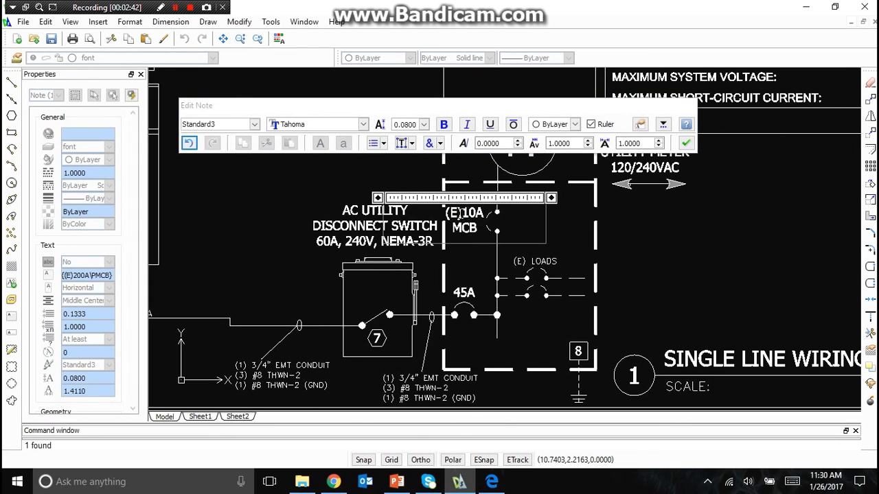
{"action": "key", "text": "Delete"}
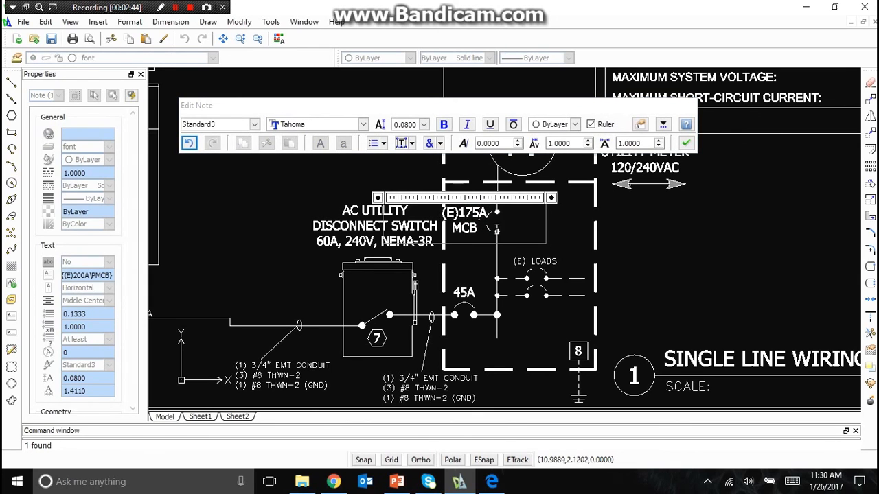
{"action": "left_click", "coordinate": [486, 272]}
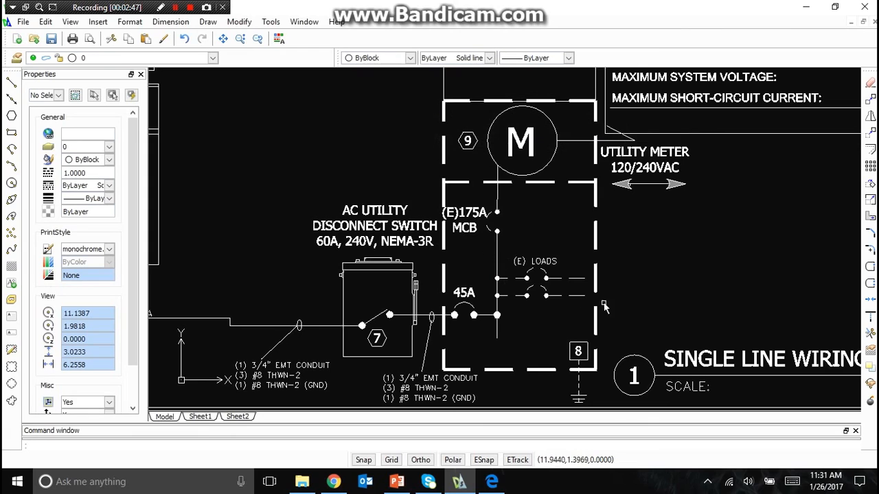
Mark the 175A MCB label as new by replacing its (E) prefix with (N)
{"action": "double_click", "coordinate": [471, 217]}
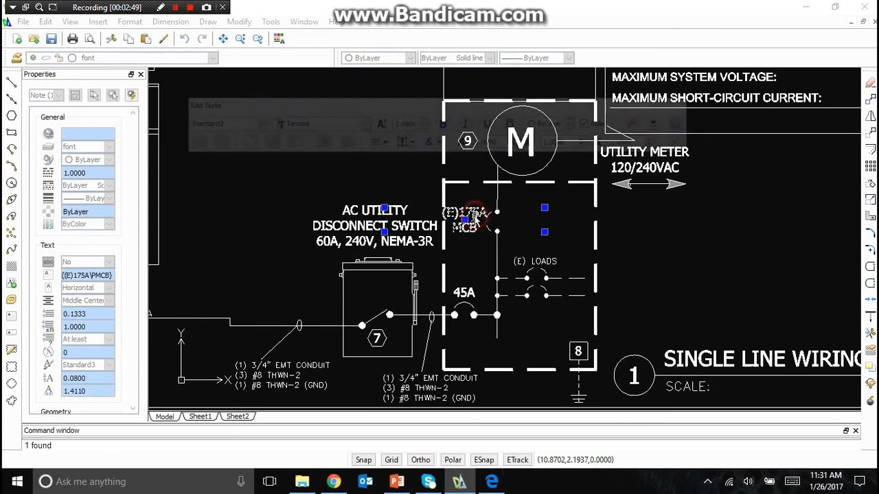
{"action": "double_click", "coordinate": [453, 213]}
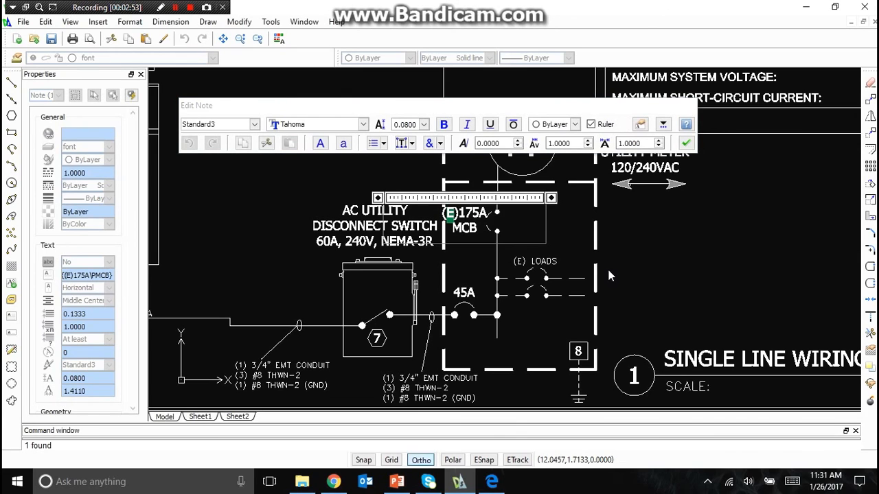
{"action": "type", "text": "N"}
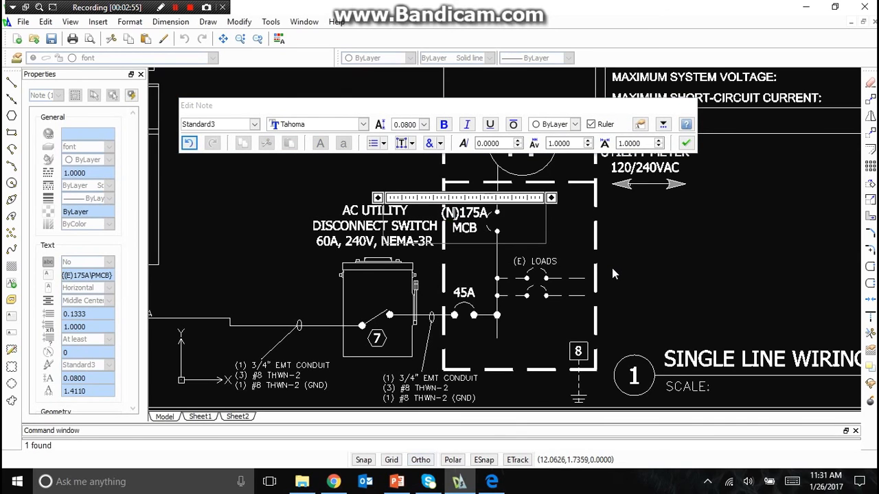
{"action": "left_click", "coordinate": [617, 273]}
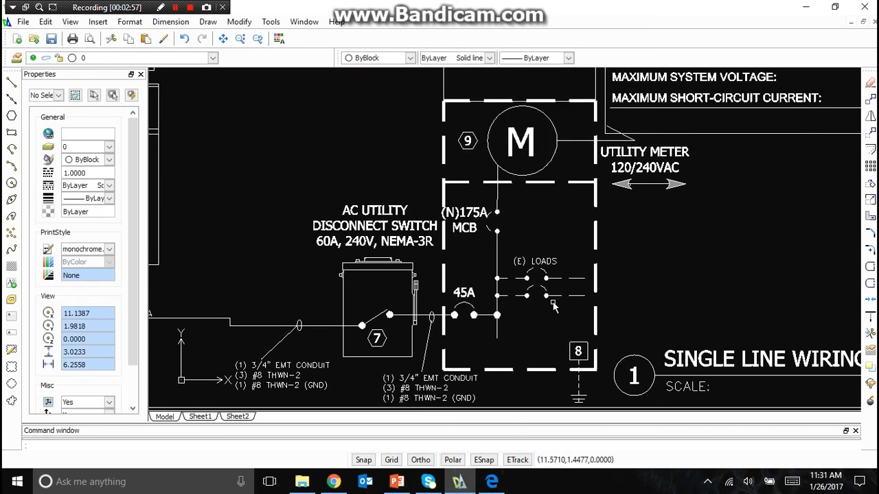
Change the last line of the Main Service Panel note to read DERATE MCB TO 175A
{"action": "scroll", "coordinate": [511, 330], "scroll_direction": "down", "scroll_amount": 3}
{"action": "scroll", "coordinate": [511, 214], "scroll_direction": "up", "scroll_amount": 4}
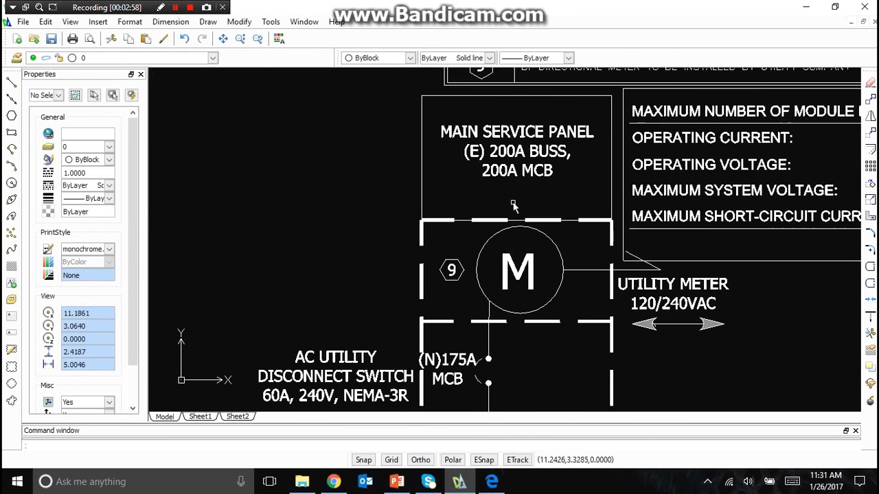
{"action": "double_click", "coordinate": [495, 166]}
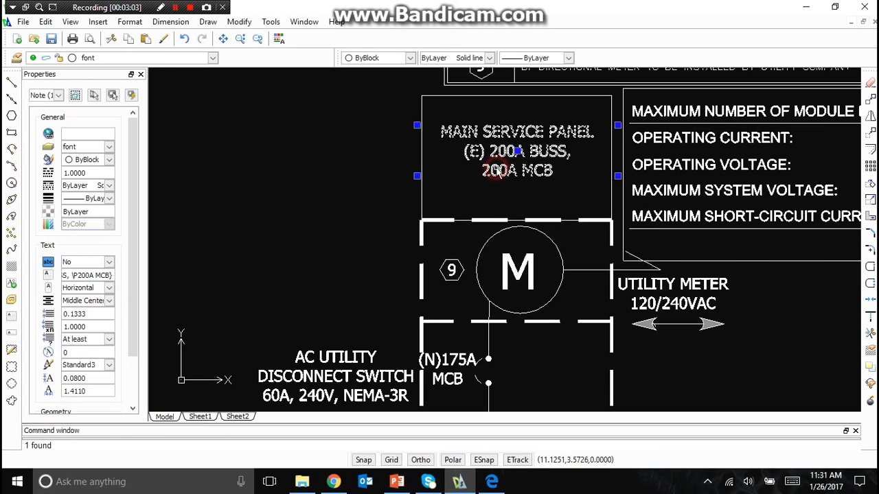
{"action": "double_click", "coordinate": [494, 171]}
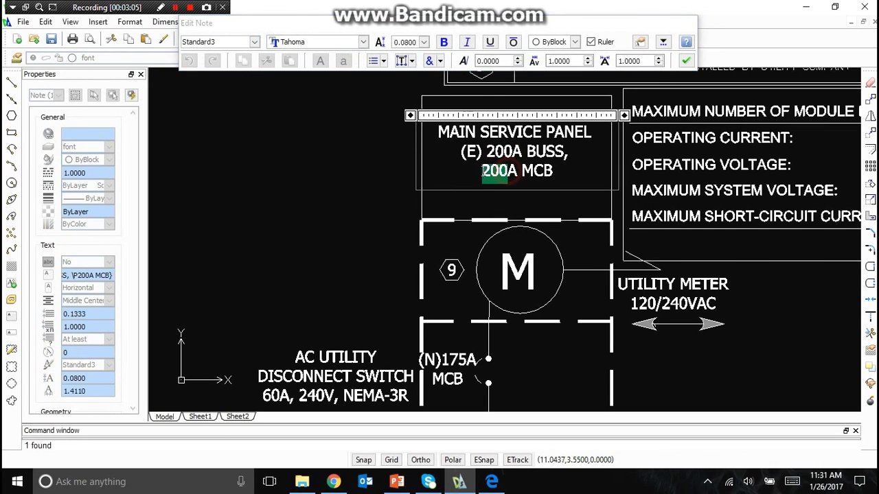
{"action": "type", "text": "DERATE "}
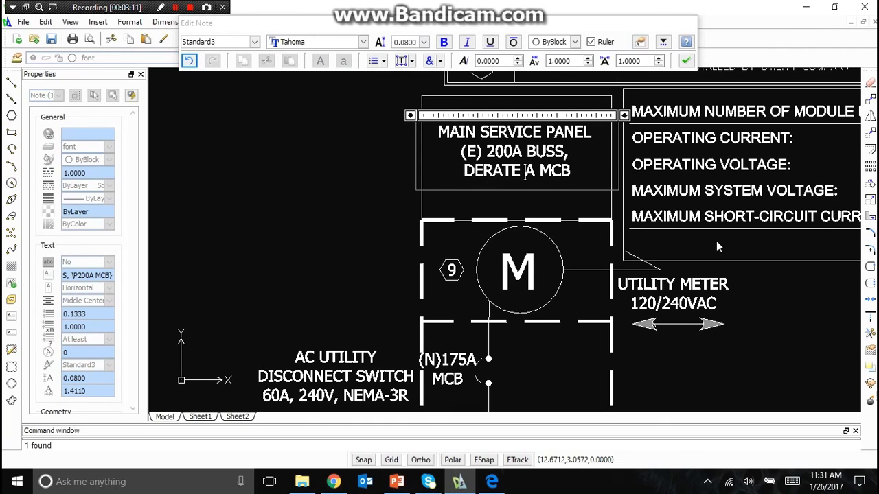
{"action": "type", "text": "MCB "}
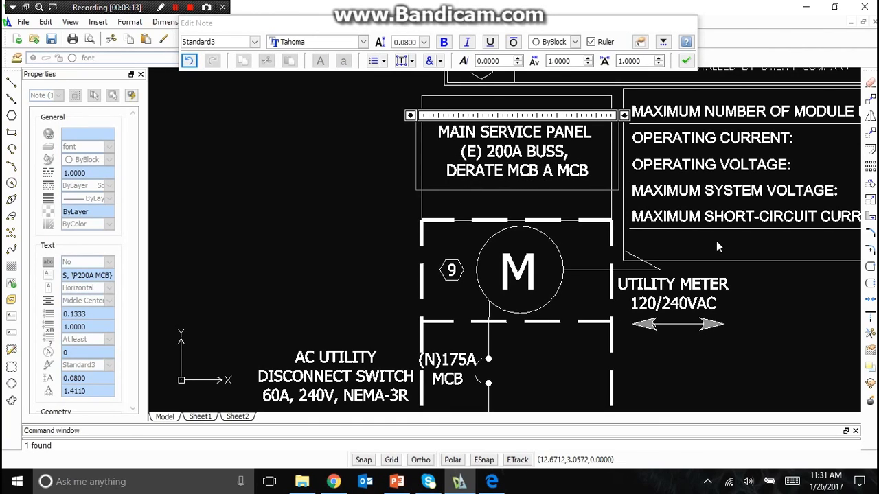
{"action": "type", "text": "TO 1"}
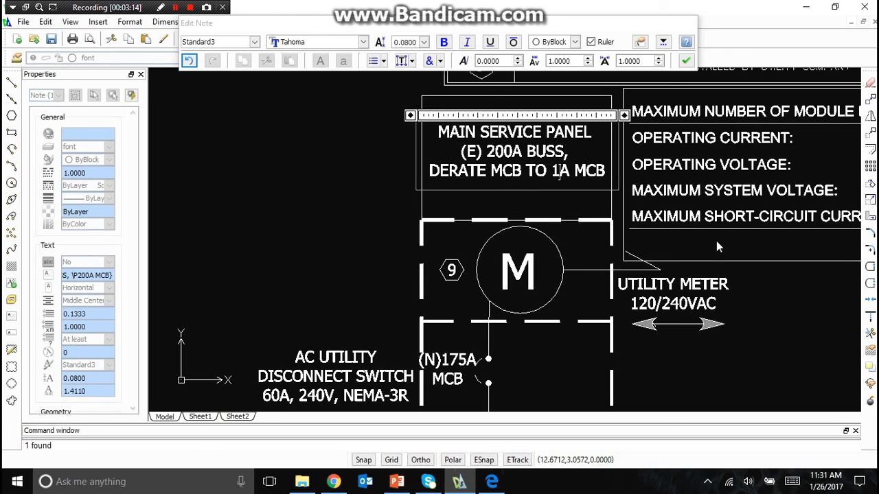
{"action": "type", "text": "75"}
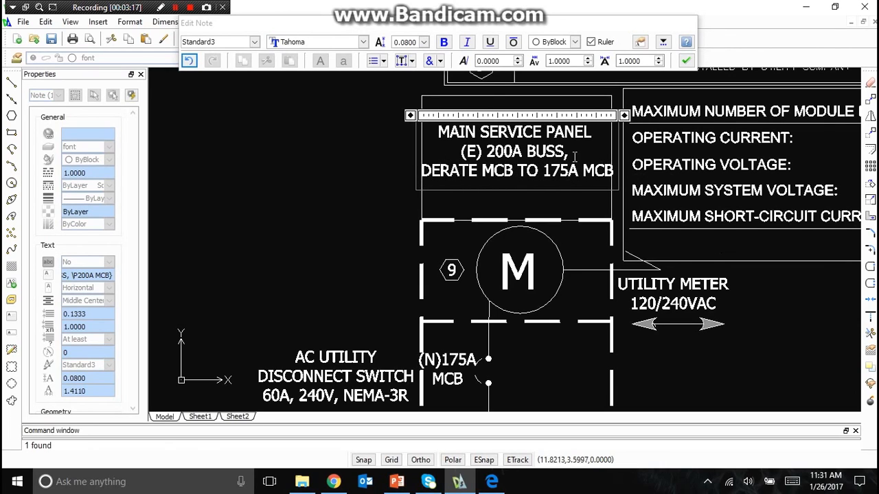
{"action": "left_click", "coordinate": [595, 171]}
{"action": "key", "text": "BackSpace"}
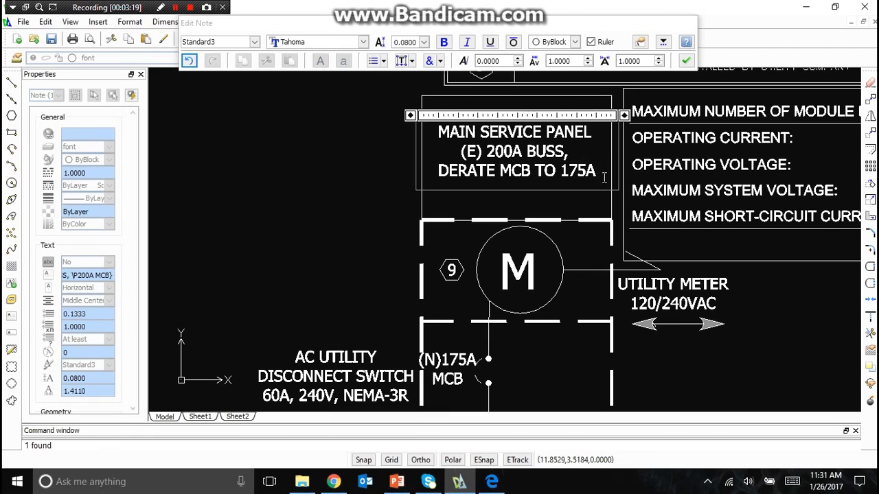
{"action": "left_click", "coordinate": [564, 203]}
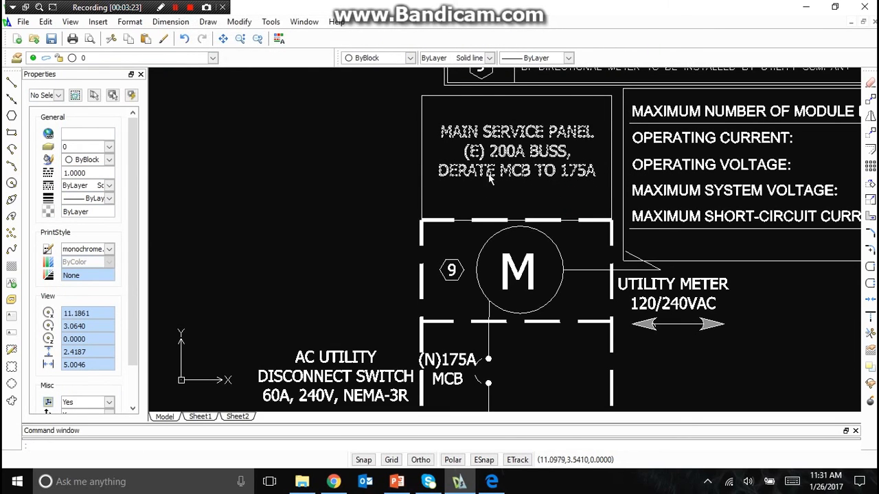
Review the wiring diagram and bus calculation, and set the PV breaker label in the service panel diagram to 45A
{"action": "scroll", "coordinate": [588, 170], "scroll_direction": "down", "scroll_amount": 3}
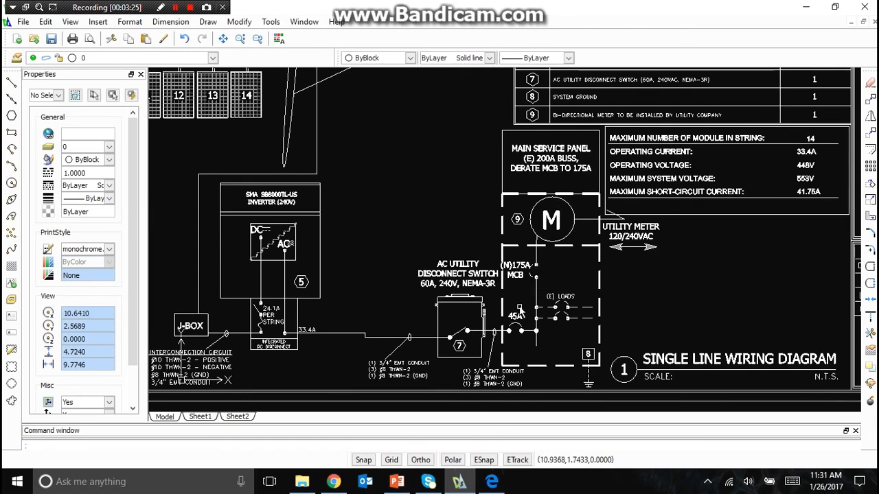
{"action": "scroll", "coordinate": [528, 331], "scroll_direction": "down", "scroll_amount": 1}
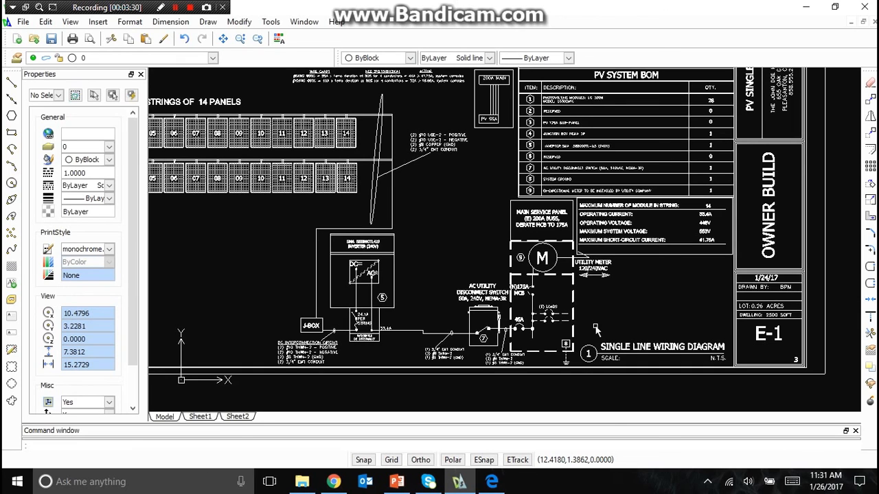
{"action": "scroll", "coordinate": [517, 337], "scroll_direction": "up", "scroll_amount": 4}
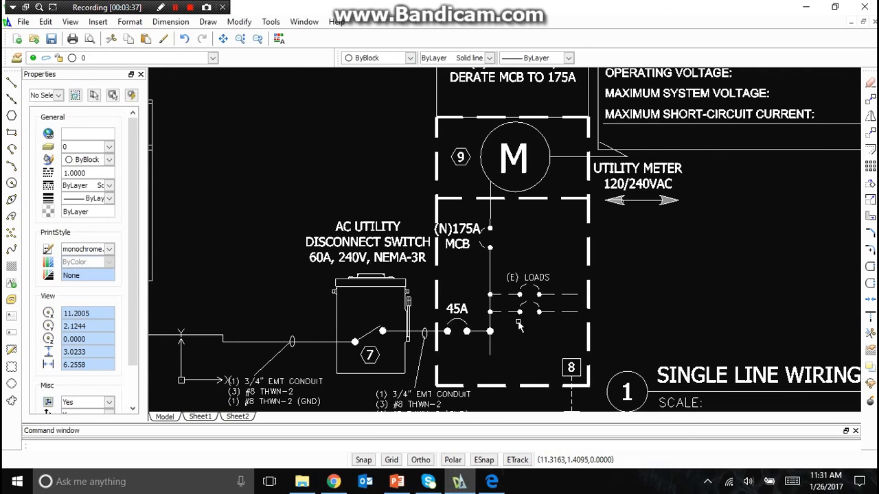
{"action": "scroll", "coordinate": [518, 326], "scroll_direction": "down", "scroll_amount": 5}
{"action": "scroll", "coordinate": [502, 93], "scroll_direction": "up", "scroll_amount": 5}
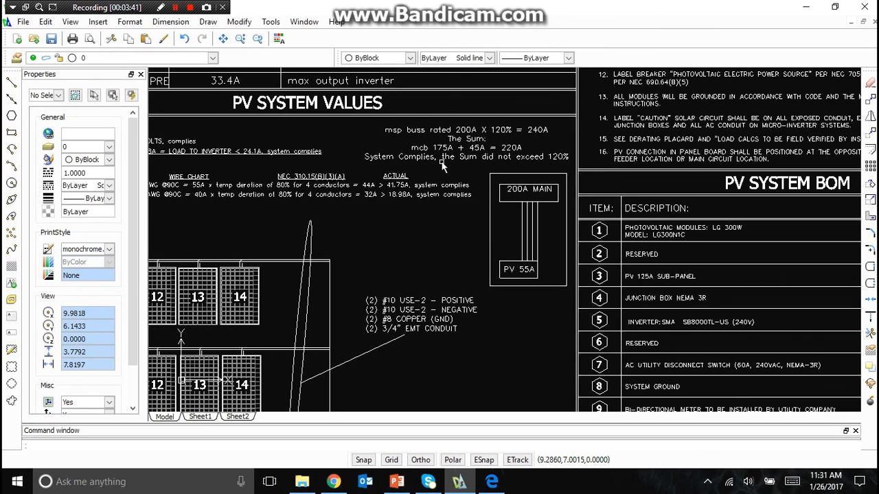
{"action": "scroll", "coordinate": [511, 197], "scroll_direction": "up", "scroll_amount": 4}
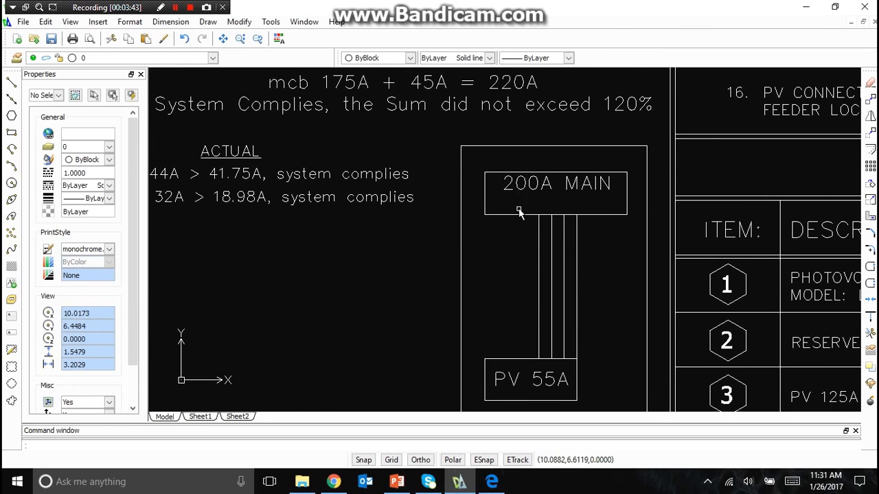
{"action": "double_click", "coordinate": [534, 377]}
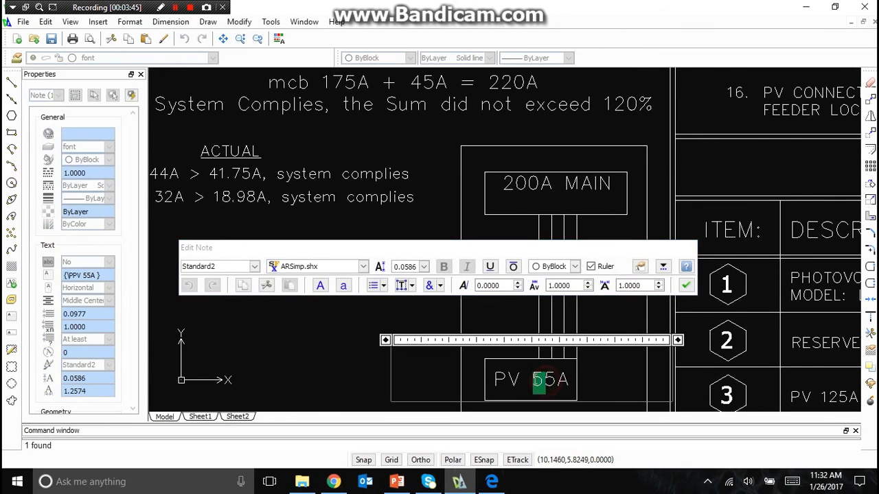
{"action": "type", "text": "4"}
{"action": "left_click", "coordinate": [437, 317]}
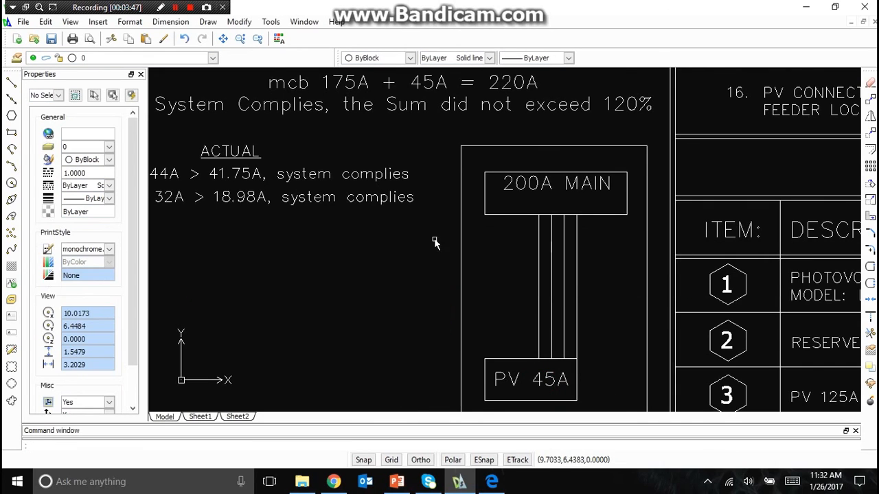
Export the corrected E-1 drawing to PDF at ANSI B (17.00 x 11.00 Inches), replacing the existing PV-03 Single Line Diagram.pdf
{"action": "scroll", "coordinate": [428, 219], "scroll_direction": "down", "scroll_amount": 3}
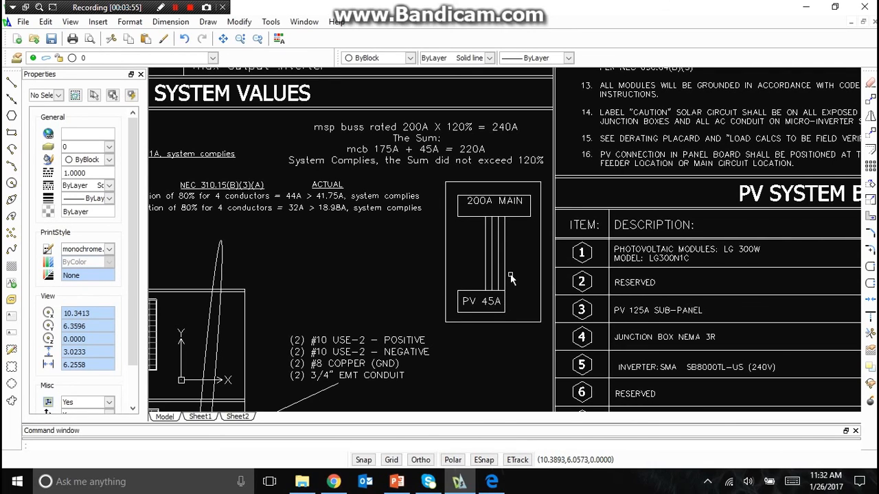
{"action": "scroll", "coordinate": [422, 225], "scroll_direction": "down", "scroll_amount": 6}
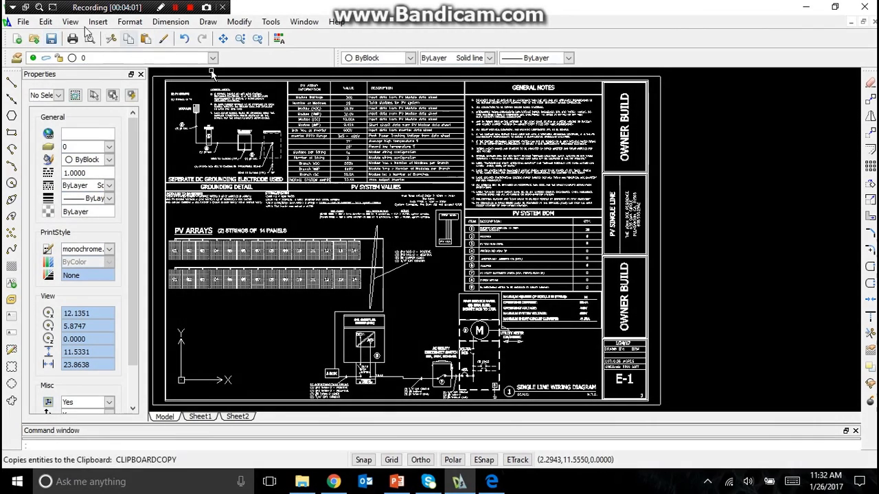
{"action": "left_click", "coordinate": [24, 22]}
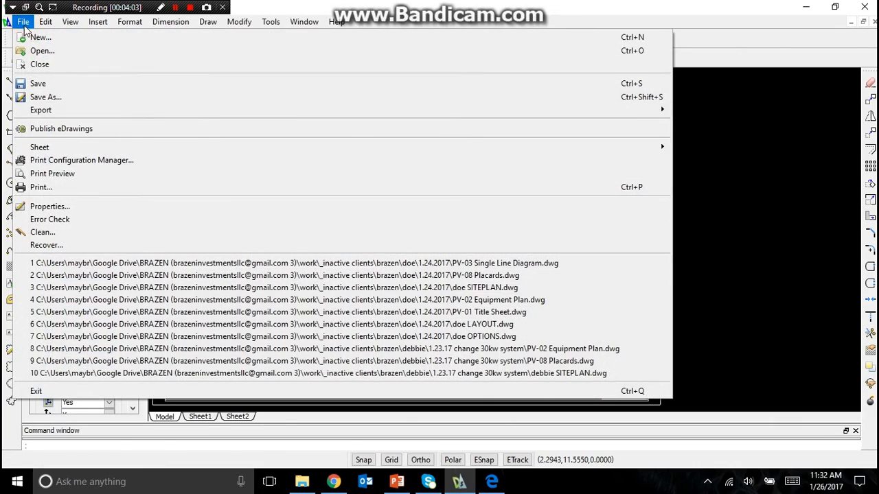
{"action": "mouse_move", "coordinate": [54, 110]}
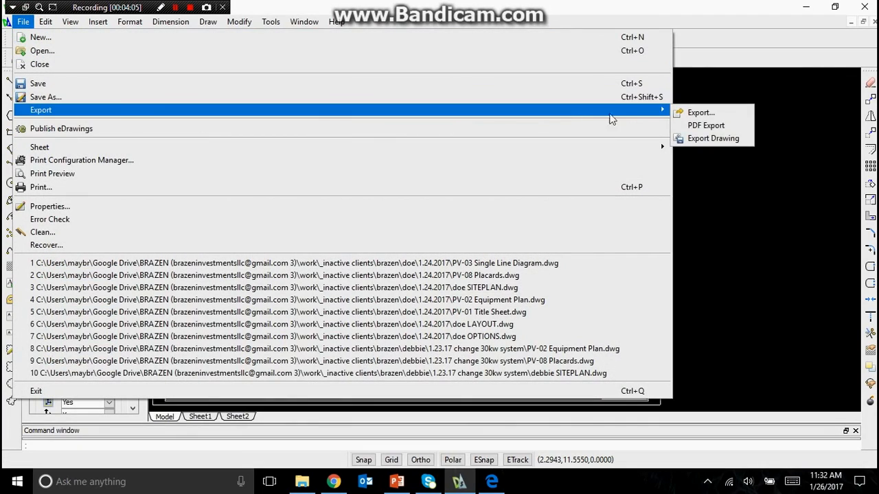
{"action": "left_click", "coordinate": [706, 125]}
{"action": "left_click", "coordinate": [570, 165]}
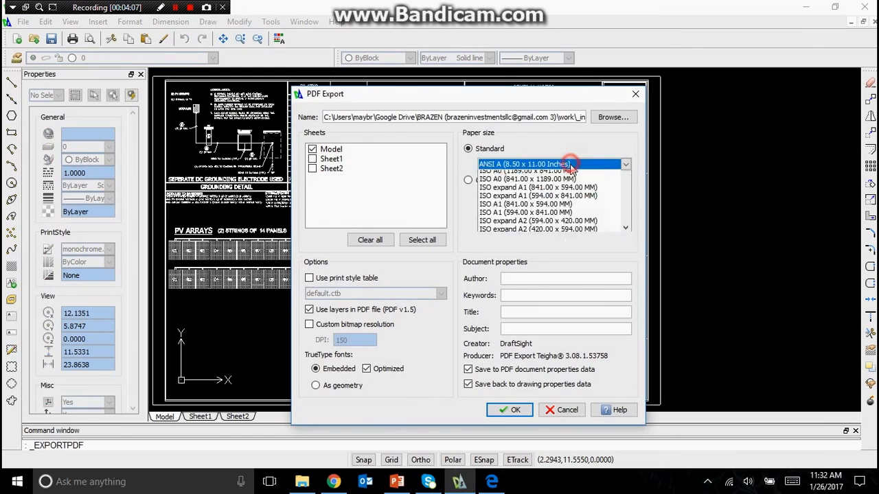
{"action": "left_click", "coordinate": [569, 196]}
{"action": "key", "text": "Return"}
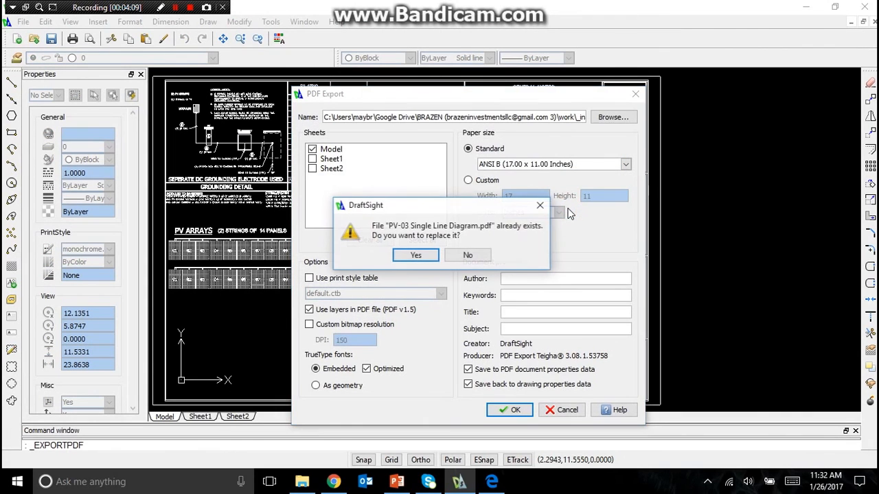
{"action": "key", "text": "Return"}
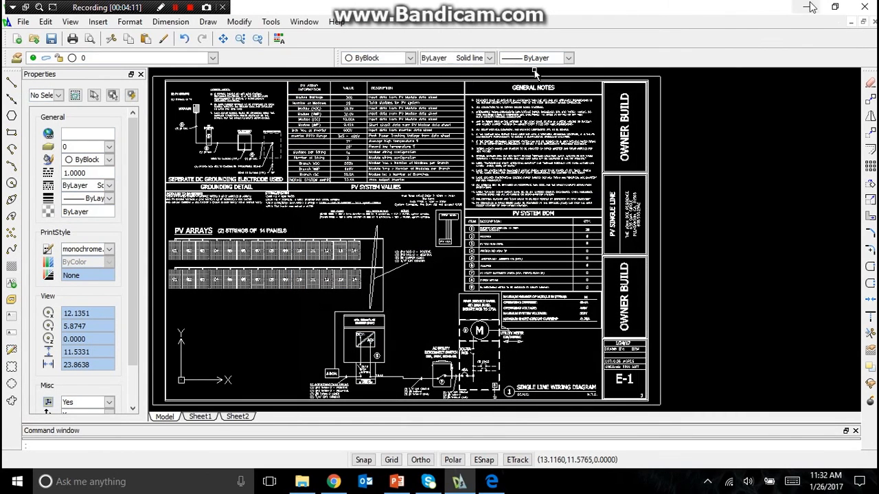
Close the E-1 drawing and minimize the CAD program to get back to the project folder
{"action": "left_click", "coordinate": [873, 21]}
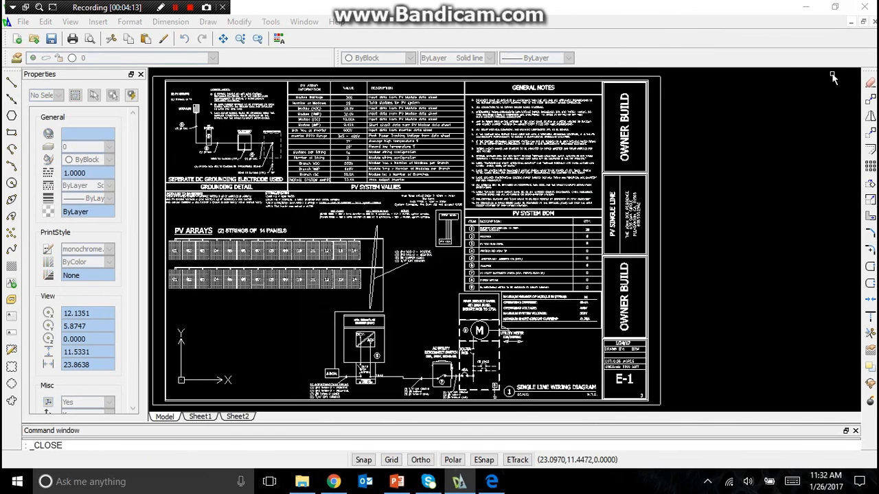
{"action": "key", "text": "Return"}
{"action": "left_click", "coordinate": [809, 8]}
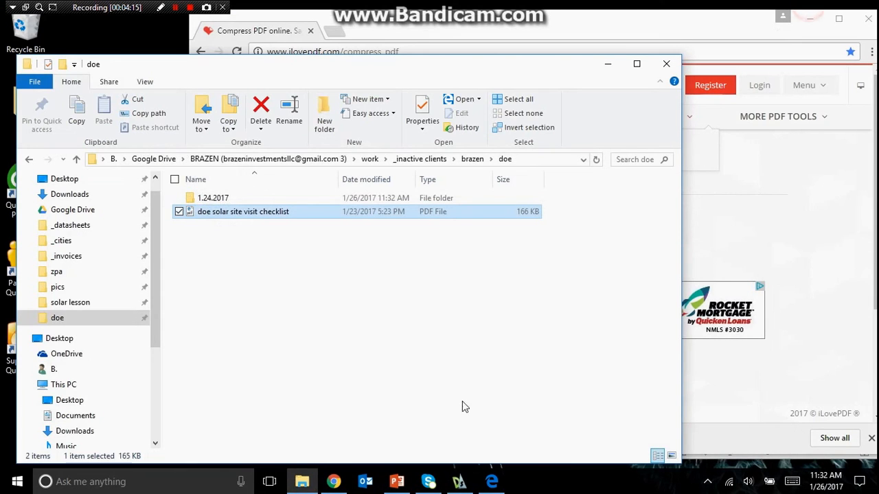
Open PV-03 Single Line Diagram.pdf from the 1.24.2017 folder, check its bus calculation and service panel labels, and close the viewer
{"action": "double_click", "coordinate": [211, 198]}
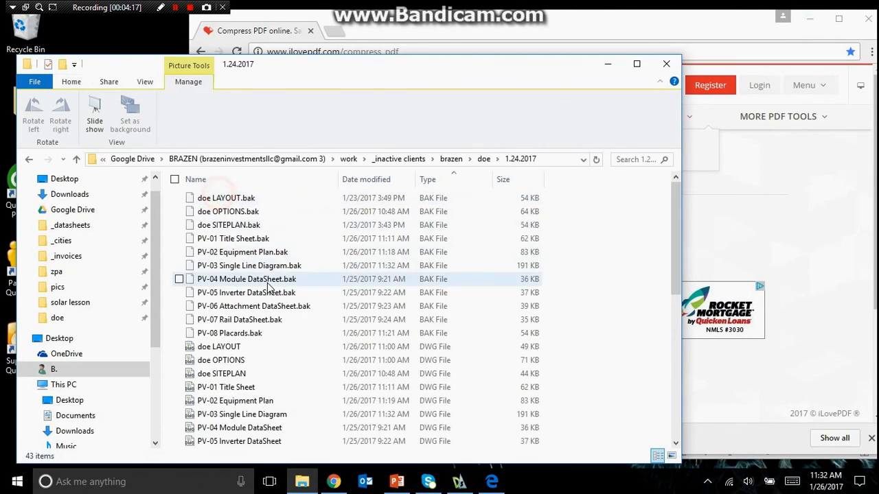
{"action": "scroll", "coordinate": [269, 287], "scroll_direction": "down", "scroll_amount": 7}
{"action": "double_click", "coordinate": [244, 375]}
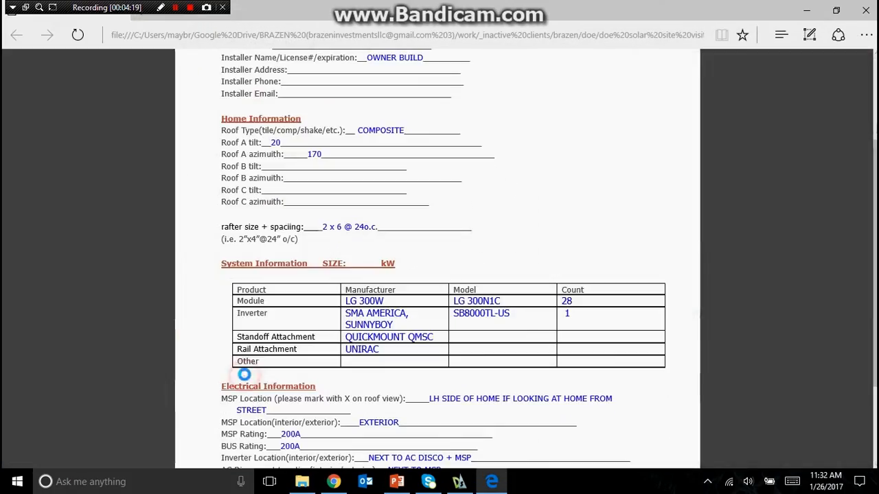
{"action": "scroll", "coordinate": [496, 291], "scroll_direction": "up", "scroll_amount": 4, "text": "ctrl"}
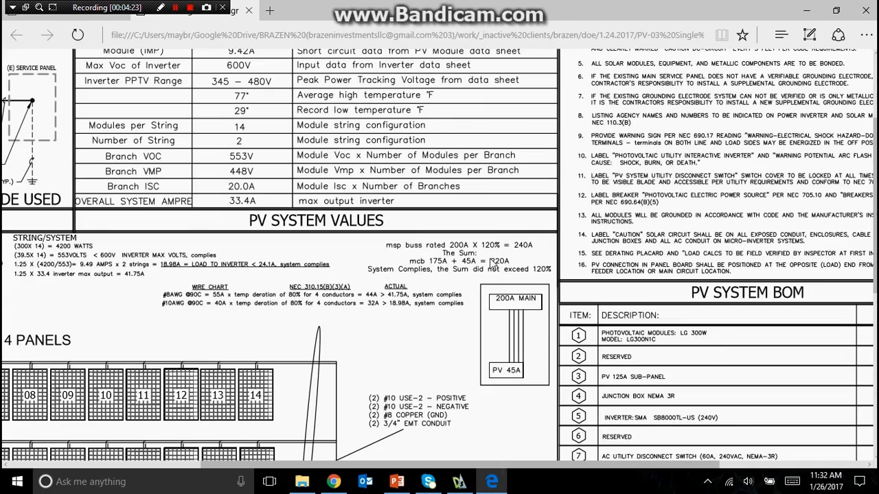
{"action": "scroll", "coordinate": [530, 222], "scroll_direction": "down", "scroll_amount": 5}
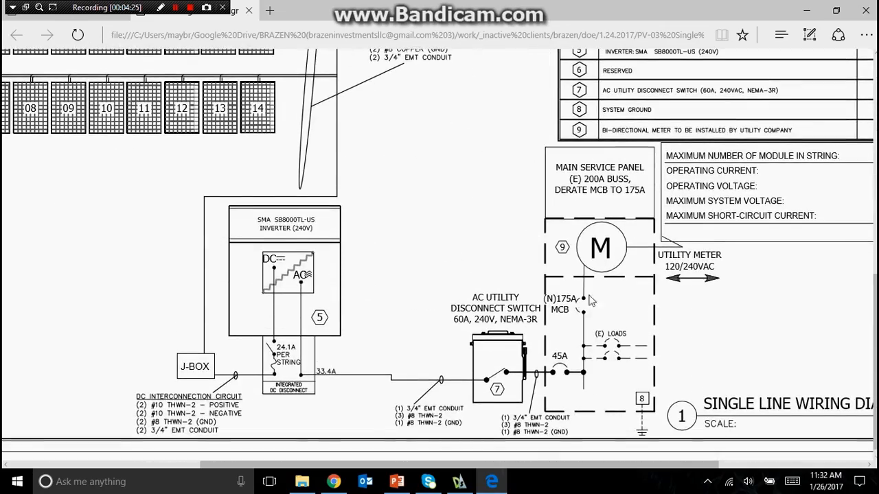
{"action": "scroll", "coordinate": [540, 285], "scroll_direction": "down", "scroll_amount": 3, "text": "ctrl"}
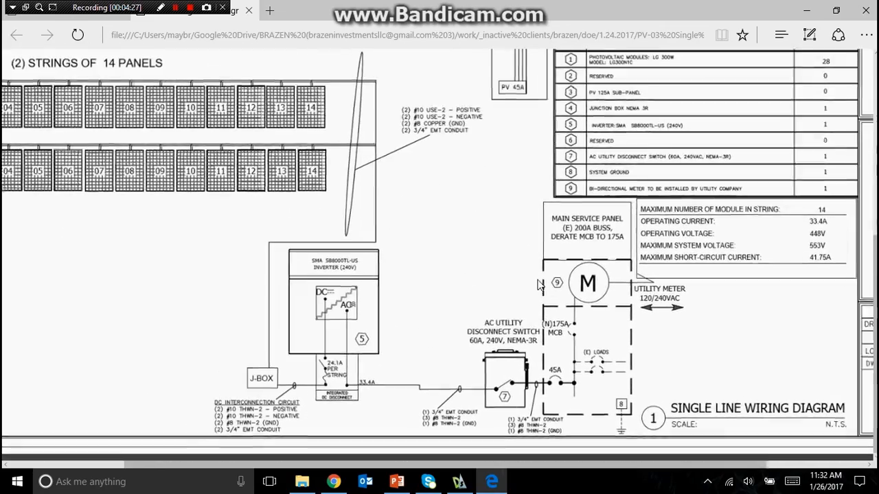
{"action": "left_click", "coordinate": [863, 10]}
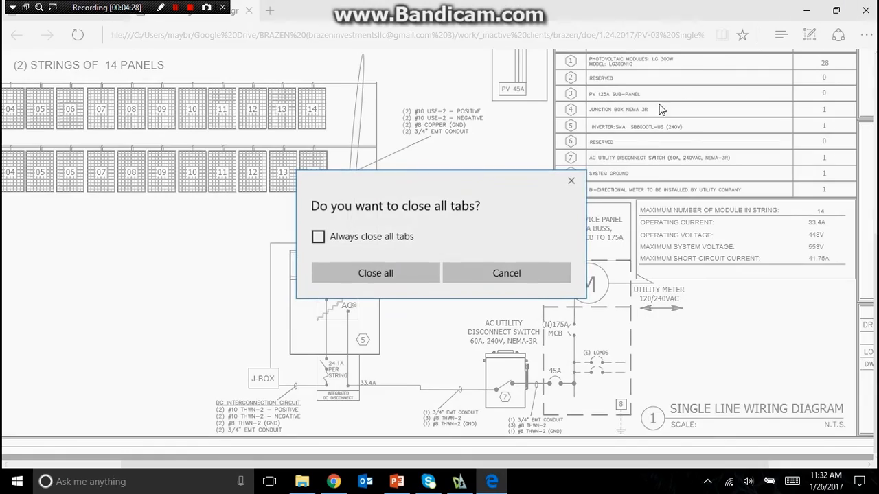
{"action": "left_click", "coordinate": [427, 272]}
Add the eight sheet PDFs, PV-01 Title Sheet through PV-08 Placards, to iLovePDF's Merge PDF tool in the browser
{"action": "left_click", "coordinate": [237, 347]}
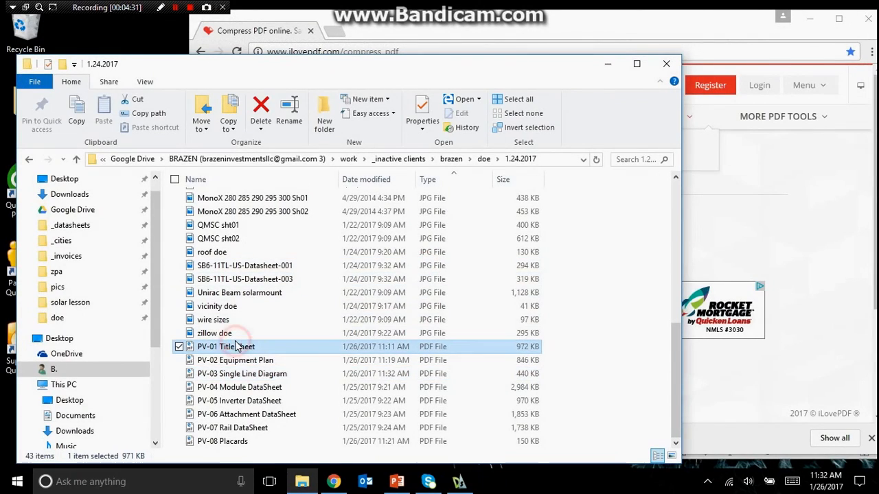
{"action": "left_click", "coordinate": [685, 13]}
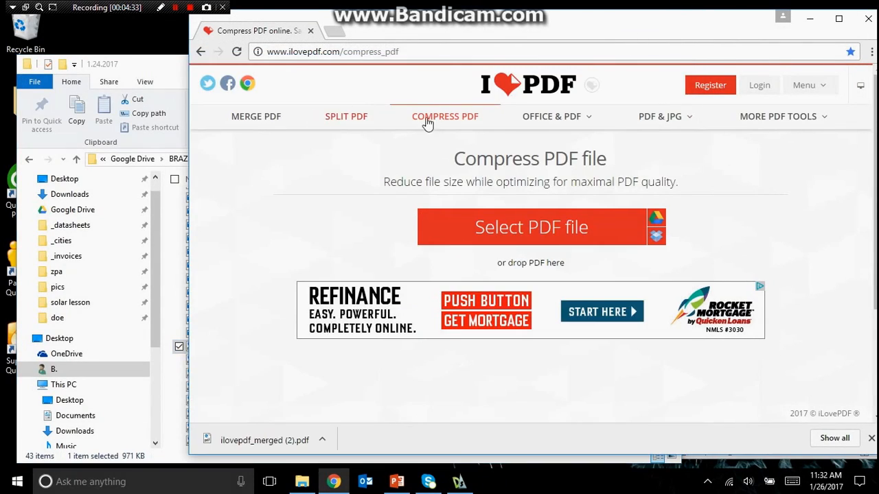
{"action": "left_click", "coordinate": [277, 121]}
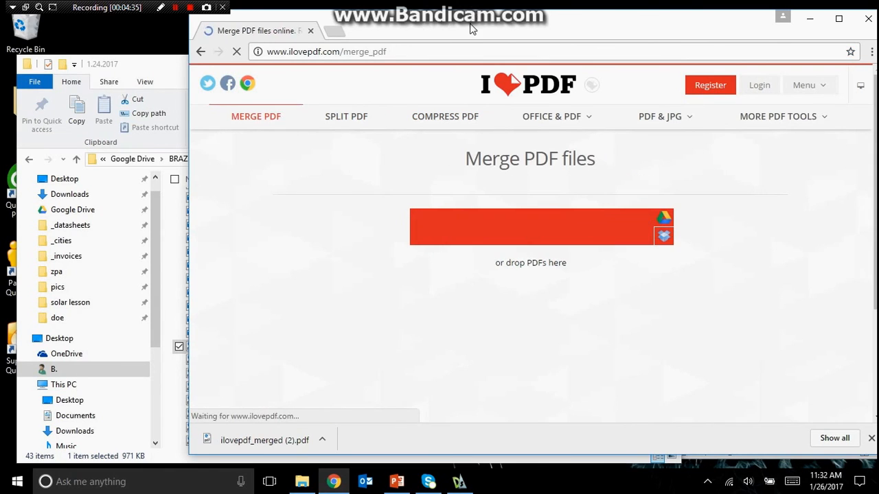
{"action": "left_click_drag", "start_coordinate": [471, 27], "coordinate": [560, 27]}
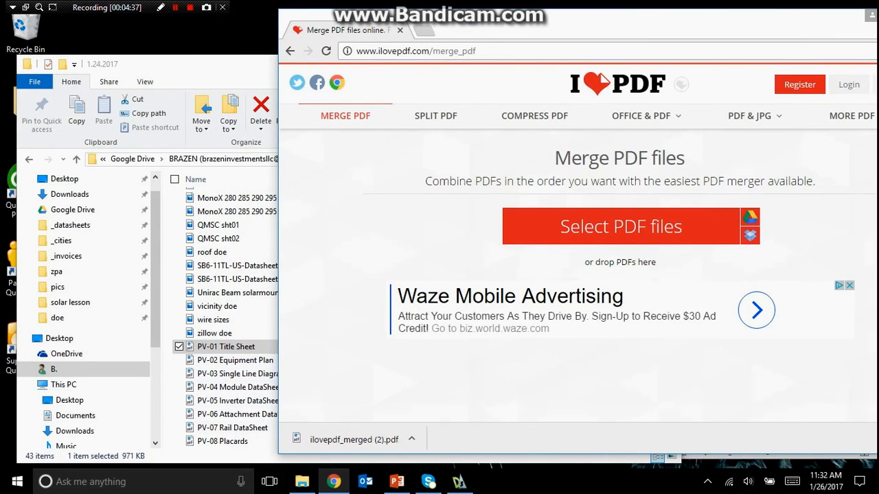
{"action": "left_click", "coordinate": [222, 443], "text": "shift"}
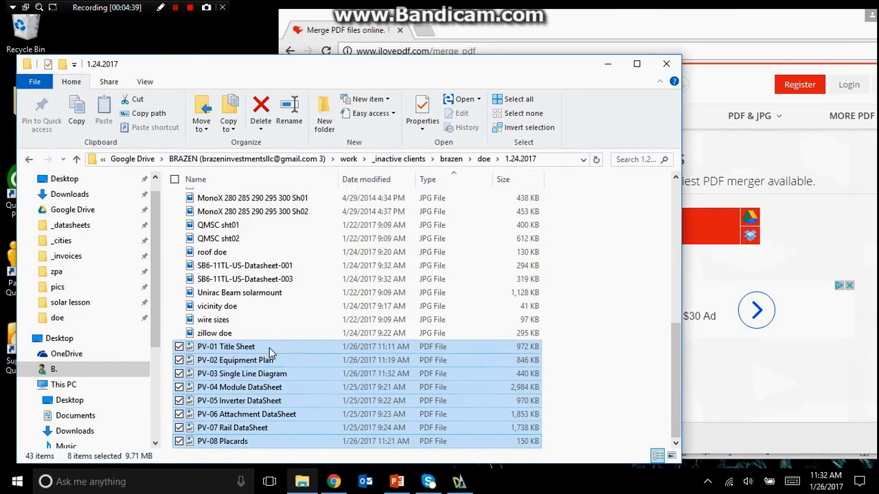
{"action": "left_click_drag", "start_coordinate": [225, 353], "coordinate": [725, 235]}
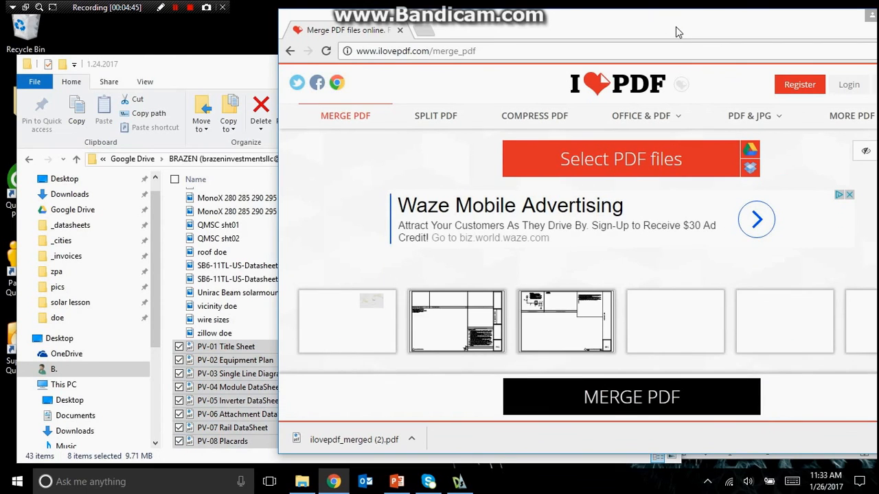
Check the order of the eight uploaded sheets and merge them into one PDF
{"action": "left_click_drag", "start_coordinate": [677, 32], "coordinate": [580, 24]}
{"action": "mouse_move", "coordinate": [259, 305]}
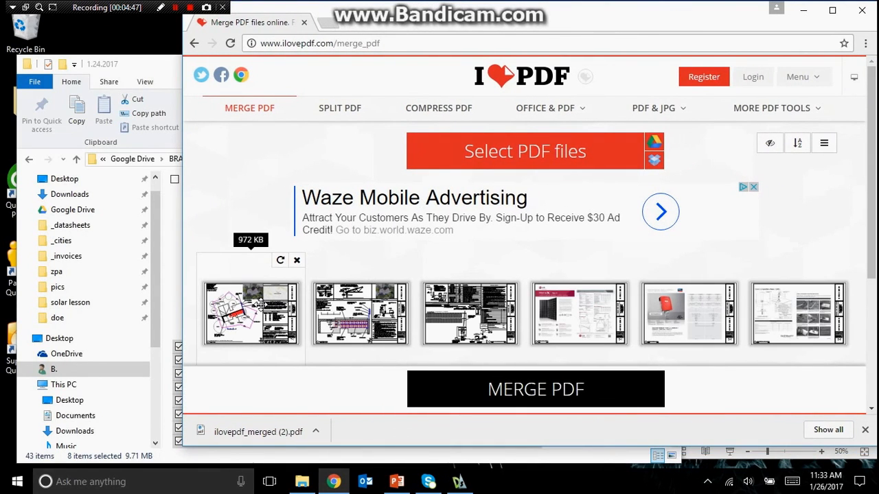
{"action": "scroll", "coordinate": [824, 313], "scroll_direction": "down", "scroll_amount": 3}
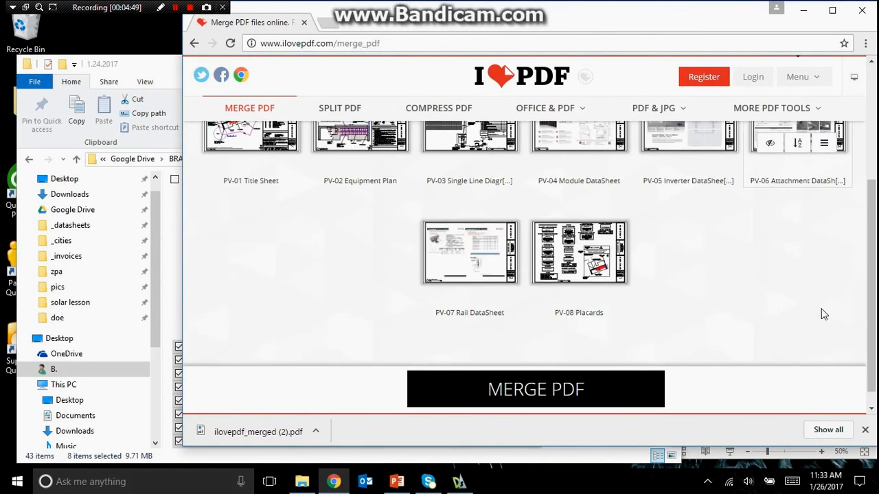
{"action": "left_click", "coordinate": [616, 388]}
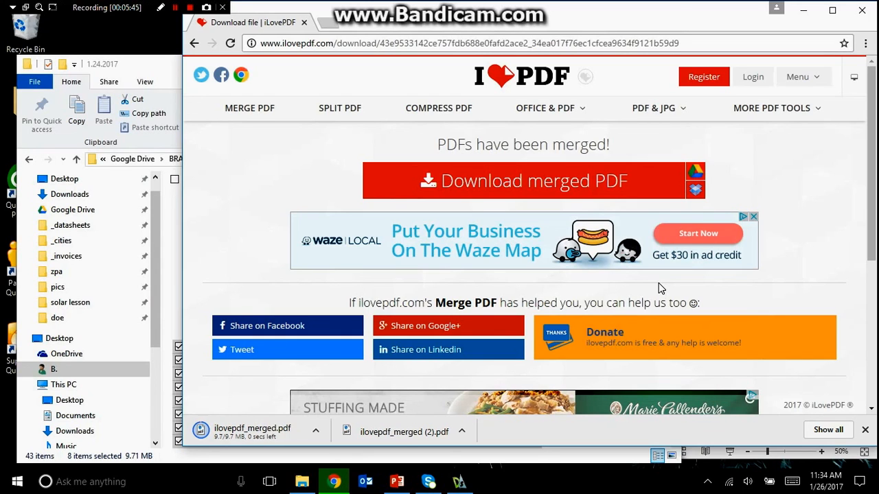
Open ilovepdf_merged from the Downloads folder and review the title sheet, equipment plan and single-line sheets T-1, M-1 and E-1
{"action": "left_click", "coordinate": [104, 195]}
{"action": "left_click", "coordinate": [222, 198]}
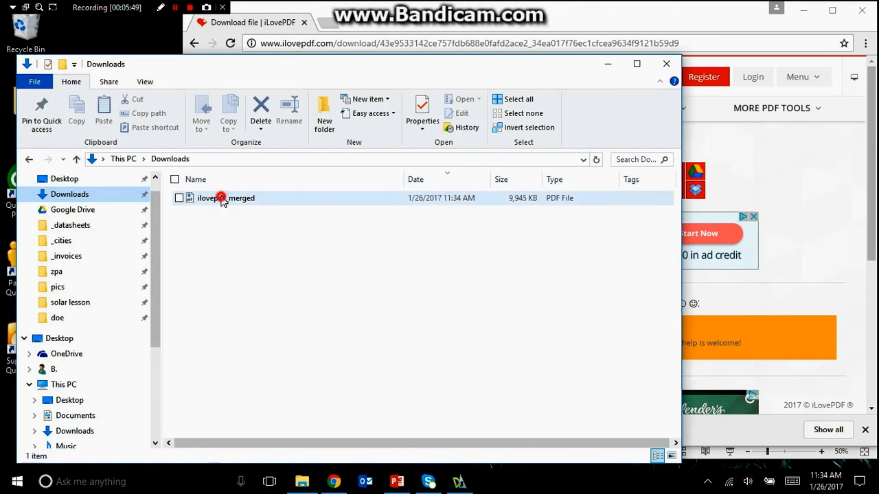
{"action": "double_click", "coordinate": [244, 205]}
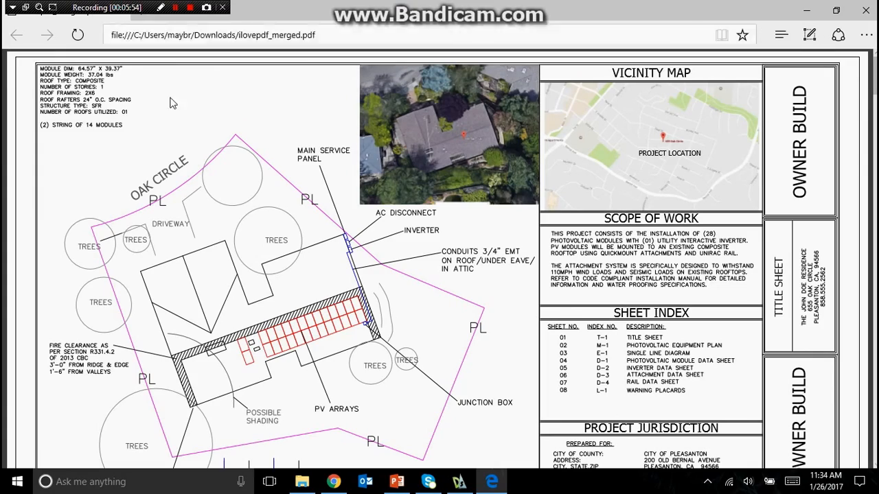
{"action": "scroll", "coordinate": [700, 165], "scroll_direction": "down", "scroll_amount": 3}
{"action": "scroll", "coordinate": [704, 177], "scroll_direction": "up", "scroll_amount": 1}
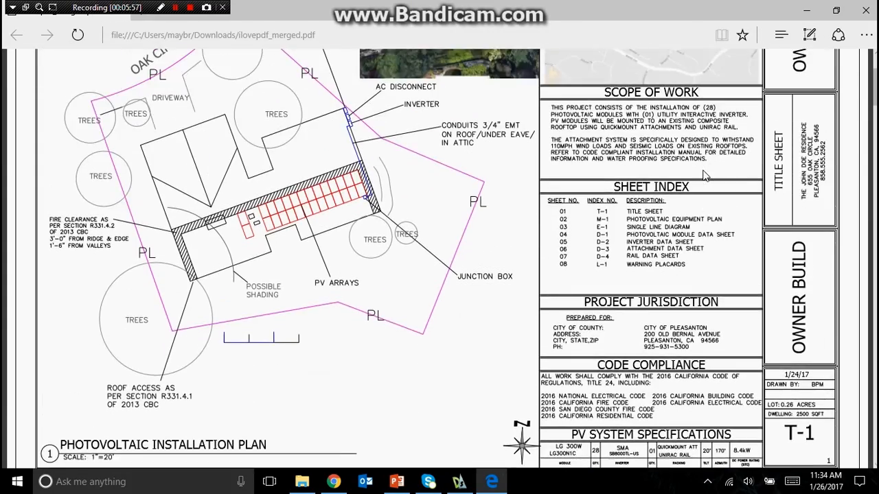
{"action": "scroll", "coordinate": [702, 177], "scroll_direction": "down", "scroll_amount": 7}
{"action": "scroll", "coordinate": [702, 180], "scroll_direction": "down", "scroll_amount": 1}
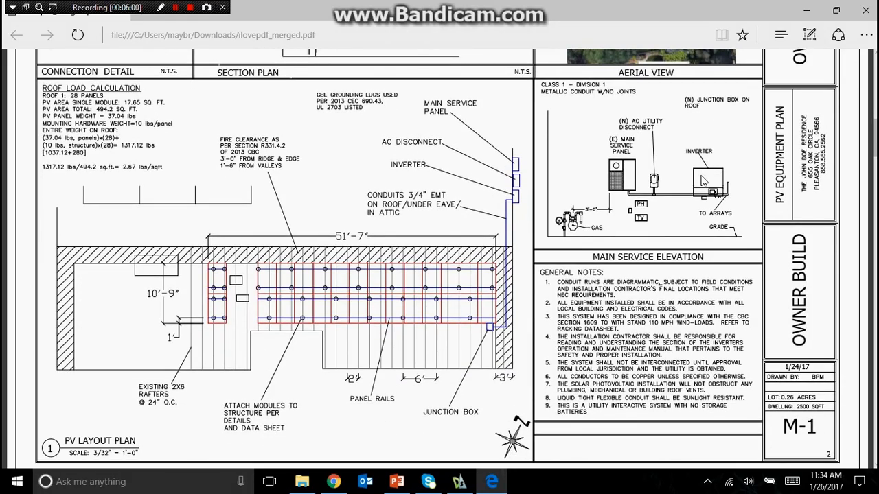
{"action": "scroll", "coordinate": [701, 179], "scroll_direction": "down", "scroll_amount": 7}
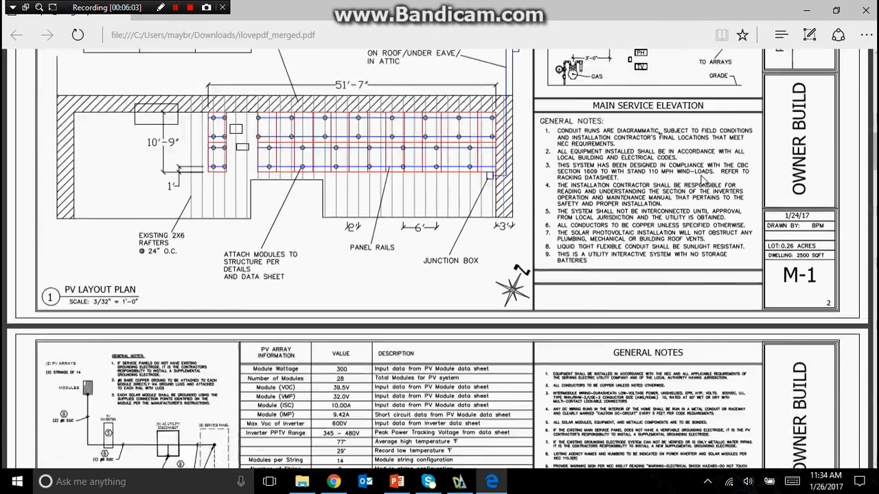
{"action": "scroll", "coordinate": [702, 181], "scroll_direction": "down", "scroll_amount": 2}
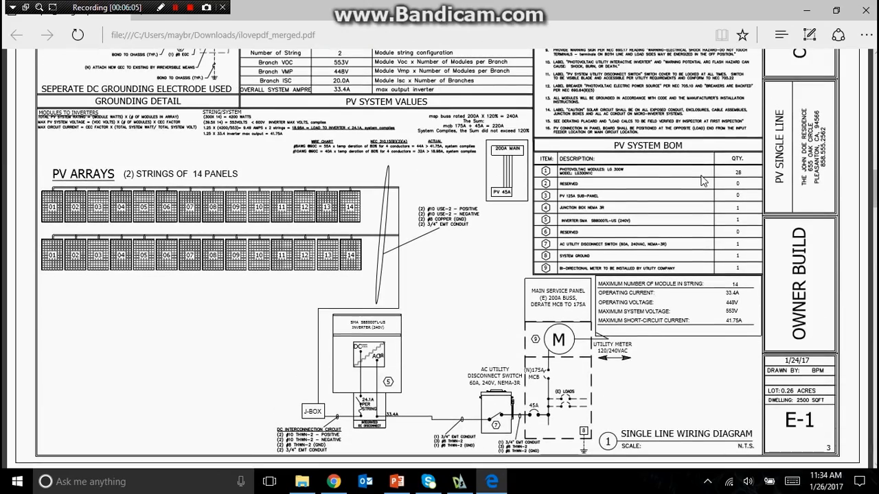
{"action": "scroll", "coordinate": [703, 180], "scroll_direction": "down", "scroll_amount": 1}
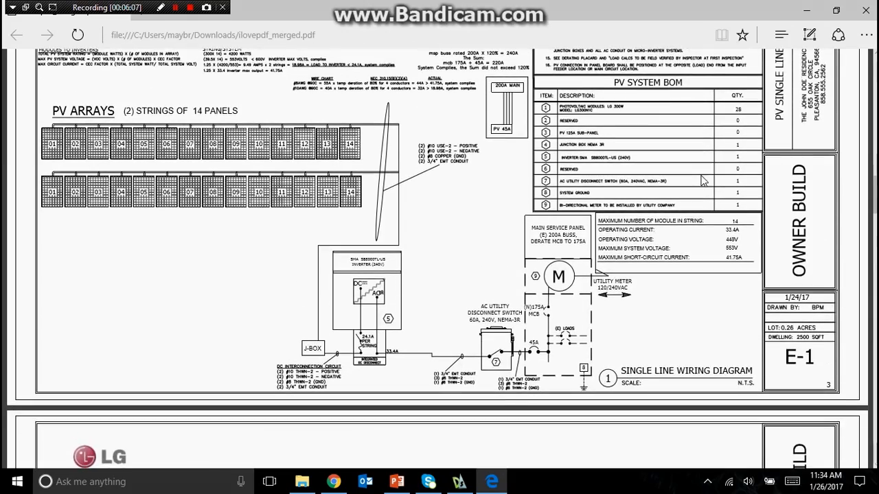
Review data sheets D-1 to D-4 and warning placard sheet L-1 in the merged PDF, and close the viewer
{"action": "scroll", "coordinate": [703, 181], "scroll_direction": "down", "scroll_amount": 7}
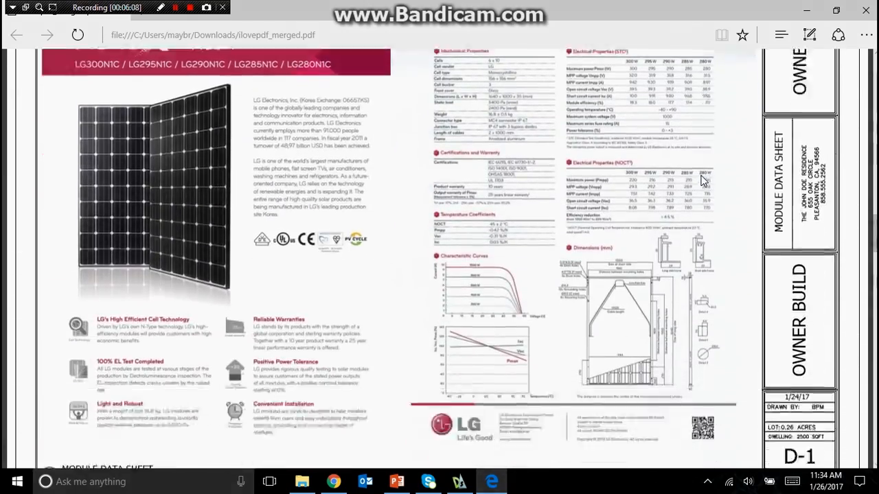
{"action": "scroll", "coordinate": [702, 181], "scroll_direction": "down", "scroll_amount": 8}
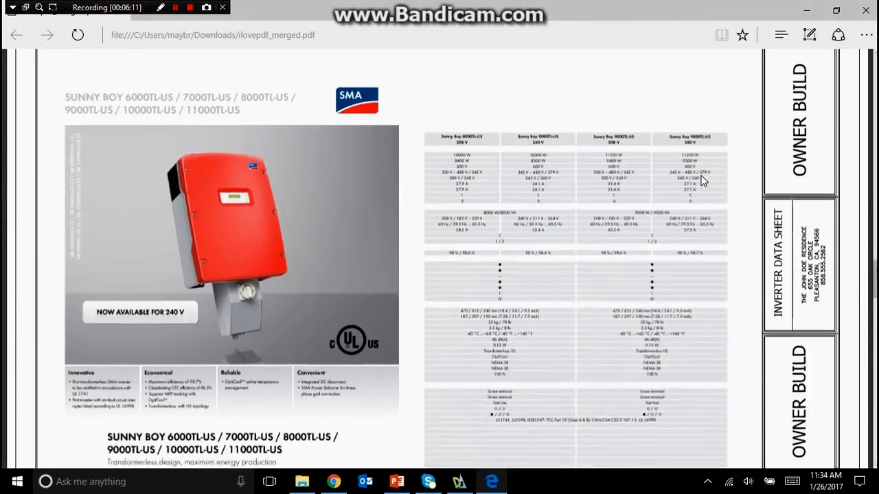
{"action": "scroll", "coordinate": [702, 180], "scroll_direction": "down", "scroll_amount": 12}
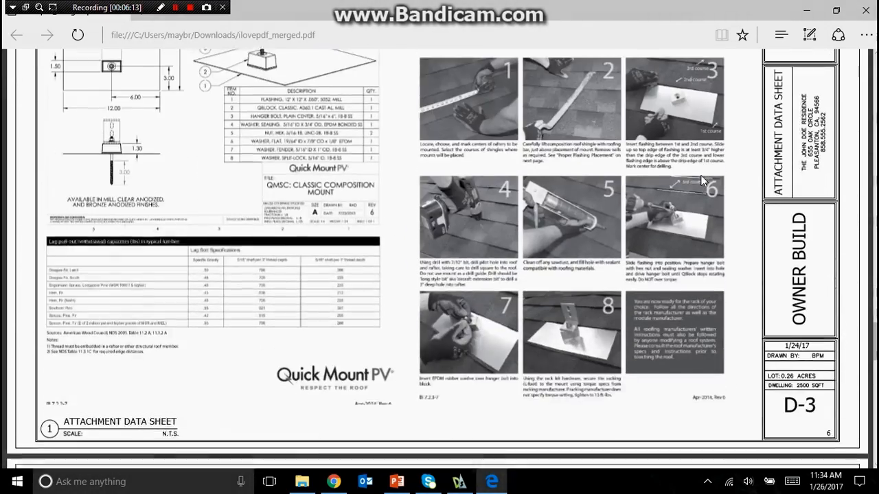
{"action": "scroll", "coordinate": [702, 180], "scroll_direction": "down", "scroll_amount": 10}
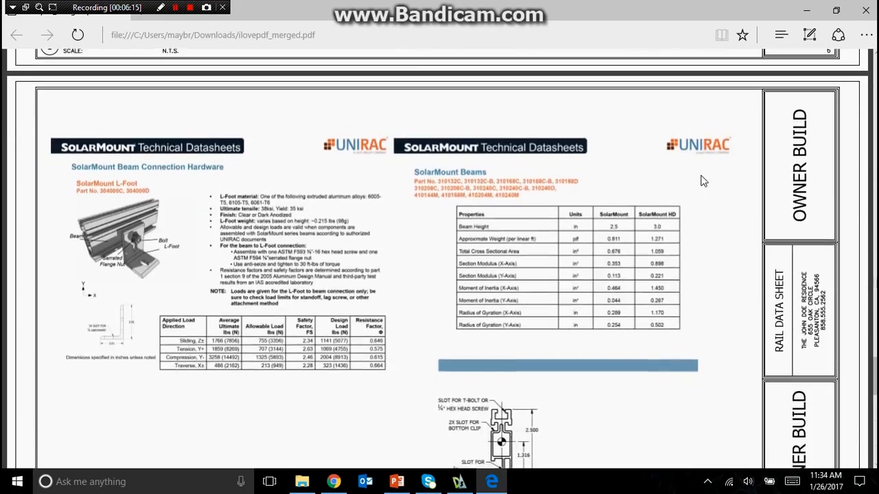
{"action": "scroll", "coordinate": [702, 181], "scroll_direction": "down", "scroll_amount": 10}
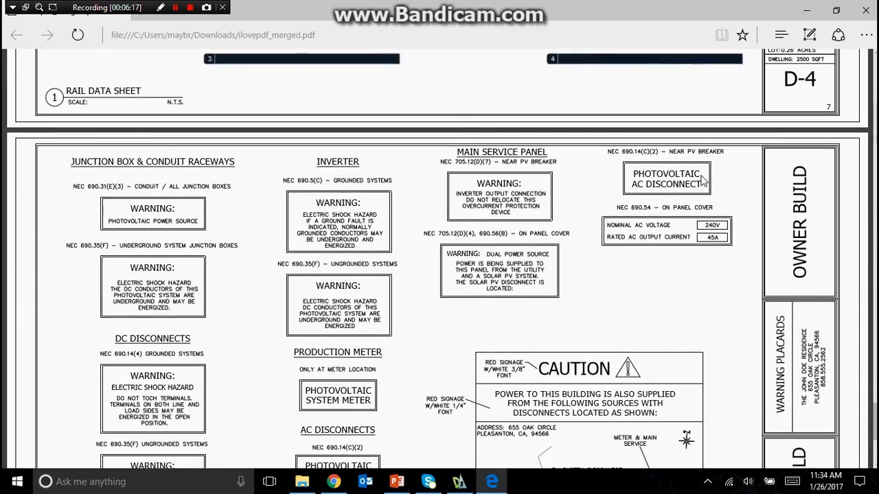
{"action": "scroll", "coordinate": [702, 181], "scroll_direction": "down", "scroll_amount": 5}
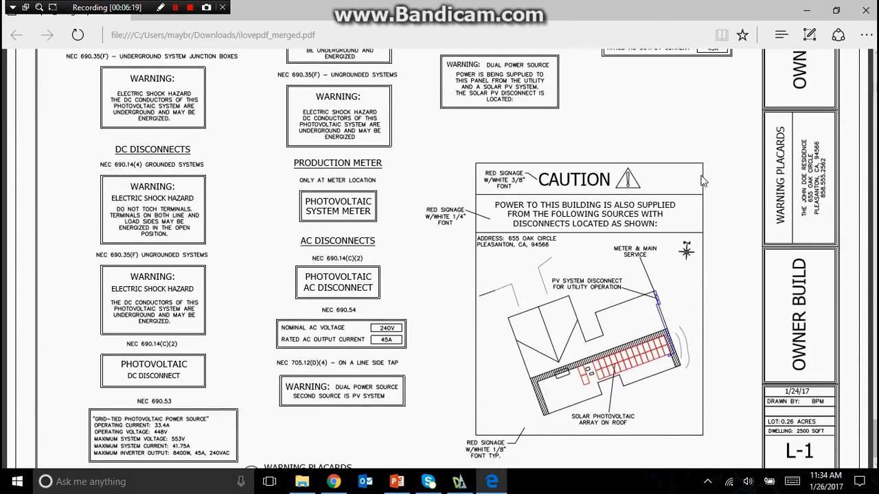
{"action": "scroll", "coordinate": [702, 180], "scroll_direction": "down", "scroll_amount": 1}
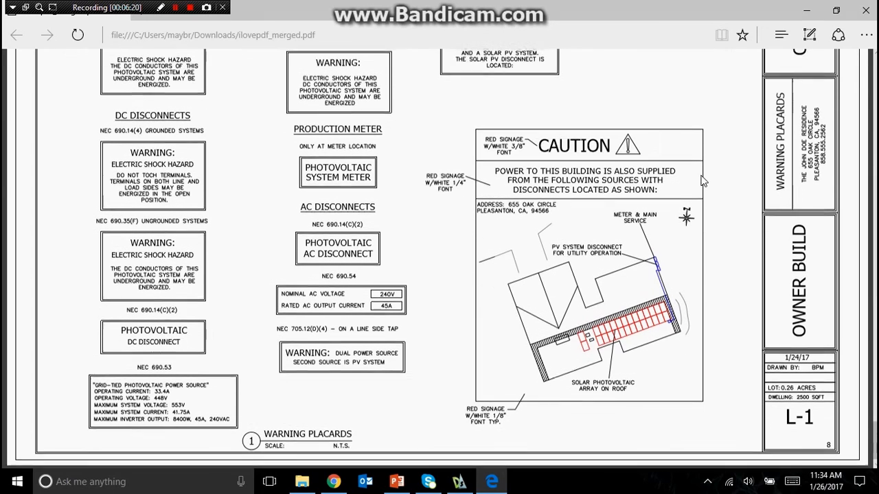
{"action": "left_click", "coordinate": [872, 7]}
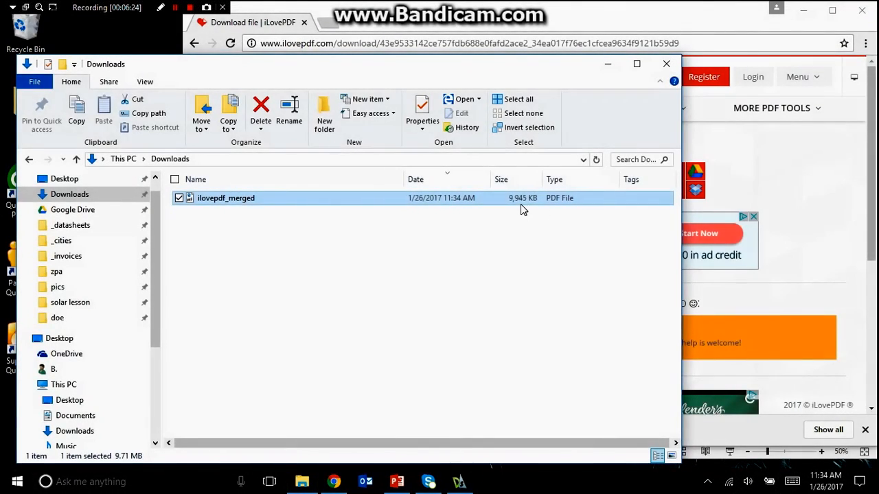
Compress the ilovepdf_merged file from Downloads with iLovePDF's Compress PDF tool in the browser
{"action": "left_click", "coordinate": [543, 24]}
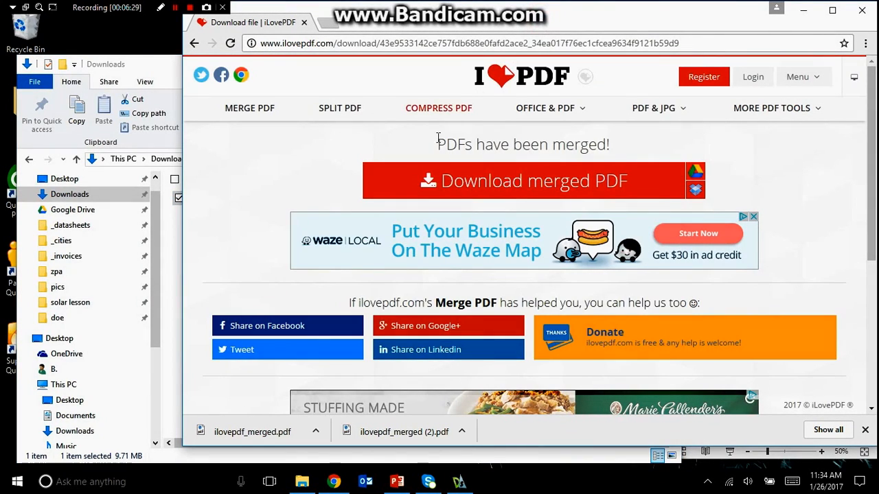
{"action": "left_click", "coordinate": [417, 112]}
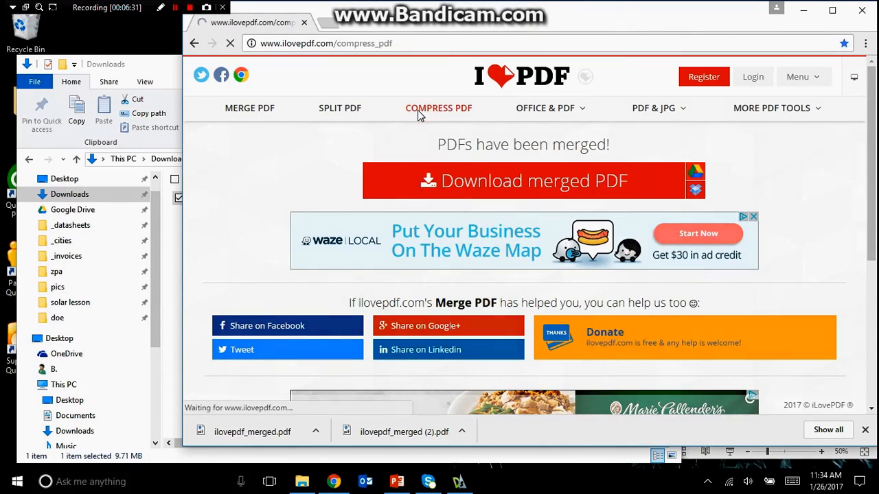
{"action": "left_click", "coordinate": [176, 233]}
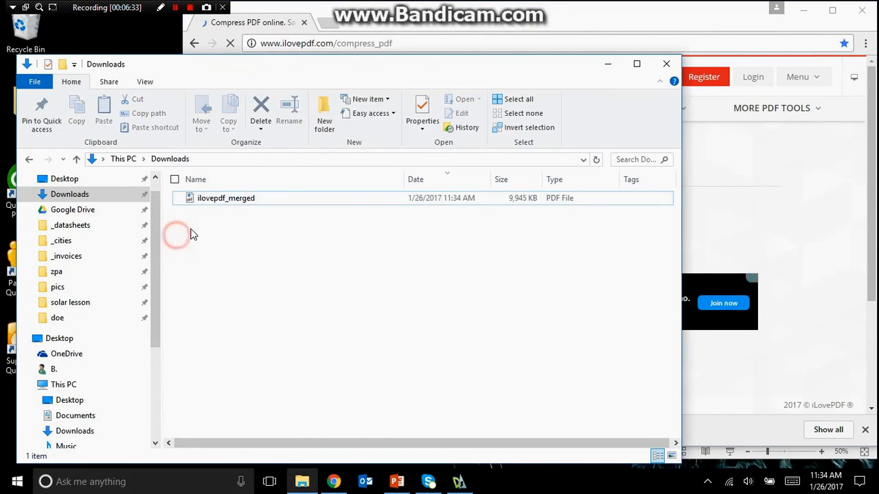
{"action": "left_click_drag", "start_coordinate": [219, 204], "coordinate": [765, 200]}
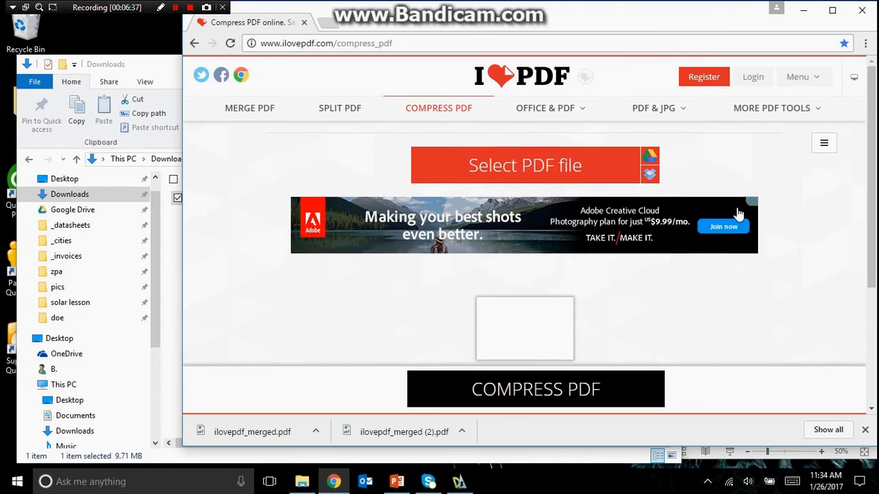
{"action": "left_click", "coordinate": [558, 398]}
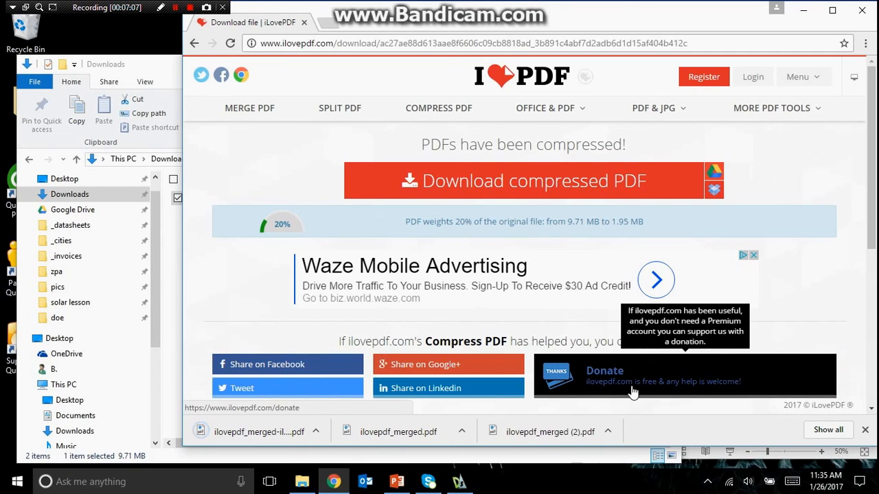
Open ilovepdf_merged-ilovepdf-compressed from the Downloads folder and check the legibility of the vicinity map, scope and notes on title sheet T-1
{"action": "left_click", "coordinate": [76, 224]}
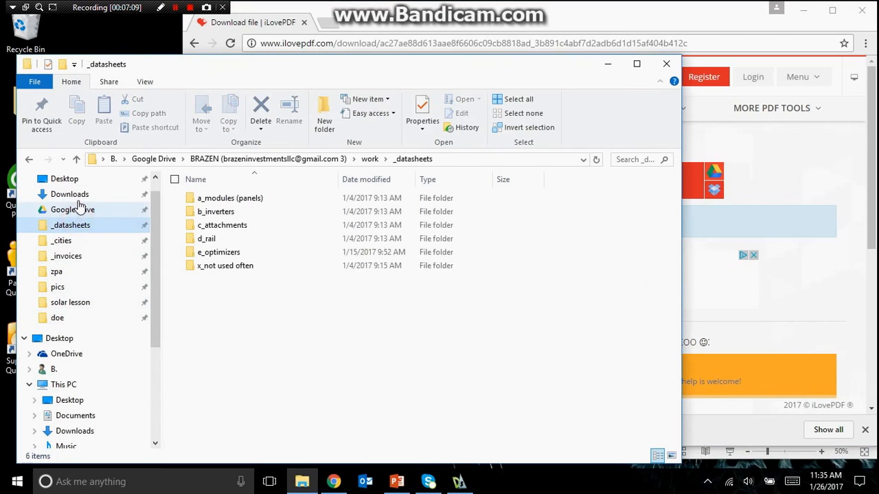
{"action": "left_click", "coordinate": [63, 195]}
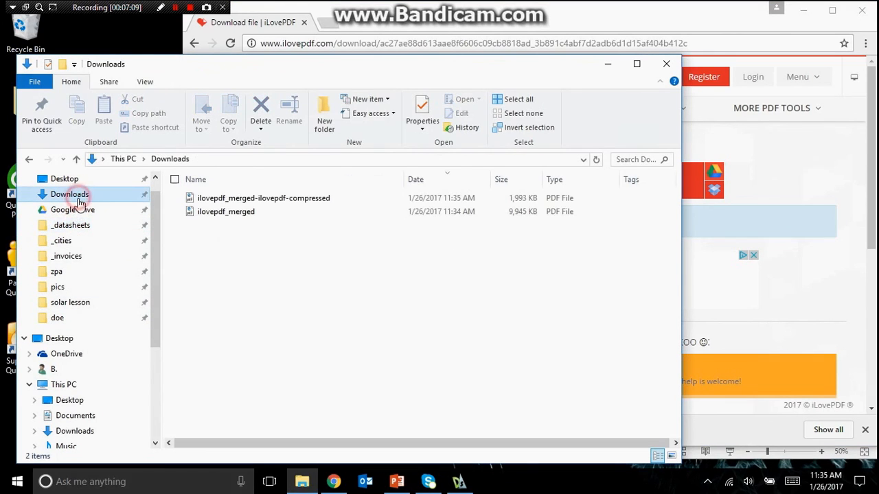
{"action": "double_click", "coordinate": [260, 204]}
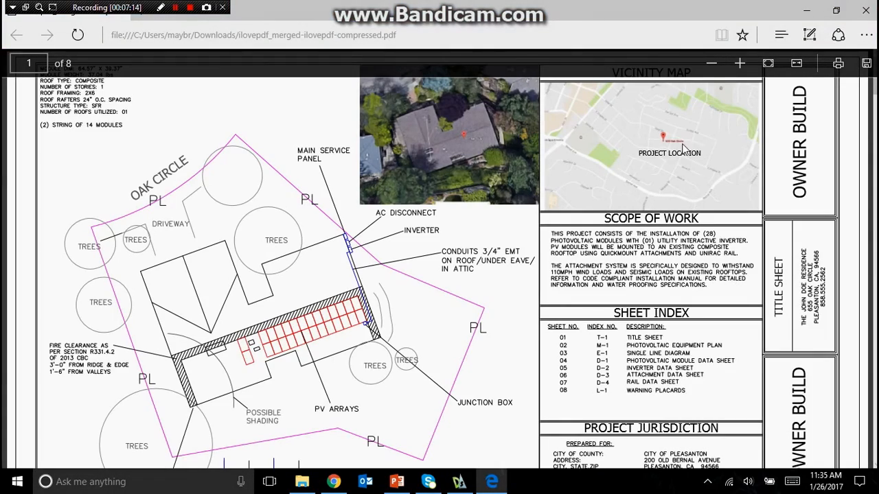
{"action": "scroll", "coordinate": [535, 139], "scroll_direction": "up", "scroll_amount": 2, "text": "ctrl"}
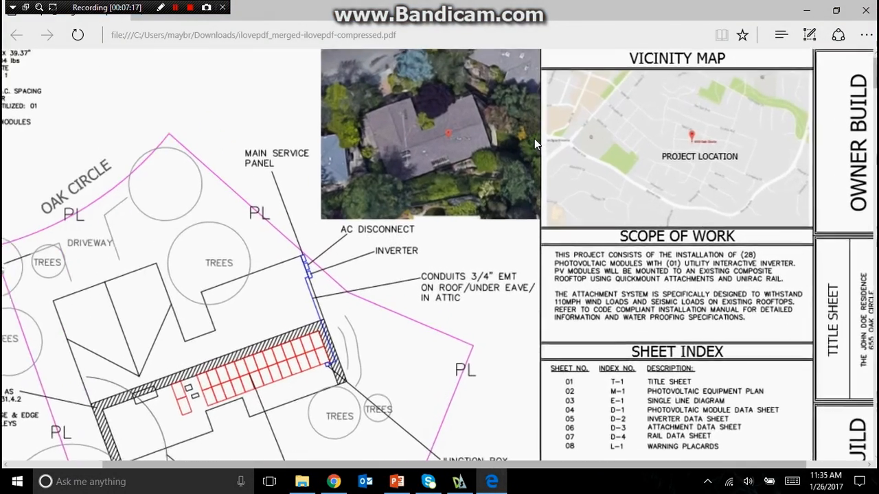
{"action": "scroll", "coordinate": [534, 139], "scroll_direction": "up", "scroll_amount": 1, "text": "ctrl"}
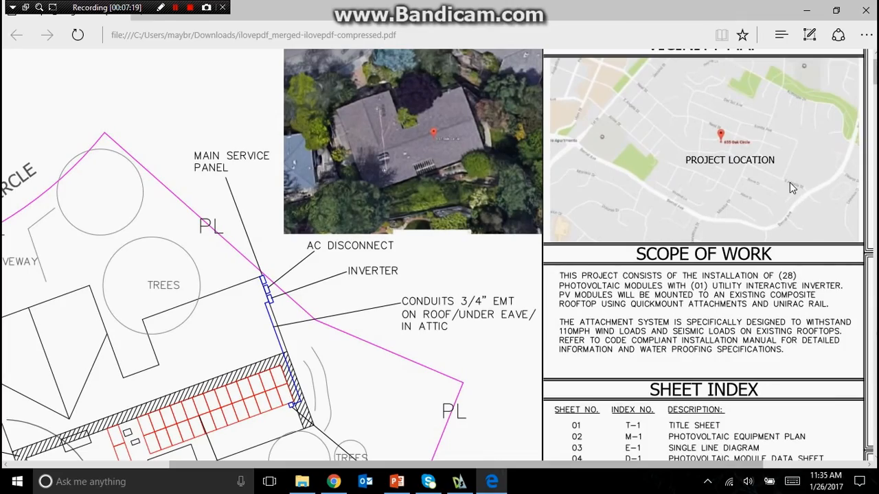
{"action": "scroll", "coordinate": [791, 187], "scroll_direction": "down", "scroll_amount": 4, "text": "ctrl"}
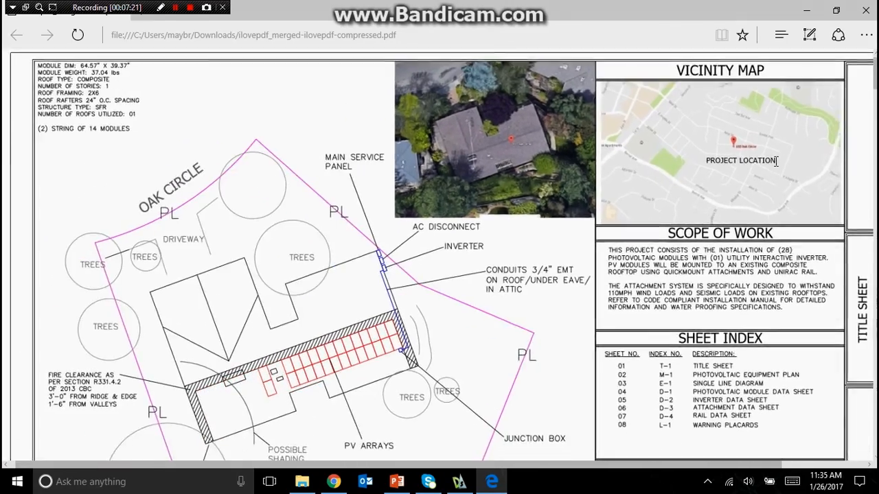
{"action": "scroll", "coordinate": [711, 276], "scroll_direction": "down", "scroll_amount": 10}
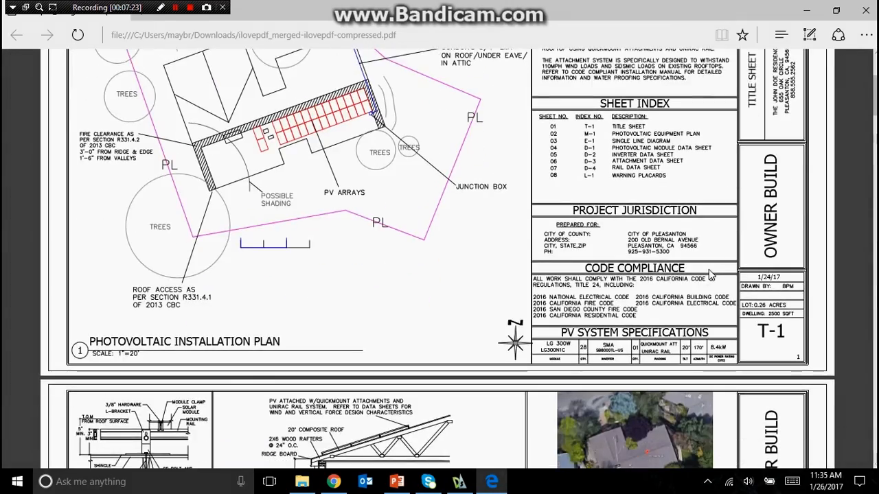
Review sheets M-1 and E-1 up close, skim the data sheets and placard sheet L-1, and close the compressed PDF
{"action": "scroll", "coordinate": [708, 269], "scroll_direction": "down", "scroll_amount": 4}
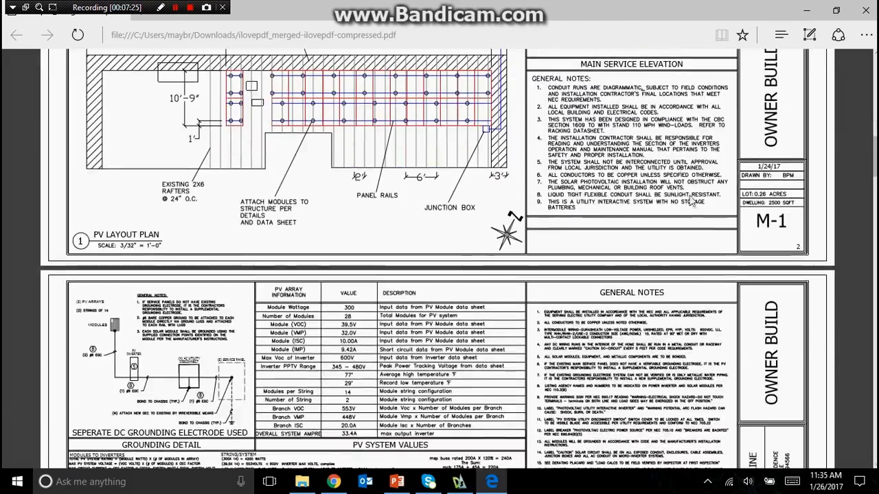
{"action": "scroll", "coordinate": [683, 196], "scroll_direction": "up", "scroll_amount": 2, "text": "ctrl"}
{"action": "scroll", "coordinate": [714, 138], "scroll_direction": "down", "scroll_amount": 5}
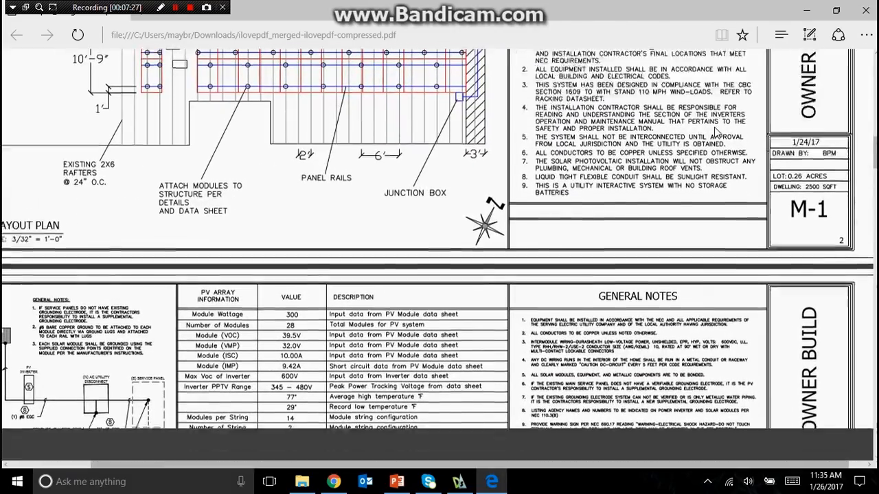
{"action": "scroll", "coordinate": [651, 197], "scroll_direction": "up", "scroll_amount": 2, "text": "ctrl"}
{"action": "scroll", "coordinate": [651, 197], "scroll_direction": "up", "scroll_amount": 1, "text": "ctrl"}
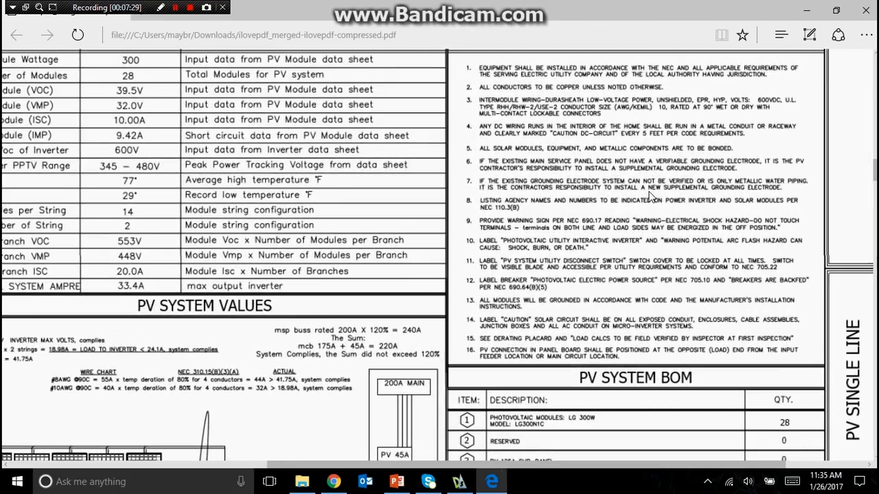
{"action": "scroll", "coordinate": [651, 198], "scroll_direction": "down", "scroll_amount": 4, "text": "ctrl"}
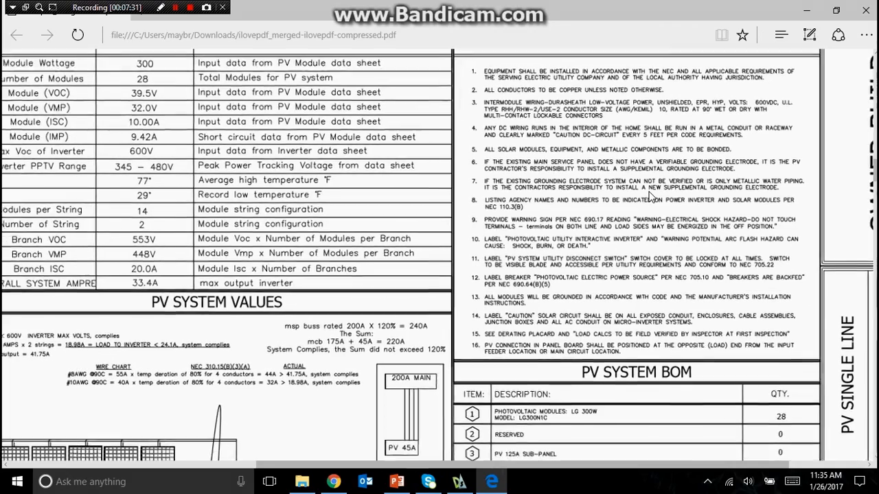
{"action": "scroll", "coordinate": [646, 186], "scroll_direction": "down", "scroll_amount": 3, "text": "ctrl"}
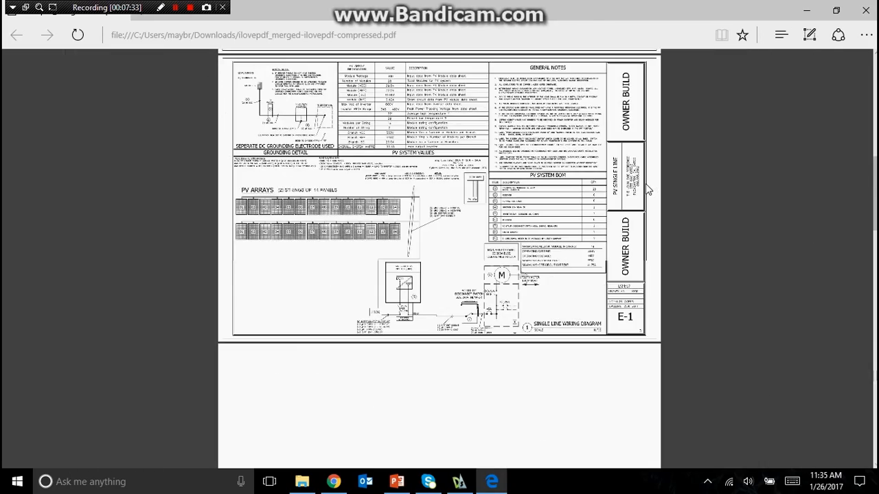
{"action": "scroll", "coordinate": [647, 188], "scroll_direction": "down", "scroll_amount": 5}
{"action": "scroll", "coordinate": [648, 189], "scroll_direction": "down", "scroll_amount": 15}
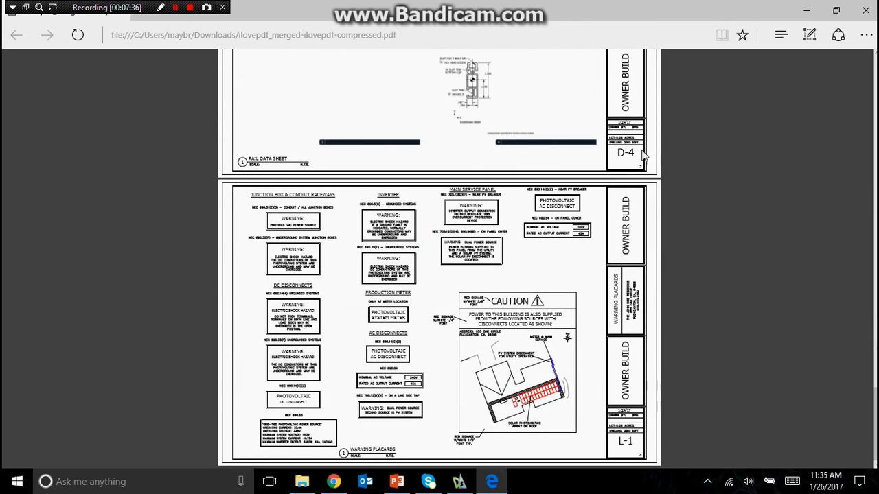
{"action": "left_click", "coordinate": [866, 10]}
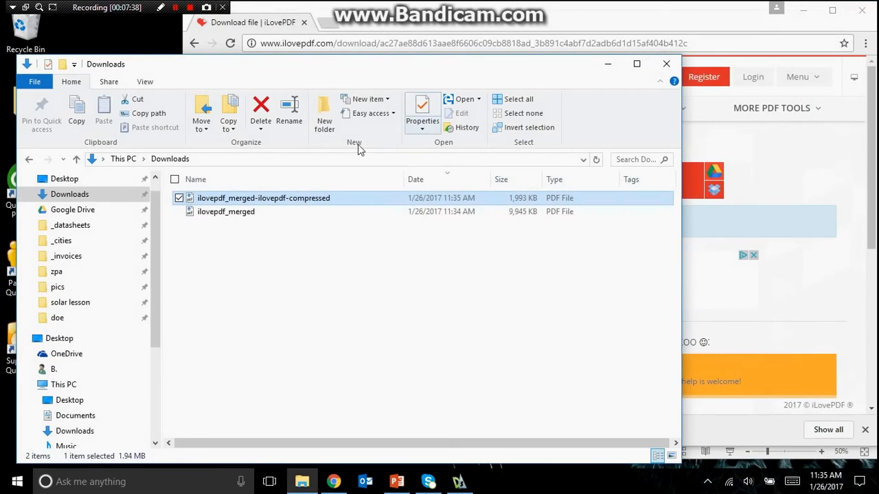
Rename the compressed PDF in the Downloads folder as final doe 1.26.17
{"action": "left_click", "coordinate": [284, 199]}
{"action": "type", "text": "final doe 1."}
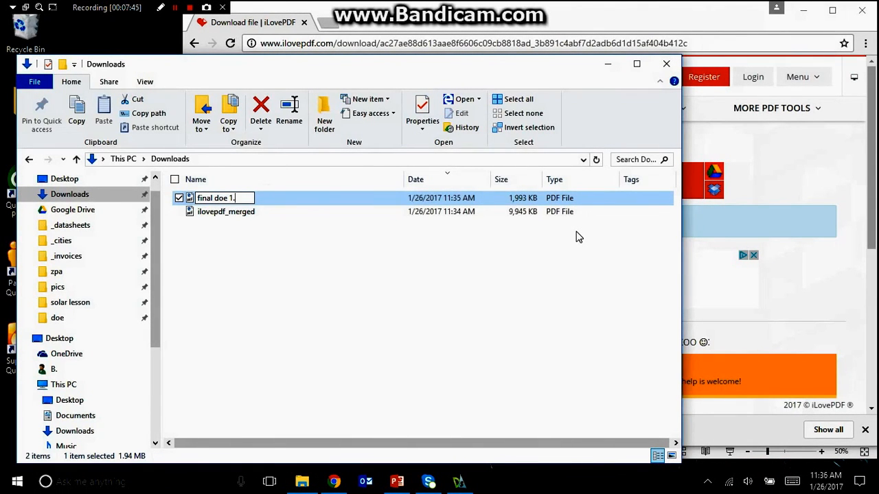
{"action": "type", "text": "26.17"}
{"action": "key", "text": "Return"}
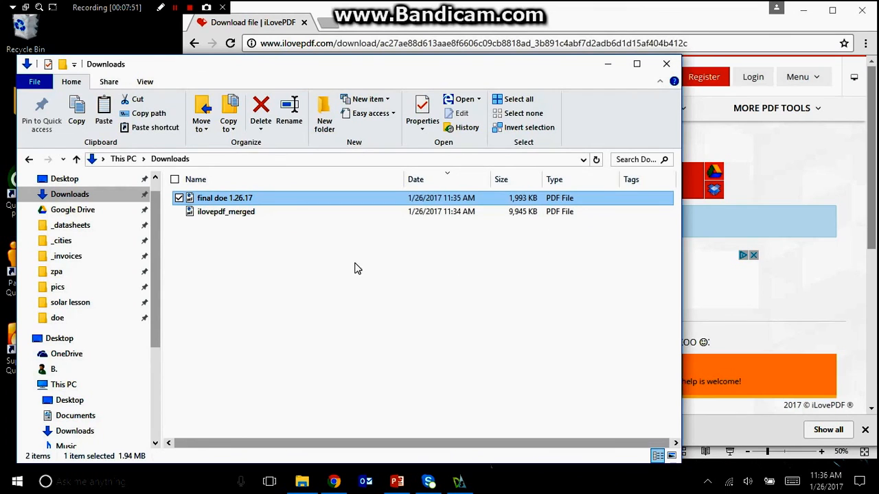
Paste the final doe 1.26.17 PDF into the doe project's 1.24.2017 folder and select it among the sheet PDFs
{"action": "left_click", "coordinate": [92, 319]}
{"action": "double_click", "coordinate": [213, 198]}
{"action": "left_click", "coordinate": [226, 252]}
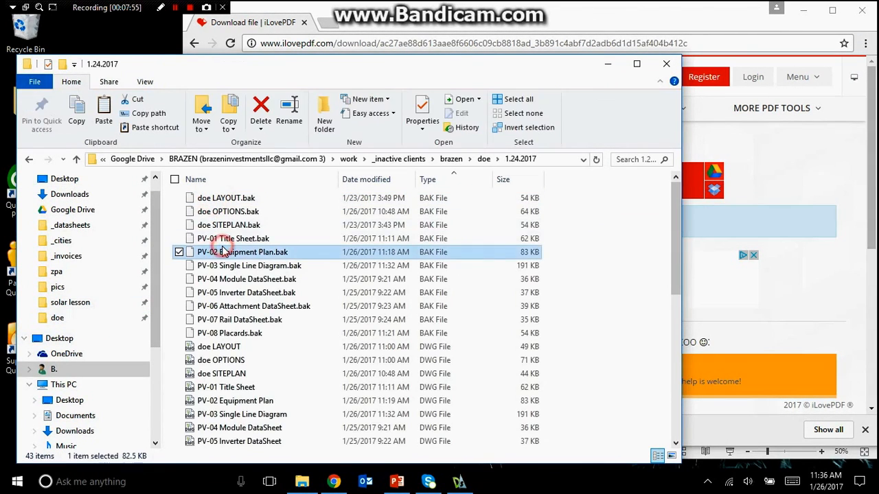
{"action": "key", "text": "f"}
{"action": "scroll", "coordinate": [313, 286], "scroll_direction": "down", "scroll_amount": 3}
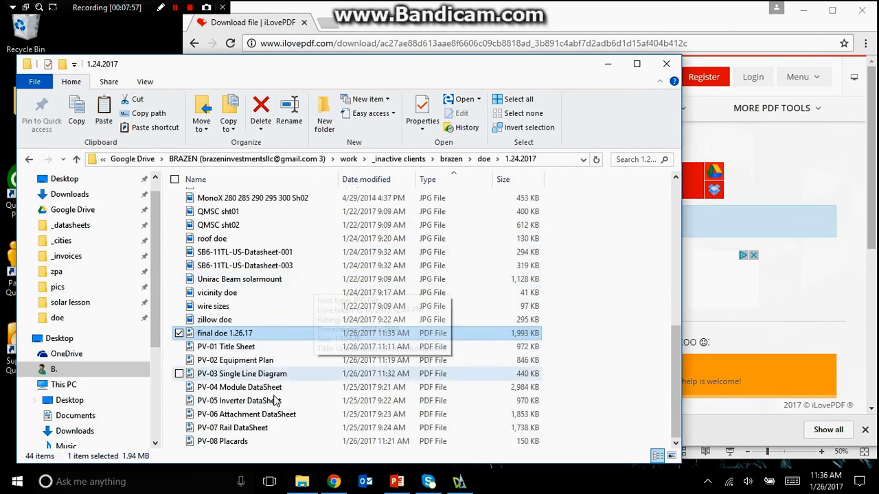
{"action": "left_click", "coordinate": [247, 346]}
{"action": "left_click", "coordinate": [249, 334]}
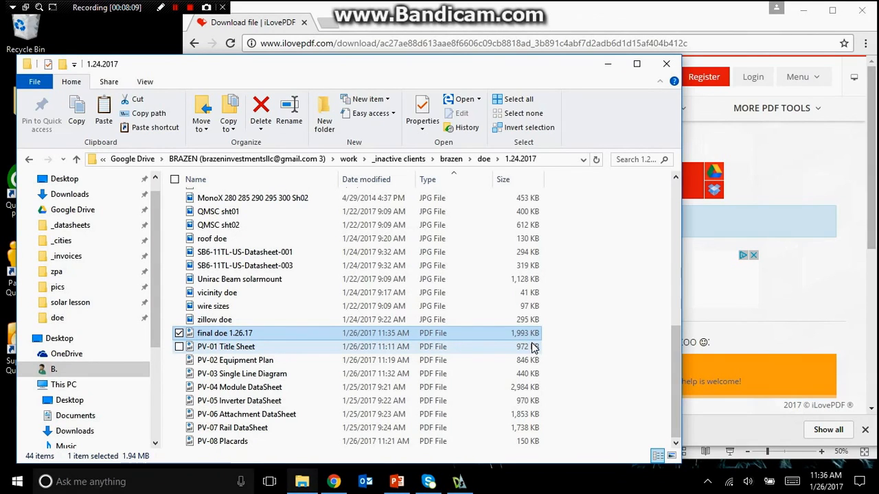
Switch to the how to draft solar plans presentation in PowerPoint and run its slide show from the title slide to What You Will Need
{"action": "left_click", "coordinate": [397, 482]}
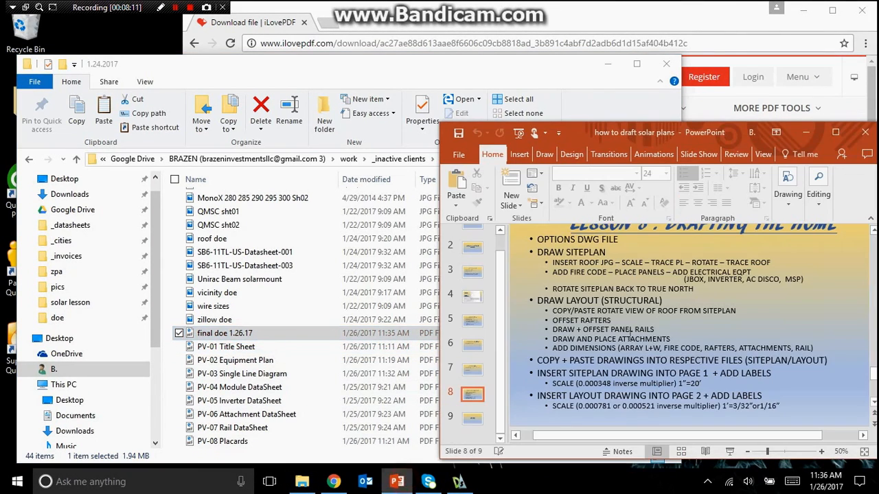
{"action": "double_click", "coordinate": [714, 131]}
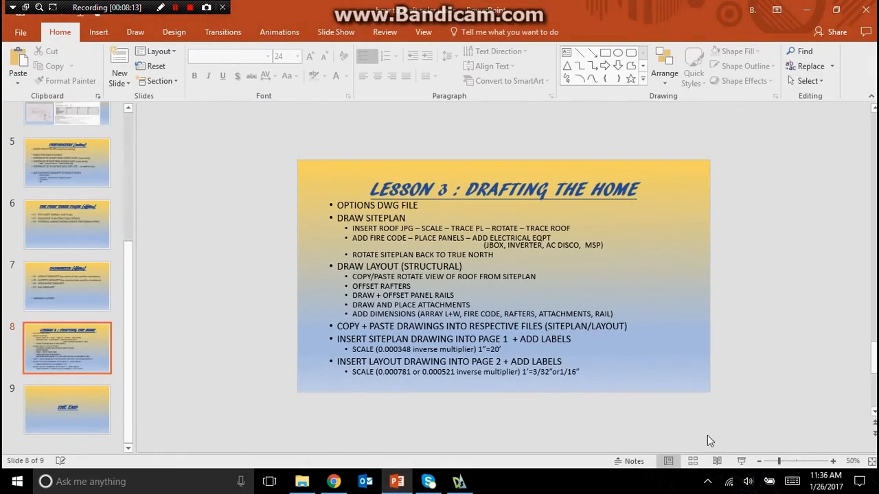
{"action": "left_click", "coordinate": [742, 460]}
{"action": "scroll", "coordinate": [777, 317], "scroll_direction": "up", "scroll_amount": 7}
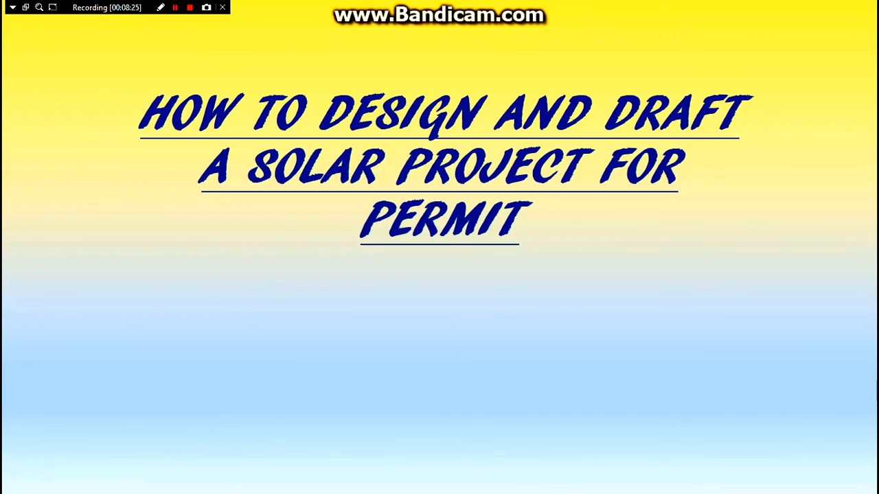
{"action": "key", "text": "Right"}
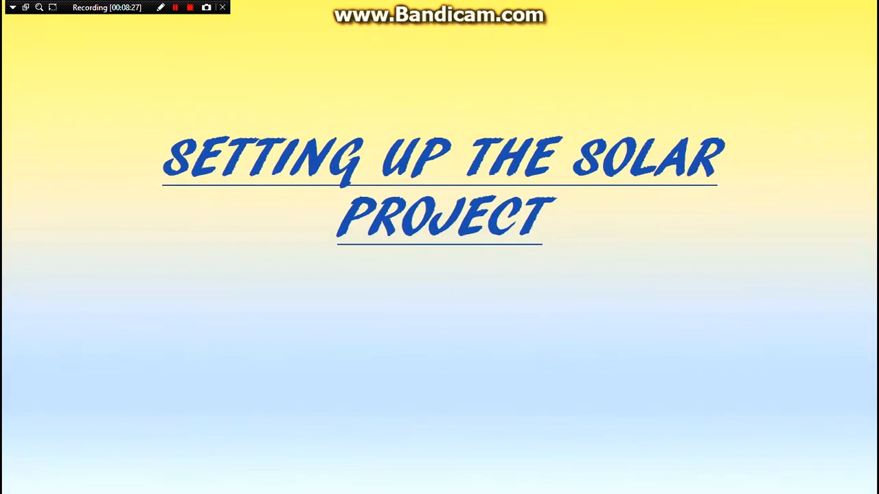
{"action": "key", "text": "Right"}
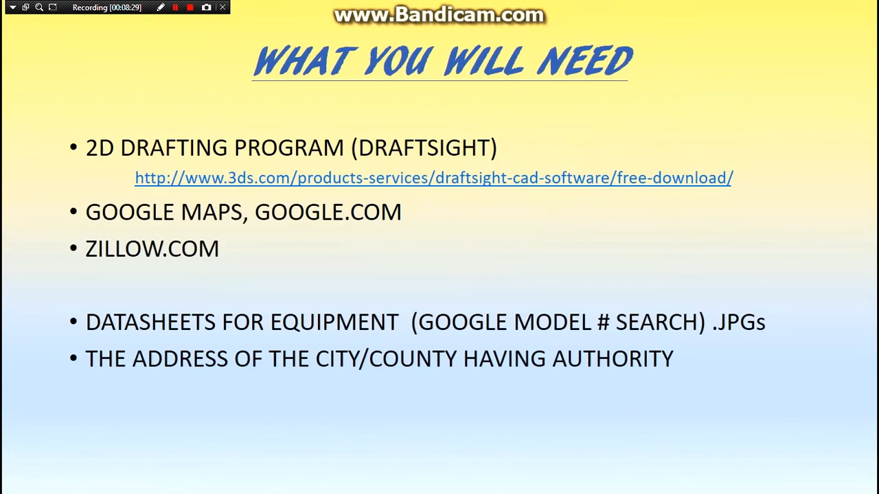